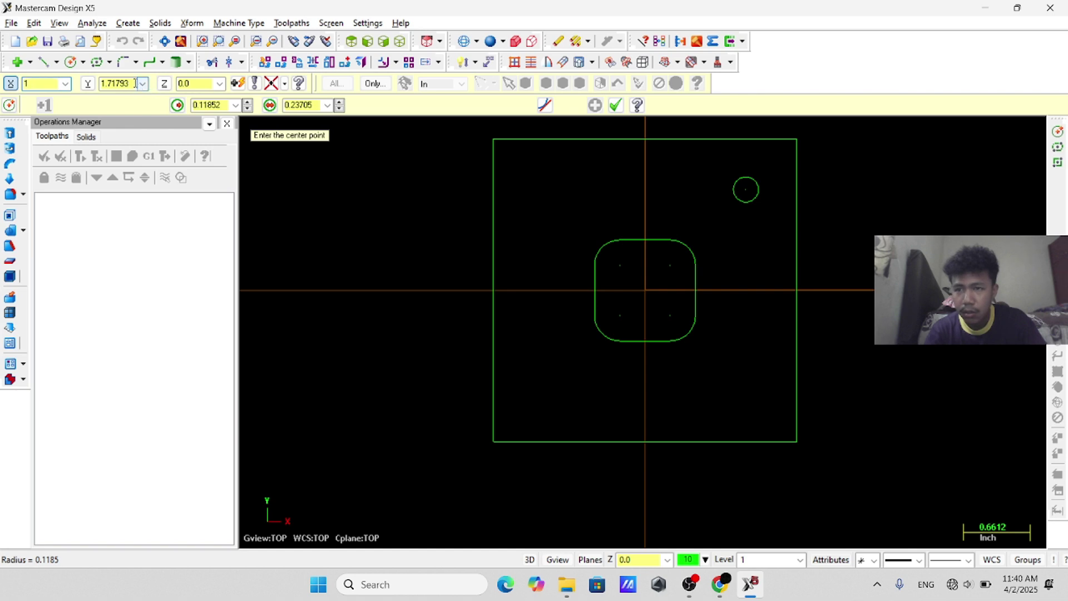
- Draw a circle of radius 0.25 centred at X 1.0, Y 1.0, concentric with the existing small circle
{"action": "left_click", "coordinate": [135, 83]}
{"action": "type", "text": "1"}
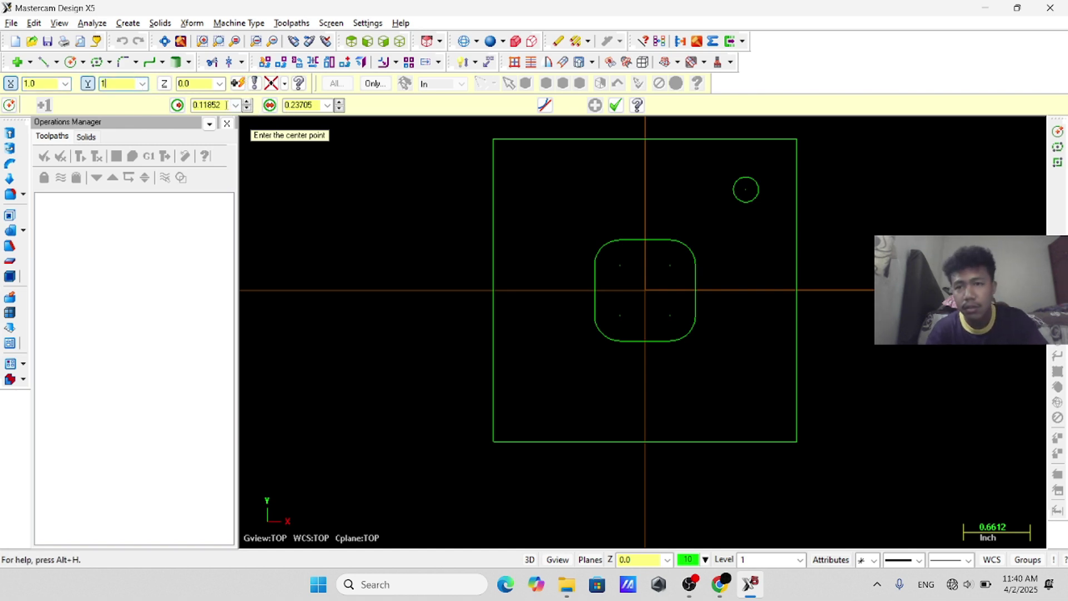
{"action": "left_click", "coordinate": [225, 104]}
{"action": "type", "text": "0.25"}
{"action": "key", "text": "Return"}
{"action": "left_click", "coordinate": [751, 164]}
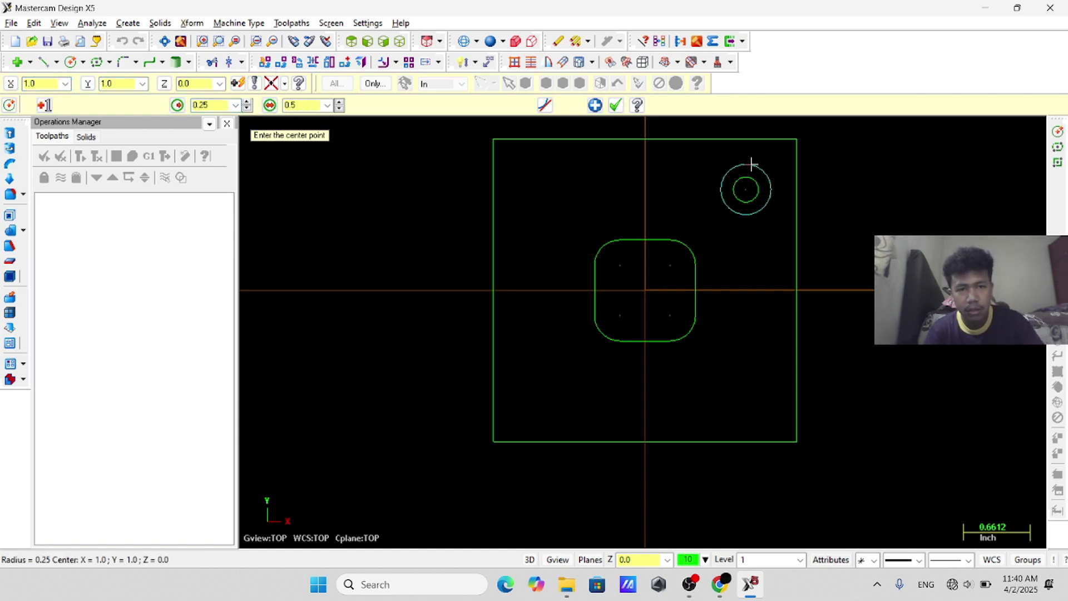
{"action": "key", "text": "Escape"}
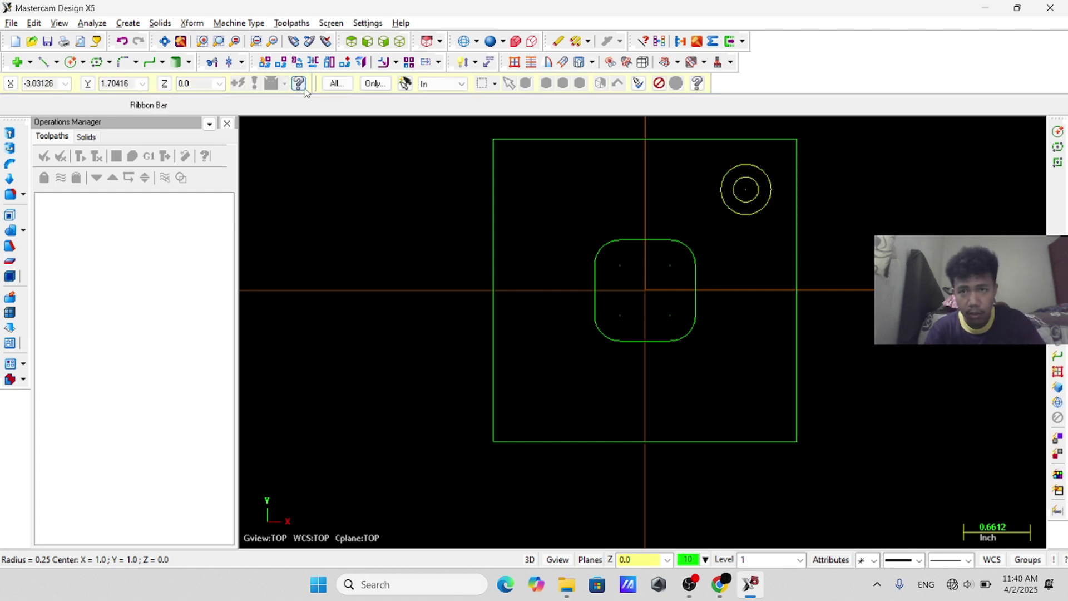
- Rotate the two concentric circles about the origin as 3 copies with 90° between them
{"action": "left_click", "coordinate": [298, 63]}
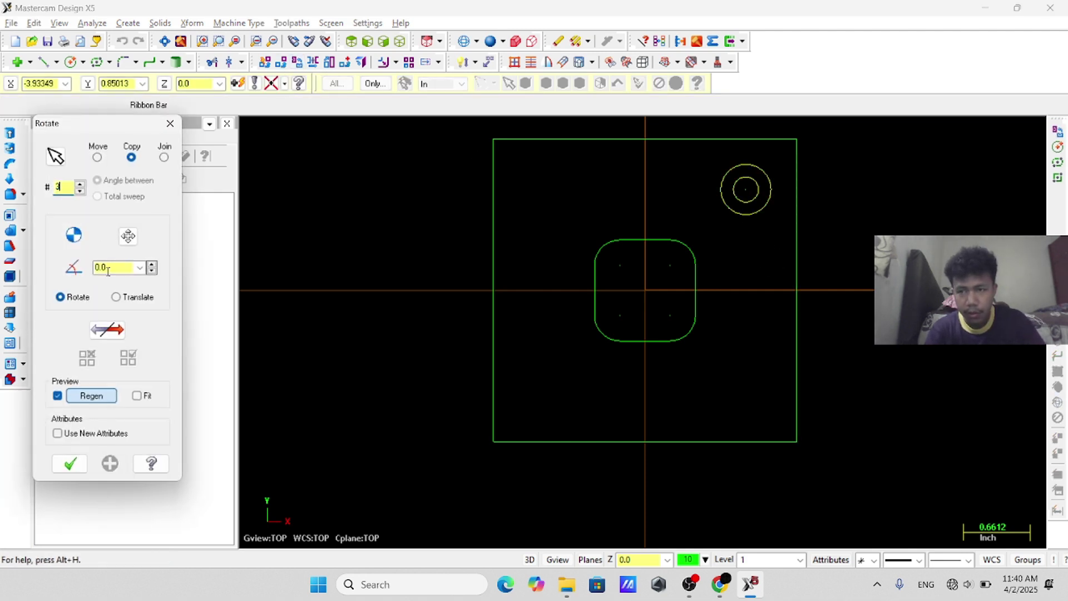
{"action": "double_click", "coordinate": [107, 270]}
{"action": "type", "text": "90"}
{"action": "key", "text": "Return"}
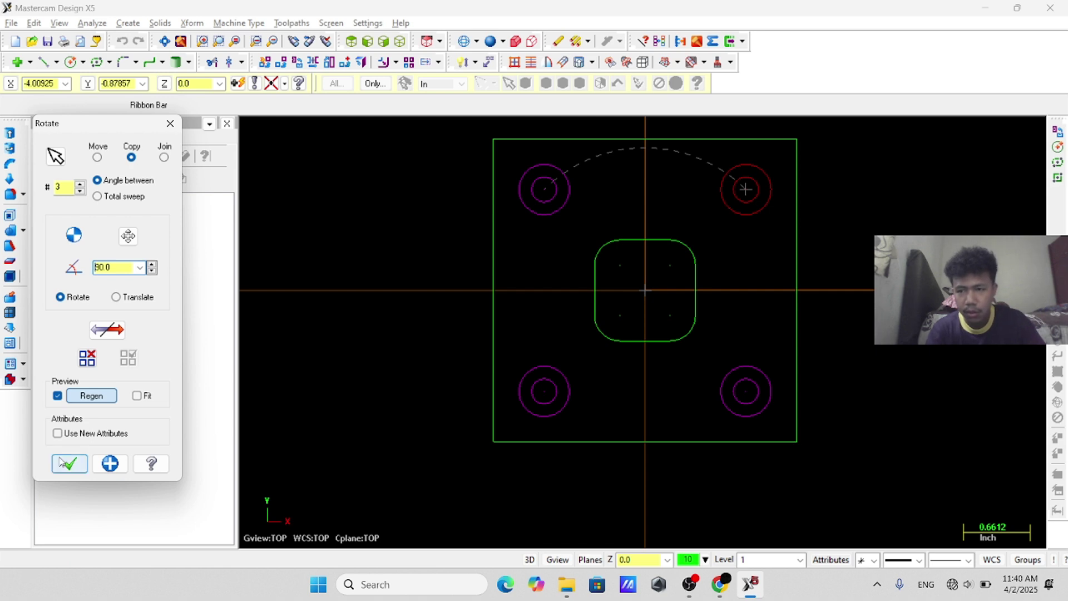
{"action": "left_click", "coordinate": [63, 463]}
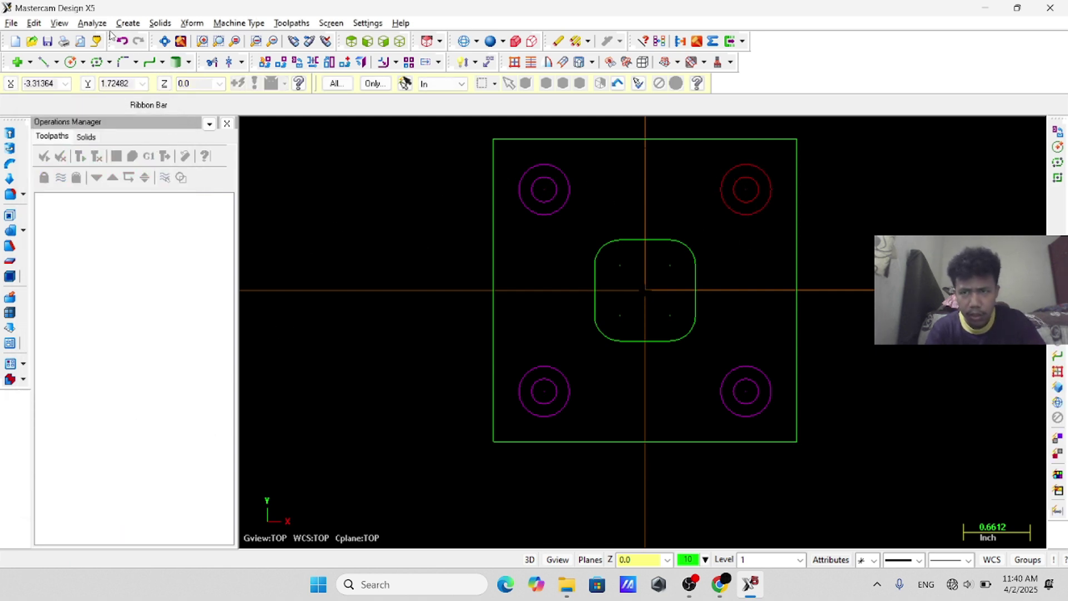
- Fillet the outer circles of the two upper corners with a connecting arc of radius 2.0, without trimming the circles
{"action": "left_click", "coordinate": [123, 61]}
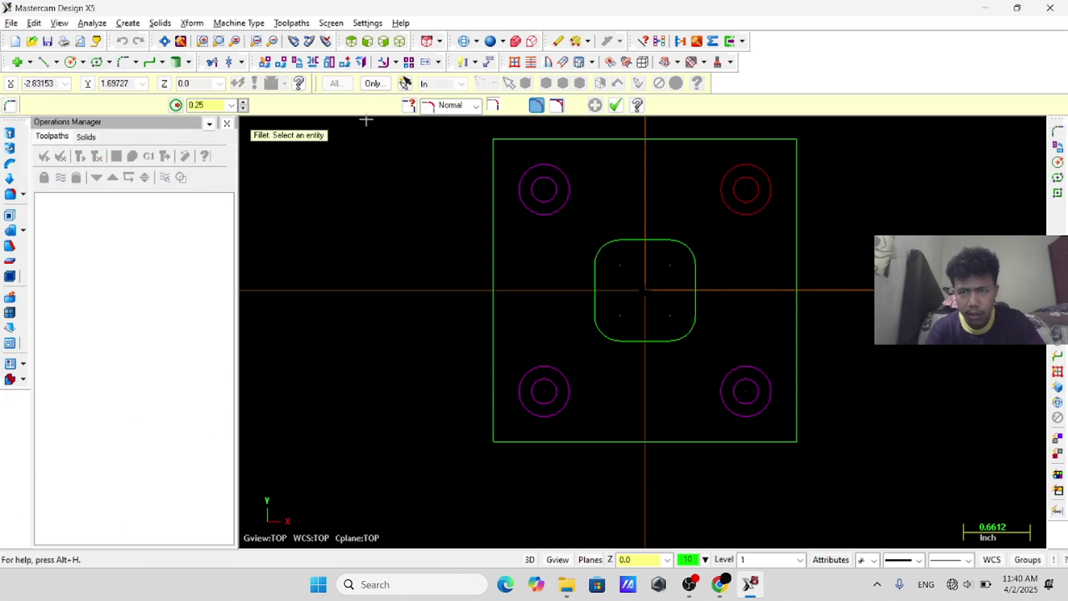
{"action": "double_click", "coordinate": [213, 104]}
{"action": "type", "text": "2.0"}
{"action": "left_click", "coordinate": [541, 165]}
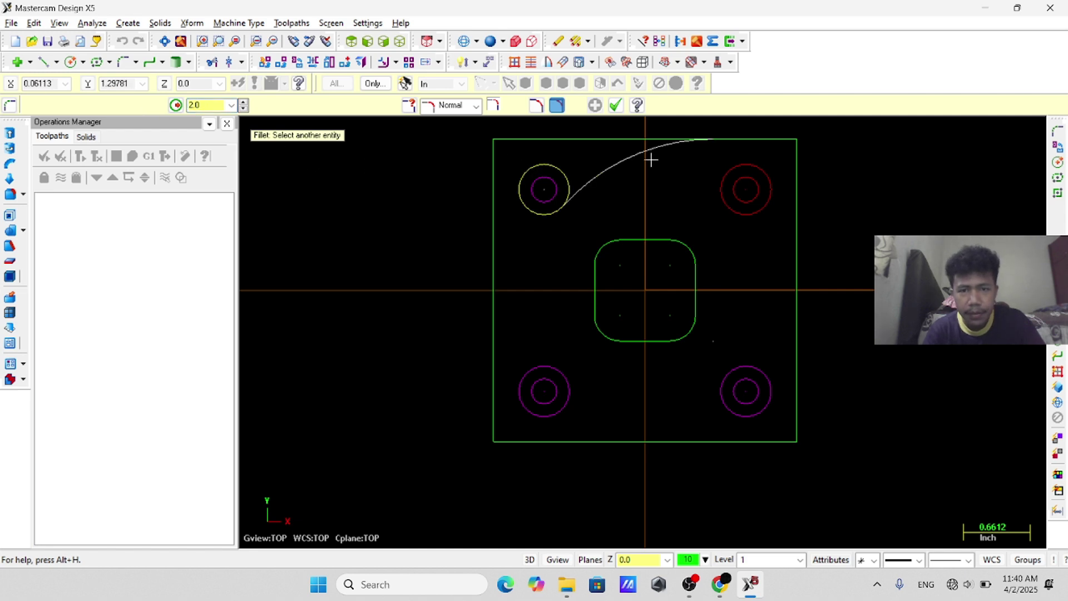
{"action": "left_click", "coordinate": [738, 167]}
{"action": "left_click", "coordinate": [594, 299]}
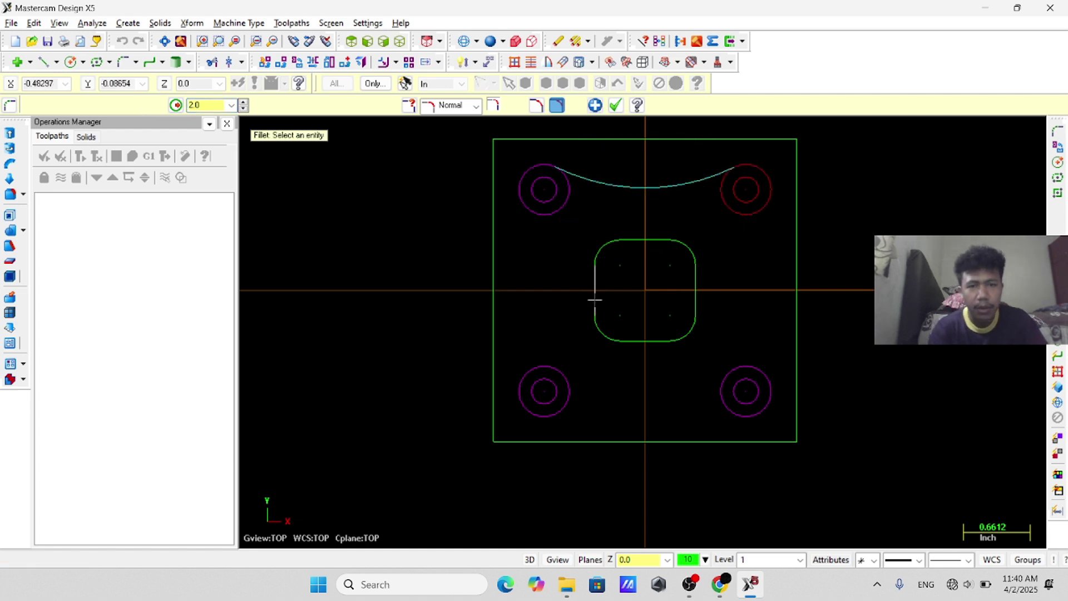
- Rotate the connecting arc about the origin as 3 copies at 90° to link all four corners
{"action": "left_click", "coordinate": [282, 62]}
{"action": "left_click", "coordinate": [611, 187]}
{"action": "key", "text": "Return"}
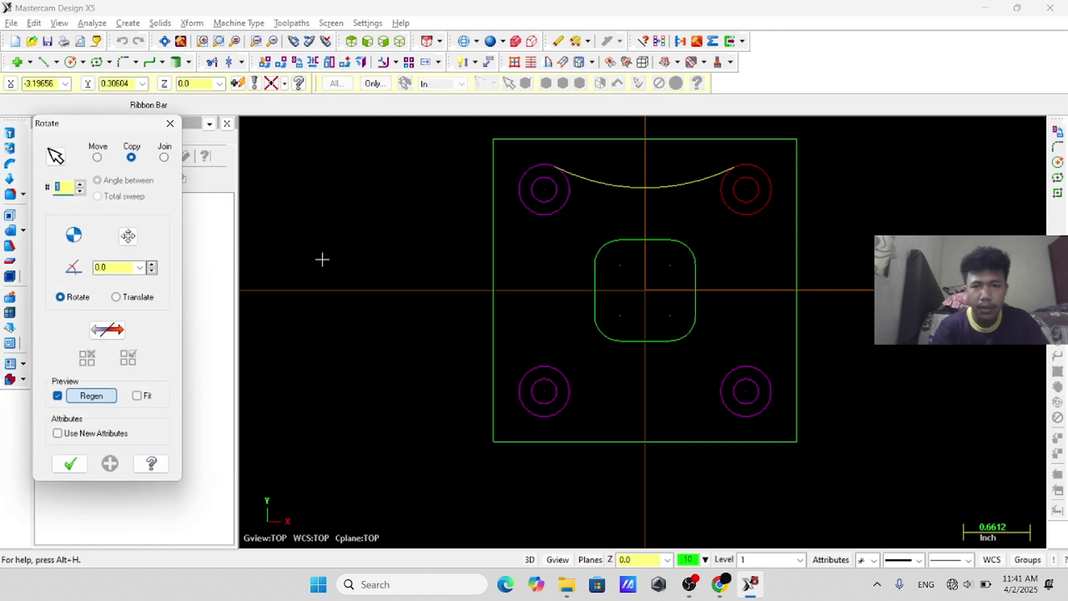
{"action": "left_click", "coordinate": [141, 269]}
{"action": "left_click", "coordinate": [139, 279]}
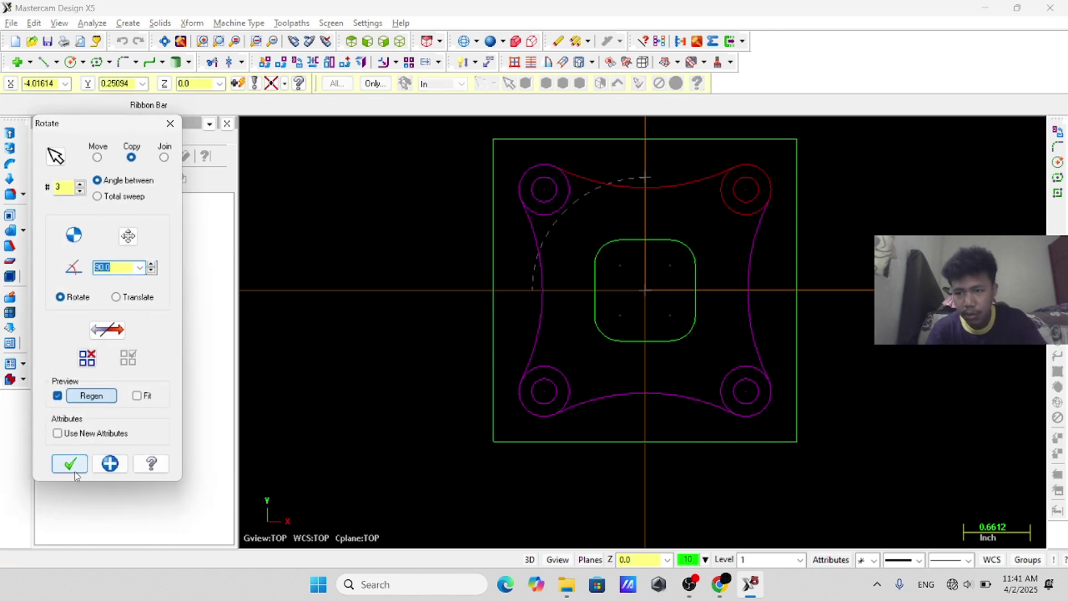
{"action": "left_click", "coordinate": [69, 465]}
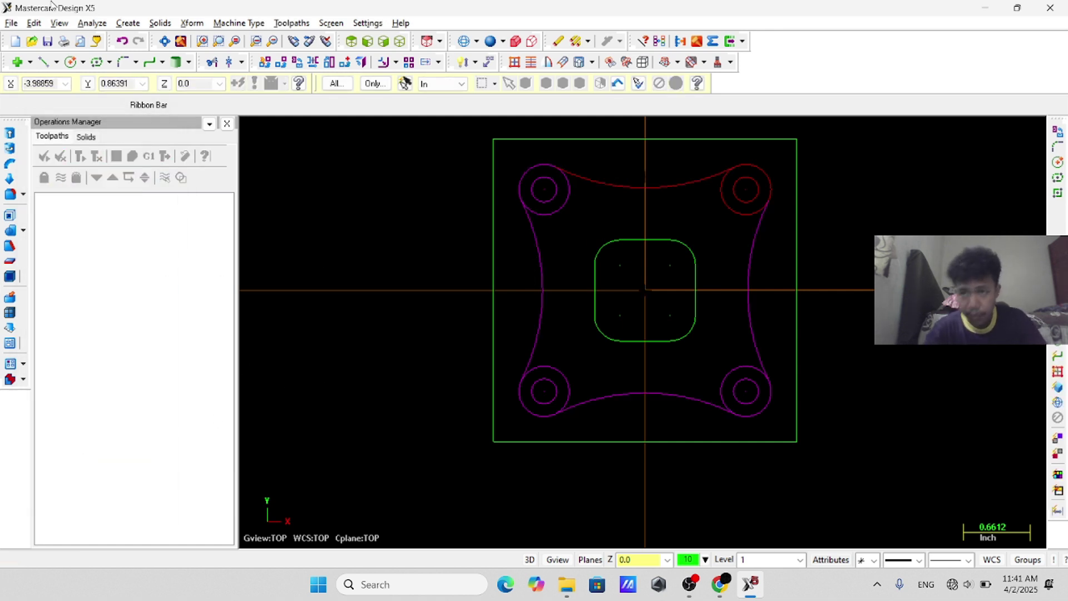
- Trim away the inward-facing portions of the four outer corner circles with Divide, leaving one continuous outer profile
{"action": "left_click", "coordinate": [212, 61]}
{"action": "left_click", "coordinate": [561, 208]}
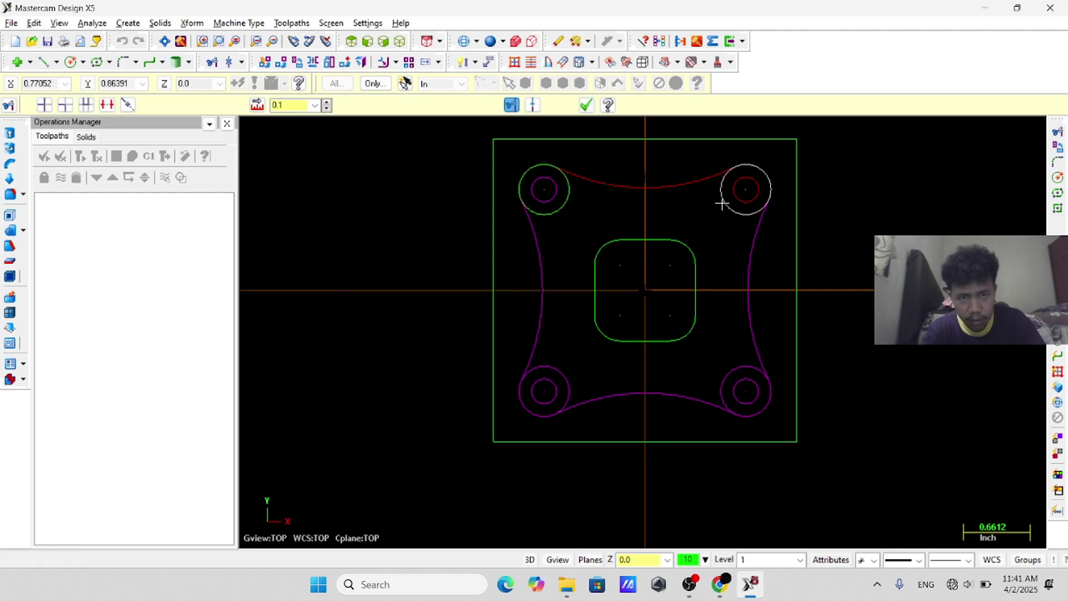
{"action": "left_click", "coordinate": [723, 203]}
{"action": "left_click", "coordinate": [614, 244]}
{"action": "left_click", "coordinate": [107, 104]}
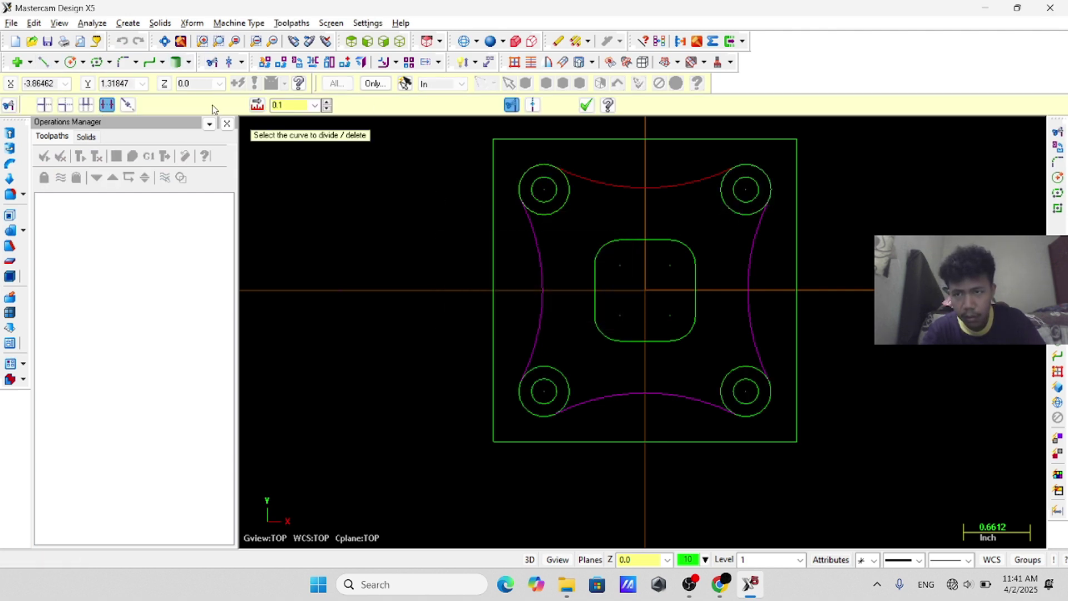
{"action": "left_click", "coordinate": [564, 200]}
{"action": "left_click", "coordinate": [722, 202]}
{"action": "left_click", "coordinate": [724, 381]}
{"action": "left_click", "coordinate": [564, 381]}
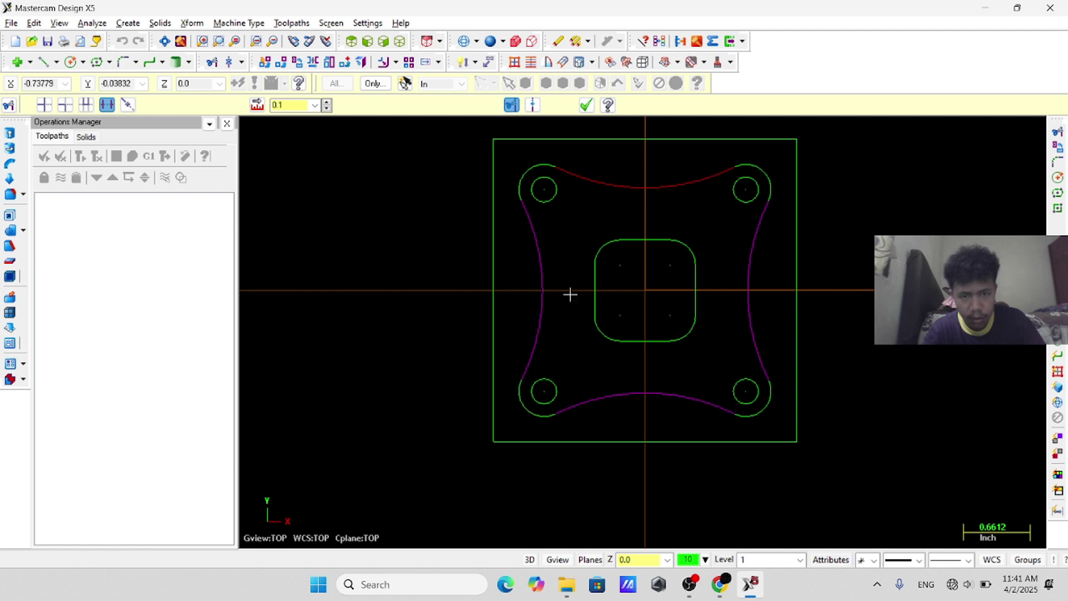
{"action": "key", "text": "Escape"}
- Set the machine type to the default mill
{"action": "key", "text": "alt+Tab"}
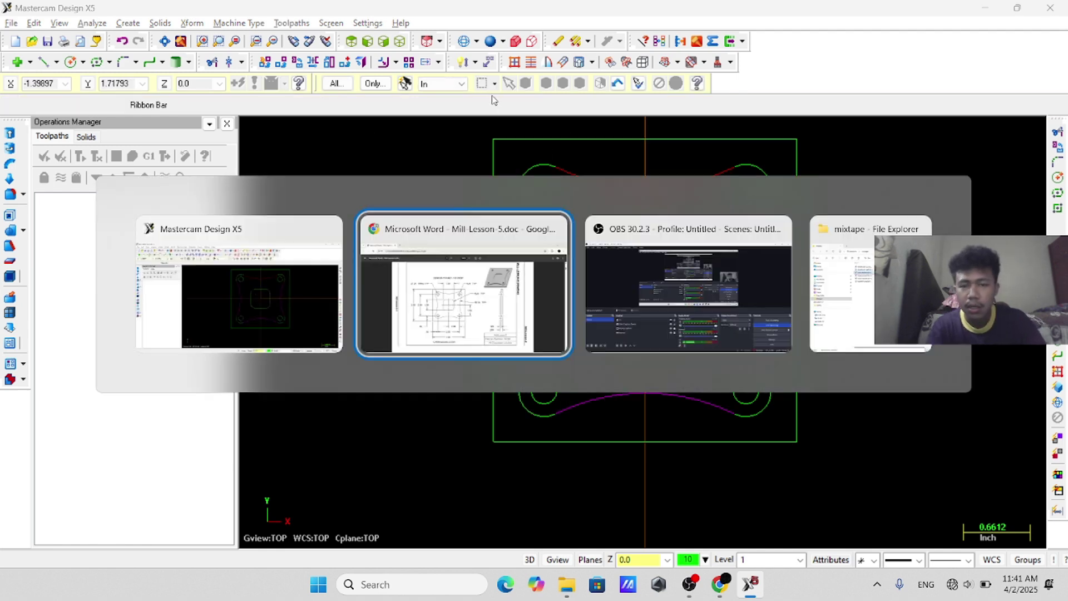
{"action": "key", "text": "alt+Tab"}
{"action": "left_click", "coordinate": [192, 22]}
{"action": "left_click", "coordinate": [239, 23]}
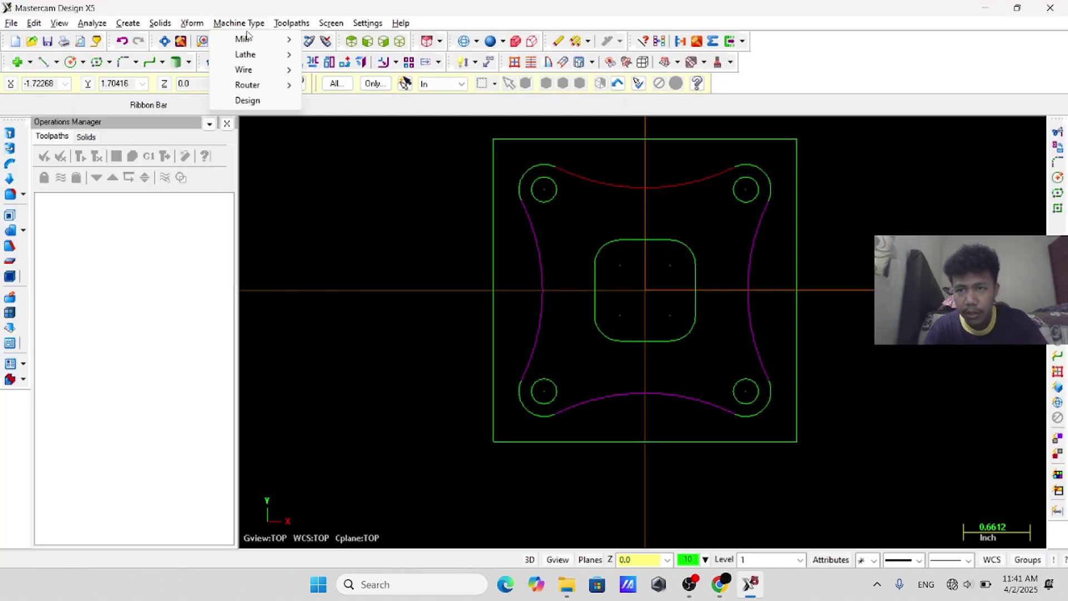
{"action": "mouse_move", "coordinate": [243, 39]}
{"action": "left_click", "coordinate": [336, 38]}
- Set program number 5, feed calculation from defaults, sequential tool numbering, duplicate tool warnings and modal value override in the machine group's tool settings
{"action": "left_click", "coordinate": [56, 210]}
{"action": "left_click", "coordinate": [95, 232]}
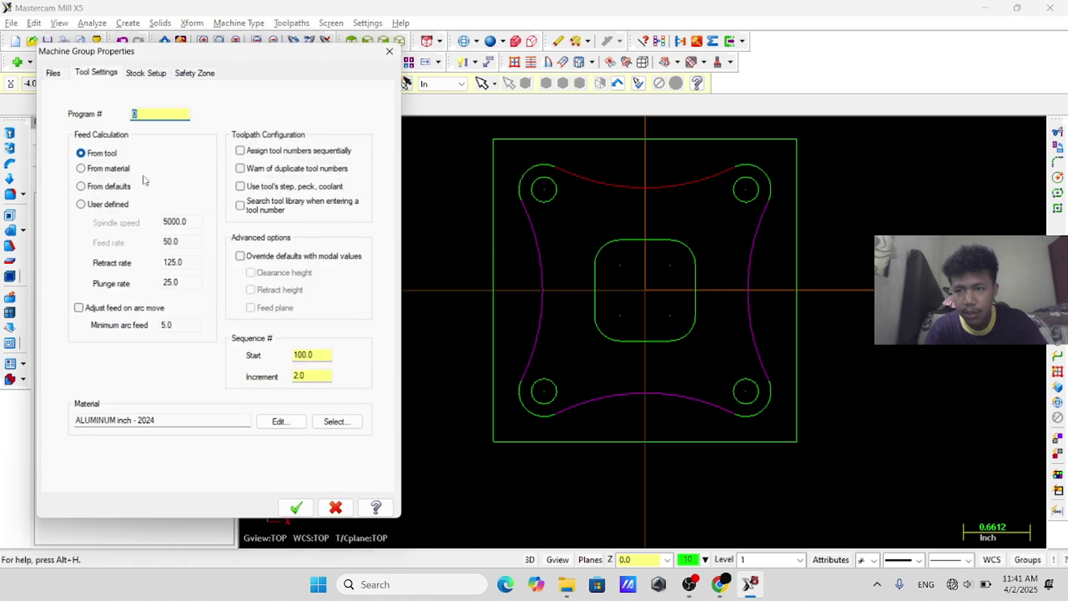
{"action": "left_click", "coordinate": [99, 187]}
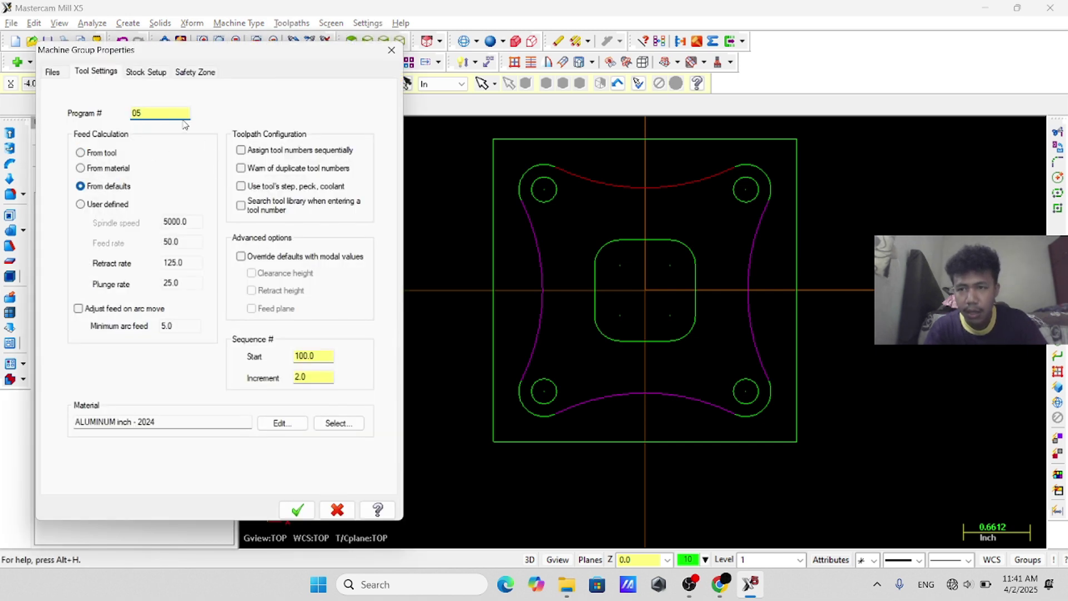
{"action": "left_click", "coordinate": [241, 150]}
{"action": "left_click", "coordinate": [241, 167]}
{"action": "left_click", "coordinate": [241, 256]}
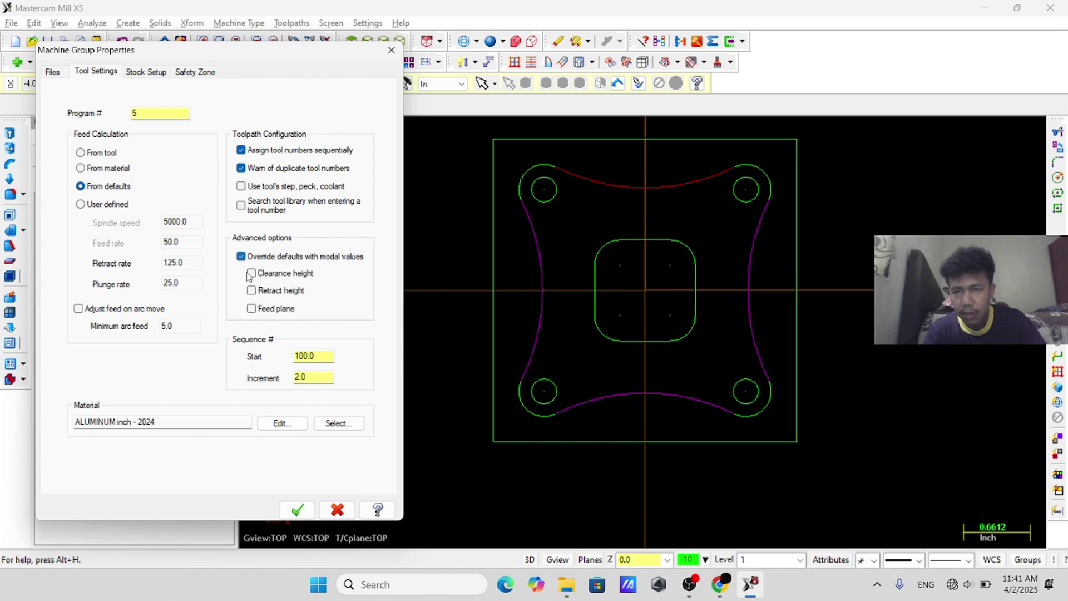
- Set the sequence number start to 1.0 and the increment to 1.0
{"action": "double_click", "coordinate": [318, 355]}
{"action": "type", "text": "1.0"}
{"action": "double_click", "coordinate": [314, 377]}
{"action": "type", "text": "1.0"}
- Choose ALUMINUM inch - 6061 from the Mill library as the stock material
{"action": "left_click", "coordinate": [338, 422]}
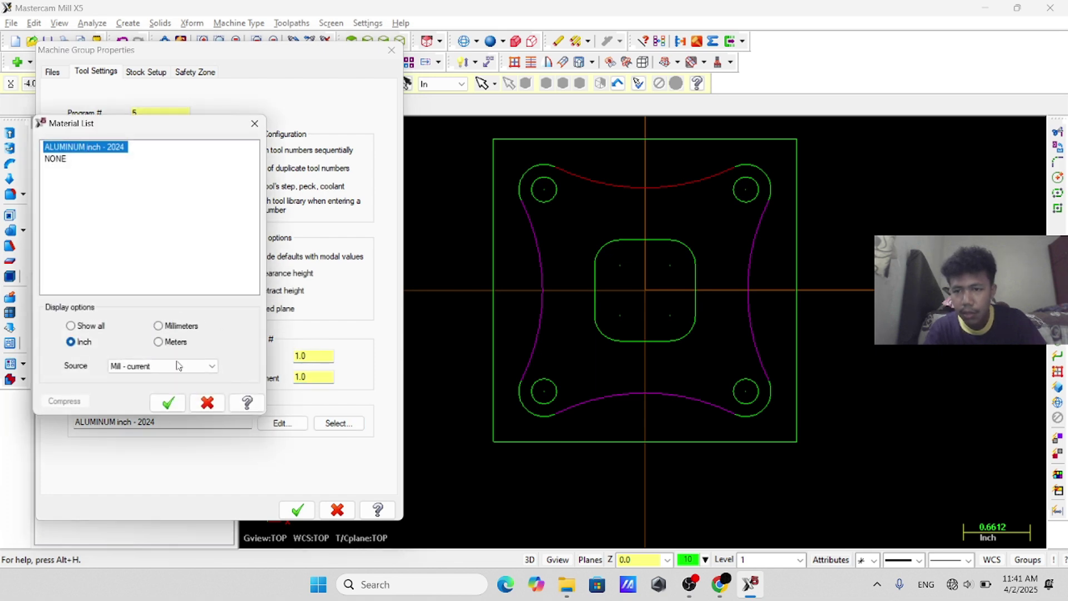
{"action": "left_click", "coordinate": [178, 364]}
{"action": "left_click", "coordinate": [178, 378]}
{"action": "left_click", "coordinate": [117, 170]}
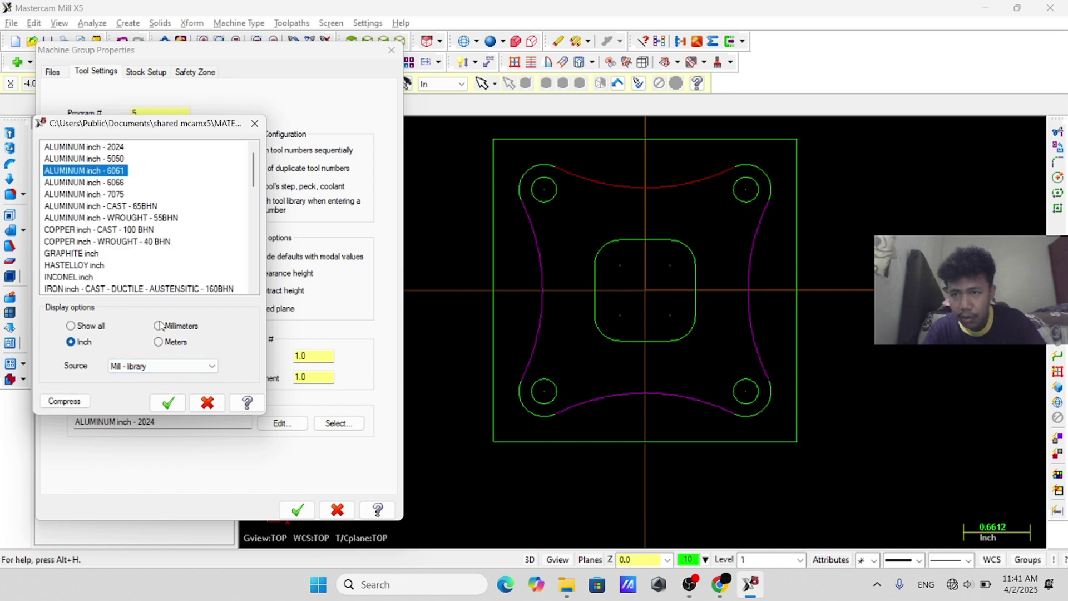
{"action": "left_click", "coordinate": [168, 402]}
- Define rectangular stock measuring 3.0 by 3.0 with a thickness of 0.25
{"action": "left_click", "coordinate": [146, 71]}
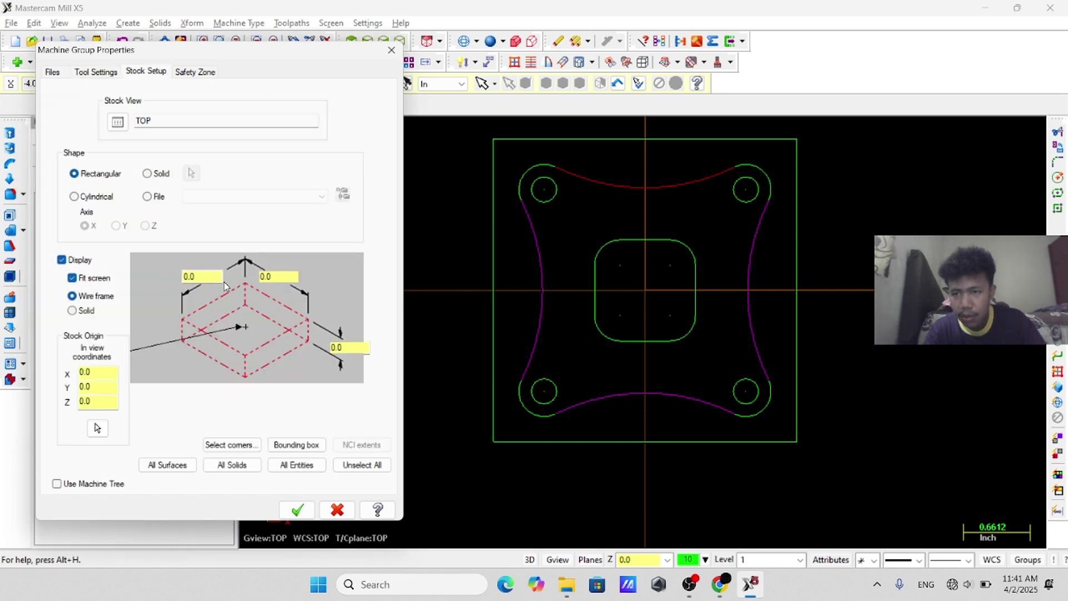
{"action": "double_click", "coordinate": [204, 278]}
{"action": "type", "text": "3"}
{"action": "double_click", "coordinate": [279, 277]}
{"action": "type", "text": "3"}
{"action": "left_click", "coordinate": [352, 349]}
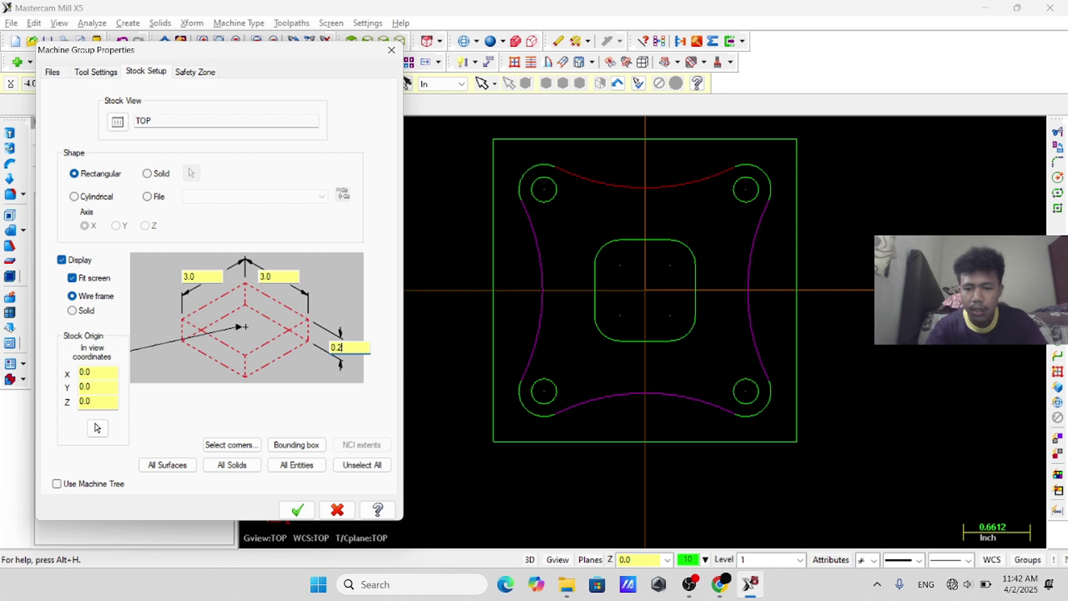
{"action": "type", "text": "0.25"}
{"action": "left_click", "coordinate": [297, 509]}
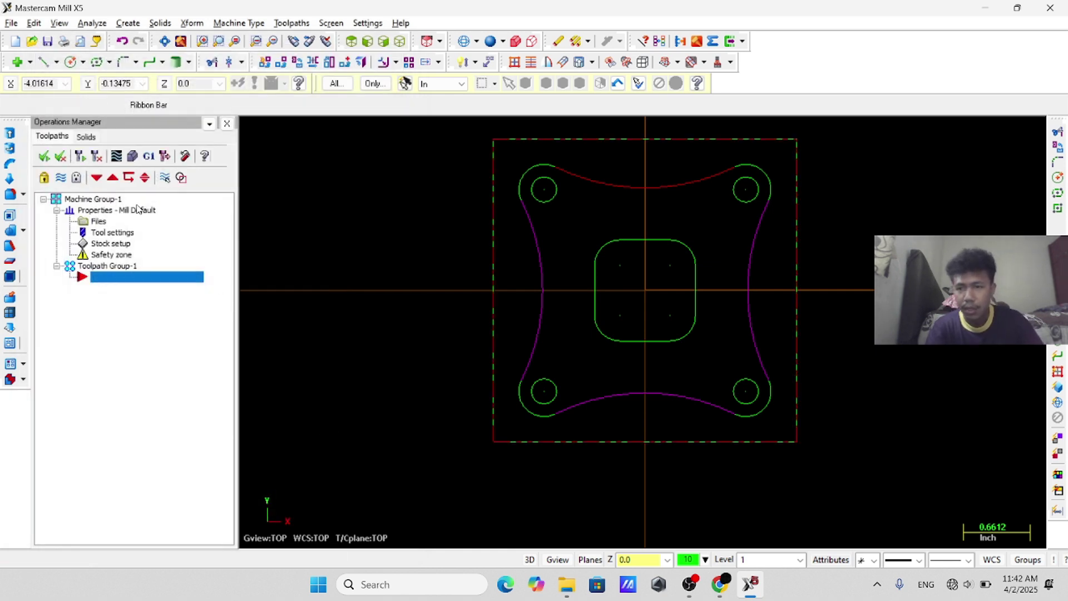
- Create a drill toolpath with the NC name Mill Lesson 5 on the four small corner circles
{"action": "left_click", "coordinate": [291, 23]}
{"action": "left_click", "coordinate": [313, 117]}
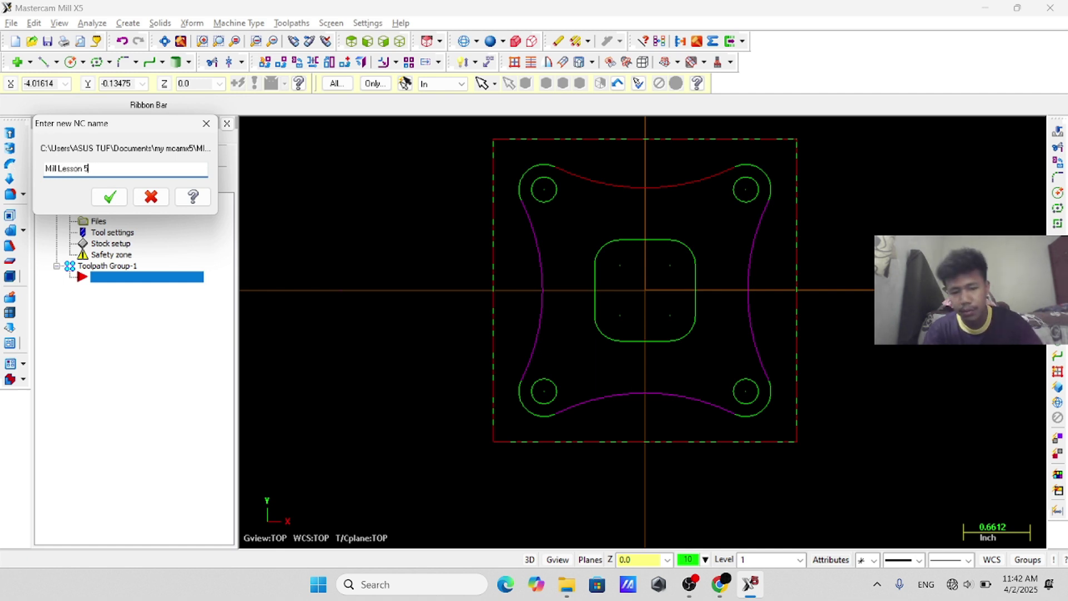
{"action": "key", "text": "Return"}
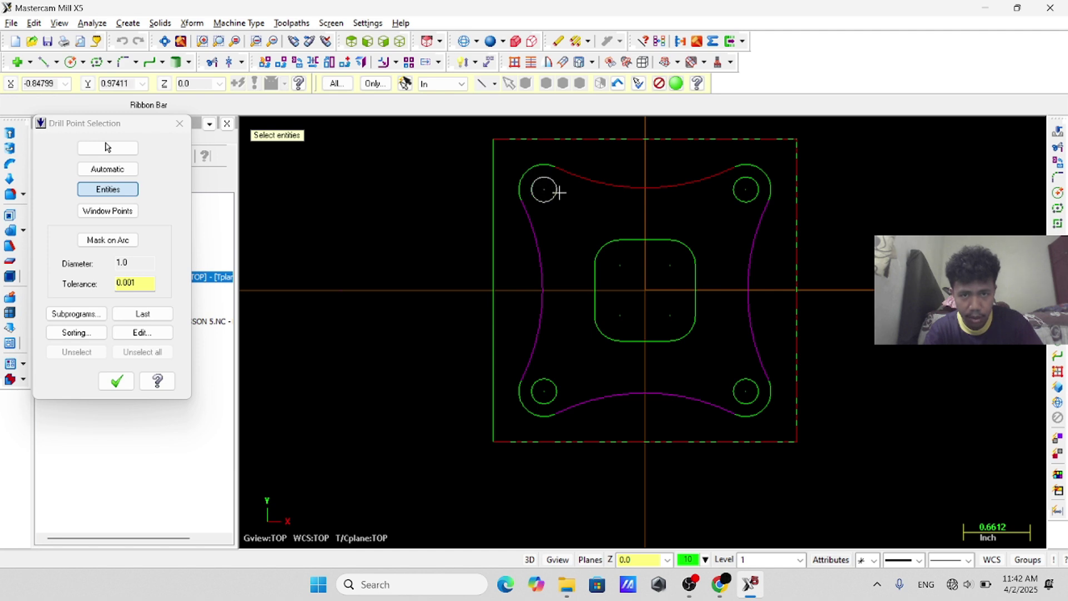
{"action": "left_click", "coordinate": [735, 192]}
{"action": "left_click", "coordinate": [735, 384]}
{"action": "left_click", "coordinate": [549, 384]}
{"action": "key", "text": "Return"}
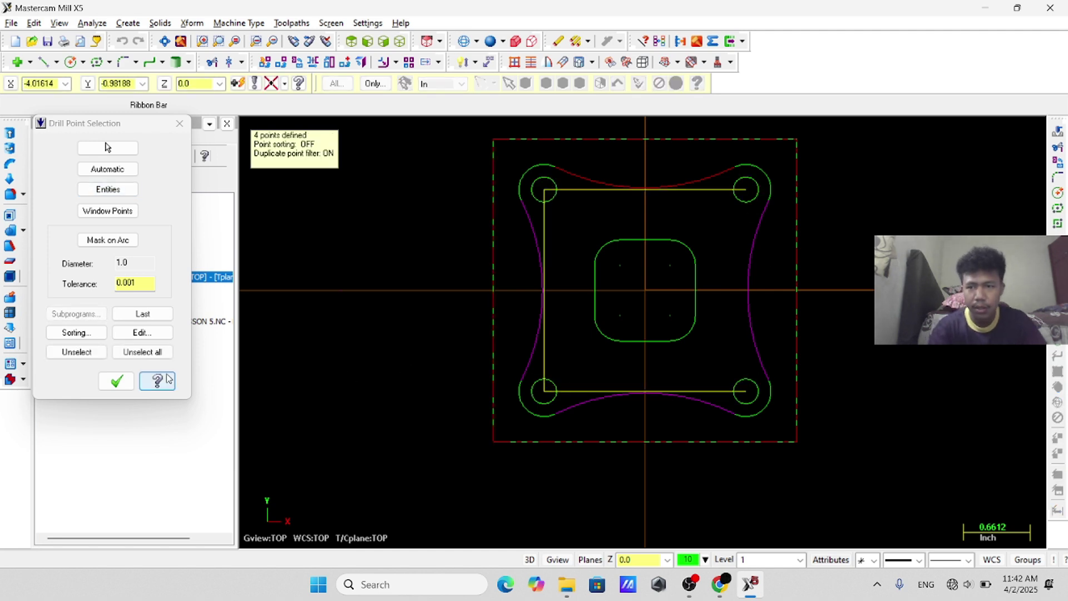
{"action": "left_click", "coordinate": [116, 381]}
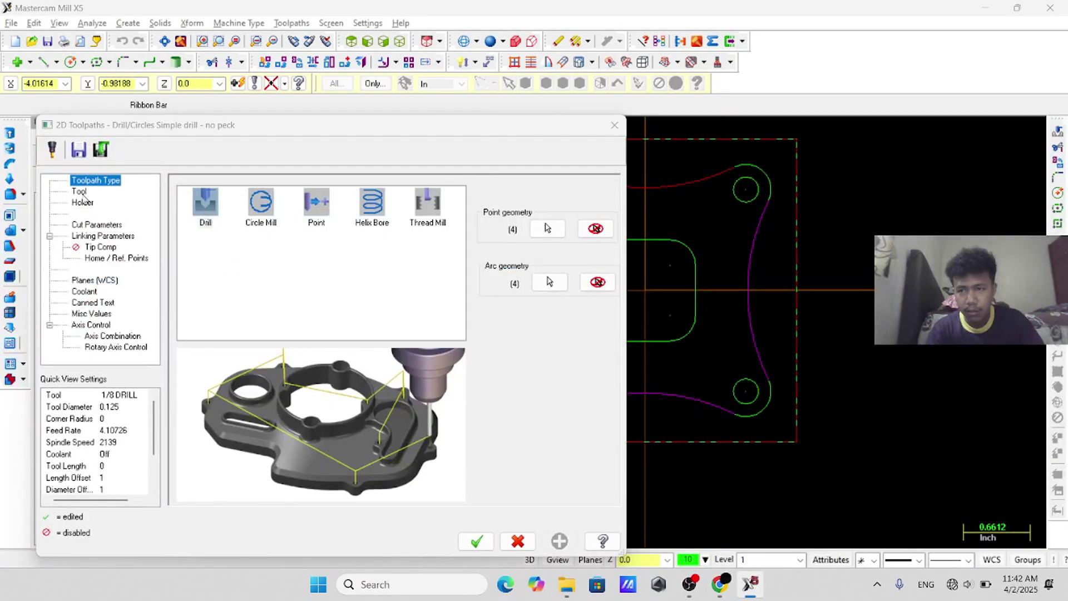
- Assign the 1/4 center drill from the tool library with a feed rate of 8.0 and spindle speed of 5000
{"action": "left_click", "coordinate": [79, 191]}
{"action": "left_click", "coordinate": [210, 409]}
{"action": "left_click", "coordinate": [540, 380]}
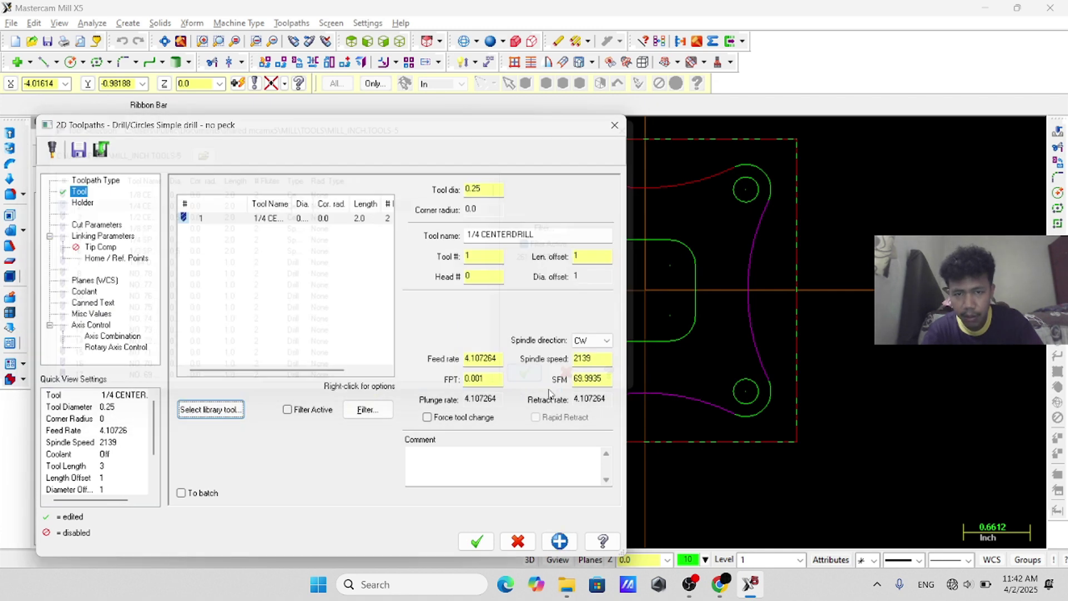
{"action": "double_click", "coordinate": [483, 358]}
{"action": "type", "text": "8.0"}
{"action": "key", "text": "Tab"}
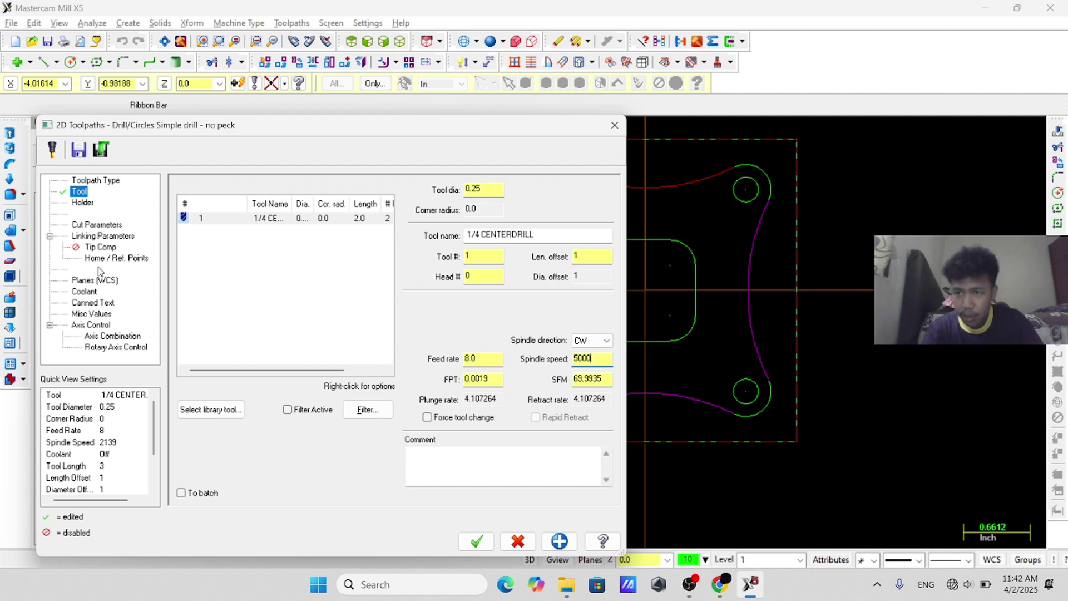
{"action": "type", "text": "5000"}
- Limit clearance to the operation's start and end, make retract and depth absolute, and set the drill depth to -0.2
{"action": "left_click", "coordinate": [103, 236]}
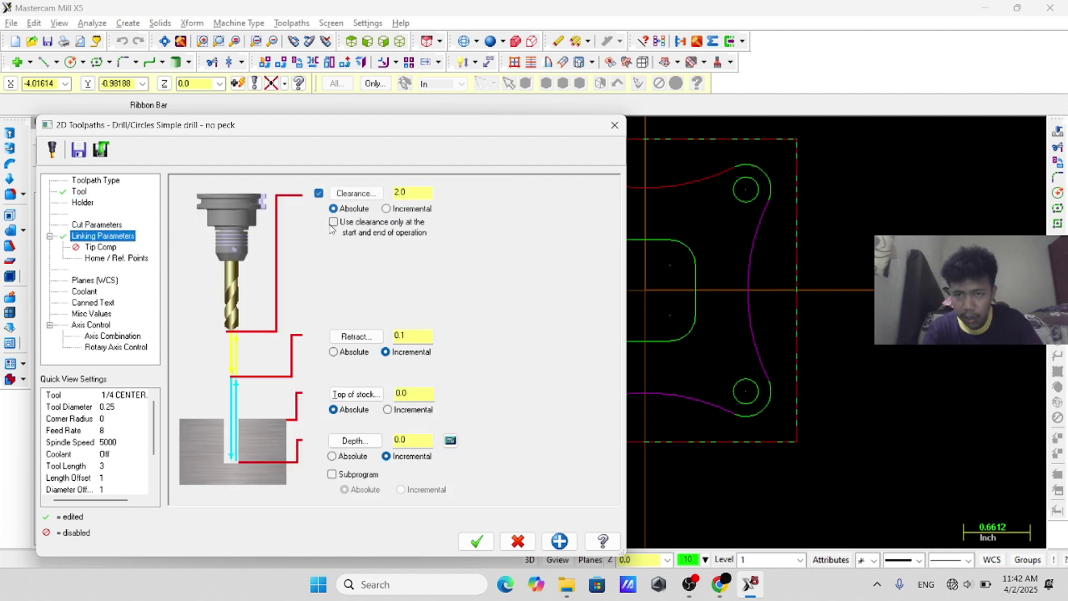
{"action": "left_click", "coordinate": [334, 352]}
{"action": "left_click", "coordinate": [332, 456]}
{"action": "double_click", "coordinate": [396, 444]}
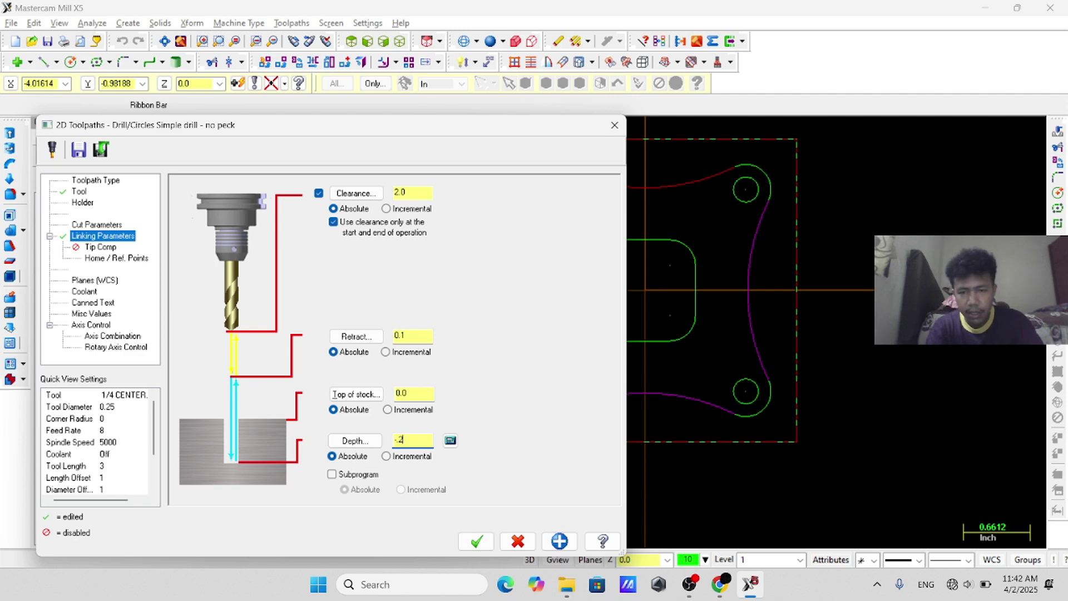
- Turn flood coolant on and accept the center drill toolpath
{"action": "left_click", "coordinate": [84, 291]}
{"action": "left_click", "coordinate": [408, 260]}
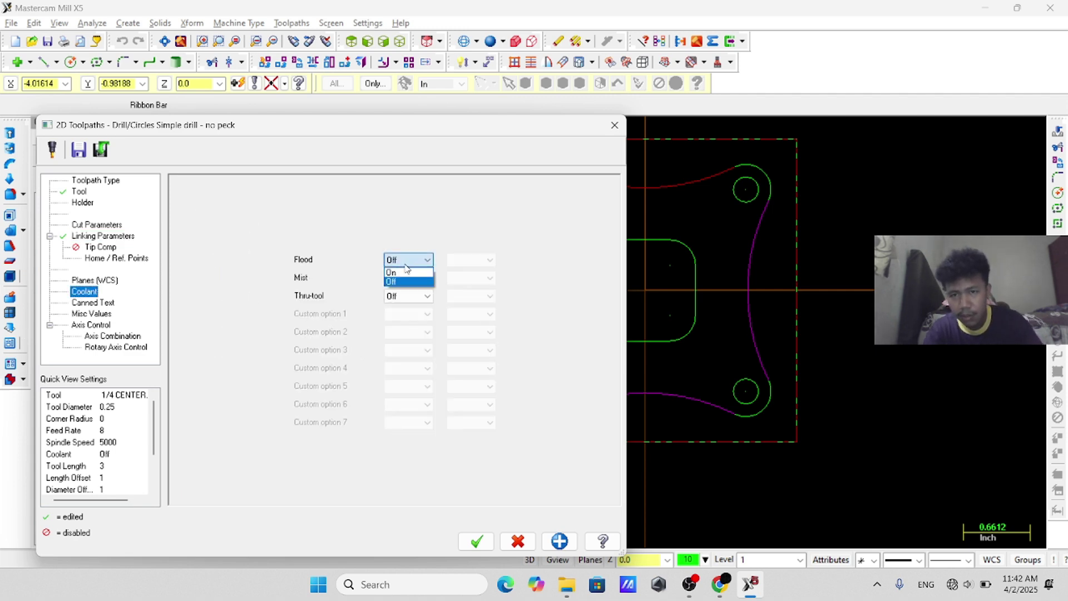
{"action": "left_click", "coordinate": [400, 278]}
{"action": "left_click", "coordinate": [476, 541]}
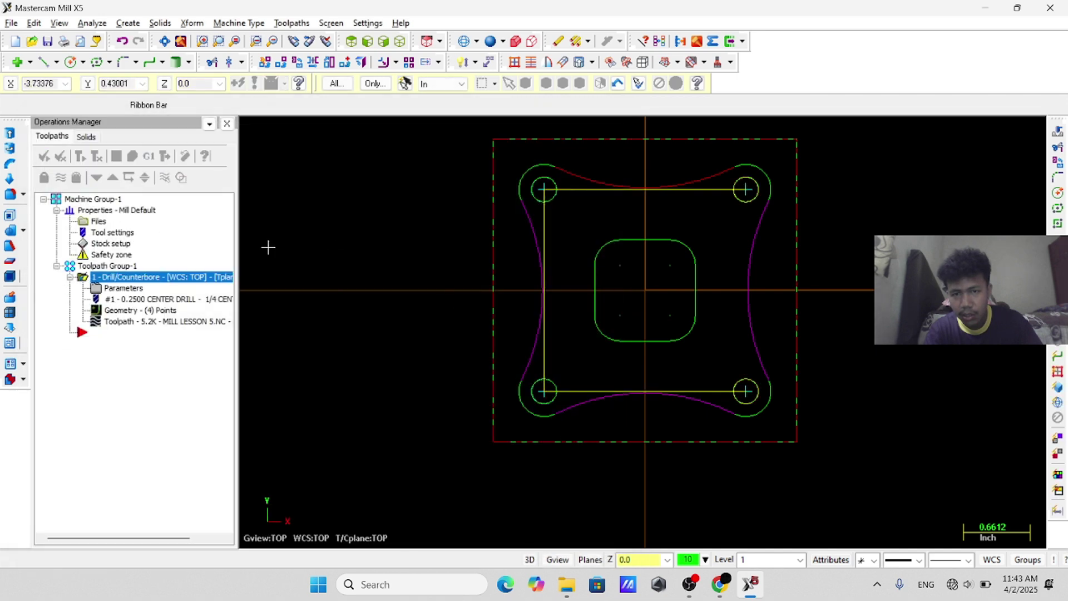
- Duplicate the center drill operation by copying it and pasting it at the end of the toolpath group
{"action": "right_click", "coordinate": [172, 277]}
{"action": "left_click", "coordinate": [207, 303]}
{"action": "right_click", "coordinate": [111, 332]}
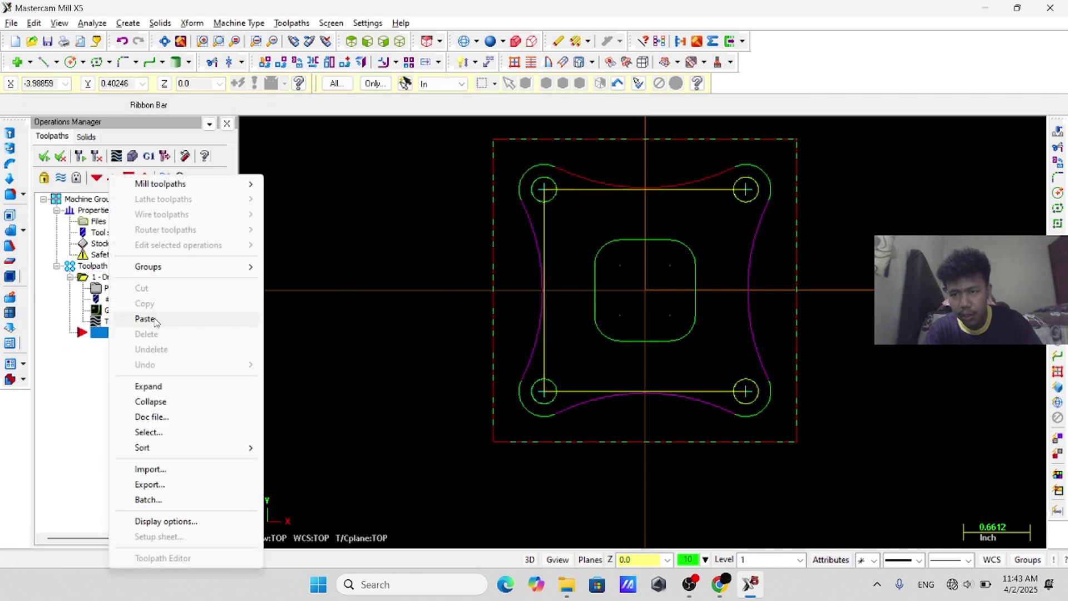
{"action": "left_click", "coordinate": [143, 318]}
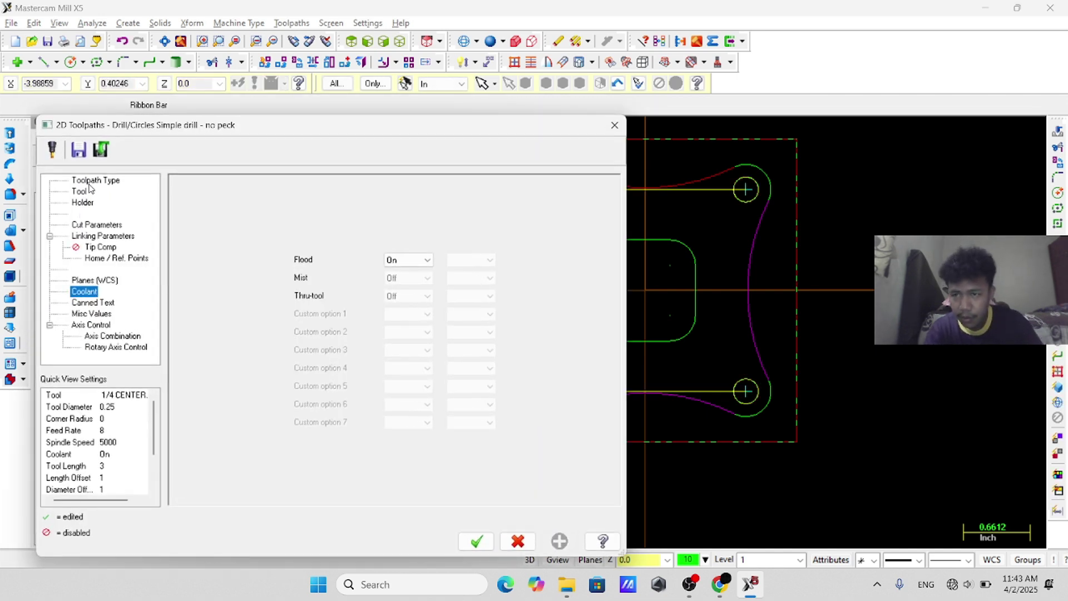
- Assign the 1/4 drill from the tool library to the copied operation with feed rate 7.0 and spindle speed 4750
{"action": "left_click", "coordinate": [82, 191]}
{"action": "left_click", "coordinate": [210, 409]}
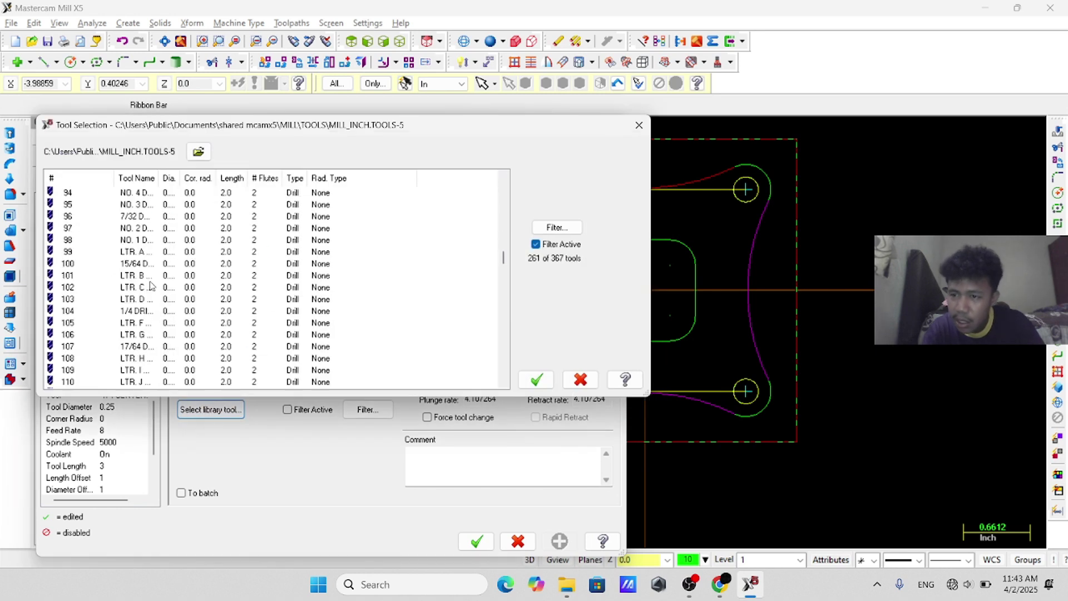
{"action": "scroll", "coordinate": [150, 285], "scroll_direction": "down", "scroll_amount": 3}
{"action": "left_click", "coordinate": [117, 204]}
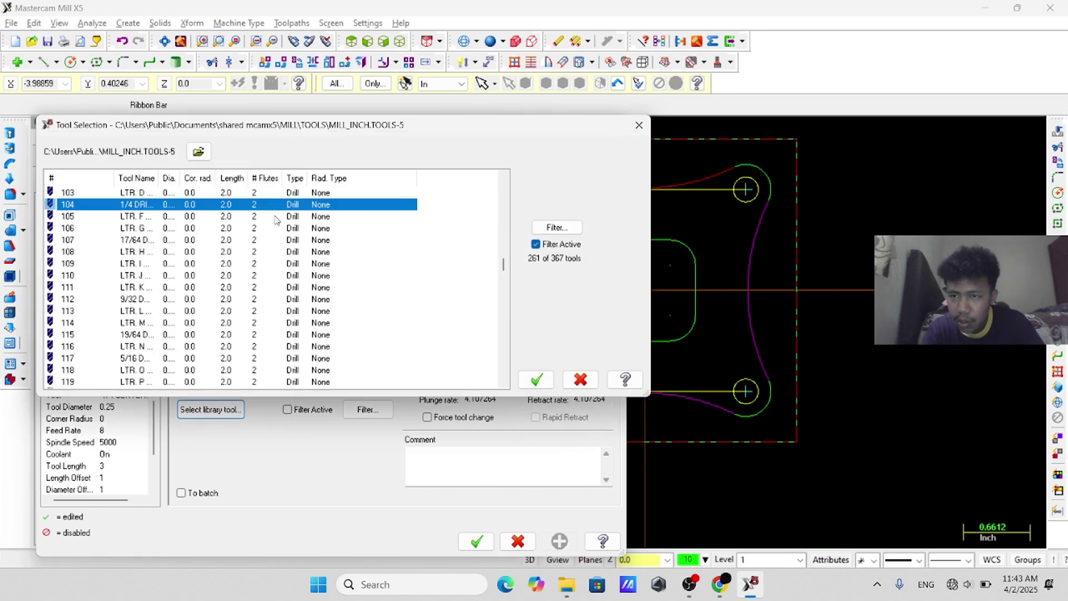
{"action": "left_click", "coordinate": [535, 380]}
{"action": "left_click_drag", "start_coordinate": [594, 359], "coordinate": [566, 361]}
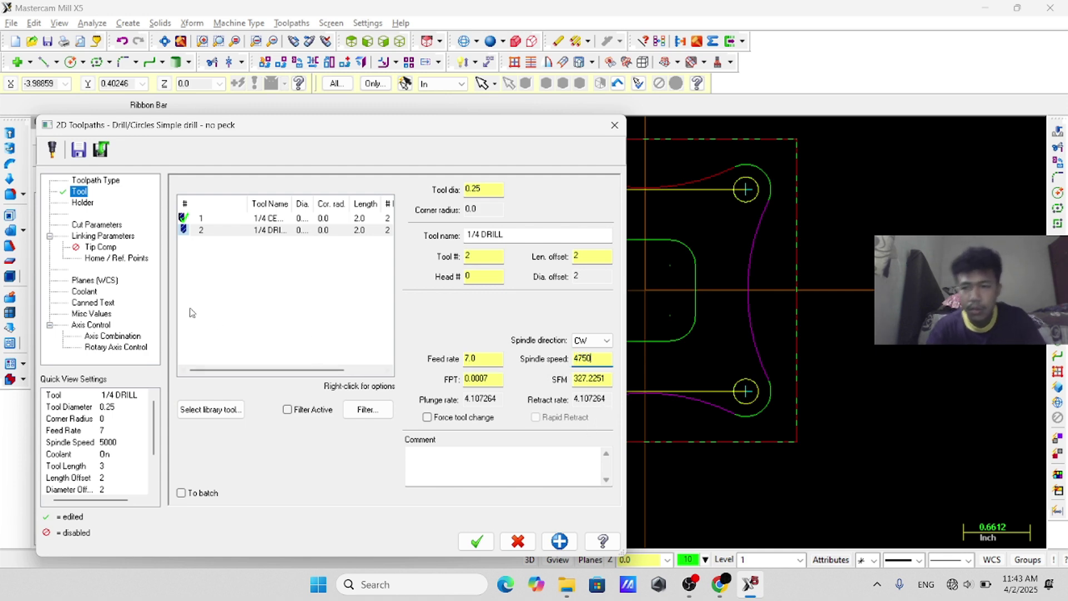
- Enable tip compensation for the 1/4 drill operation, keep flood coolant on, and accept the toolpath
{"action": "left_click", "coordinate": [103, 237]}
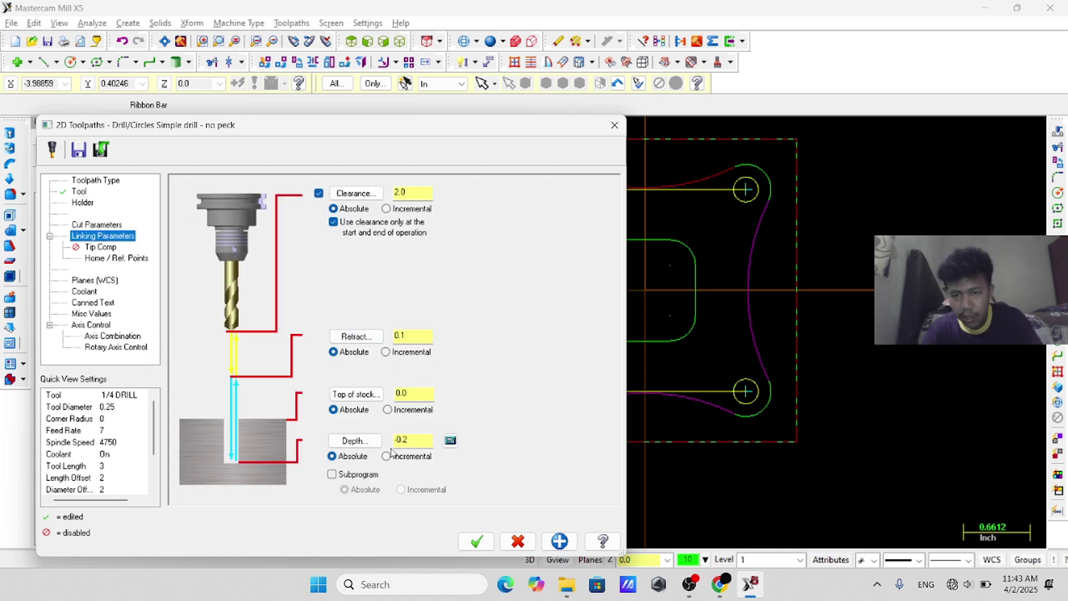
{"action": "left_click", "coordinate": [100, 247]}
{"action": "left_click", "coordinate": [193, 196]}
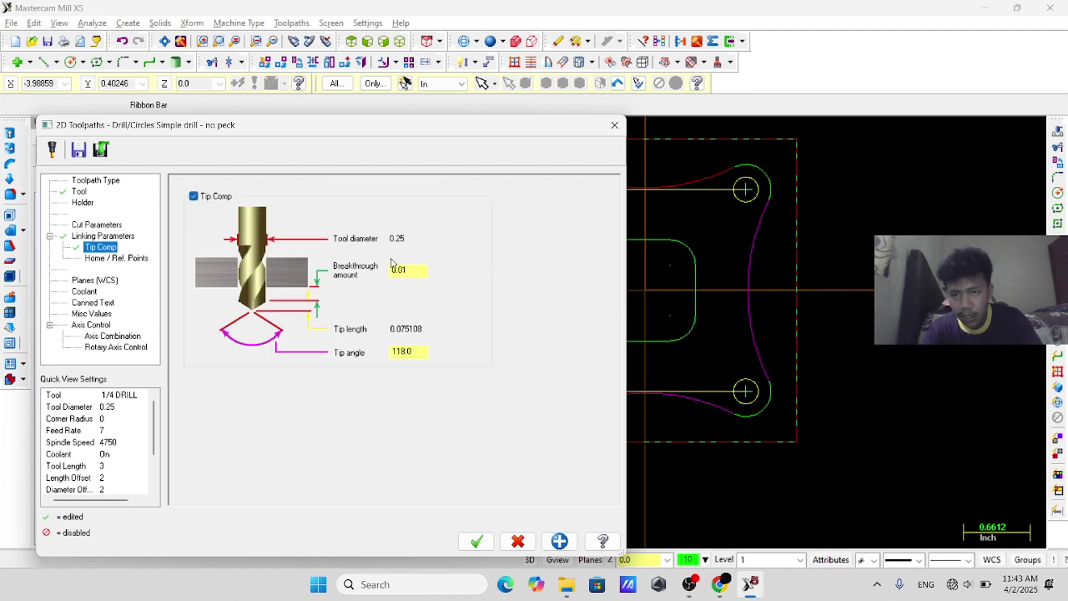
{"action": "left_click", "coordinate": [88, 292]}
{"action": "left_click", "coordinate": [406, 261]}
{"action": "left_click", "coordinate": [415, 272]}
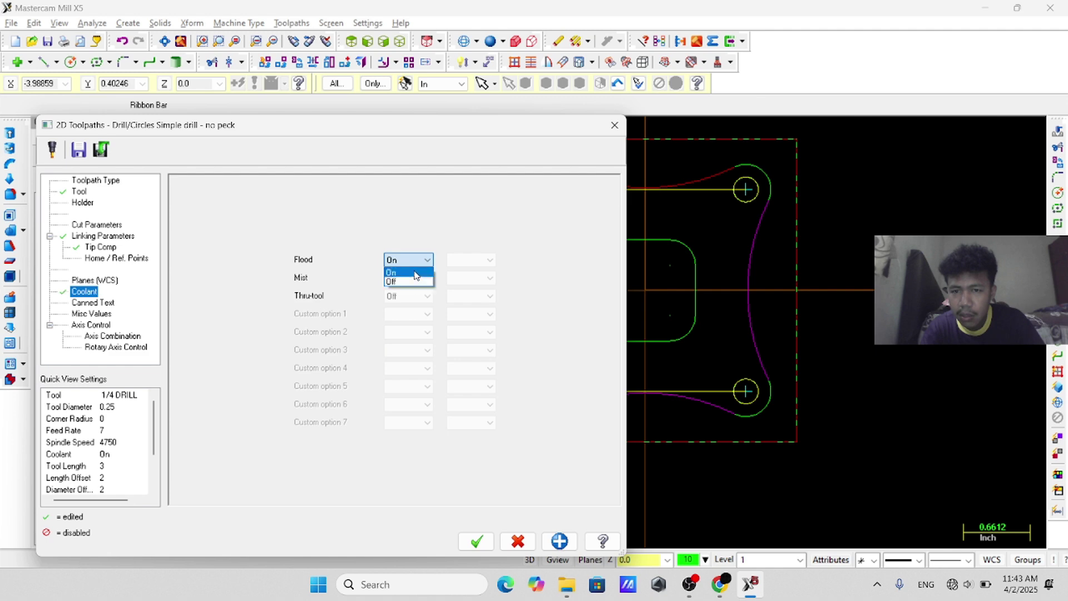
{"action": "left_click", "coordinate": [477, 541]}
- Create a pocket toolpath on the central rounded square chain
{"action": "left_click", "coordinate": [292, 23]}
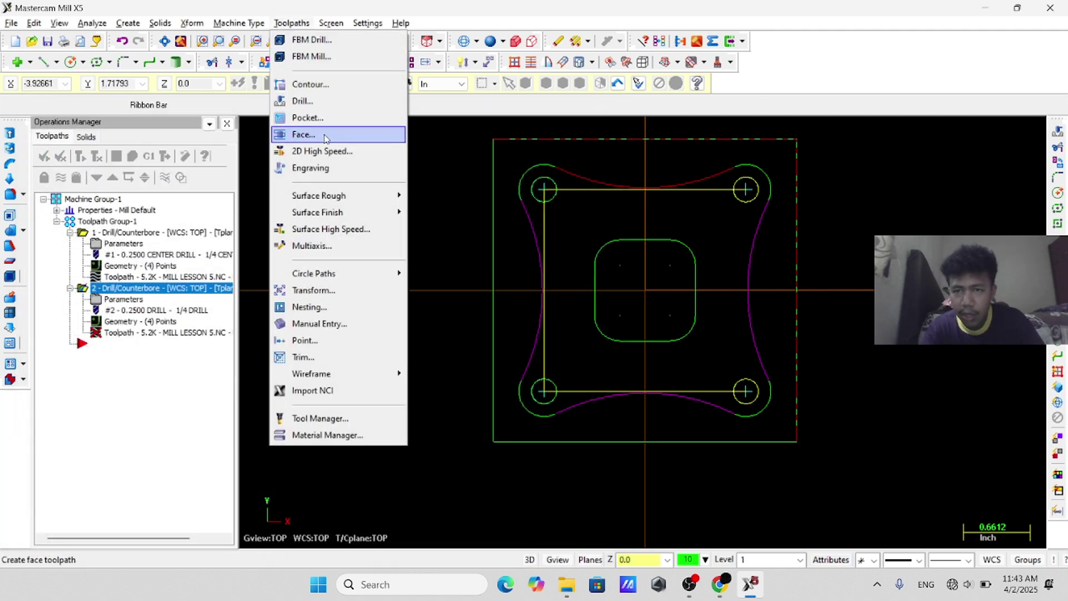
{"action": "left_click", "coordinate": [300, 115]}
{"action": "left_click", "coordinate": [620, 239]}
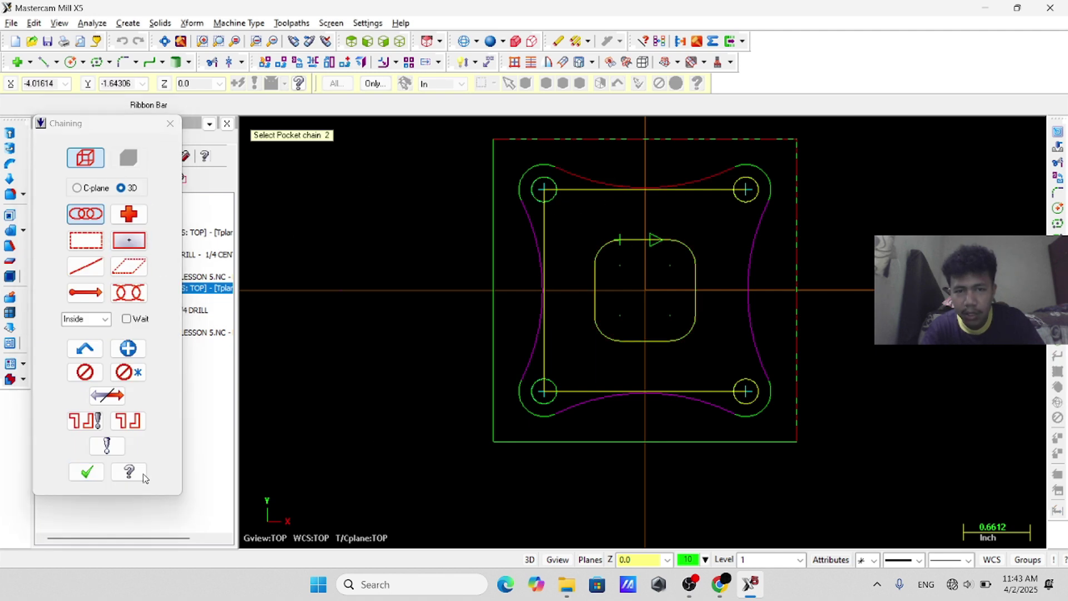
{"action": "left_click", "coordinate": [86, 471]}
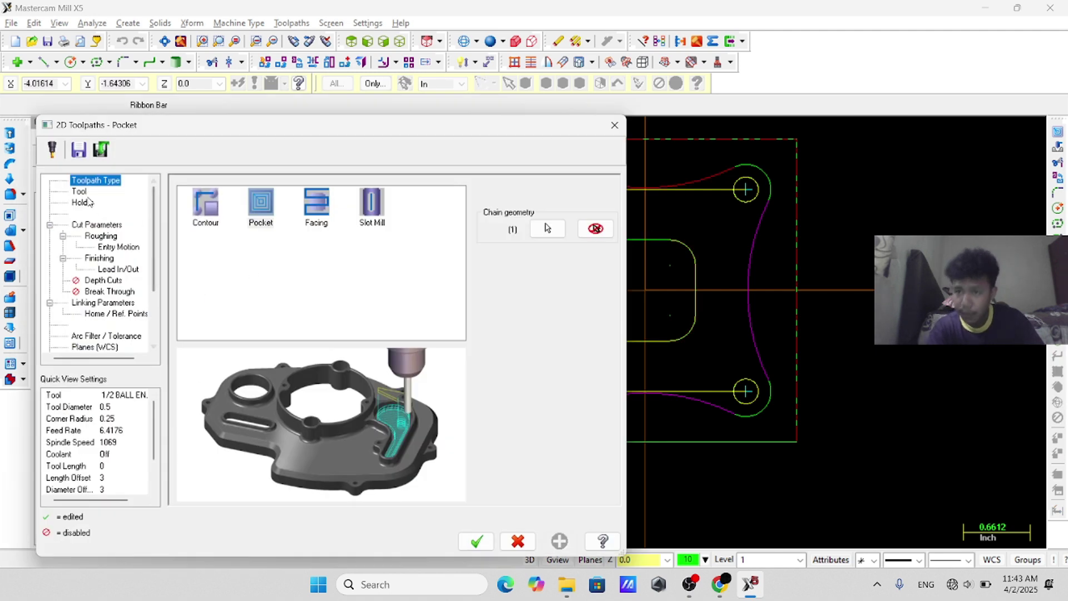
- Assign the 1/2 flat endmill from the tool library to the pocket toolpath
{"action": "left_click", "coordinate": [82, 192]}
{"action": "left_click", "coordinate": [210, 409]}
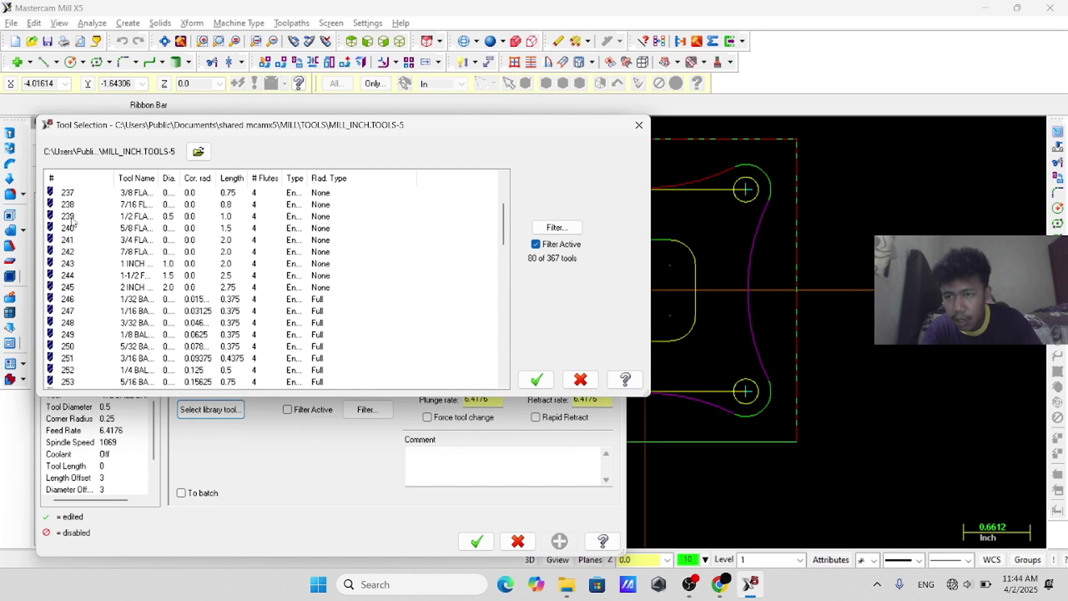
{"action": "scroll", "coordinate": [136, 234], "scroll_direction": "up", "scroll_amount": 1}
{"action": "left_click", "coordinate": [73, 253]}
{"action": "left_click", "coordinate": [536, 380]}
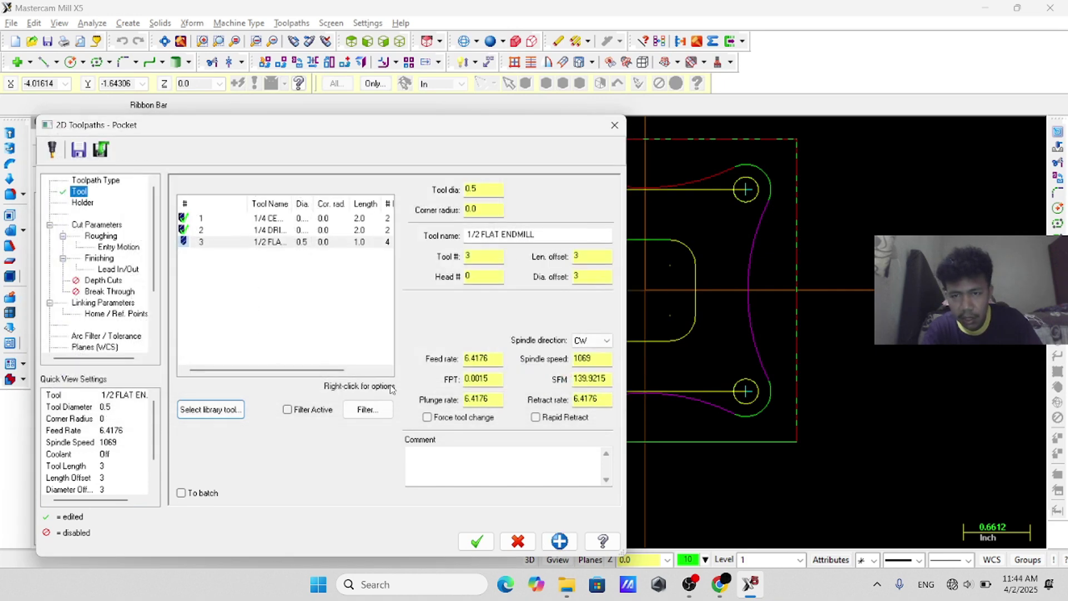
- Set the pocket's feed and plunge rates to 10.0, retract rate to 20.0 with rapid retract on, and spindle speed to 4500
{"action": "type", "text": "10"}
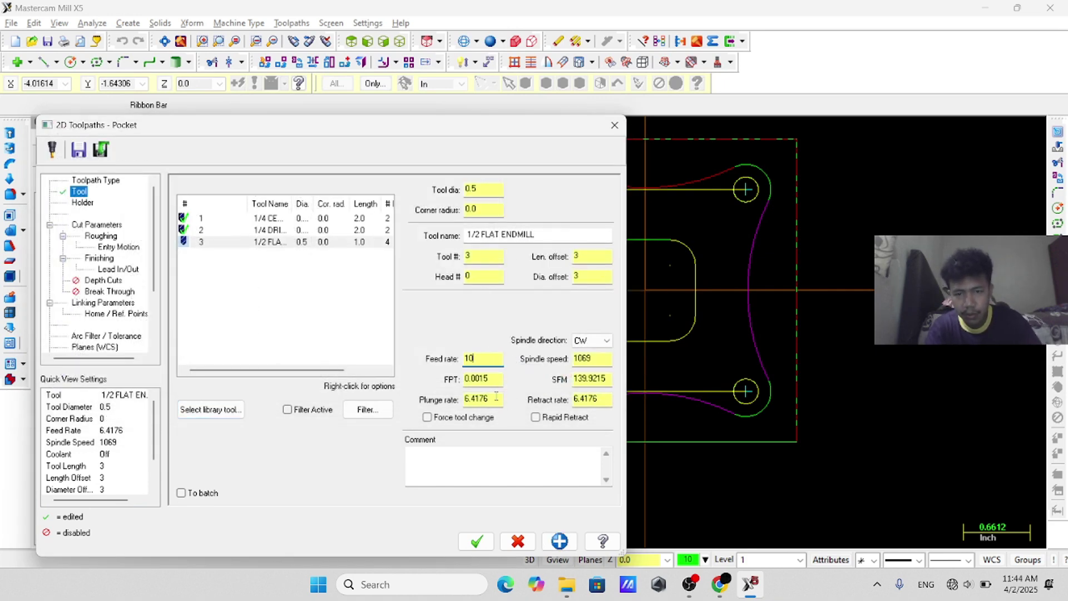
{"action": "double_click", "coordinate": [473, 399]}
{"action": "type", "text": "10"}
{"action": "double_click", "coordinate": [593, 399]}
{"action": "type", "text": "20.0"}
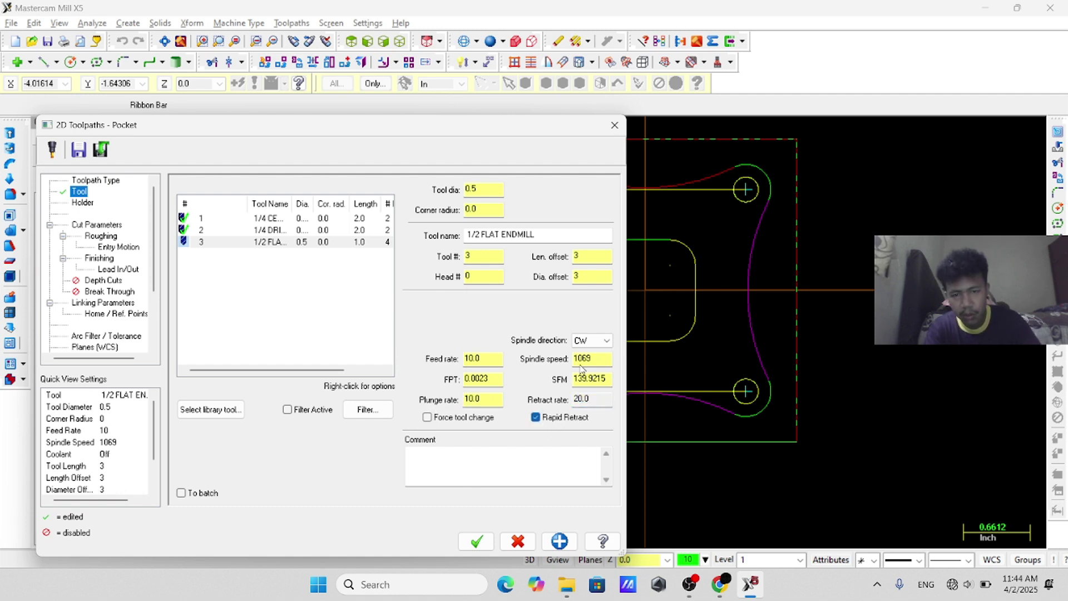
{"action": "double_click", "coordinate": [581, 361]}
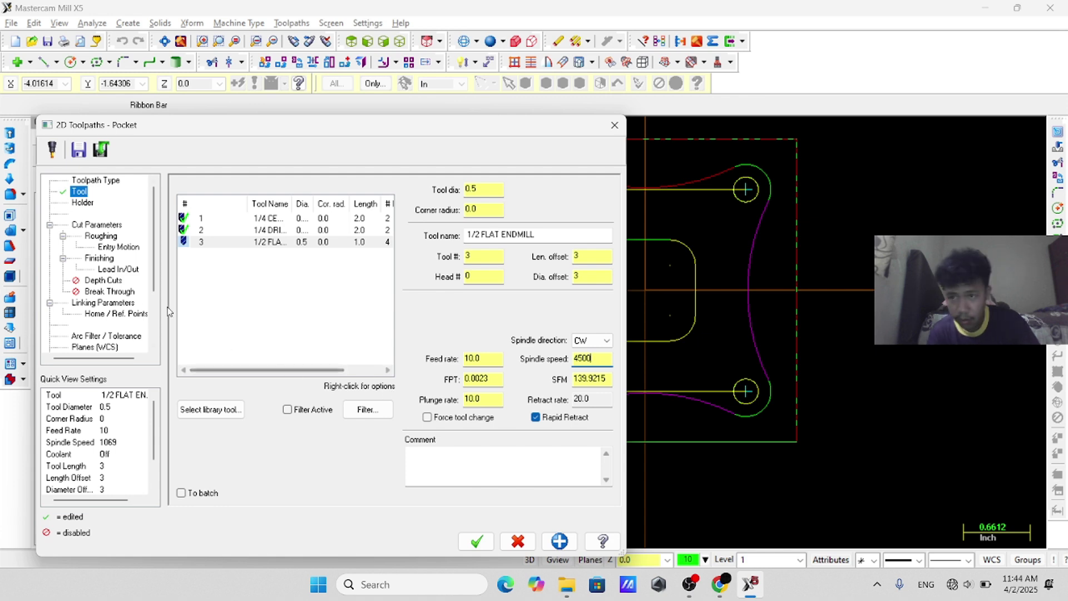
- Limit the pocket's clearance to the operation's start and end, make retract, feed plane and depth absolute, and set depth to -0.125
{"action": "left_click", "coordinate": [100, 304]}
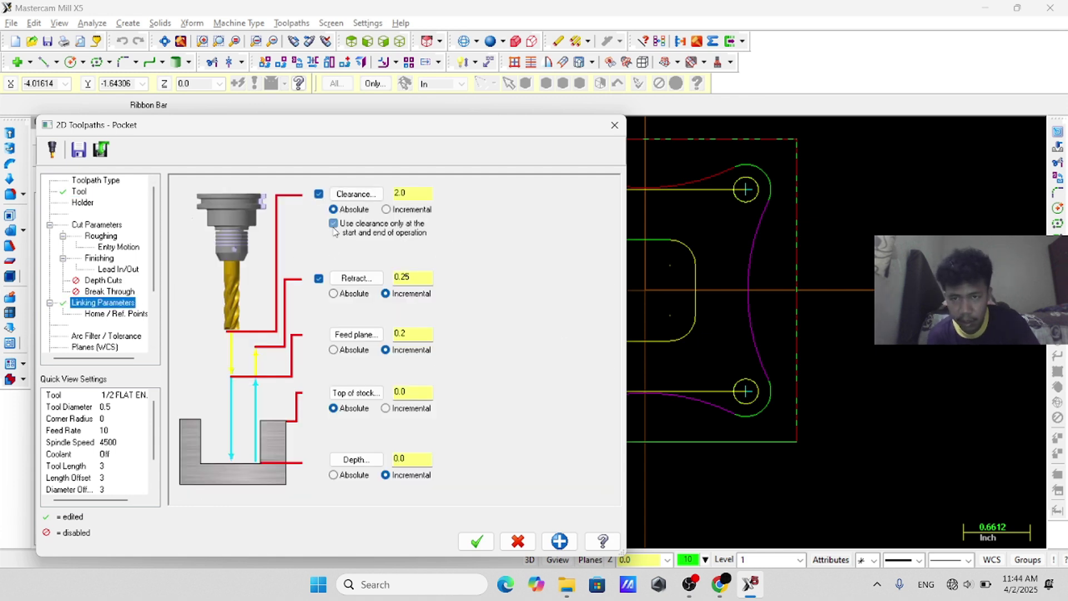
{"action": "left_click", "coordinate": [351, 480]}
{"action": "type", "text": "-0.125"}
{"action": "key", "text": "Return"}
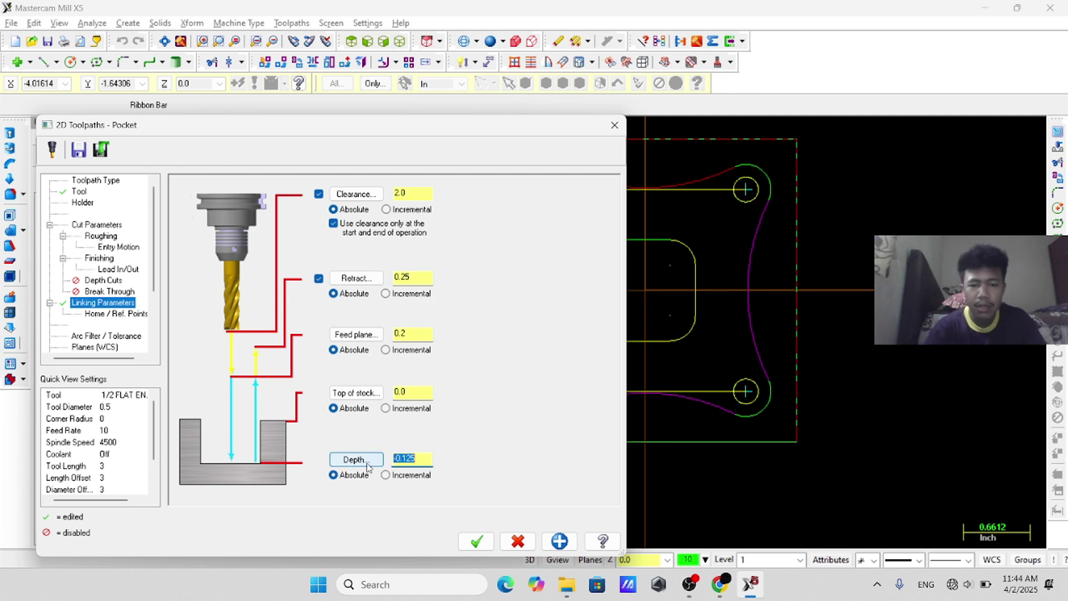
- Set one pocket finish pass with 0.01 spacing, and choose Constant Overlap Spiral roughing with minimize tool burial off
{"action": "left_click", "coordinate": [99, 258]}
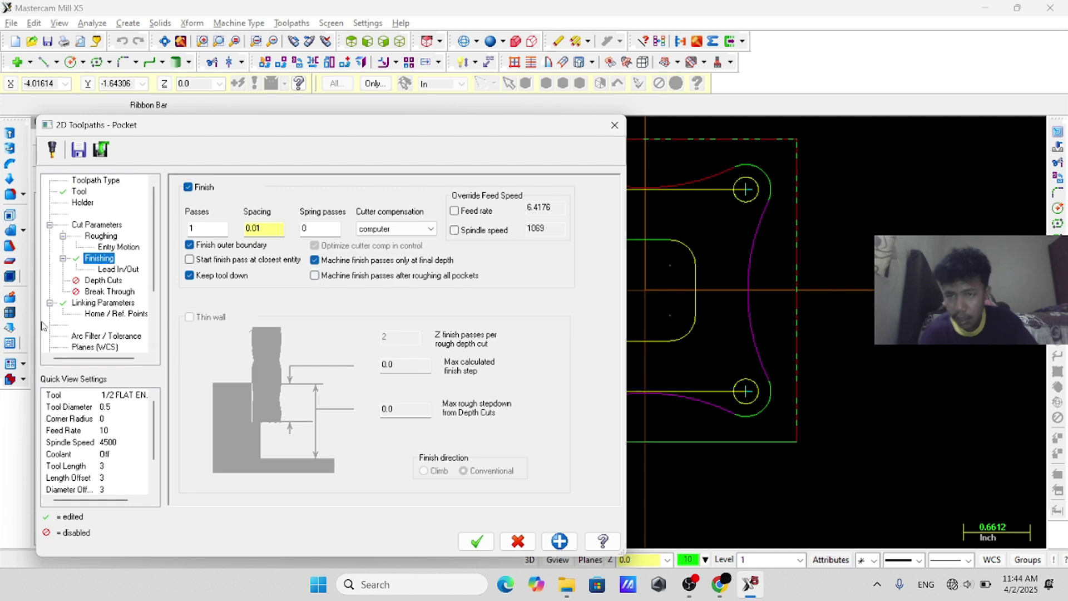
{"action": "left_click", "coordinate": [100, 236]}
{"action": "left_click", "coordinate": [271, 226]}
{"action": "left_click", "coordinate": [330, 284]}
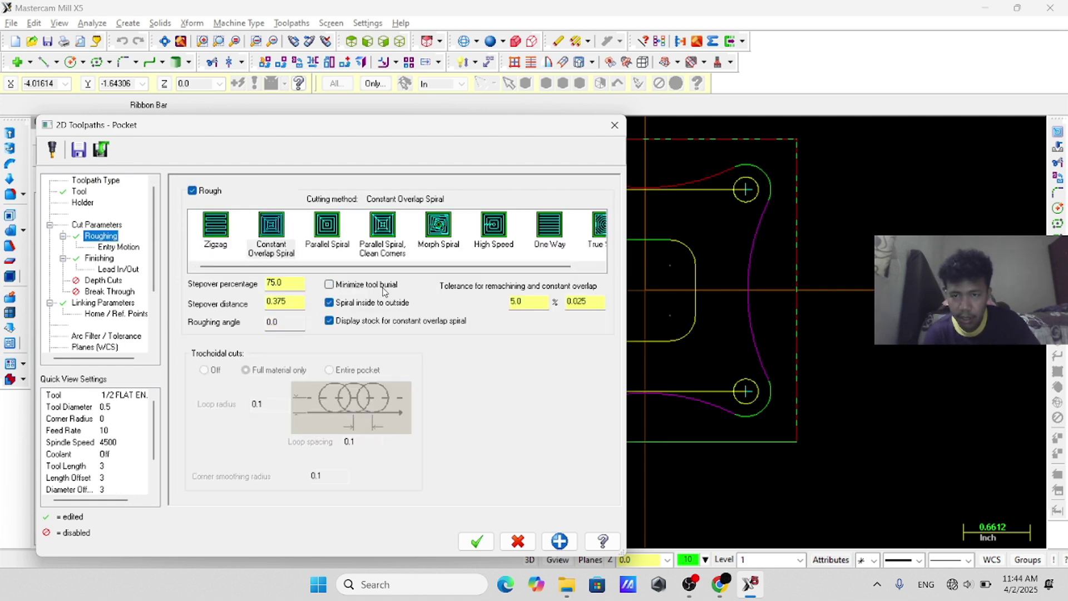
- Set the pocket's entry line length and arc radius to 75% and copy the entry settings to the exit
{"action": "left_click", "coordinate": [118, 270]}
{"action": "type", "text": "75"}
{"action": "left_click", "coordinate": [256, 328]}
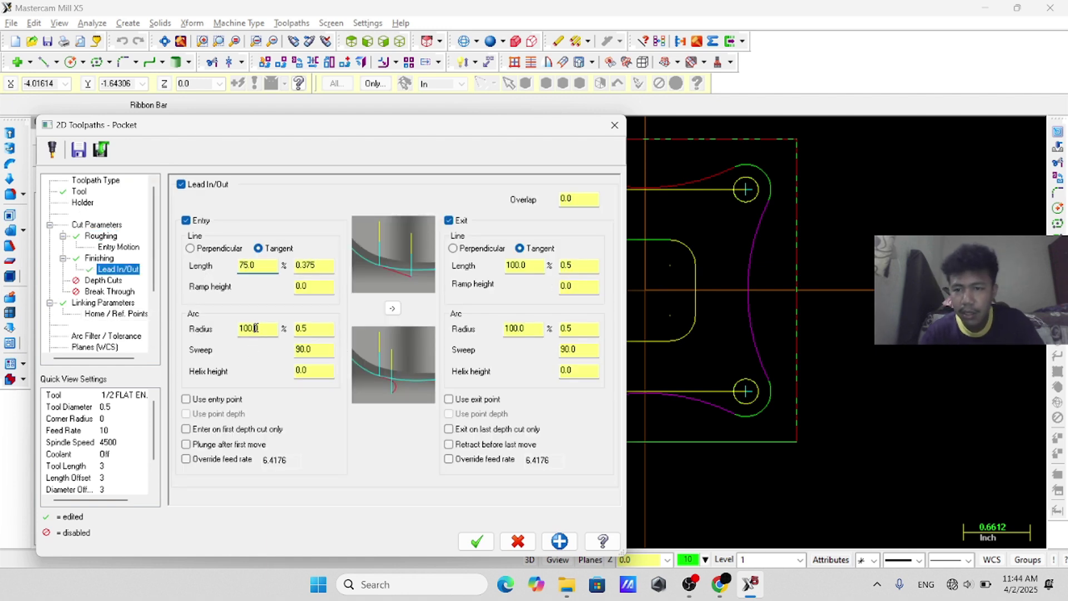
{"action": "type", "text": "75"}
{"action": "left_click", "coordinate": [392, 307]}
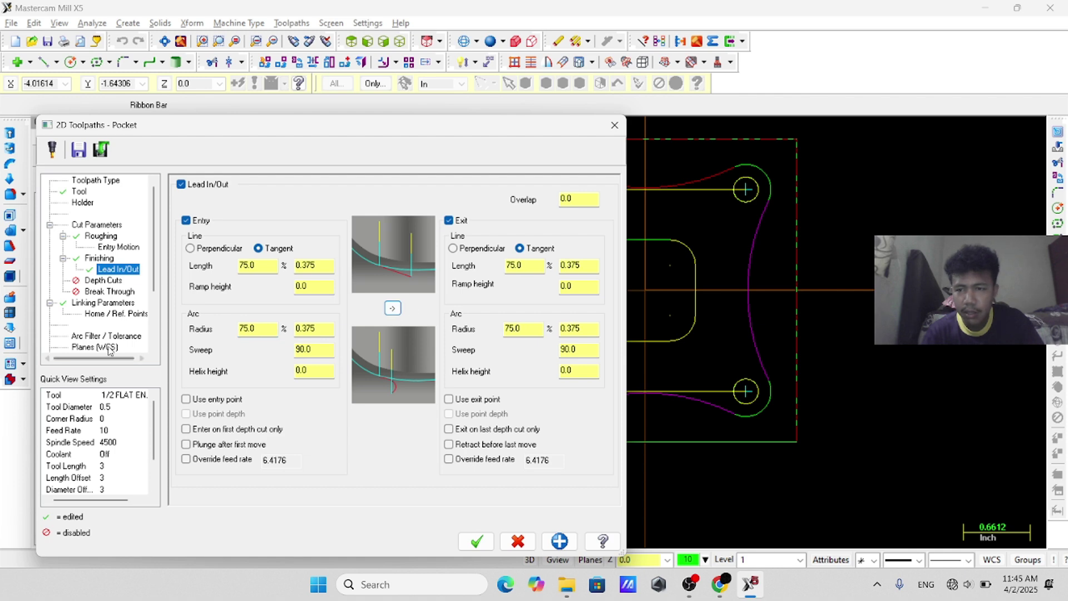
{"action": "scroll", "coordinate": [104, 327], "scroll_direction": "down", "scroll_amount": 1}
{"action": "left_click", "coordinate": [96, 313]}
{"action": "left_click", "coordinate": [106, 247]}
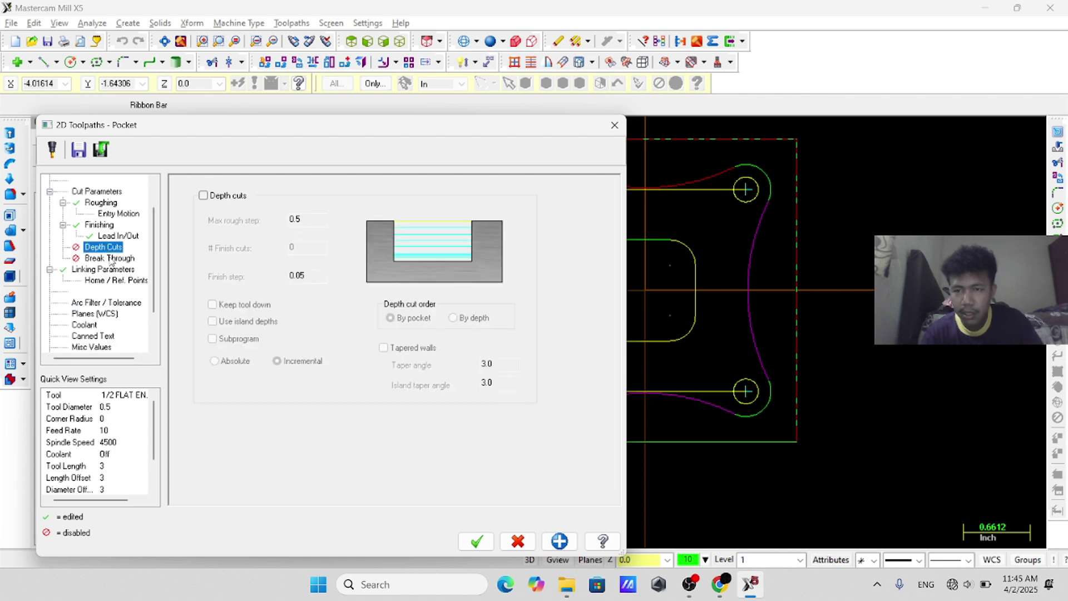
{"action": "left_click", "coordinate": [111, 258]}
{"action": "left_click", "coordinate": [112, 247]}
{"action": "scroll", "coordinate": [111, 245], "scroll_direction": "up", "scroll_amount": 1}
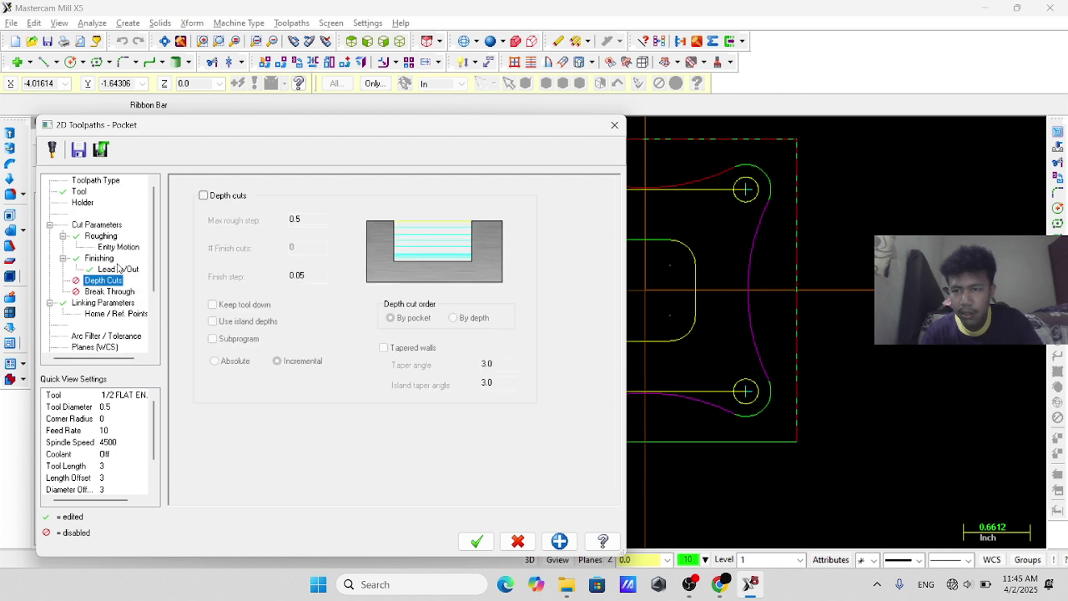
- Turn flood coolant on for the pocket and accept the toolpath
{"action": "scroll", "coordinate": [118, 268], "scroll_direction": "down", "scroll_amount": 3}
{"action": "left_click", "coordinate": [84, 279]}
{"action": "left_click", "coordinate": [408, 259]}
{"action": "left_click", "coordinate": [400, 278]}
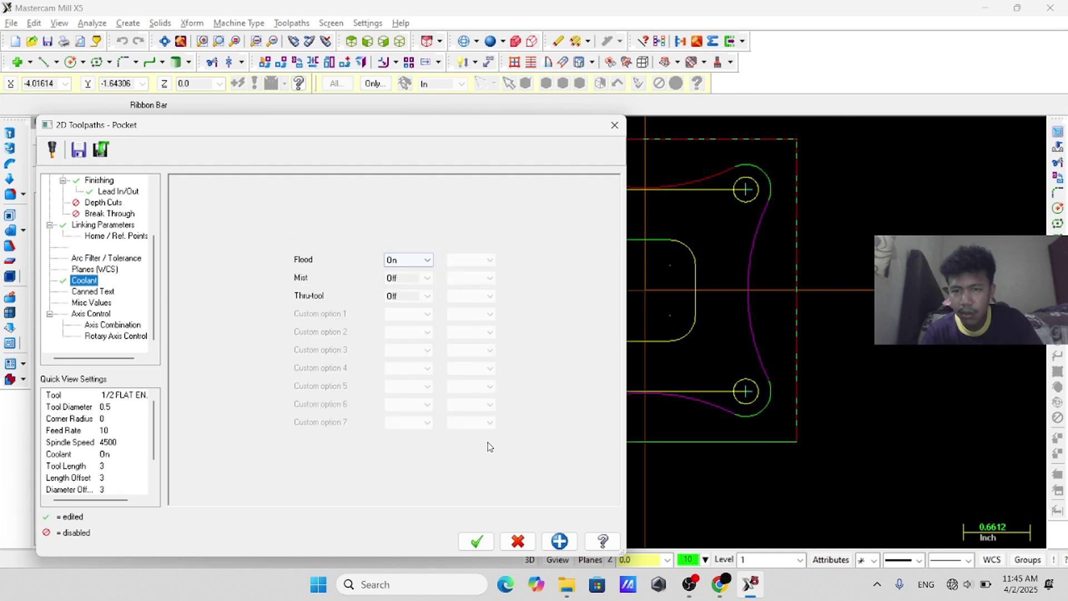
{"action": "left_click", "coordinate": [476, 541]}
- Create a contour toolpath on the plate's outer curved profile chain
{"action": "left_click", "coordinate": [292, 23]}
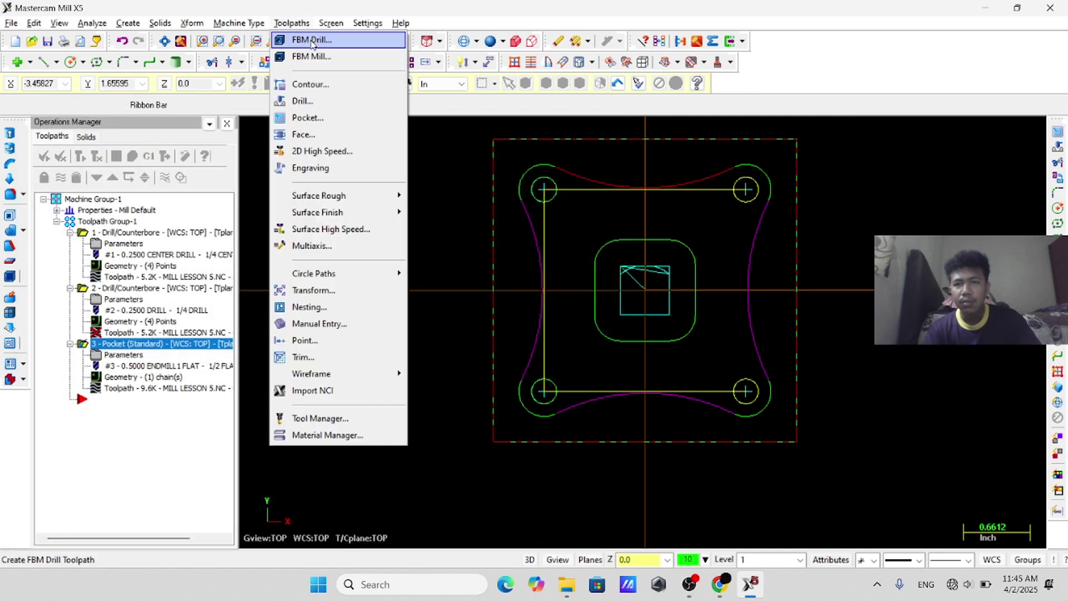
{"action": "left_click", "coordinate": [310, 84]}
{"action": "left_click", "coordinate": [584, 178]}
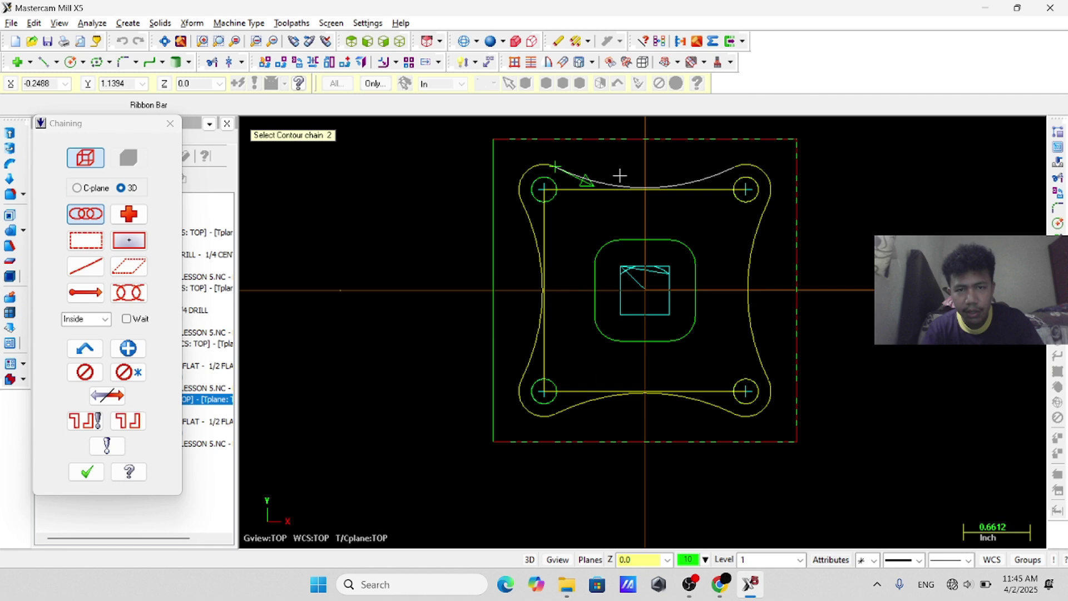
{"action": "left_click", "coordinate": [84, 471]}
- Assign the existing 1/2 flat endmill to the contour with feed and plunge rates of 10.0 and spindle speed 4750
{"action": "left_click", "coordinate": [79, 192]}
{"action": "left_click", "coordinate": [345, 244]}
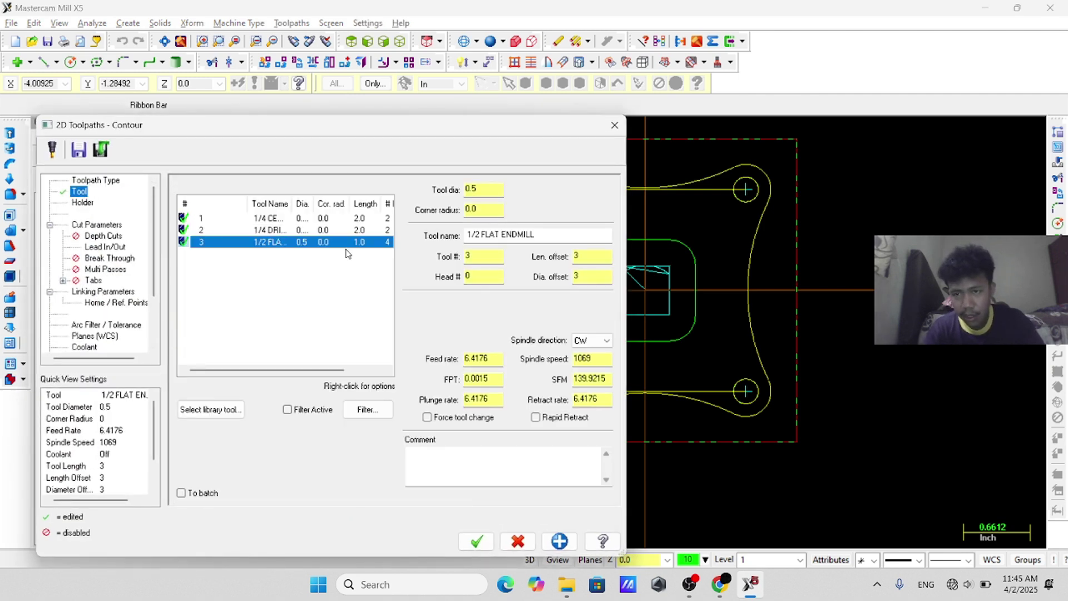
{"action": "double_click", "coordinate": [483, 358]}
{"action": "type", "text": "1"}
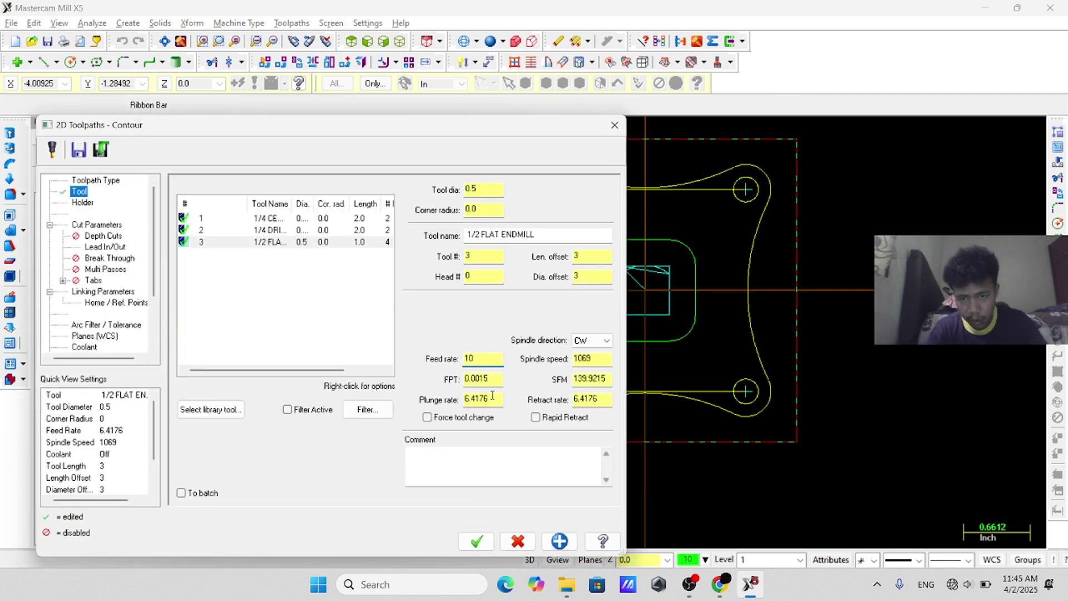
{"action": "type", "text": "0"}
{"action": "key", "text": "Tab"}
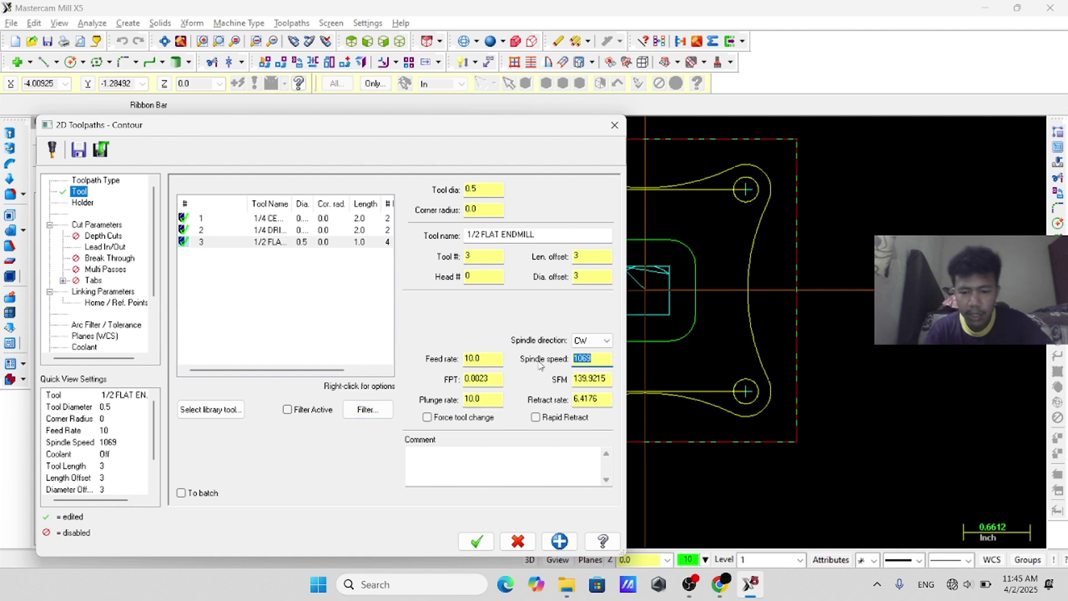
{"action": "type", "text": "4750"}
- Limit the contour's clearance to the operation's start and end, make depth absolute, and set it to -0.125
{"action": "left_click", "coordinate": [102, 247]}
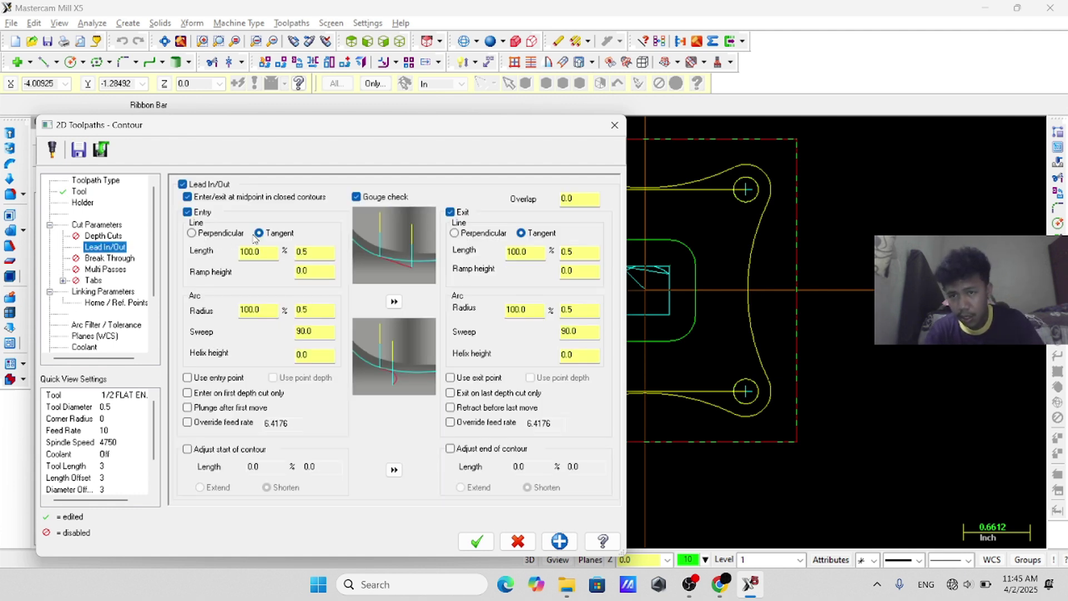
{"action": "left_click", "coordinate": [105, 291]}
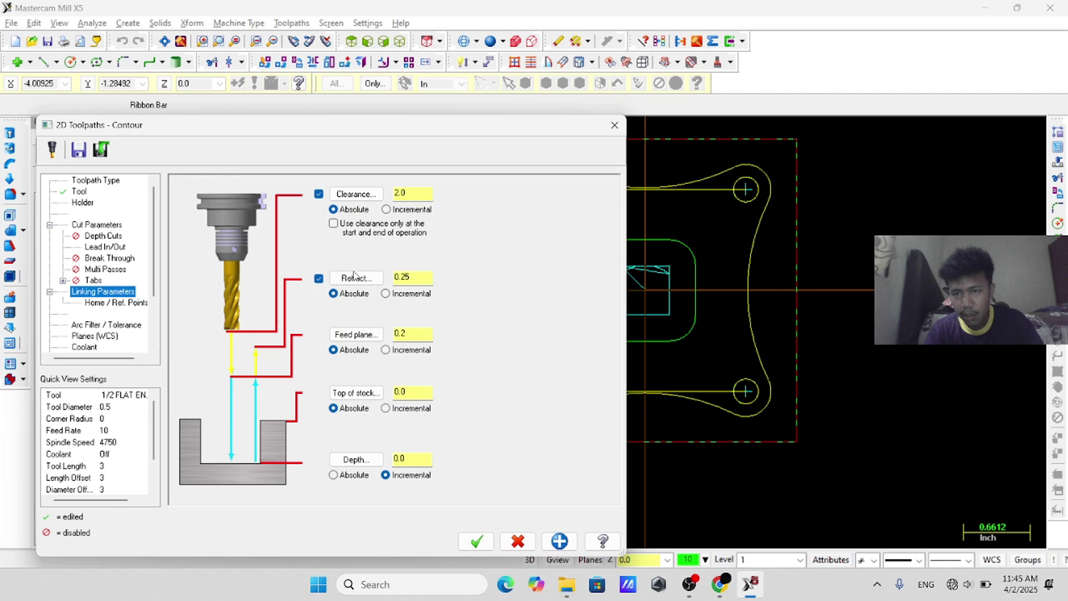
{"action": "left_click", "coordinate": [333, 475]}
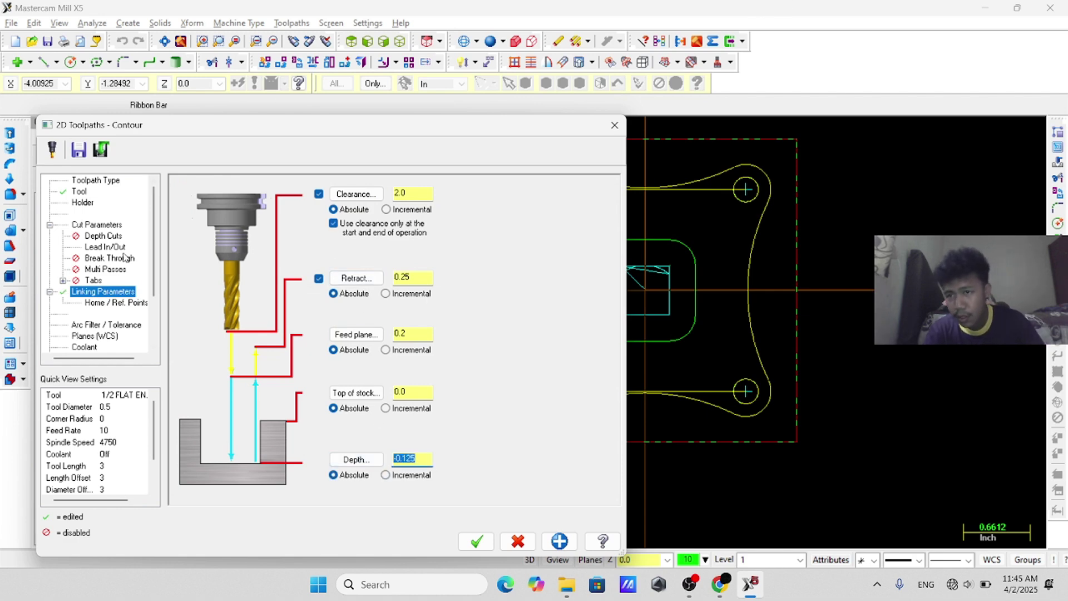
- Set the contour's entry line length and arc radius to 75% and copy the entry settings to the exit
{"action": "left_click", "coordinate": [105, 246]}
{"action": "double_click", "coordinate": [264, 252]}
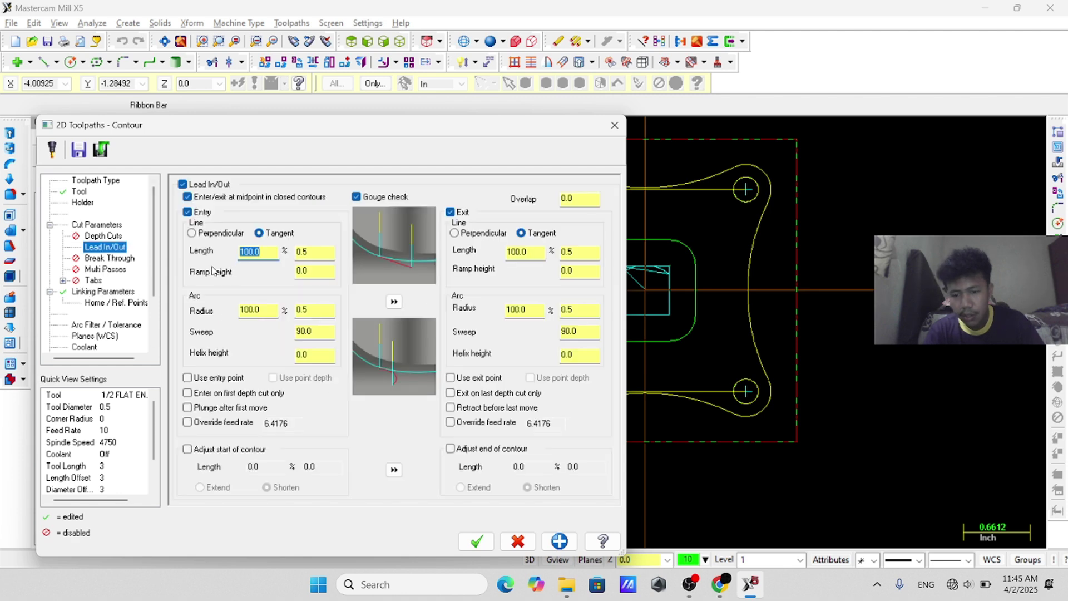
{"action": "type", "text": "75"}
{"action": "double_click", "coordinate": [257, 310]}
{"action": "type", "text": "75"}
{"action": "left_click", "coordinate": [393, 301]}
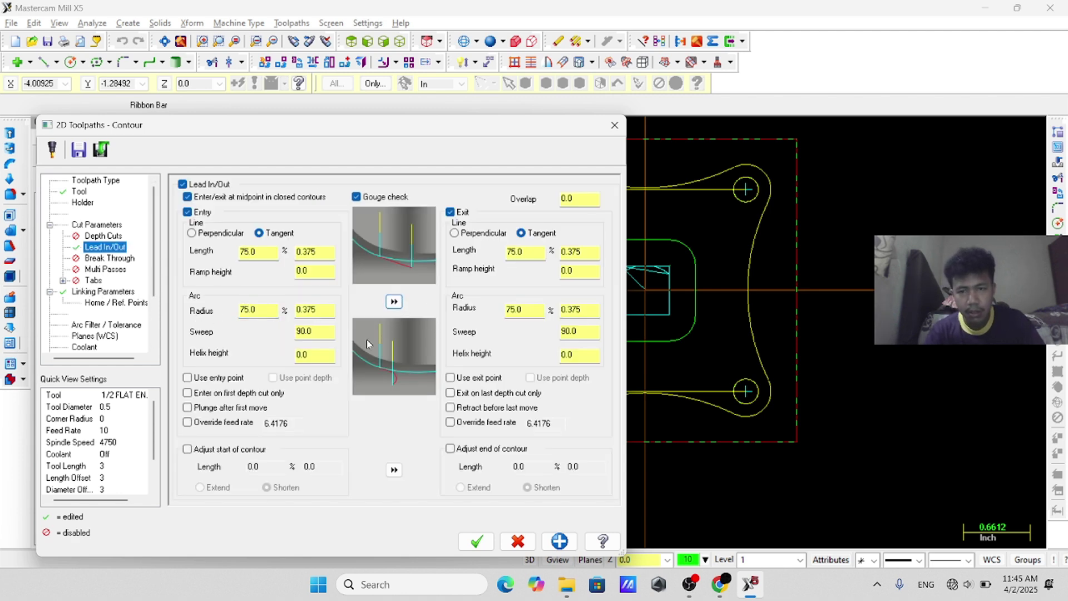
- Enable multi passes for the contour, with one rough pass at 0.0 spacing and one finish pass at 0.03 spacing
{"action": "left_click", "coordinate": [102, 236]}
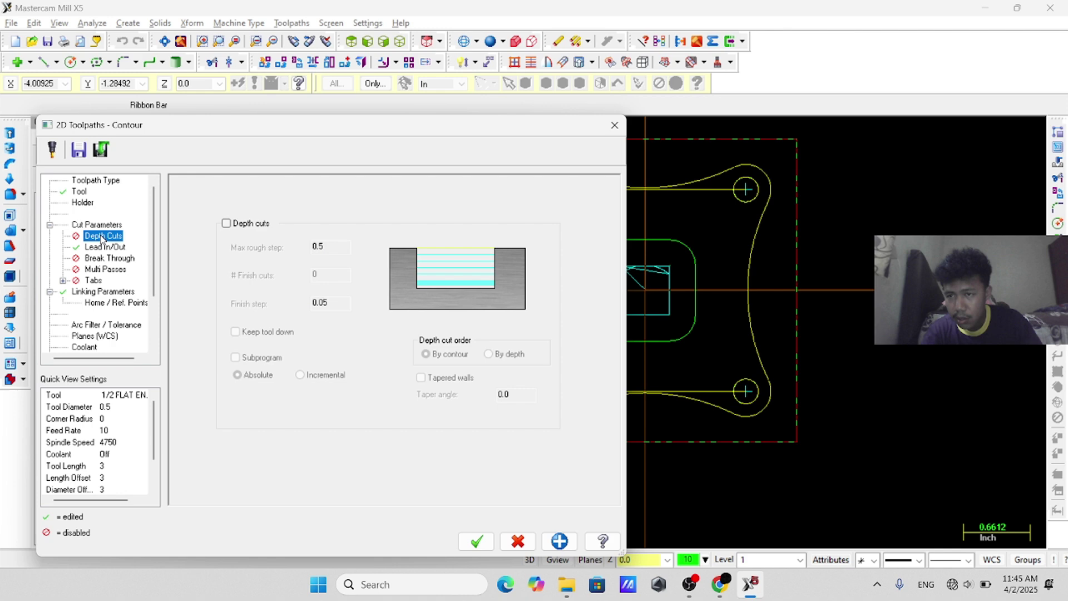
{"action": "left_click", "coordinate": [101, 270]}
{"action": "left_click", "coordinate": [200, 199]}
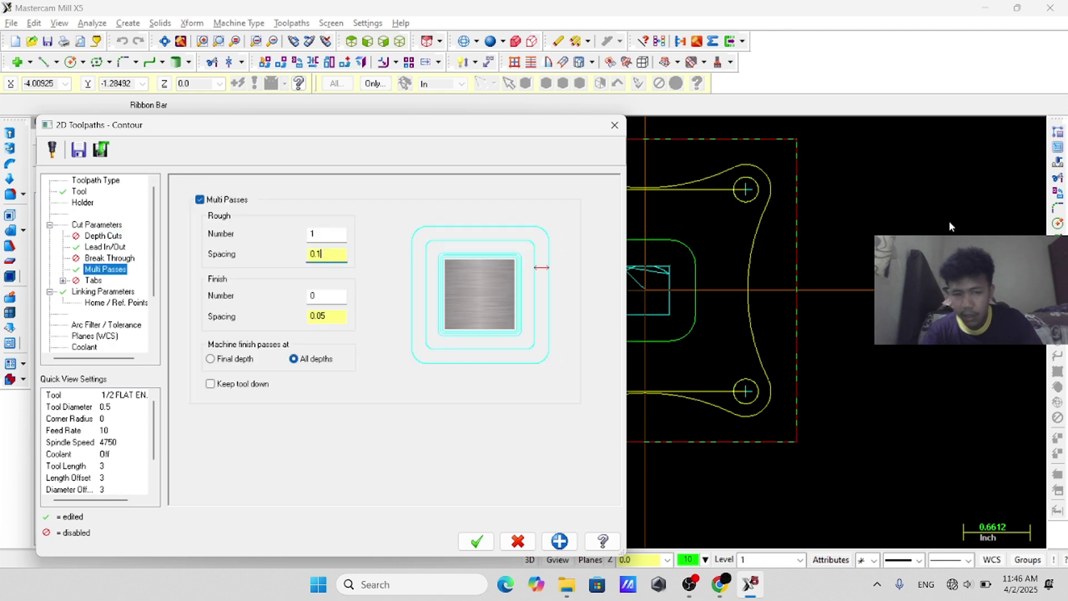
{"action": "key", "text": "BackSpace"}
{"action": "type", "text": "0"}
{"action": "left_click_drag", "start_coordinate": [336, 294], "coordinate": [256, 295]}
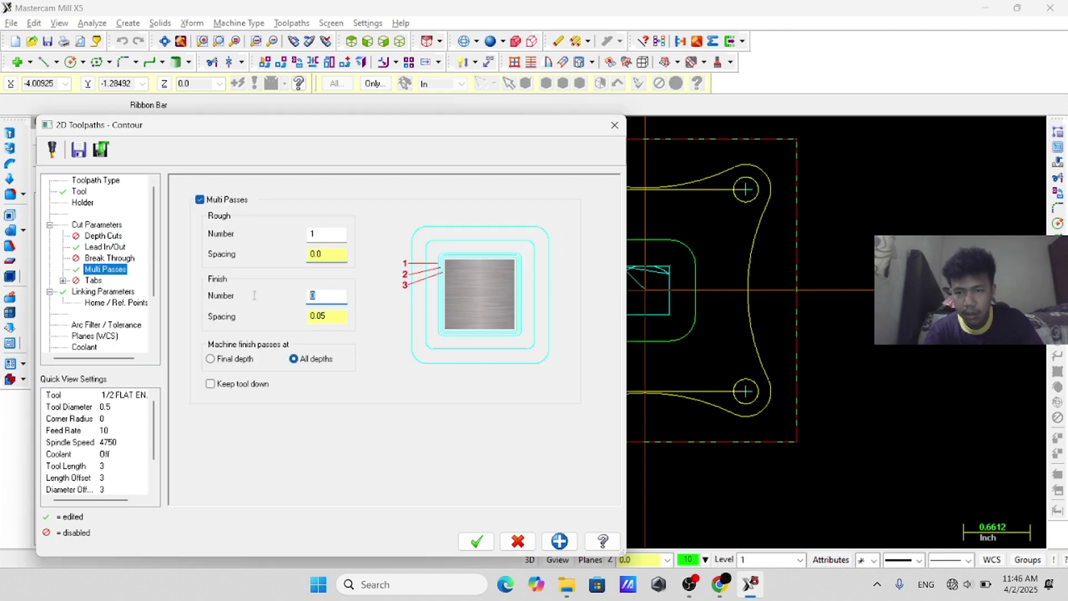
{"action": "type", "text": "1"}
{"action": "left_click", "coordinate": [337, 314]}
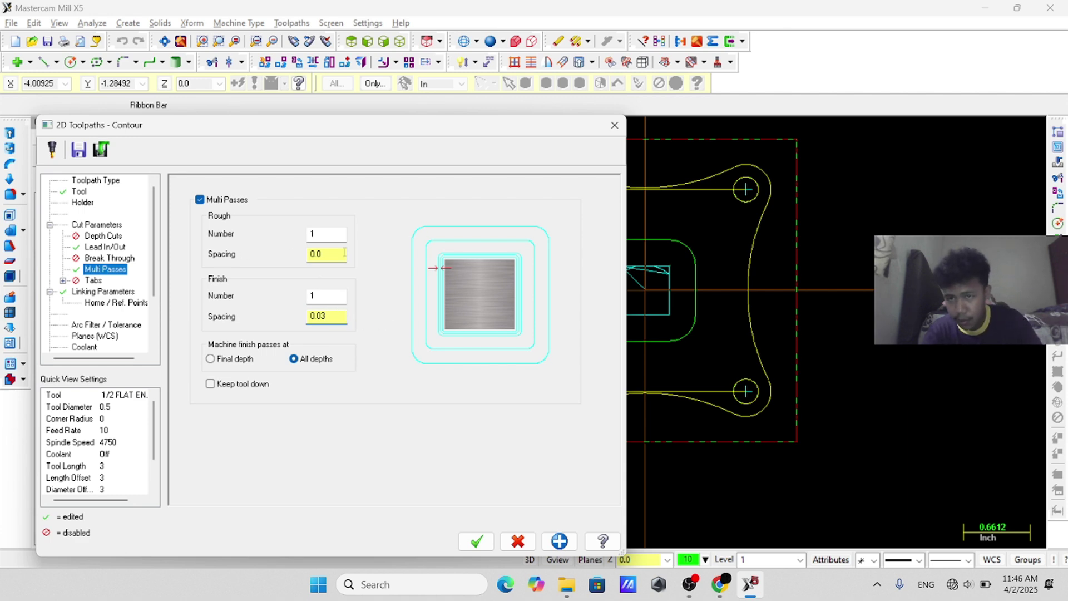
- Turn flood coolant on for the contour and generate the toolpath
{"action": "left_click", "coordinate": [104, 236]}
{"action": "scroll", "coordinate": [105, 289], "scroll_direction": "down", "scroll_amount": 1}
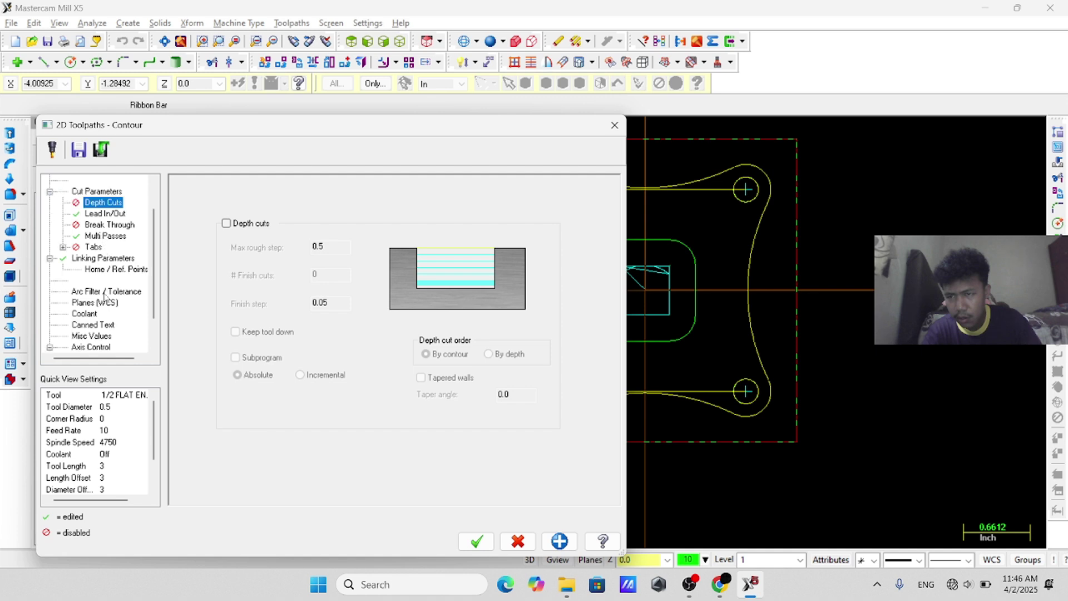
{"action": "left_click", "coordinate": [106, 313]}
{"action": "left_click", "coordinate": [412, 258]}
{"action": "left_click", "coordinate": [404, 276]}
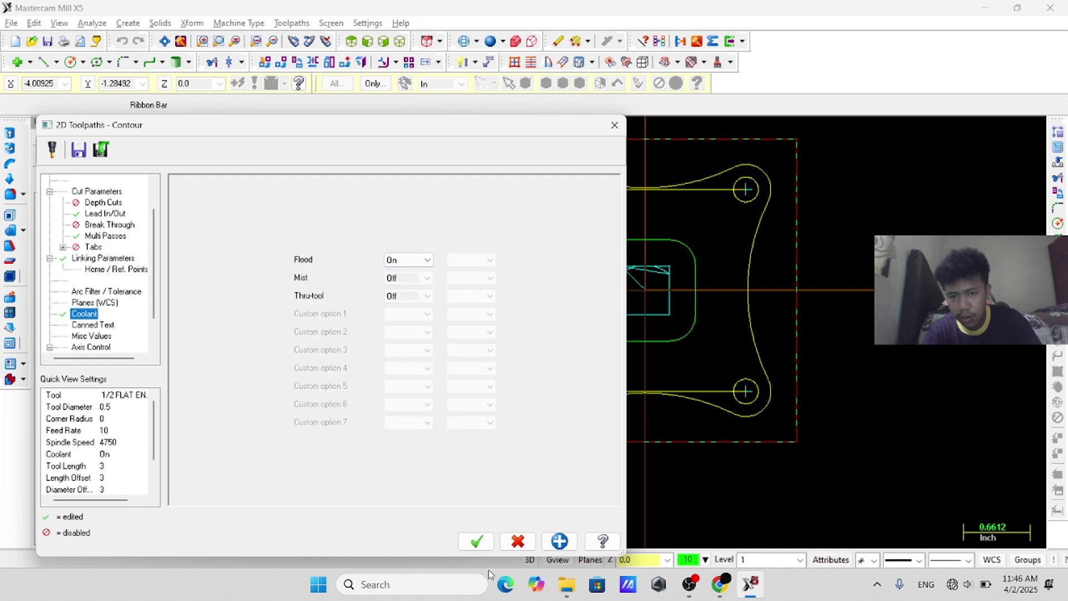
{"action": "left_click", "coordinate": [476, 540]}
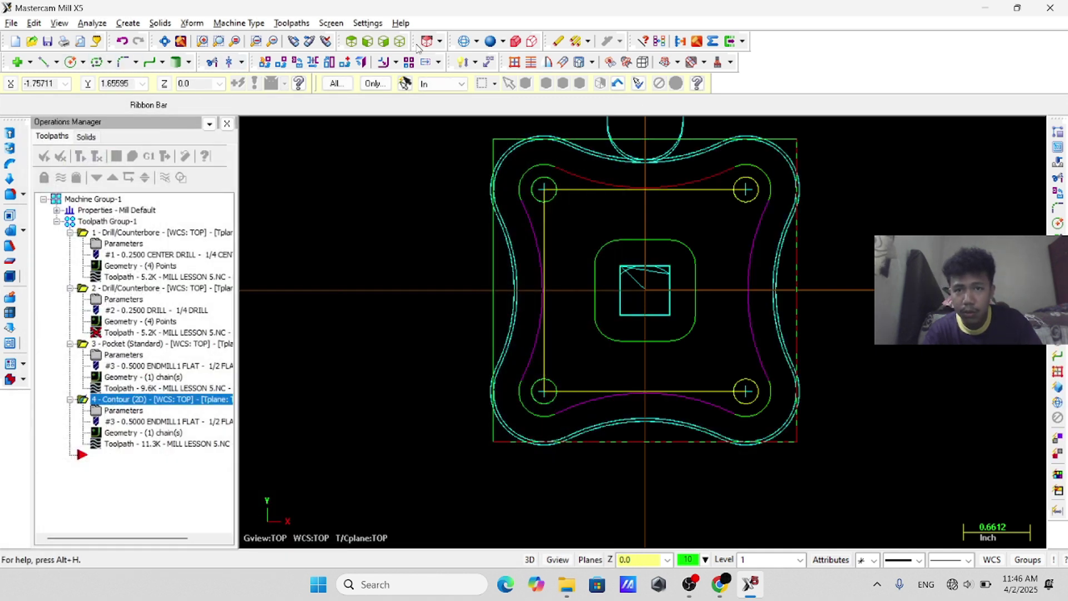
- Run a solid verification of all four operations from an isometric view and inspect the machined plate
{"action": "left_click", "coordinate": [399, 41]}
{"action": "left_click", "coordinate": [44, 156]}
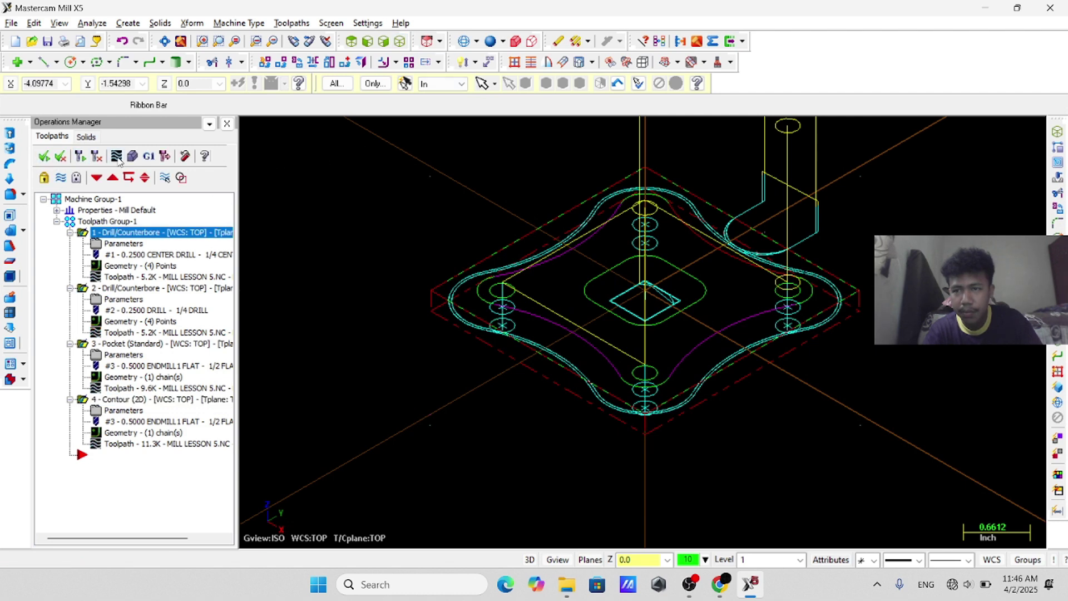
{"action": "left_click", "coordinate": [132, 156]}
{"action": "left_click_drag", "start_coordinate": [108, 259], "coordinate": [128, 258]}
{"action": "left_click_drag", "start_coordinate": [130, 433], "coordinate": [112, 433]}
{"action": "left_click", "coordinate": [81, 150]}
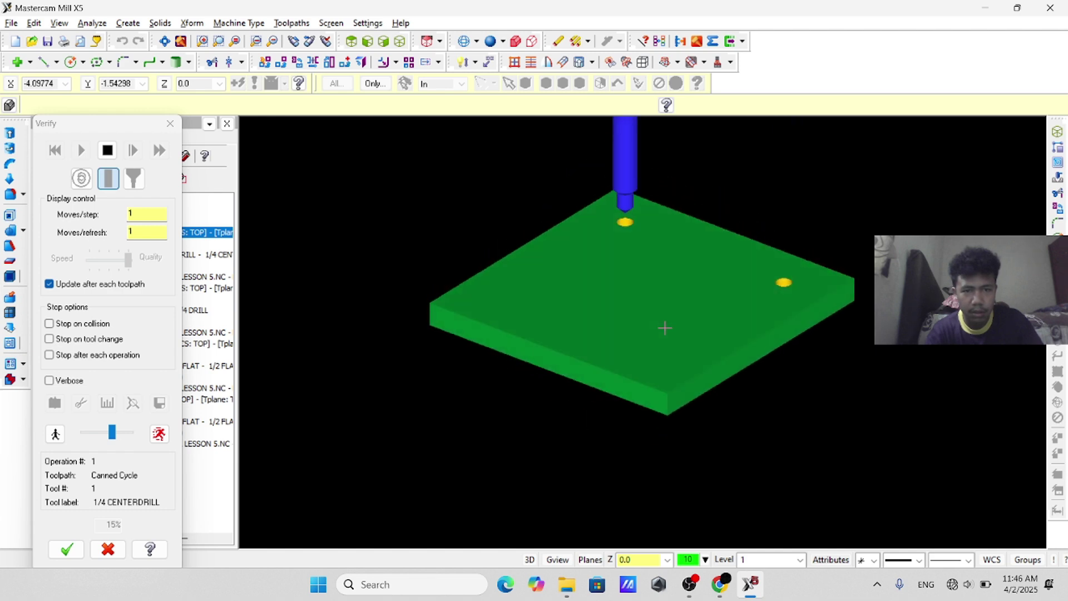
{"action": "mouse_move", "coordinate": [674, 319]}
{"action": "middle_mouse_down"}
{"action": "mouse_move", "coordinate": [689, 341]}
{"action": "mouse_move", "coordinate": [657, 317]}
{"action": "middle_mouse_up"}
{"action": "middle_click_drag", "start_coordinate": [789, 315], "coordinate": [837, 336]}
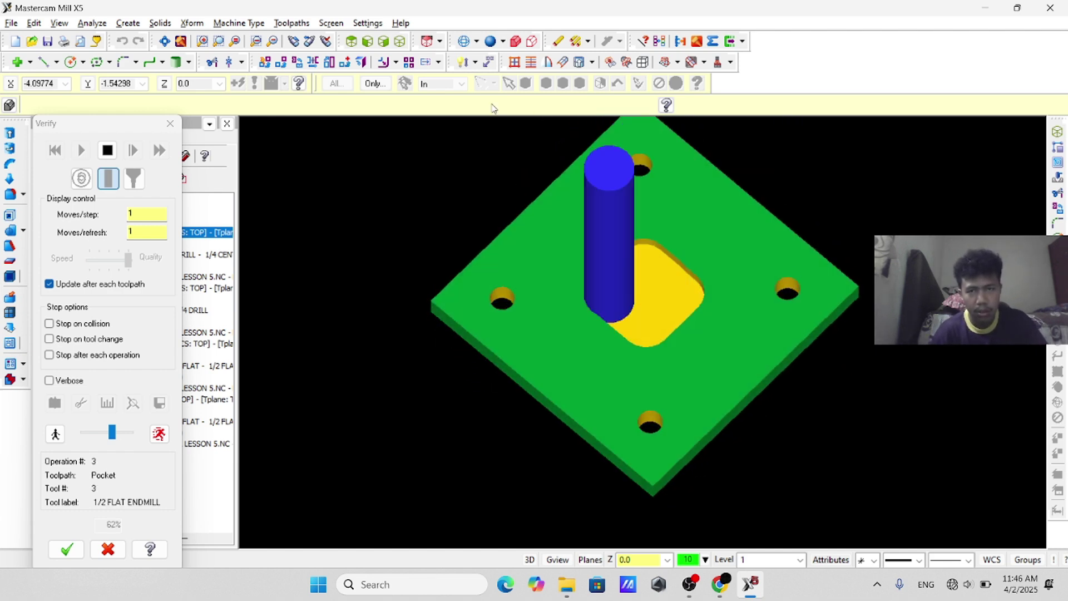
{"action": "left_click", "coordinate": [400, 42]}
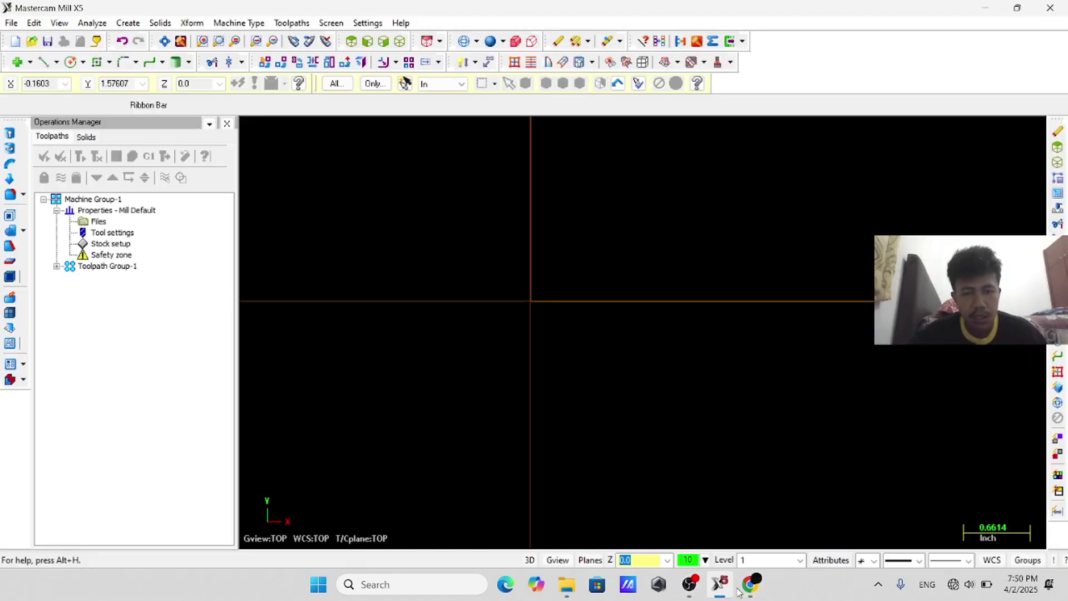
- Consult the Mill-Lesson-5 exercise drawing in the browser, return to Mastercam and draw a 3.0 by 3.0 rectangle centred on the origin
{"action": "left_click", "coordinate": [752, 583]}
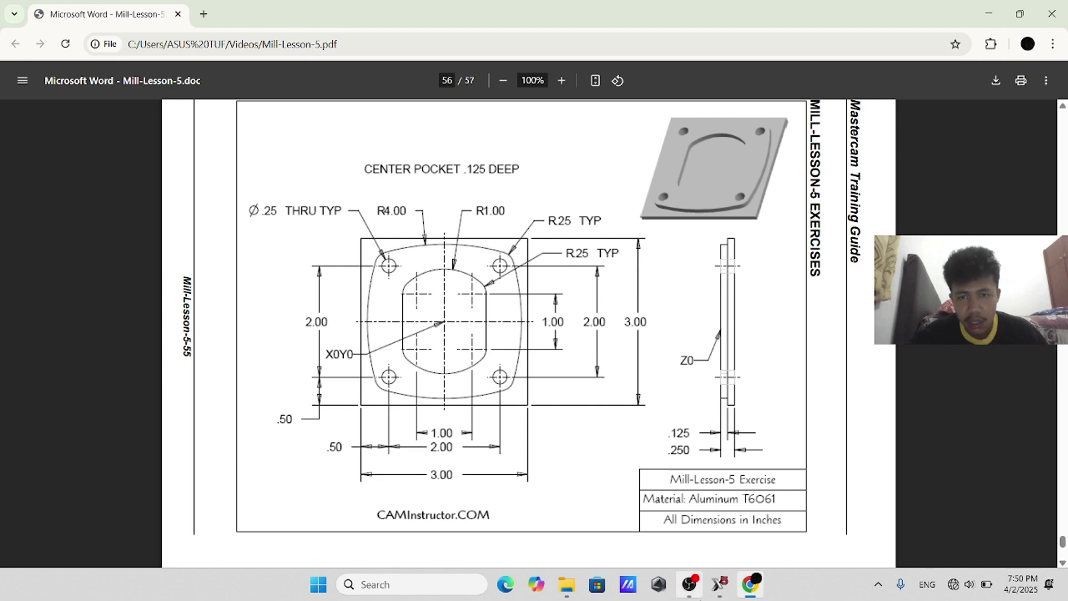
{"action": "left_click", "coordinate": [719, 583]}
{"action": "left_click", "coordinate": [98, 62]}
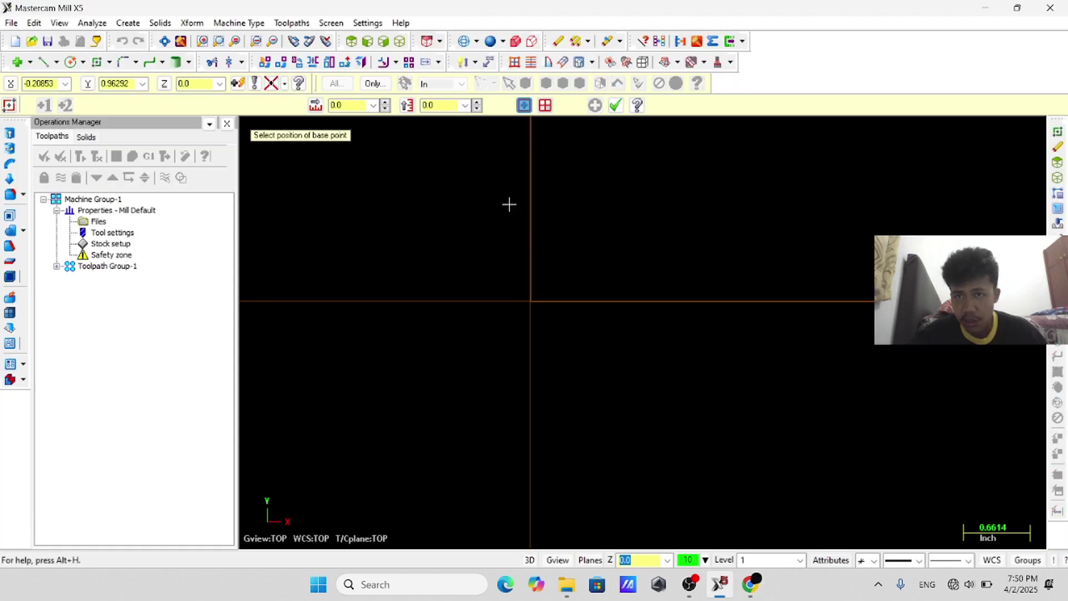
{"action": "left_click", "coordinate": [524, 105]}
{"action": "left_click", "coordinate": [530, 301]}
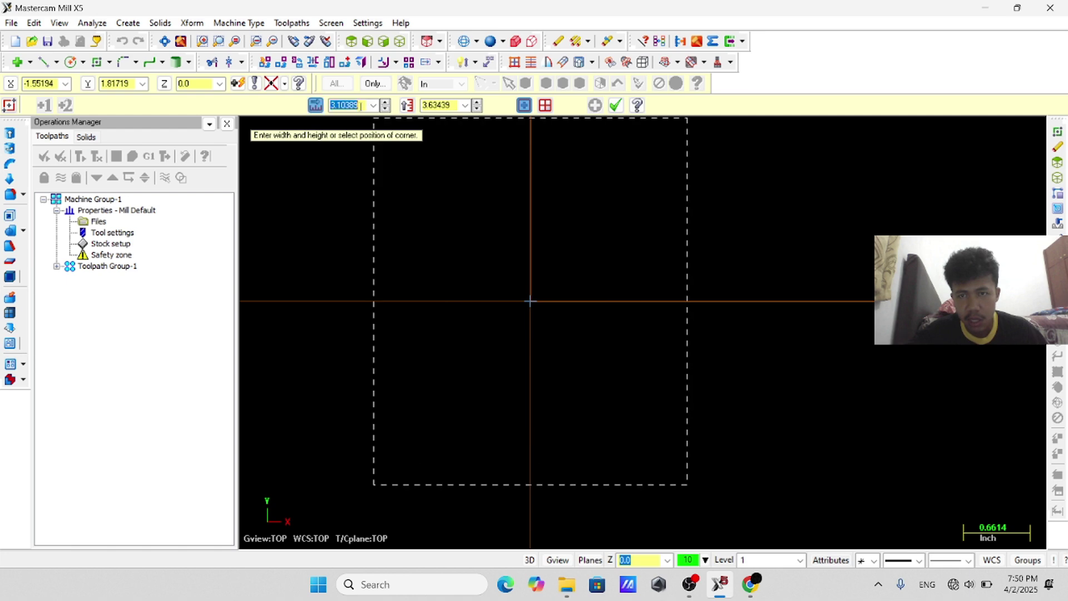
{"action": "double_click", "coordinate": [458, 105]}
{"action": "type", "text": "3"}
{"action": "key", "text": "Return"}
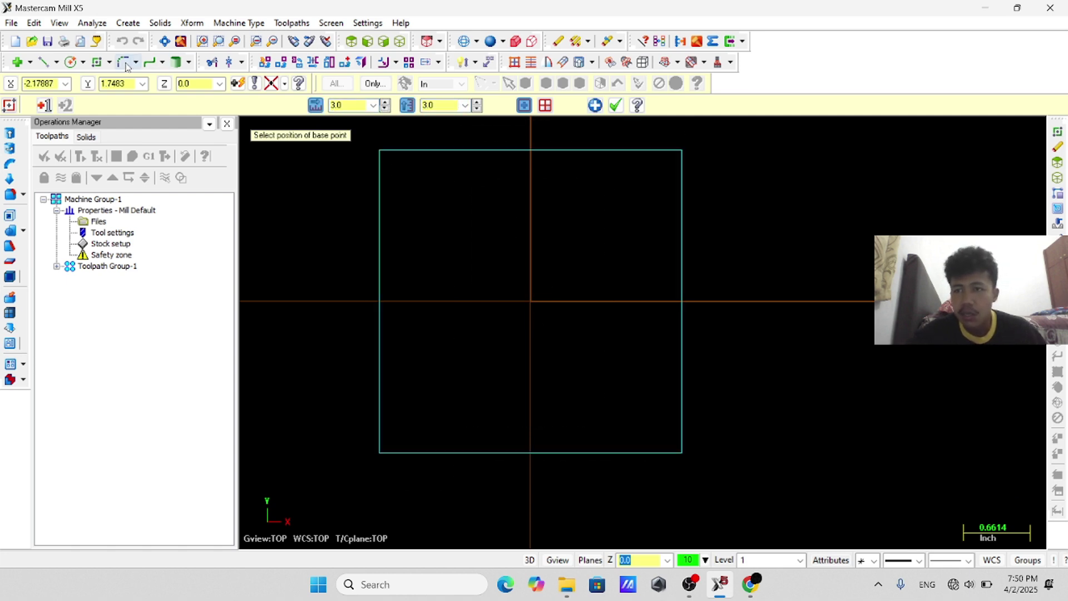
- Draw a 0.25 diameter circle centred at X 1.0, Y 1.0 for the plate's upper-right hole
{"action": "left_click", "coordinate": [69, 62]}
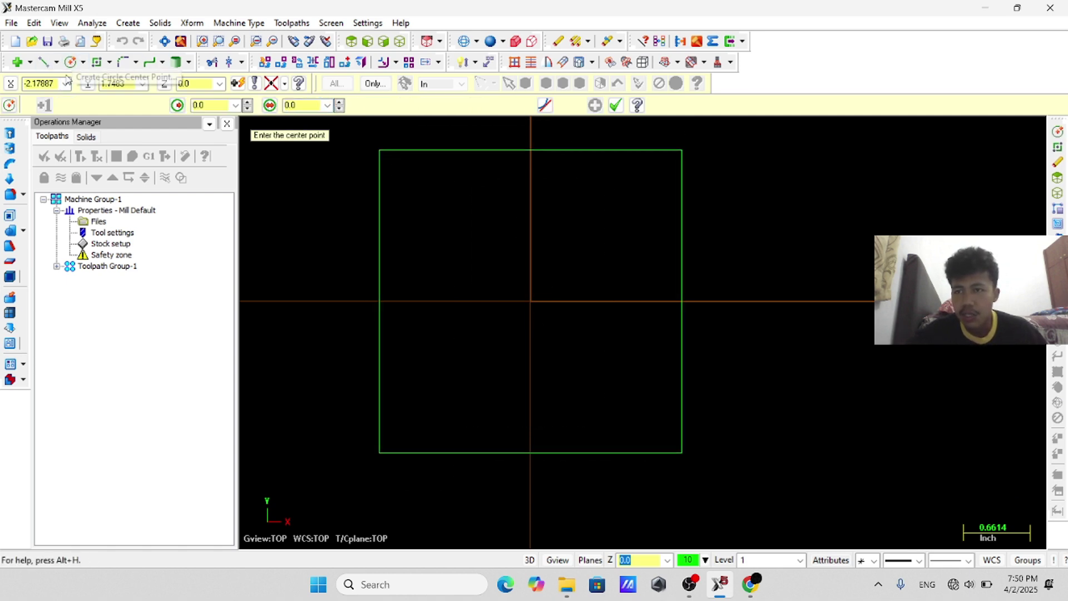
{"action": "left_click", "coordinate": [58, 82]}
{"action": "type", "text": "2"}
{"action": "left_click", "coordinate": [125, 84]}
{"action": "type", "text": "1"}
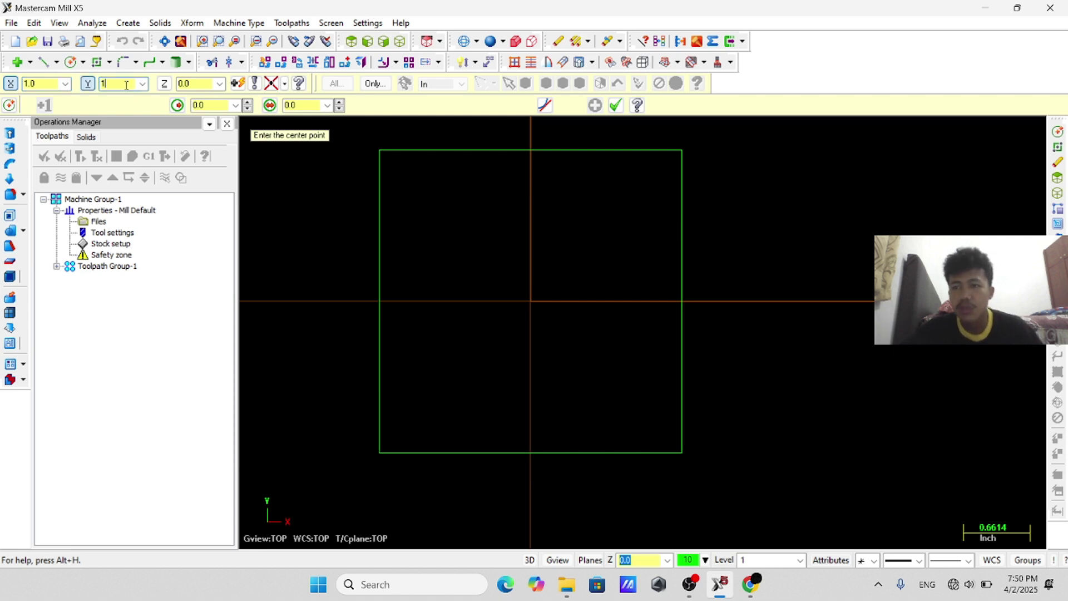
{"action": "key", "text": "Return"}
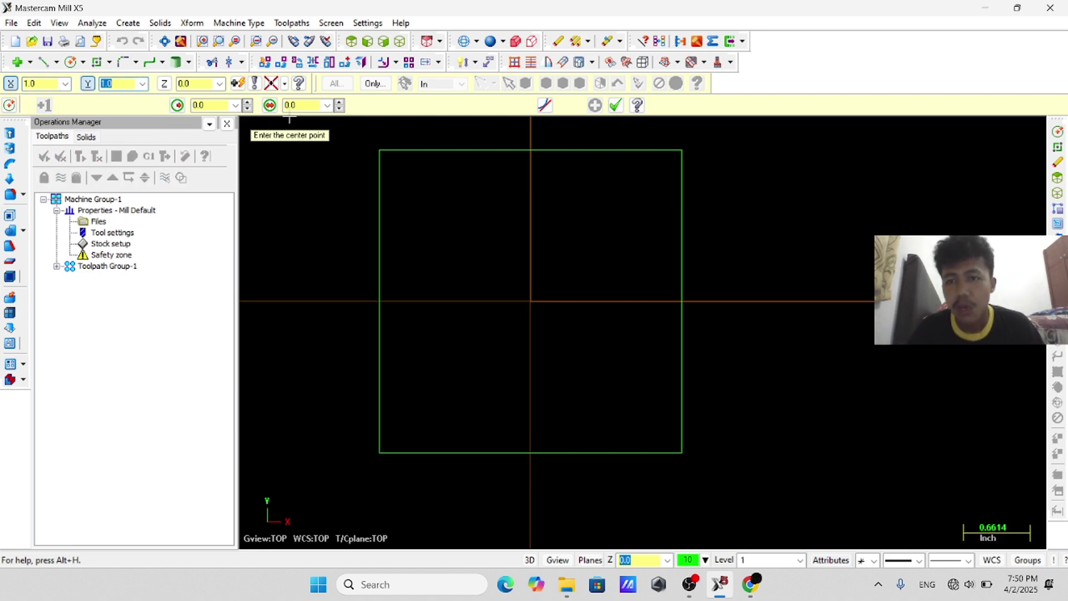
{"action": "left_click", "coordinate": [305, 104]}
{"action": "type", "text": "0.25"}
{"action": "key", "text": "Return"}
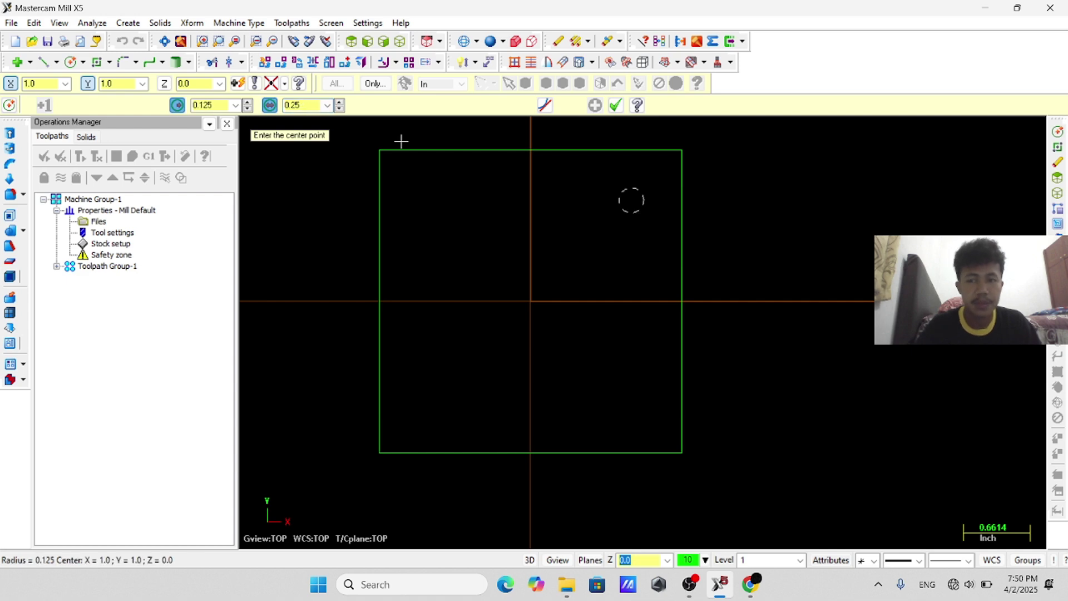
- Add a concentric circle of radius 0.25 around the upper-right hole at X 1.0, Y 1.0
{"action": "left_click", "coordinate": [54, 83]}
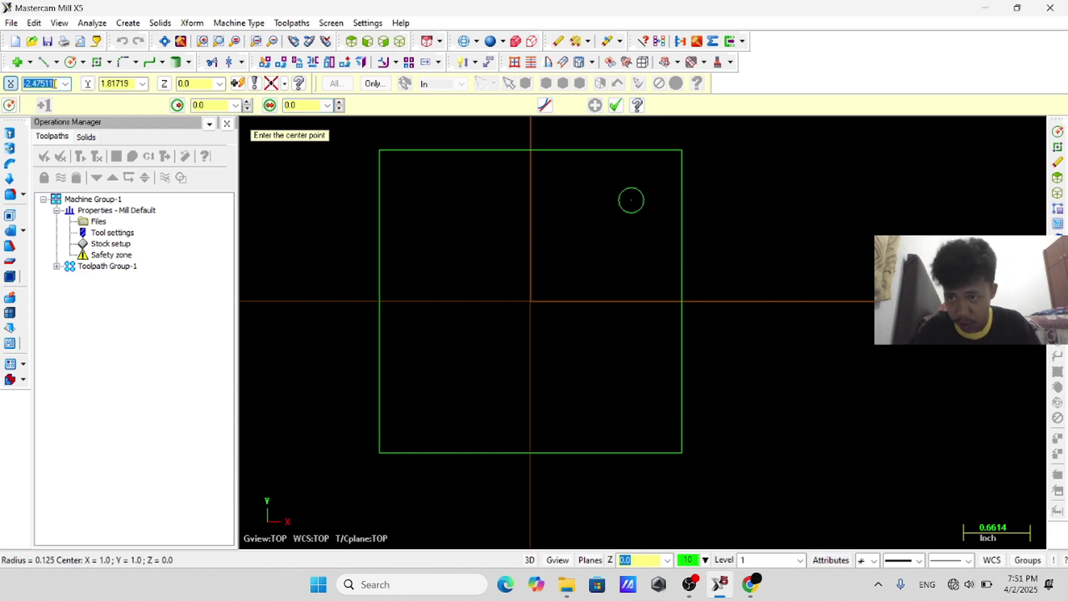
{"action": "left_click", "coordinate": [206, 104]}
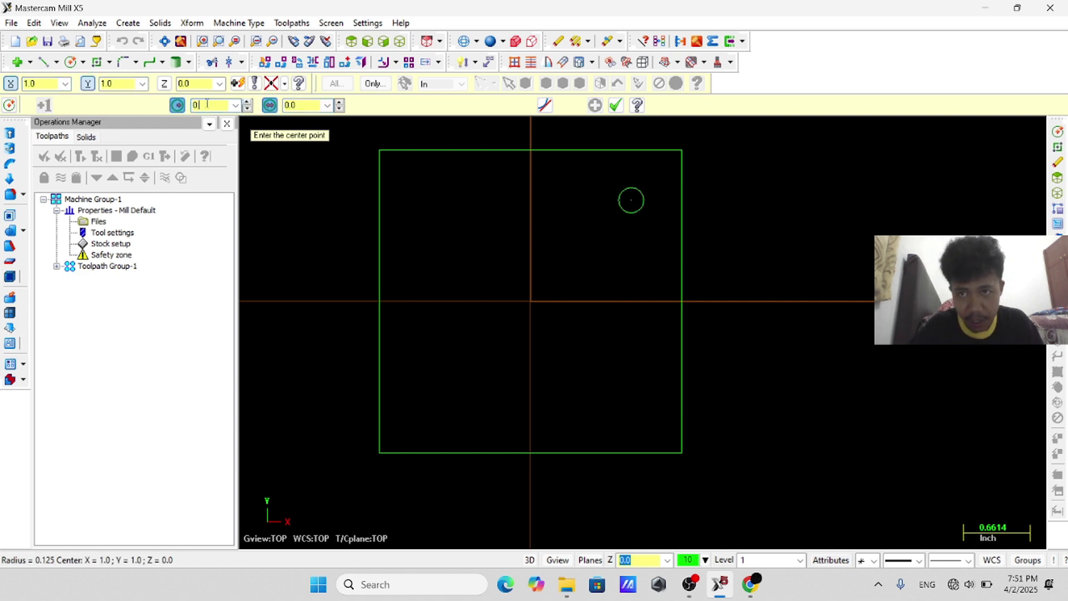
{"action": "type", "text": "0.25"}
{"action": "key", "text": "Return"}
{"action": "left_click", "coordinate": [638, 223]}
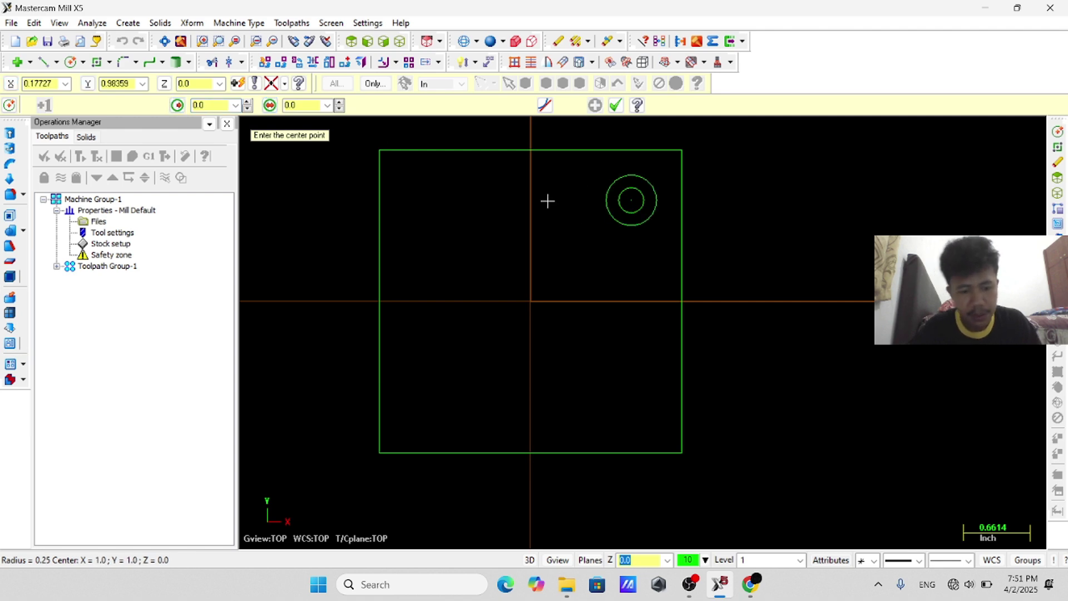
{"action": "key", "text": "Escape"}
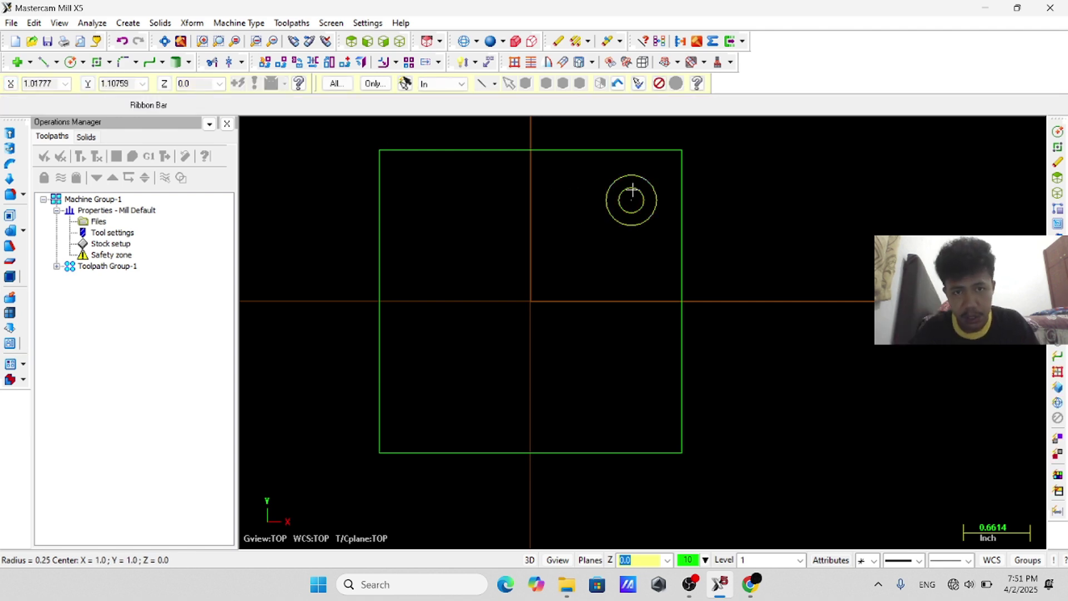
- Rotate-copy the two concentric circles about the origin to the plate's other three corners
{"action": "left_click", "coordinate": [297, 62]}
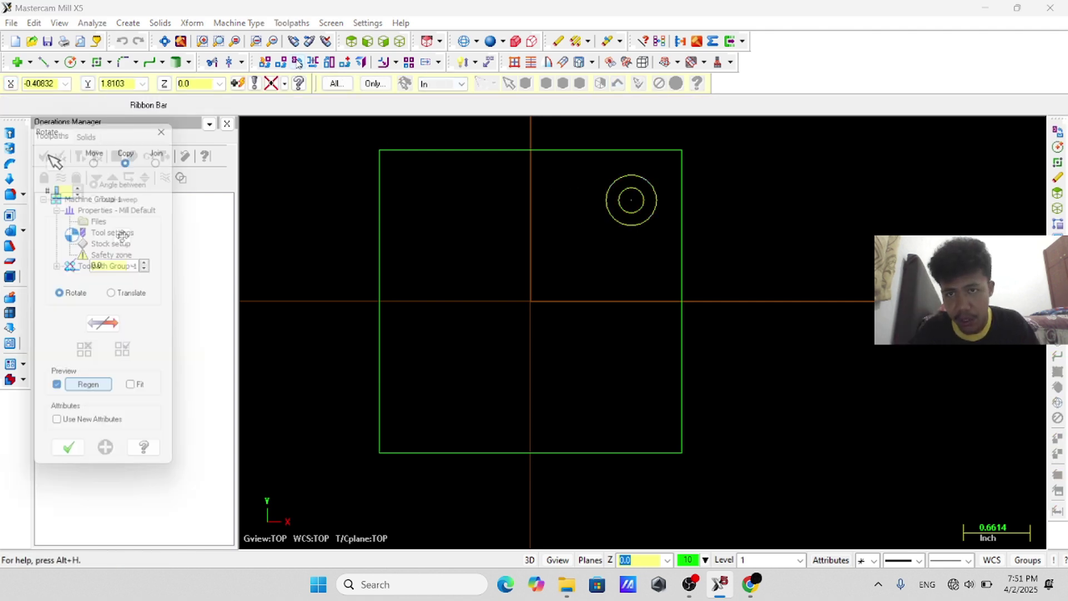
{"action": "left_click", "coordinate": [139, 267]}
{"action": "left_click", "coordinate": [131, 289]}
{"action": "left_click", "coordinate": [69, 463]}
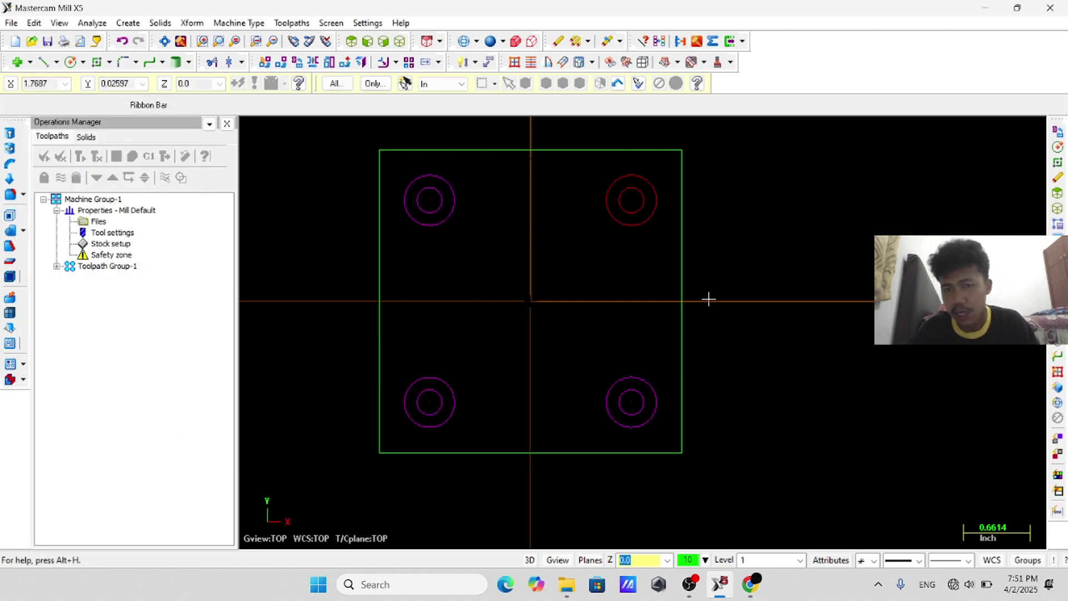
- Create a 4.0 radius untrimmed fillet arc joining the tops of the two upper outer circles
{"action": "left_click", "coordinate": [124, 62]}
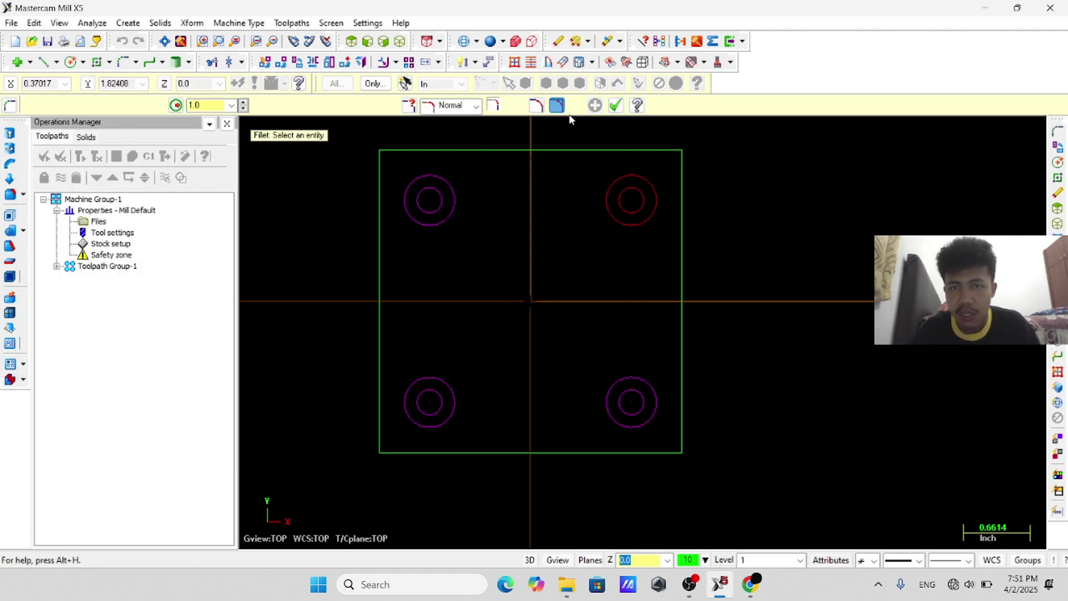
{"action": "left_click", "coordinate": [232, 106]}
{"action": "left_click", "coordinate": [222, 125]}
{"action": "left_click", "coordinate": [436, 175]}
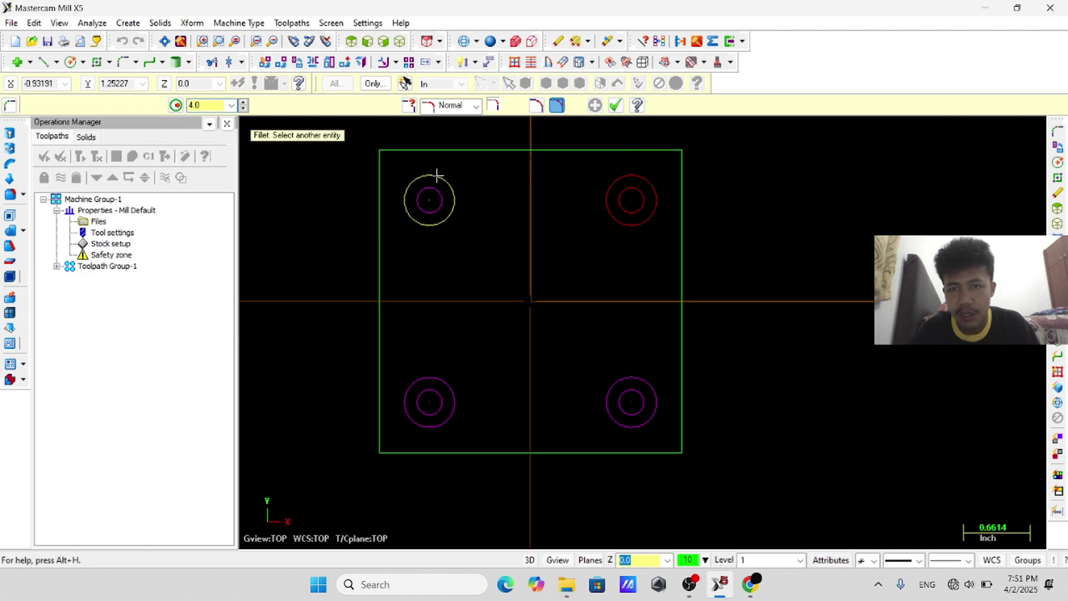
{"action": "left_click", "coordinate": [615, 184]}
{"action": "left_click", "coordinate": [542, 166]}
{"action": "key", "text": "Escape"}
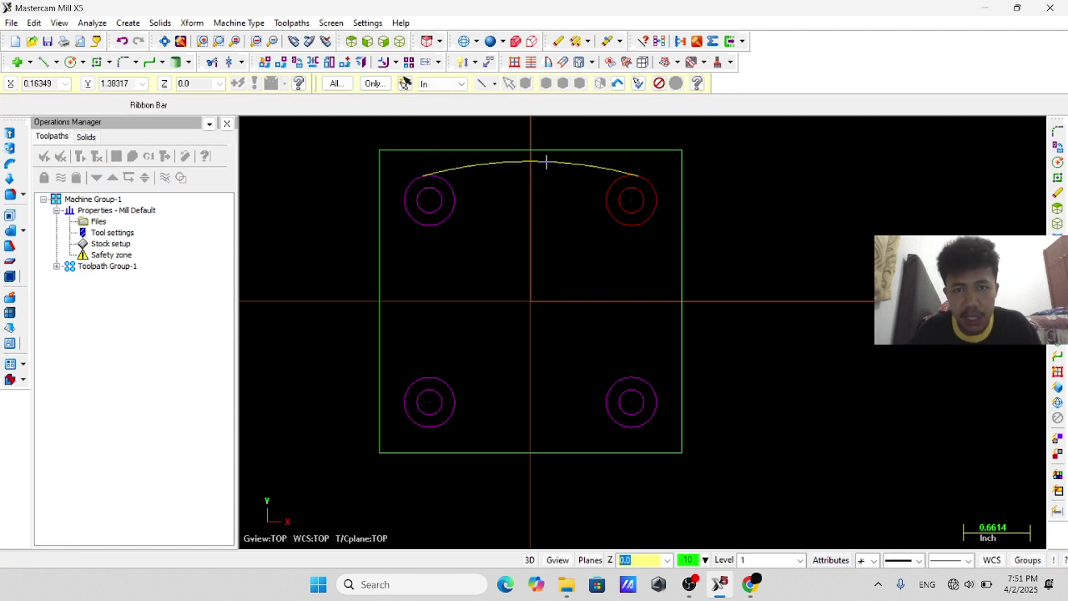
- Rotate-copy the upper arc three times about the origin onto the other sides and clear the transform colors
{"action": "left_click", "coordinate": [297, 62]}
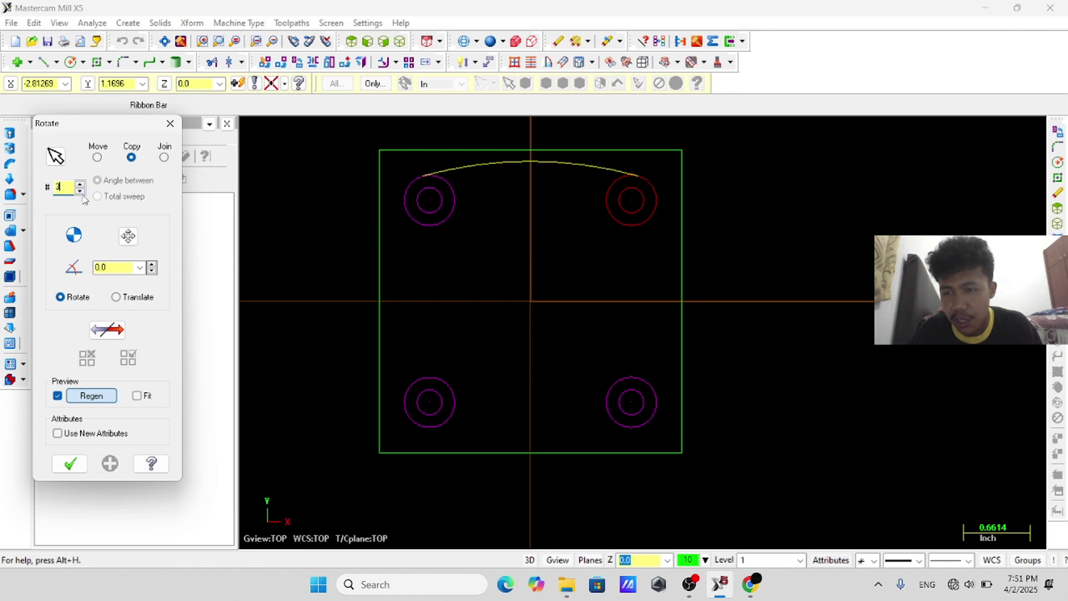
{"action": "left_click", "coordinate": [140, 267]}
{"action": "left_click", "coordinate": [120, 279]}
{"action": "left_click", "coordinate": [69, 463]}
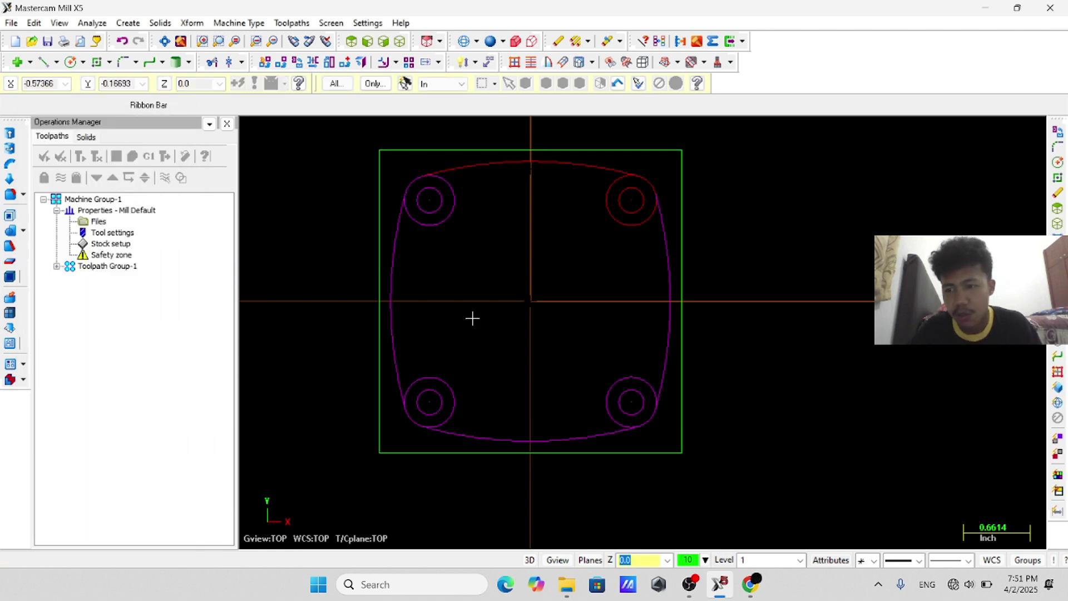
{"action": "left_click", "coordinate": [558, 39]}
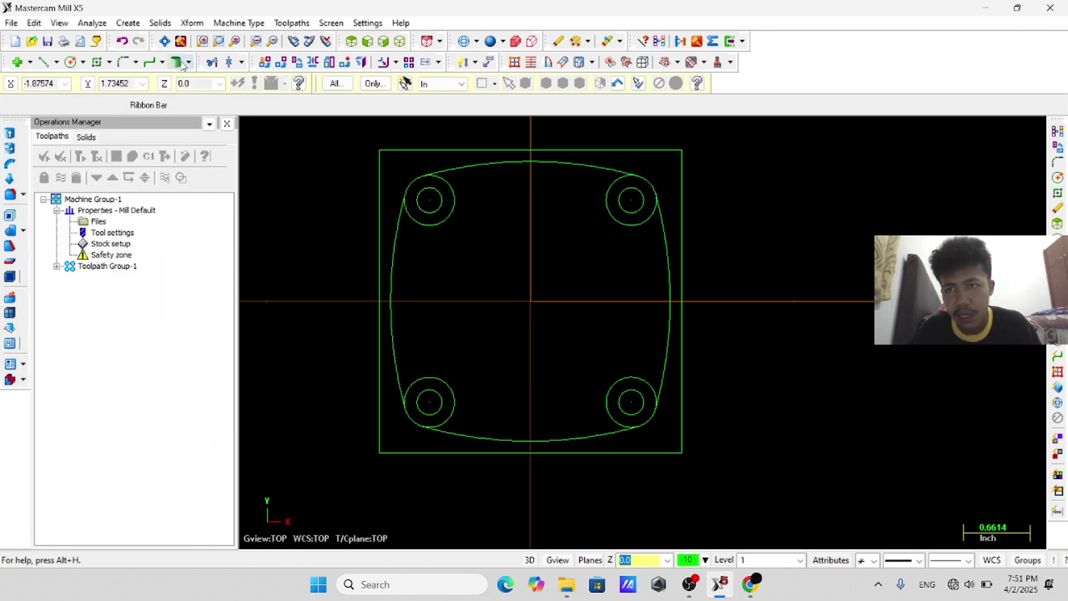
- Divide the four outer corner circles to remove their inner portions, leaving only the rounded corners of the curved profile
{"action": "left_click", "coordinate": [176, 62]}
{"action": "scroll", "coordinate": [481, 199], "scroll_direction": "up", "scroll_amount": 1}
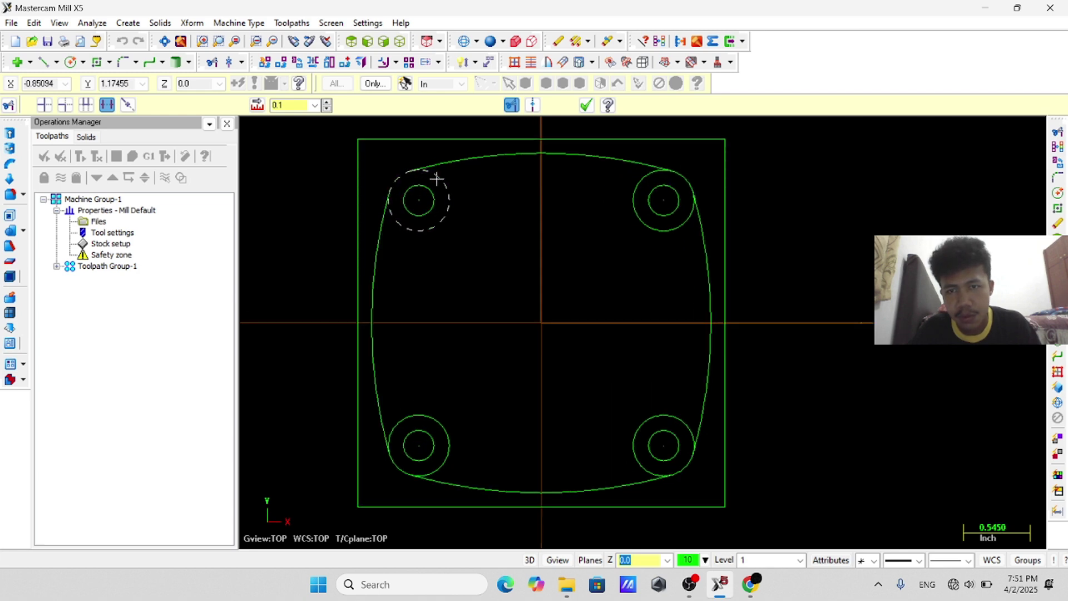
{"action": "left_click", "coordinate": [400, 224]}
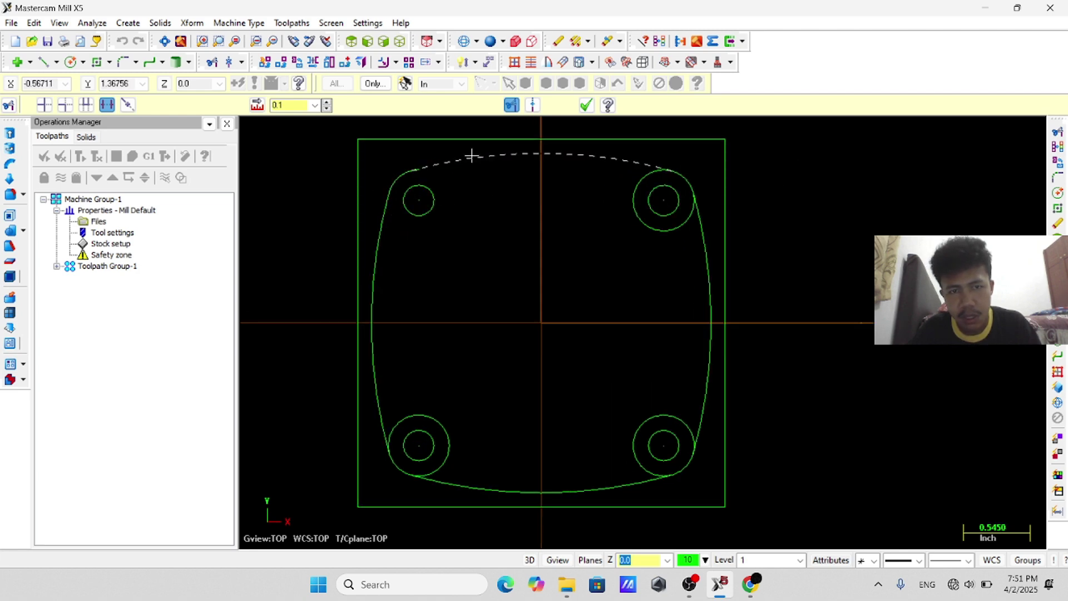
{"action": "scroll", "coordinate": [421, 164], "scroll_direction": "up", "scroll_amount": 3}
{"action": "scroll", "coordinate": [634, 298], "scroll_direction": "down", "scroll_amount": 3}
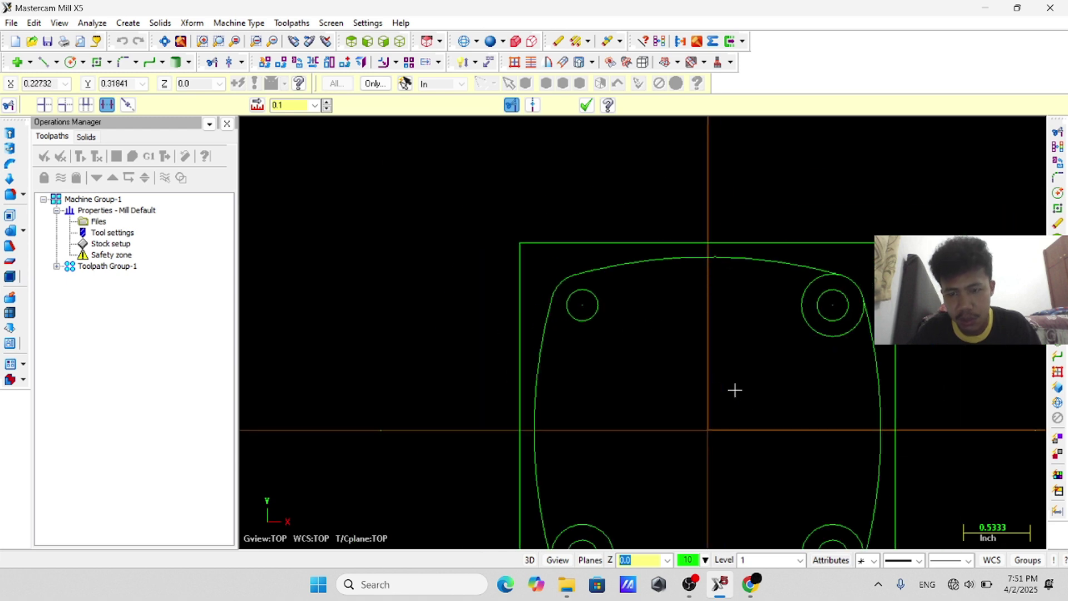
{"action": "left_click", "coordinate": [670, 243]}
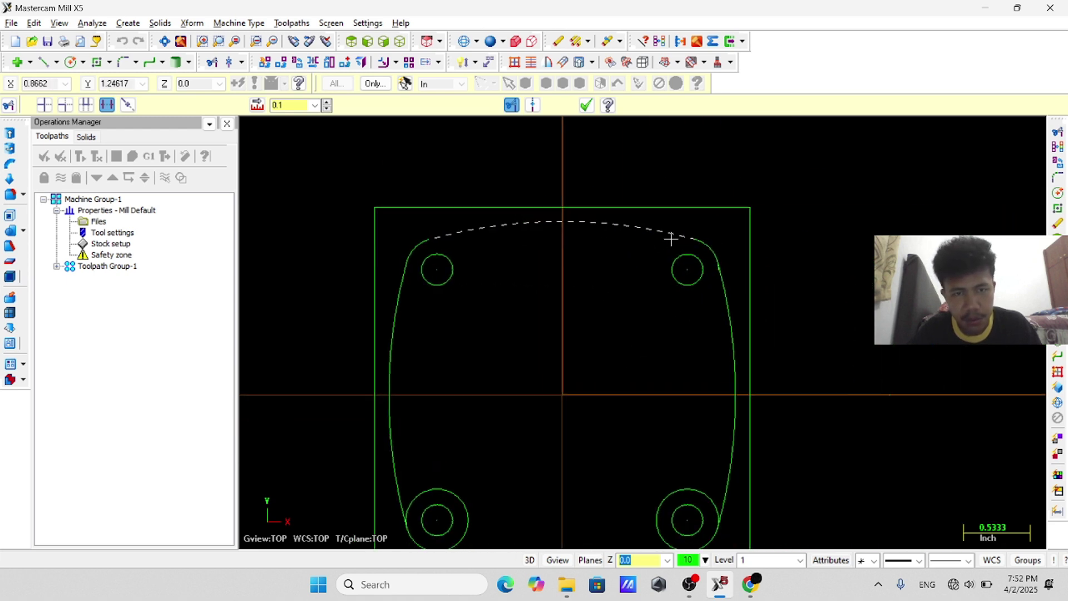
{"action": "scroll", "coordinate": [714, 265], "scroll_direction": "up", "scroll_amount": 5}
{"action": "scroll", "coordinate": [610, 289], "scroll_direction": "down", "scroll_amount": 5}
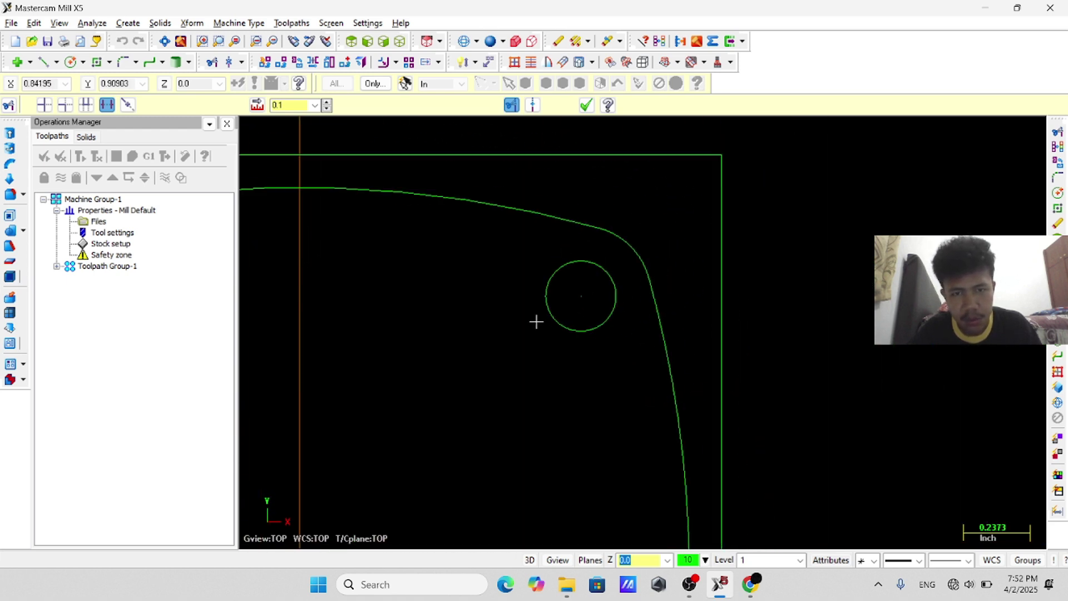
{"action": "left_click", "coordinate": [707, 389]}
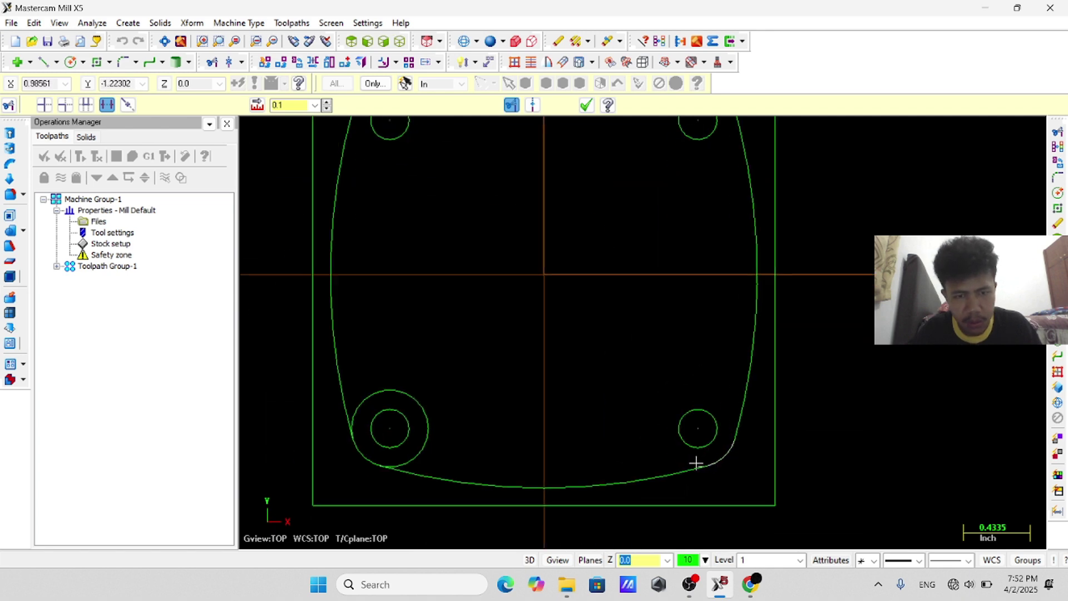
{"action": "scroll", "coordinate": [695, 469], "scroll_direction": "up", "scroll_amount": 3}
{"action": "scroll", "coordinate": [486, 338], "scroll_direction": "down", "scroll_amount": 3}
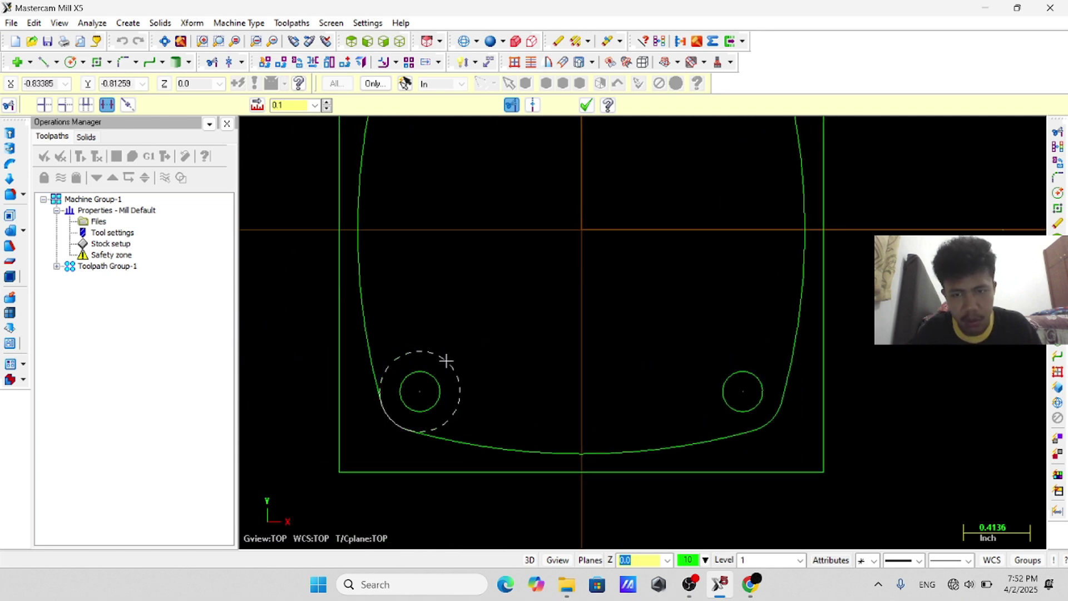
{"action": "left_click", "coordinate": [446, 357]}
{"action": "scroll", "coordinate": [384, 432], "scroll_direction": "up", "scroll_amount": 3}
{"action": "scroll", "coordinate": [567, 276], "scroll_direction": "down", "scroll_amount": 6}
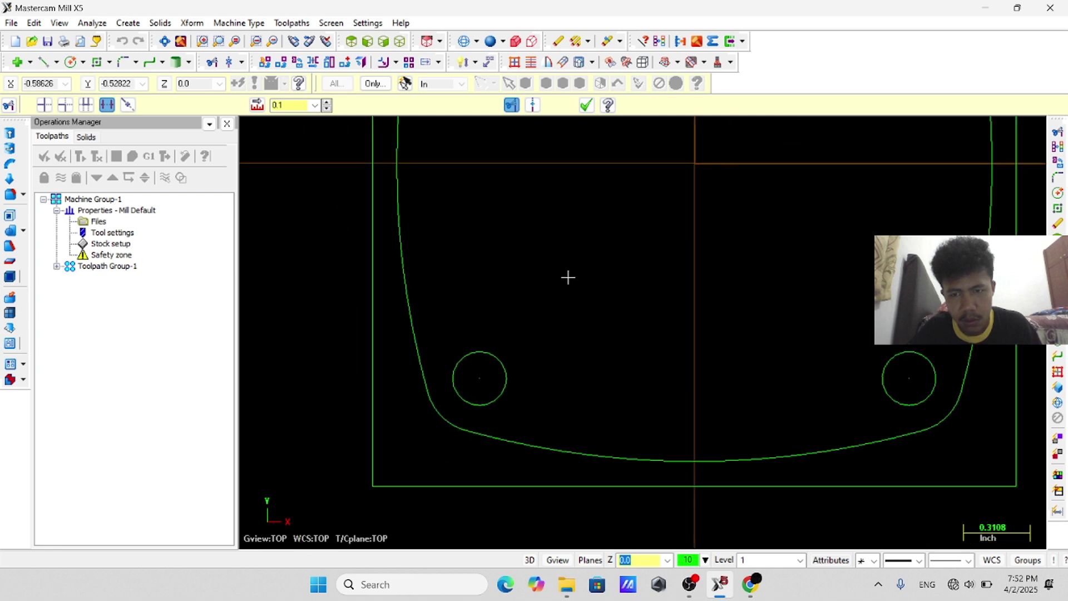
{"action": "key", "text": "Escape"}
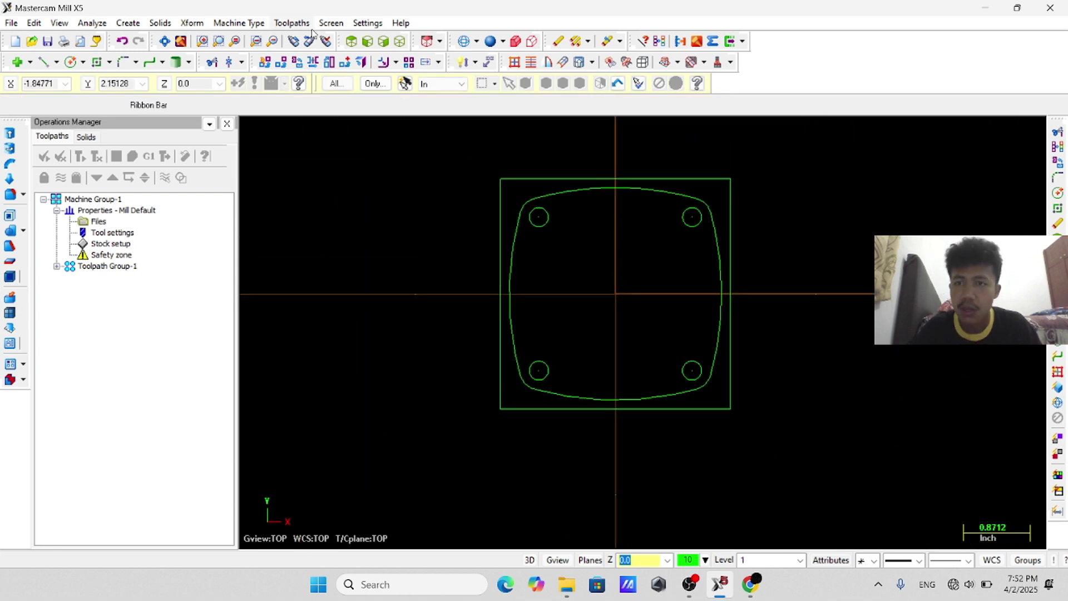
- Create a circle of radius 0.25 centered at X 0.5, Y 0.5 for the center pocket's corner
{"action": "left_click", "coordinate": [71, 62]}
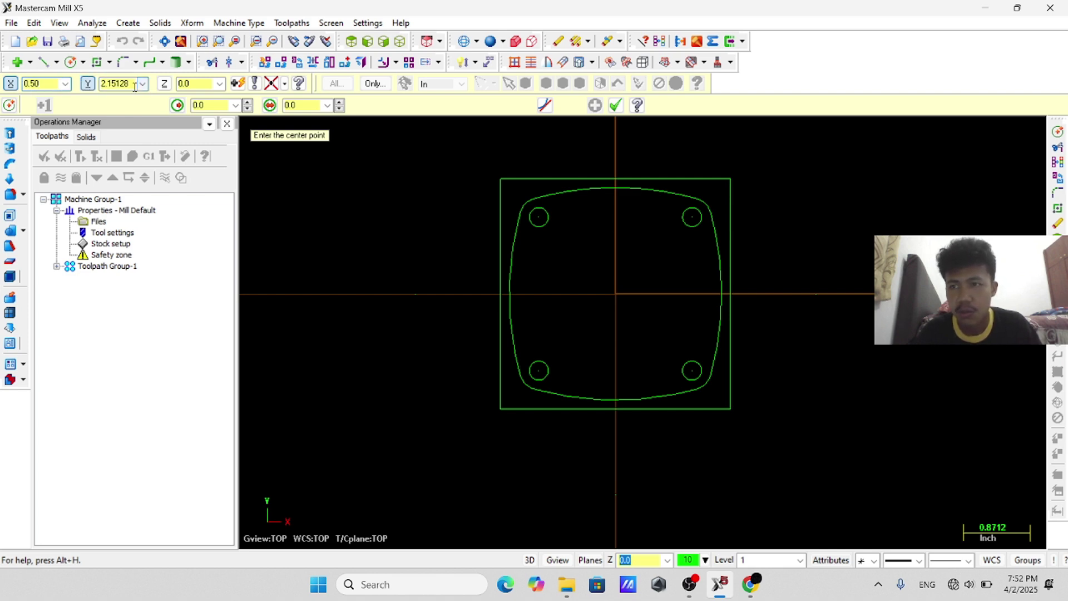
{"action": "left_click", "coordinate": [211, 104]}
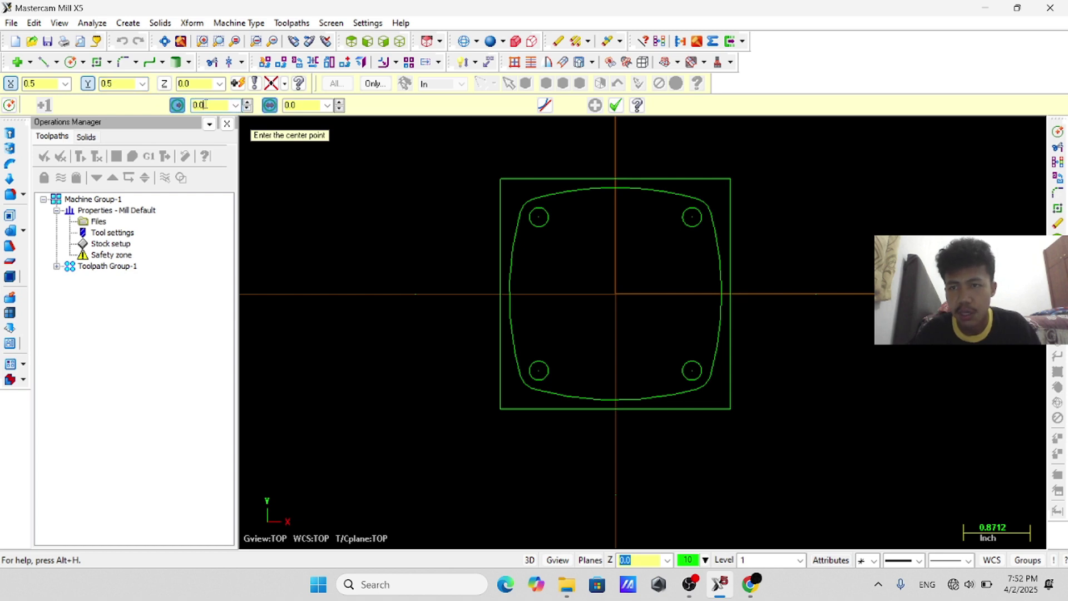
{"action": "type", "text": "0.25"}
{"action": "key", "text": "Return"}
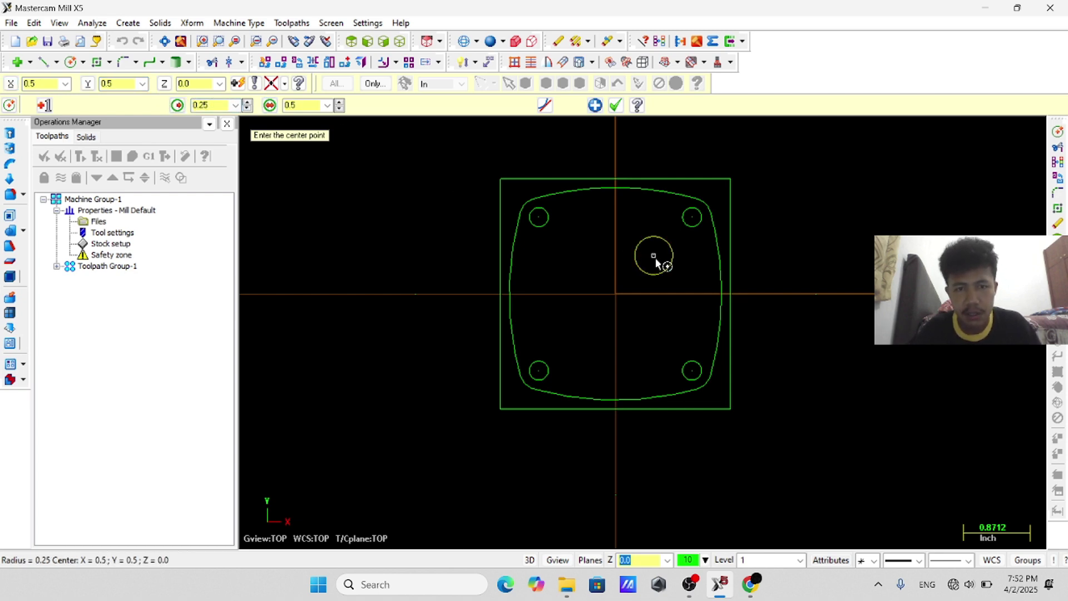
{"action": "key", "text": "Escape"}
- Rotate-copy the pocket corner circle three times at 90 degrees about the origin
{"action": "left_click", "coordinate": [297, 62]}
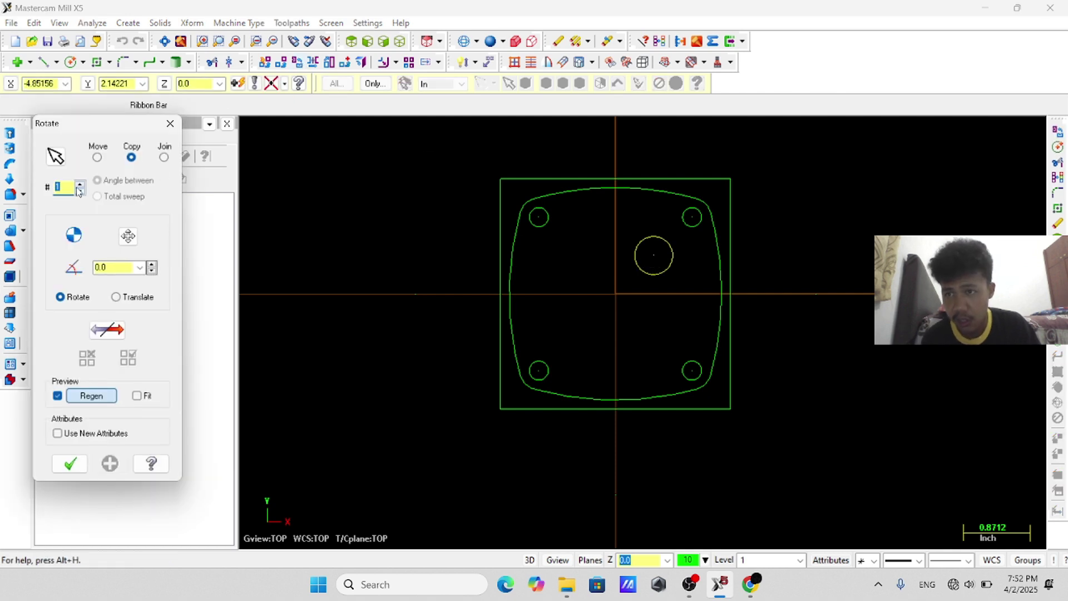
{"action": "left_click", "coordinate": [139, 268]}
{"action": "left_click", "coordinate": [138, 280]}
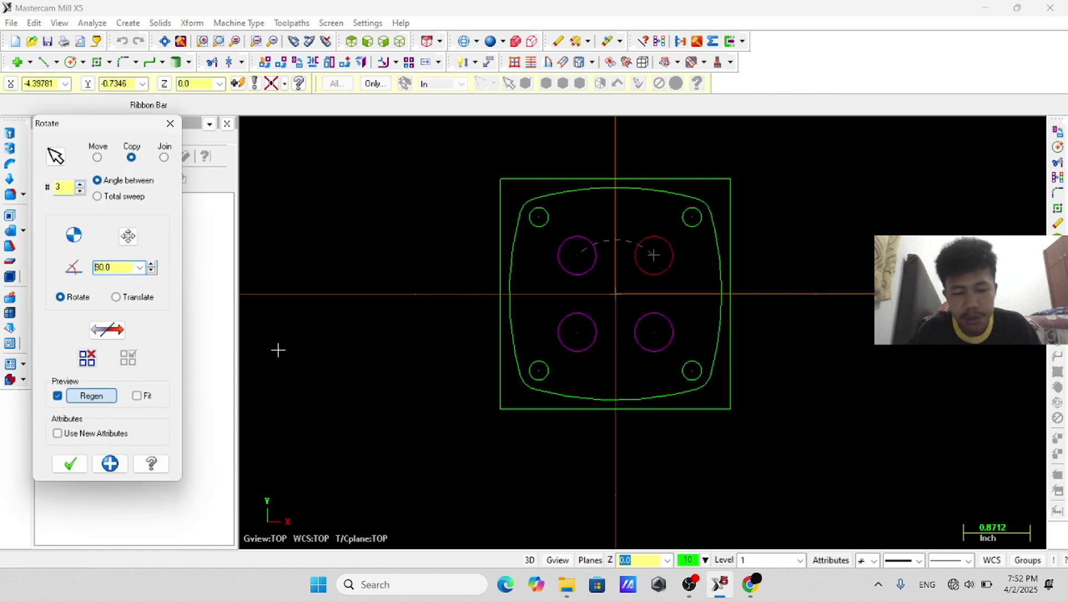
{"action": "left_click", "coordinate": [70, 463]}
- Create 1.0 radius untrimmed fillet arcs joining the tops of the two upper pocket circles and the bottoms of the two lower ones
{"action": "left_click", "coordinate": [127, 62]}
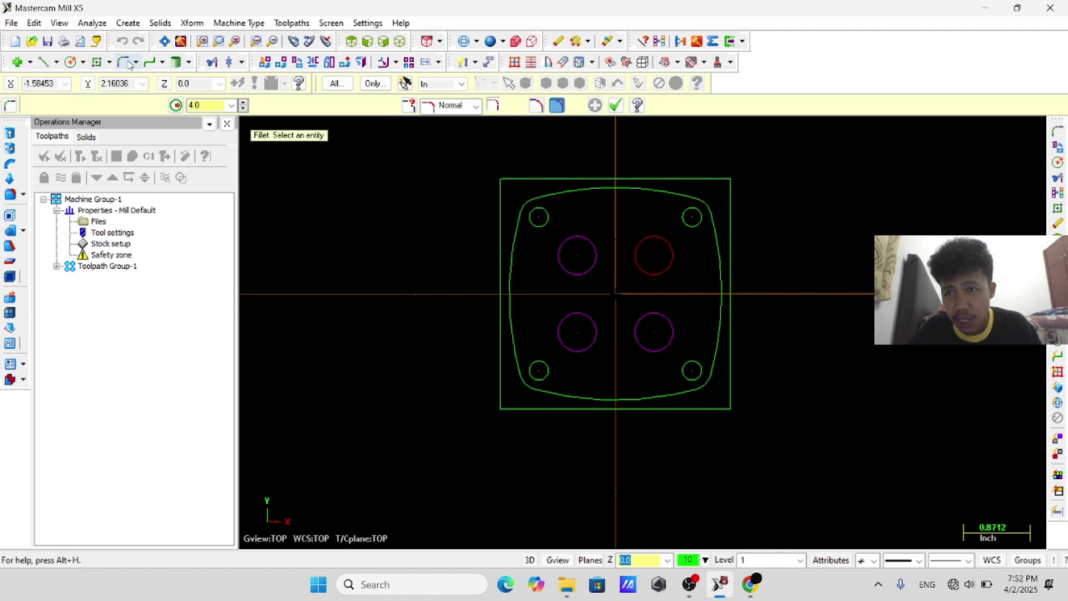
{"action": "double_click", "coordinate": [206, 105]}
{"action": "type", "text": "2"}
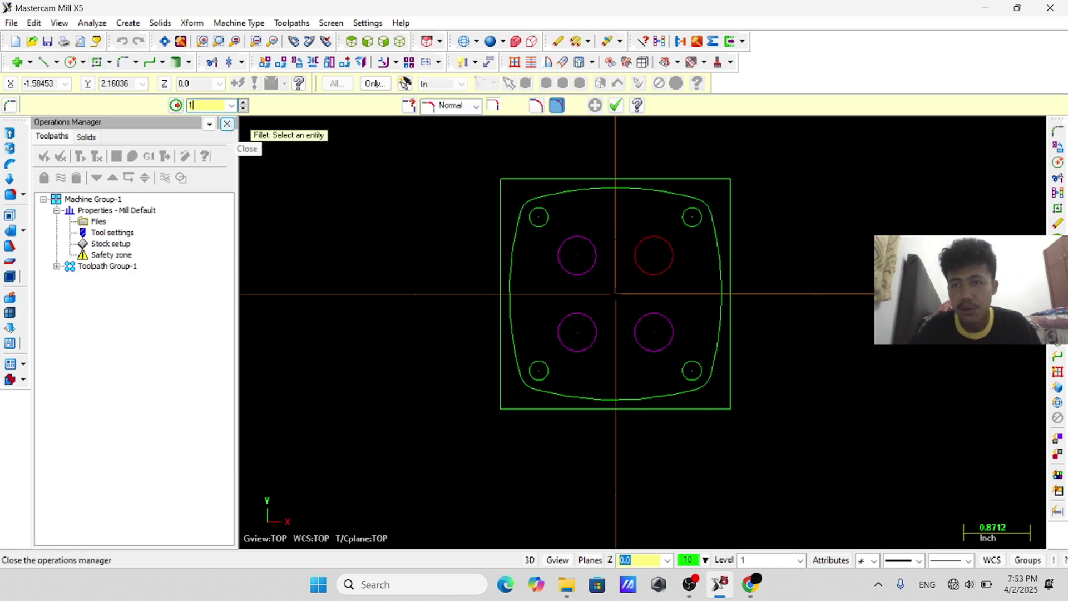
{"action": "left_click", "coordinate": [573, 236]}
{"action": "left_click", "coordinate": [643, 243]}
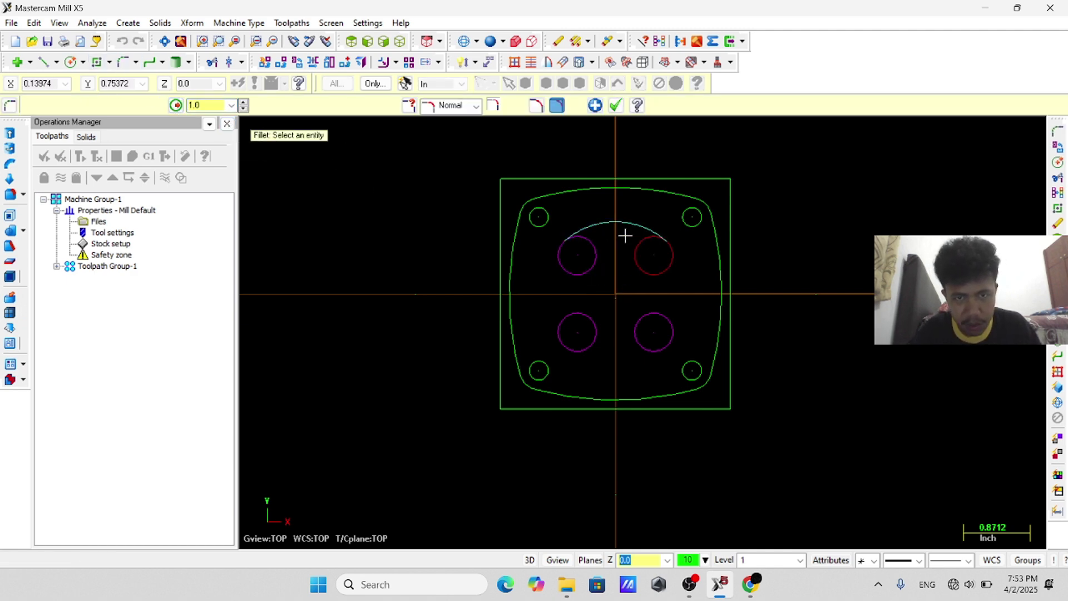
{"action": "left_click", "coordinate": [585, 349]}
{"action": "left_click", "coordinate": [638, 345]}
{"action": "left_click", "coordinate": [604, 365]}
{"action": "key", "text": "Escape"}
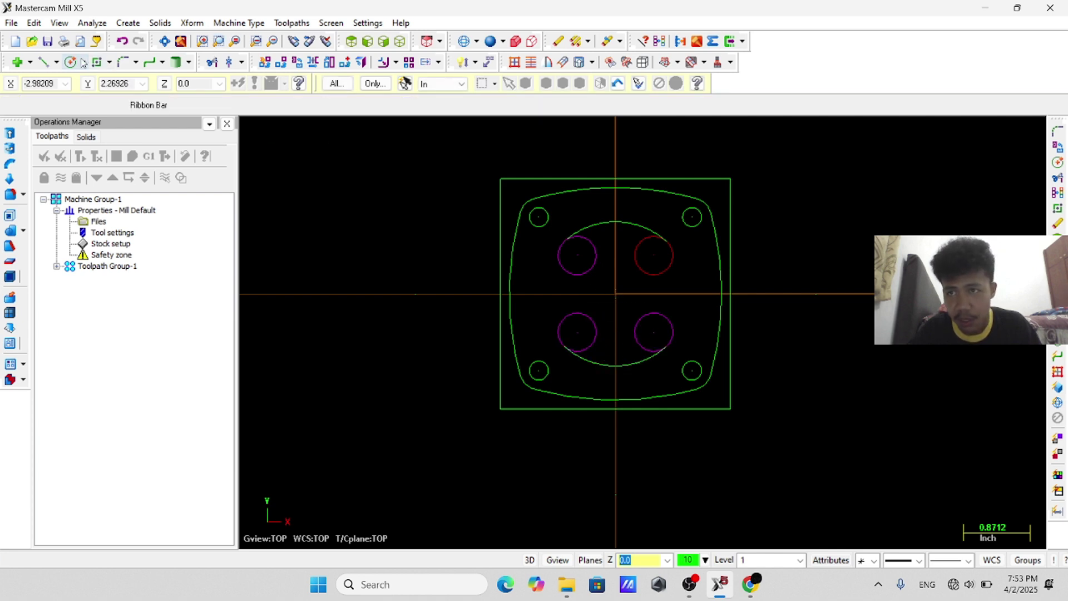
- Draw vertical lines joining the outer quadrants of the pocket circles on both sides of the pocket
{"action": "left_click", "coordinate": [42, 62]}
{"action": "left_click", "coordinate": [558, 255]}
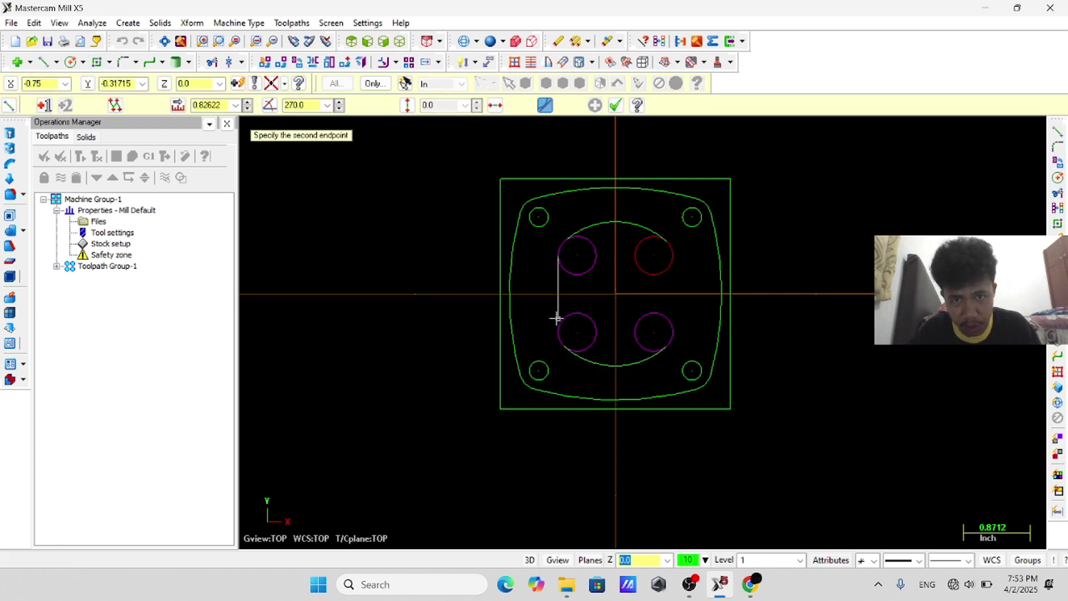
{"action": "left_click", "coordinate": [558, 332]}
{"action": "left_click", "coordinate": [672, 255]}
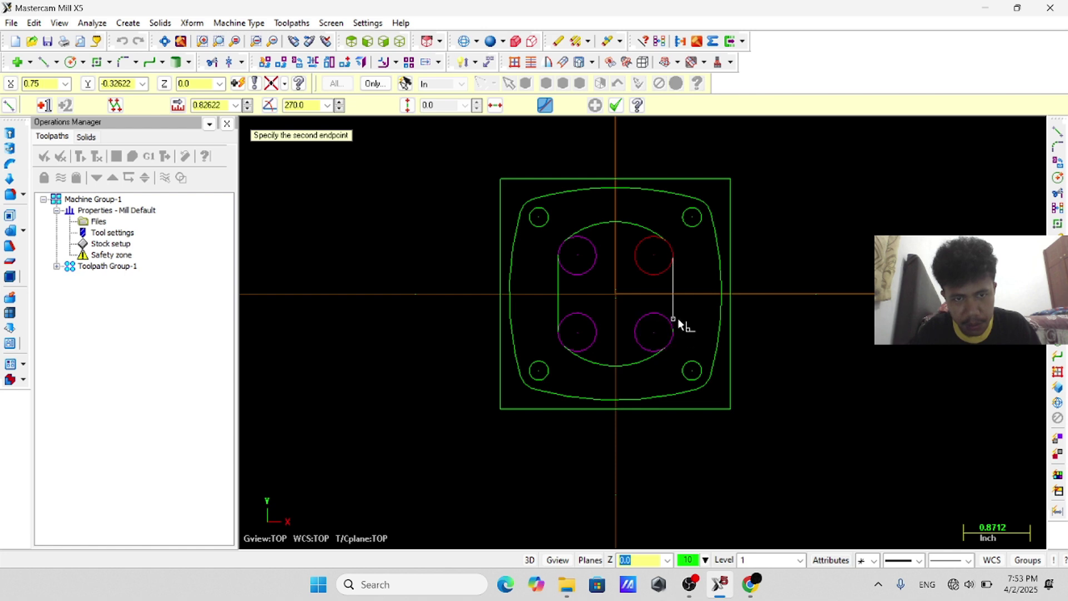
{"action": "key", "text": "Escape"}
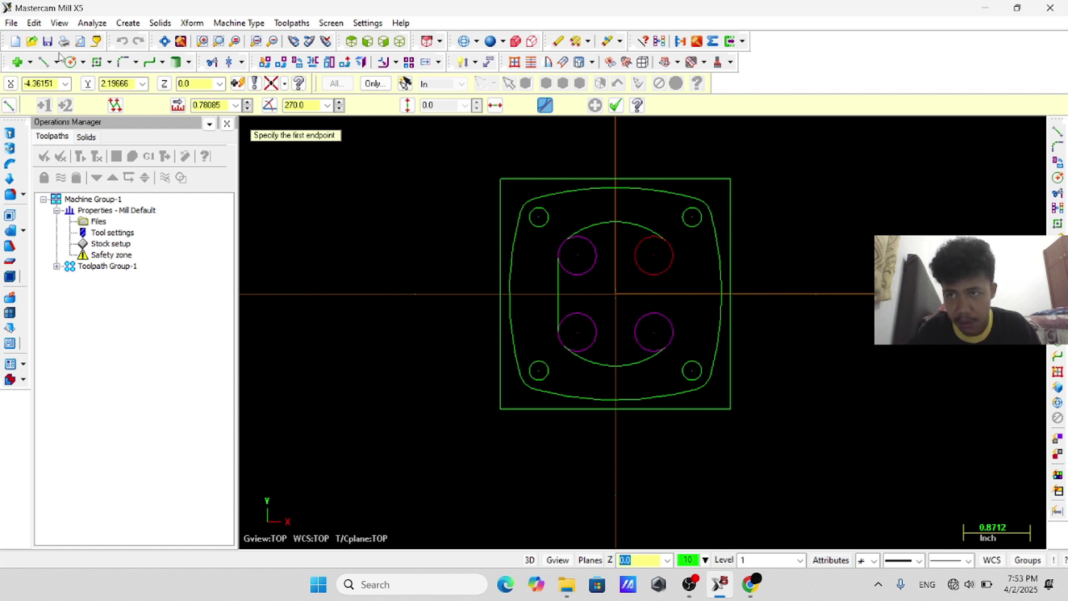
{"action": "left_click", "coordinate": [672, 256]}
{"action": "left_click", "coordinate": [673, 332]}
{"action": "left_click", "coordinate": [594, 105]}
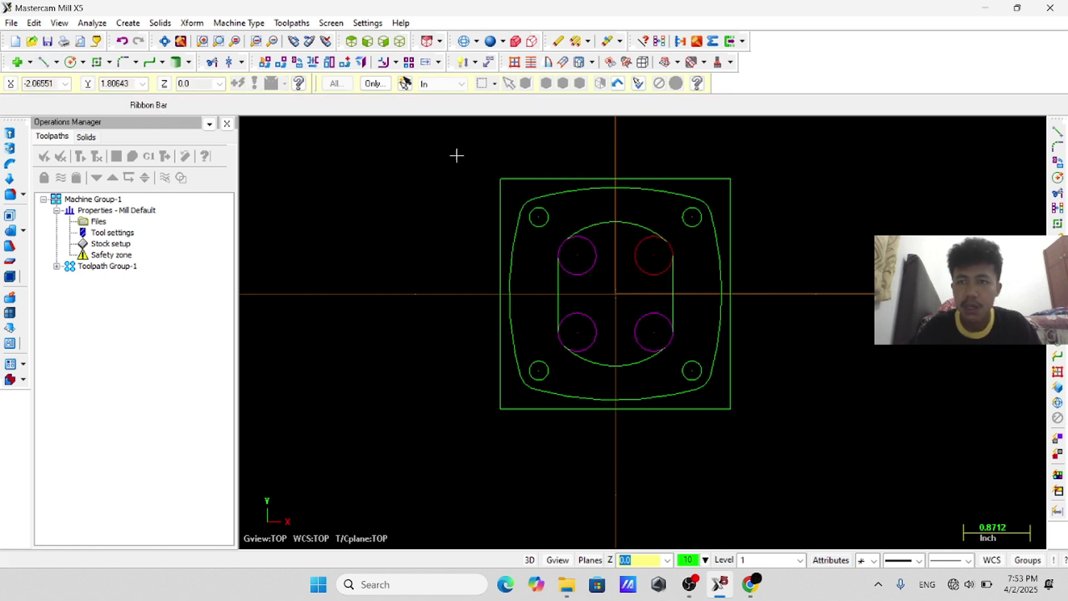
- Divide the four pocket circles to remove their inner portions, leaving a closed center pocket outline with rounded corners
{"action": "left_click", "coordinate": [212, 62]}
{"action": "left_click", "coordinate": [597, 318]}
{"action": "left_click", "coordinate": [599, 267]}
{"action": "left_click", "coordinate": [633, 265]}
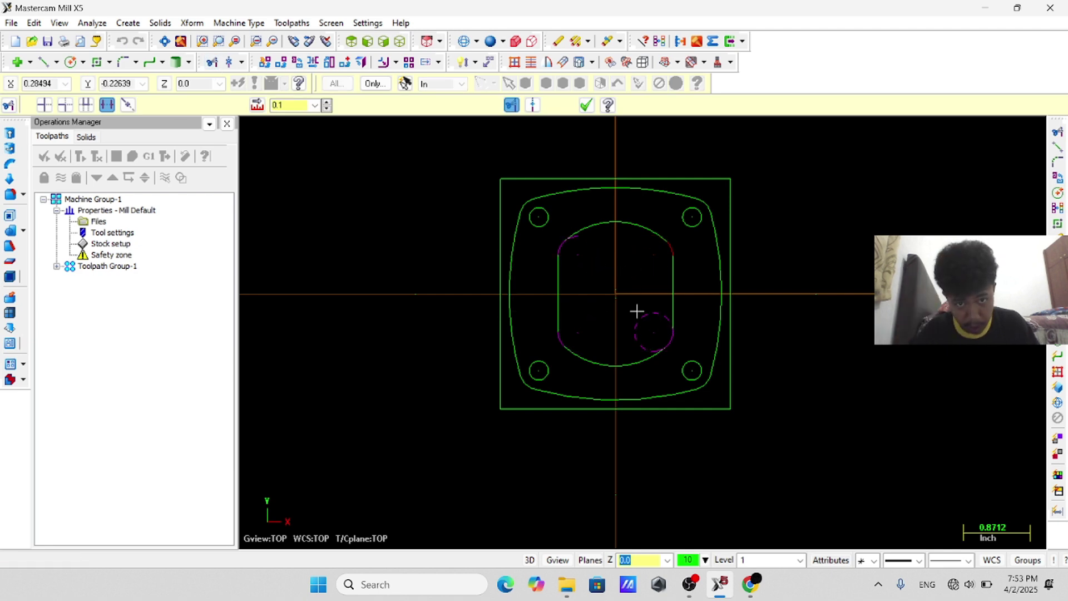
{"action": "left_click", "coordinate": [636, 319]}
{"action": "scroll", "coordinate": [637, 342], "scroll_direction": "up", "scroll_amount": 2}
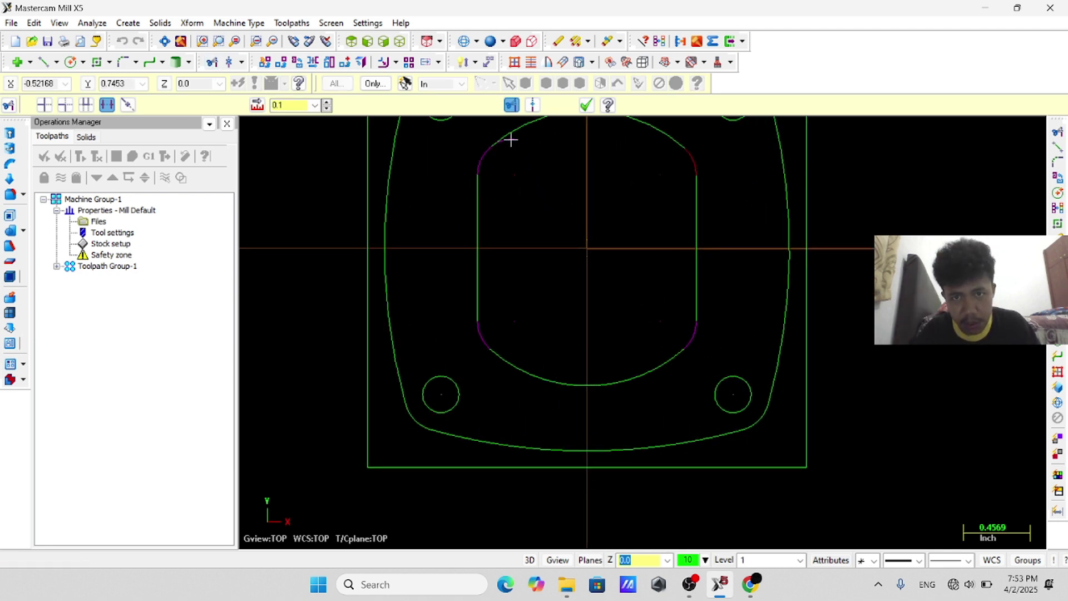
{"action": "scroll", "coordinate": [526, 199], "scroll_direction": "up", "scroll_amount": 2}
{"action": "scroll", "coordinate": [518, 205], "scroll_direction": "down", "scroll_amount": 5}
{"action": "middle_click_drag", "start_coordinate": [518, 205], "coordinate": [508, 264]}
{"action": "key", "text": "Escape"}
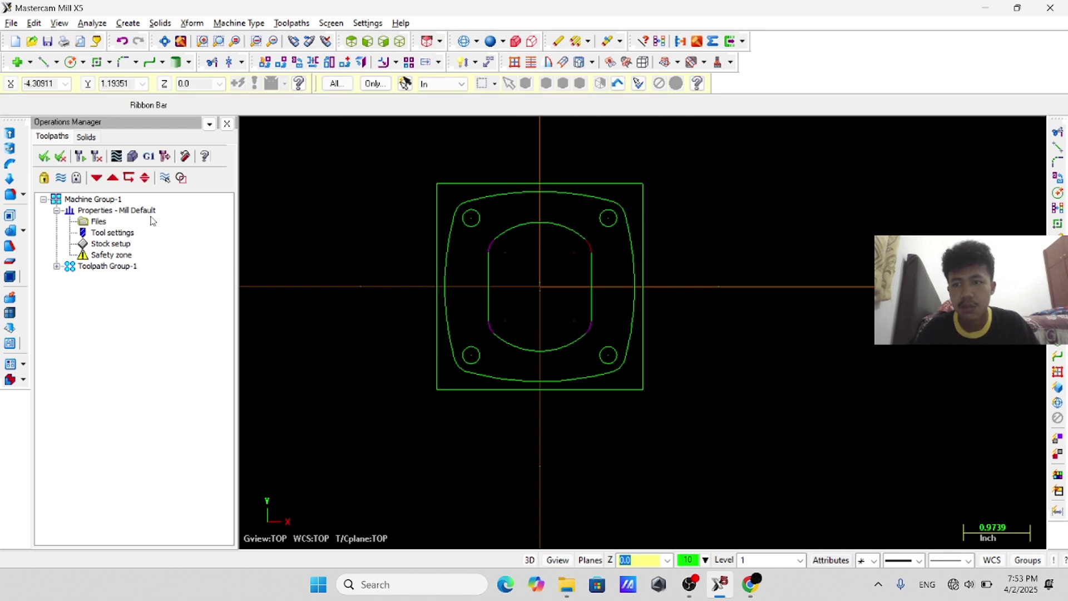
- Override defaults with modal clearance, retract and feed plane values, set sequence start and increment to 1, and choose ALUMINUM inch - 6061 as material
{"action": "left_click", "coordinate": [111, 232]}
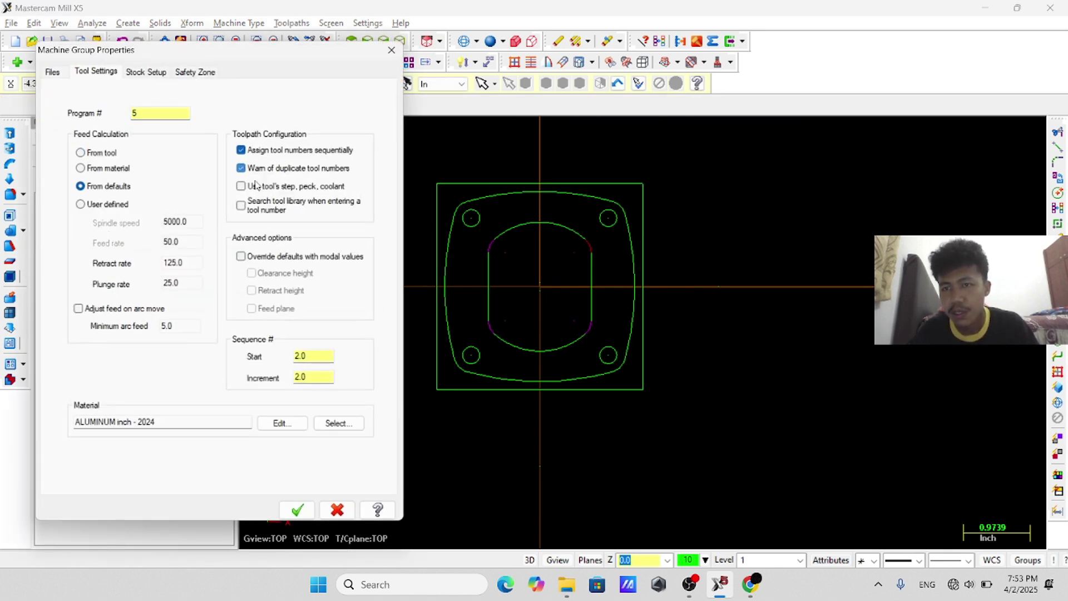
{"action": "left_click", "coordinate": [241, 256]}
{"action": "left_click", "coordinate": [251, 273]}
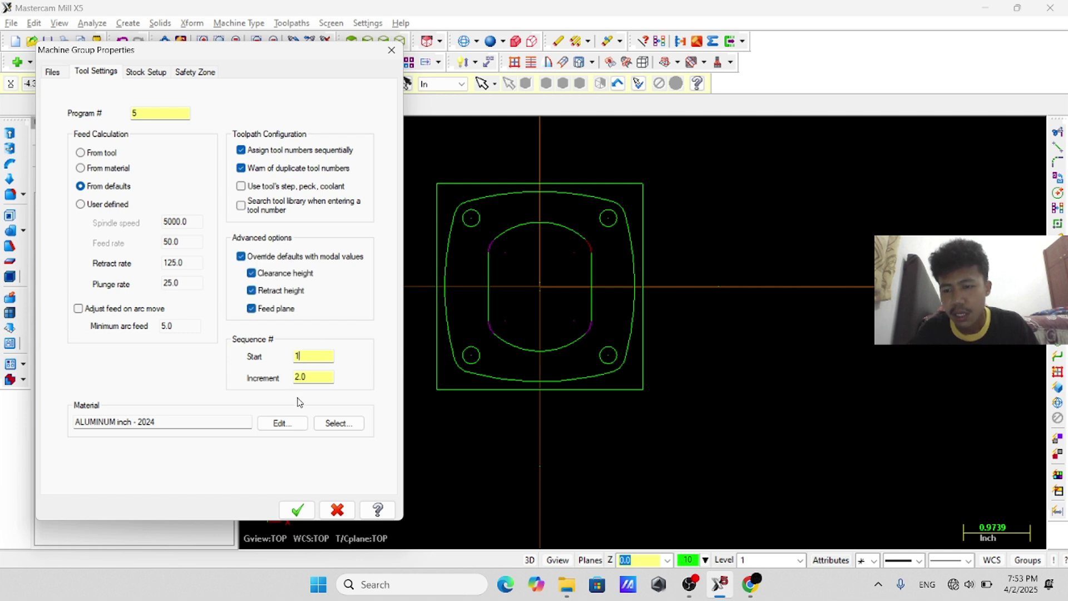
{"action": "left_click", "coordinate": [338, 423]}
{"action": "left_click", "coordinate": [85, 159]}
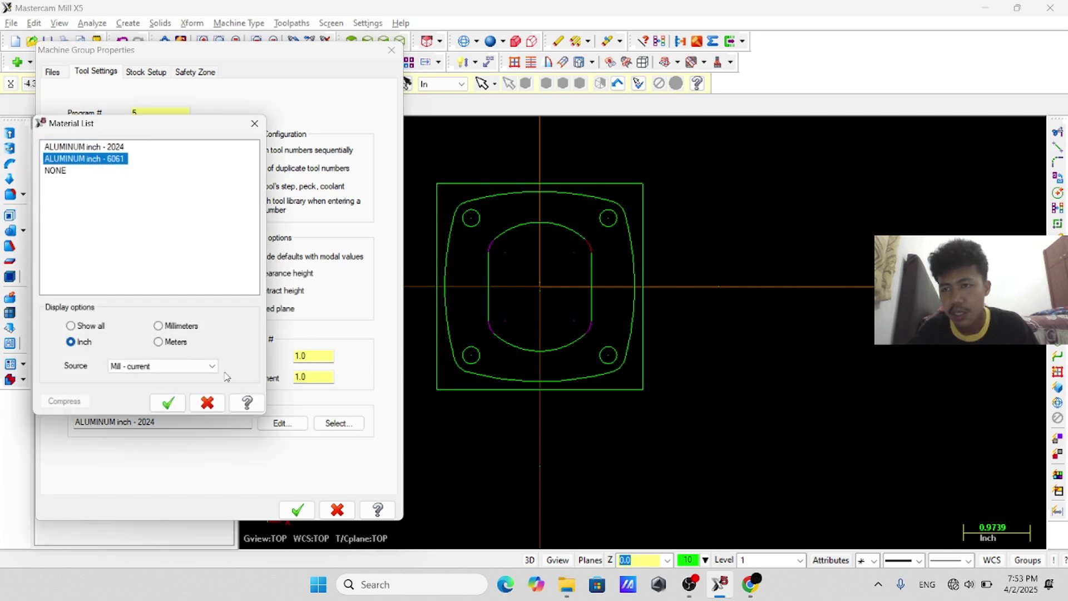
{"action": "left_click", "coordinate": [167, 403]}
- Define a rectangular stock of 3.0 by 3.0 by 0.25 with display and fit screen enabled
{"action": "left_click", "coordinate": [142, 71]}
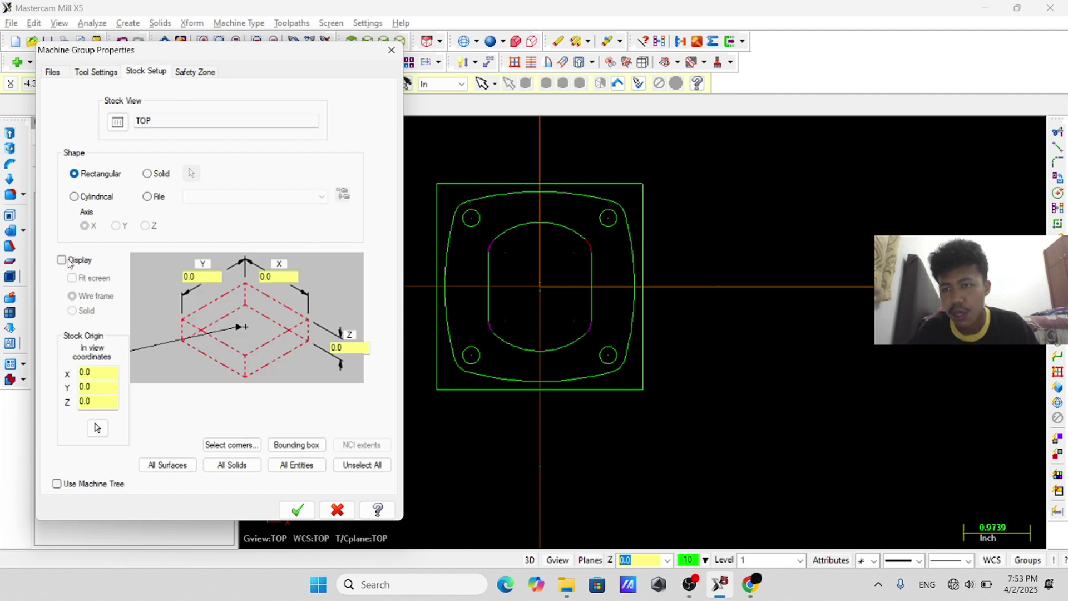
{"action": "left_click", "coordinate": [62, 259]}
{"action": "left_click", "coordinate": [73, 278]}
{"action": "double_click", "coordinate": [206, 277]}
{"action": "type", "text": "3"}
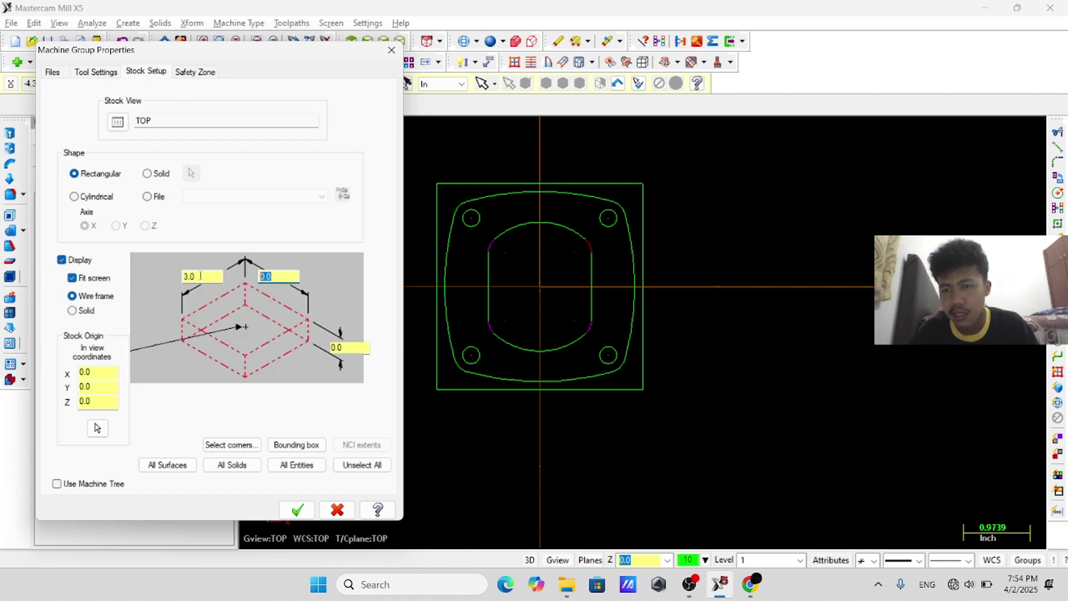
{"action": "type", "text": "3"}
{"action": "left_click", "coordinate": [357, 346]}
{"action": "type", "text": ".25"}
{"action": "key", "text": "Tab"}
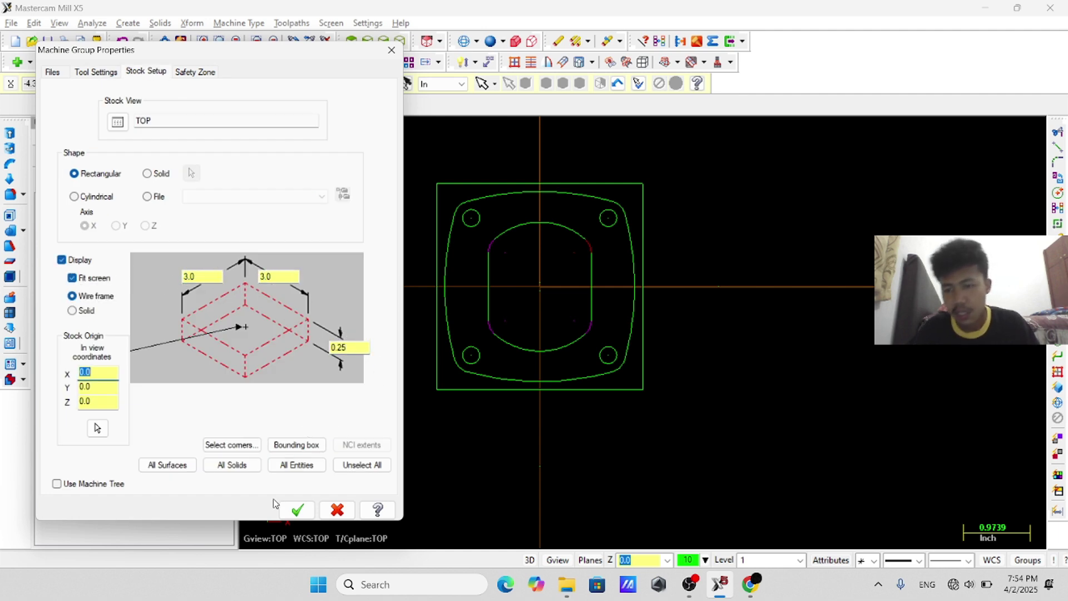
{"action": "left_click", "coordinate": [297, 509]}
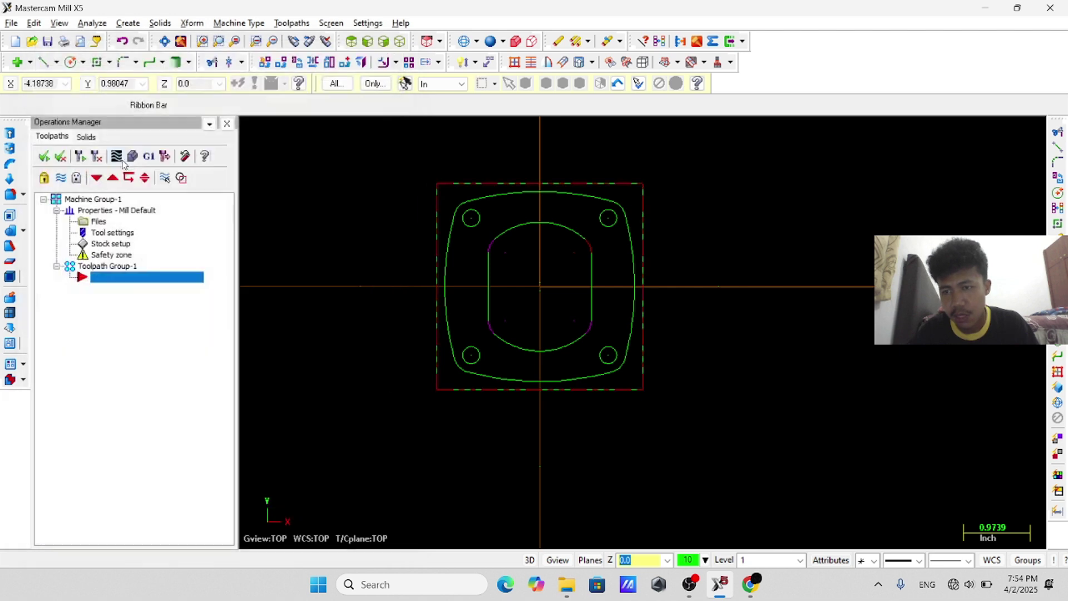
- Create a drill toolpath with the default NC name, using the four corner hole circles as drill points
{"action": "left_click", "coordinate": [286, 22]}
{"action": "left_click", "coordinate": [297, 111]}
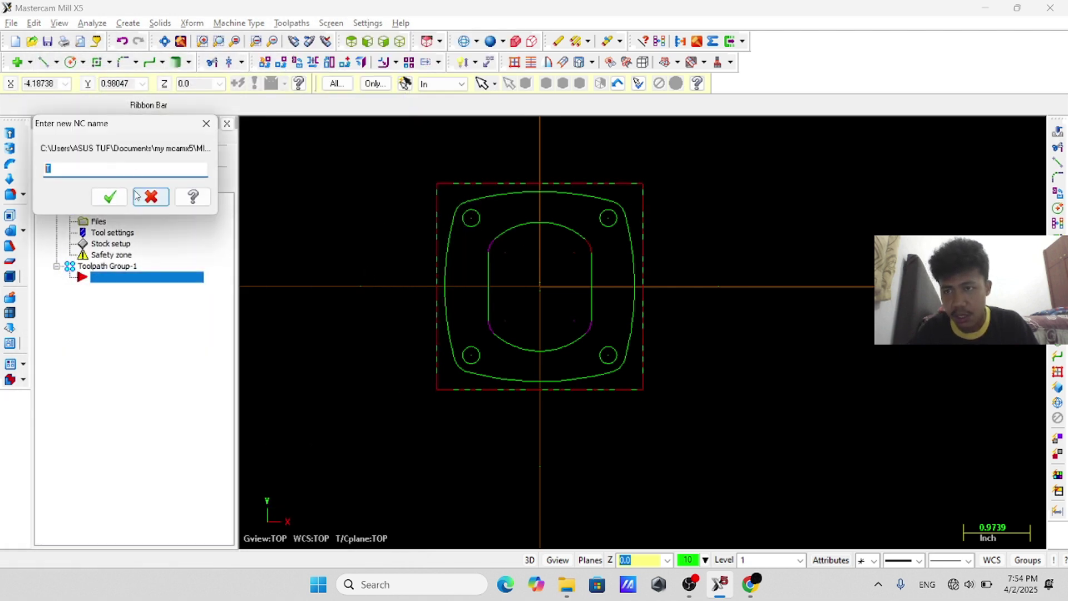
{"action": "left_click", "coordinate": [111, 196]}
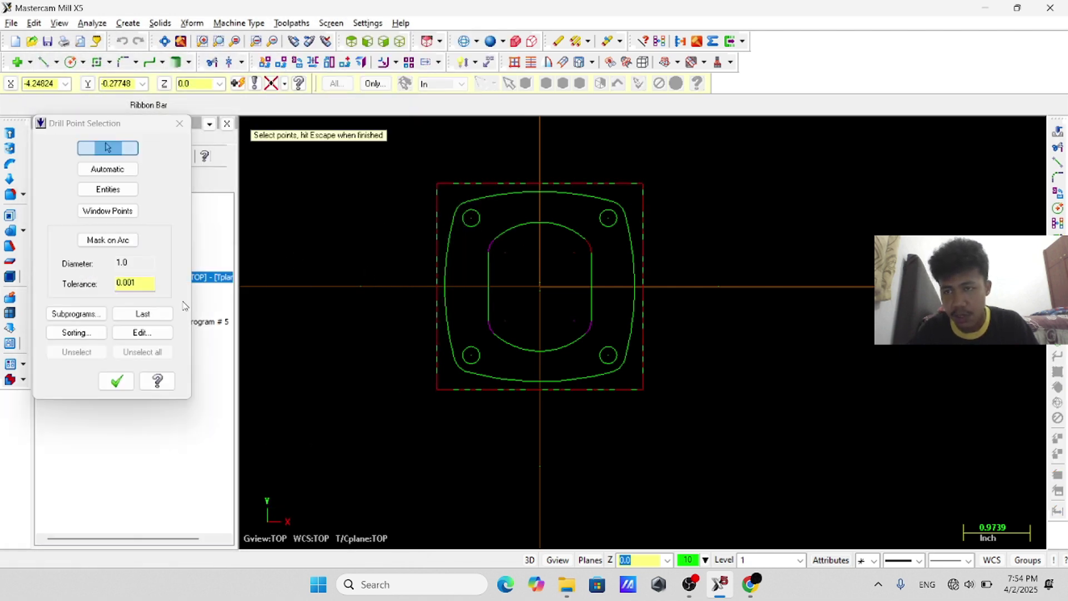
{"action": "left_click", "coordinate": [108, 190]}
{"action": "left_click", "coordinate": [471, 226]}
{"action": "left_click", "coordinate": [607, 223]}
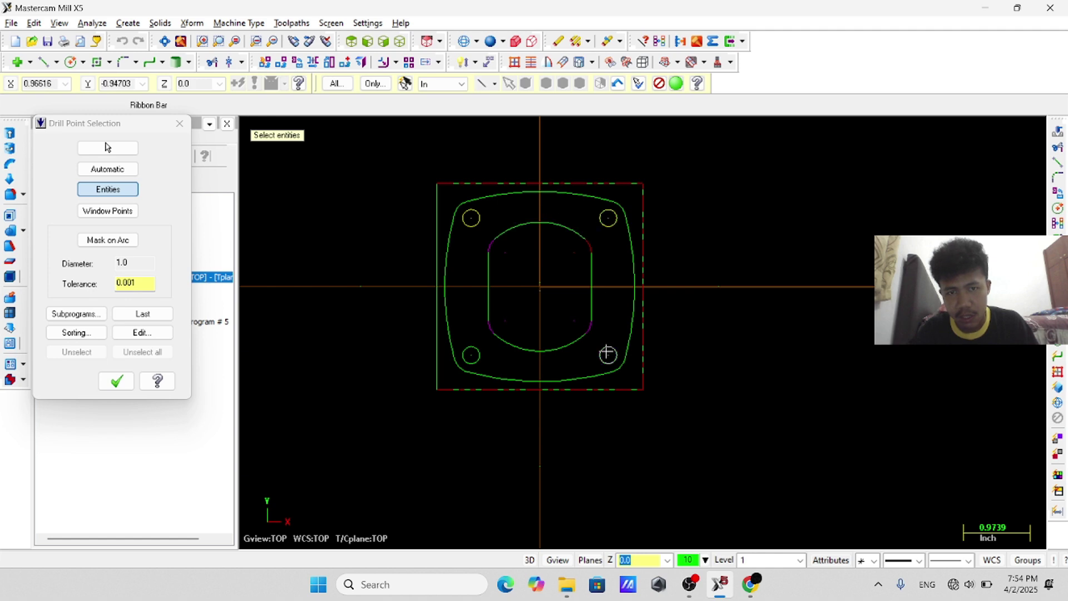
{"action": "left_click", "coordinate": [607, 355]}
{"action": "left_click", "coordinate": [472, 354]}
{"action": "left_click", "coordinate": [116, 381]}
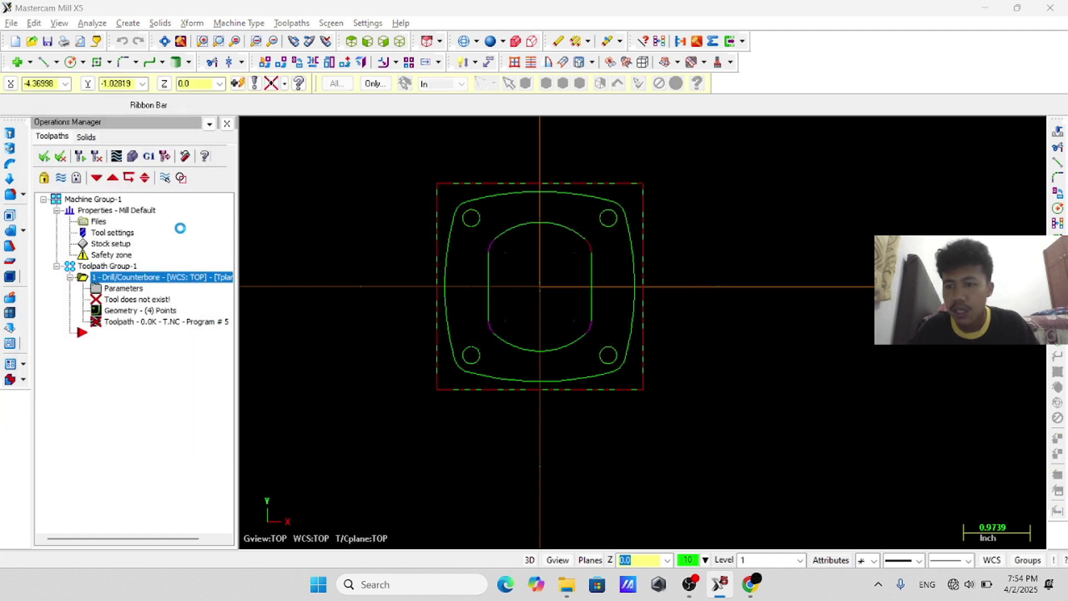
- Delete the center drill, drill and flat endmill already in the drilling operation's tool list
{"action": "left_click", "coordinate": [80, 194]}
{"action": "left_click", "coordinate": [296, 242]}
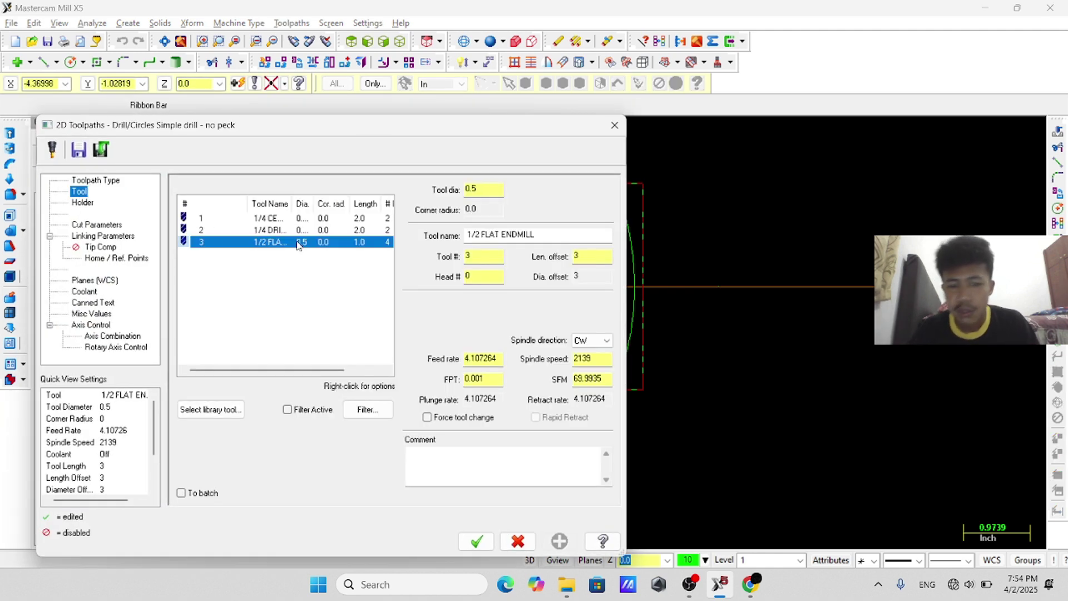
{"action": "left_click", "coordinate": [305, 219]}
{"action": "left_click", "coordinate": [307, 245]}
{"action": "key", "text": "Delete"}
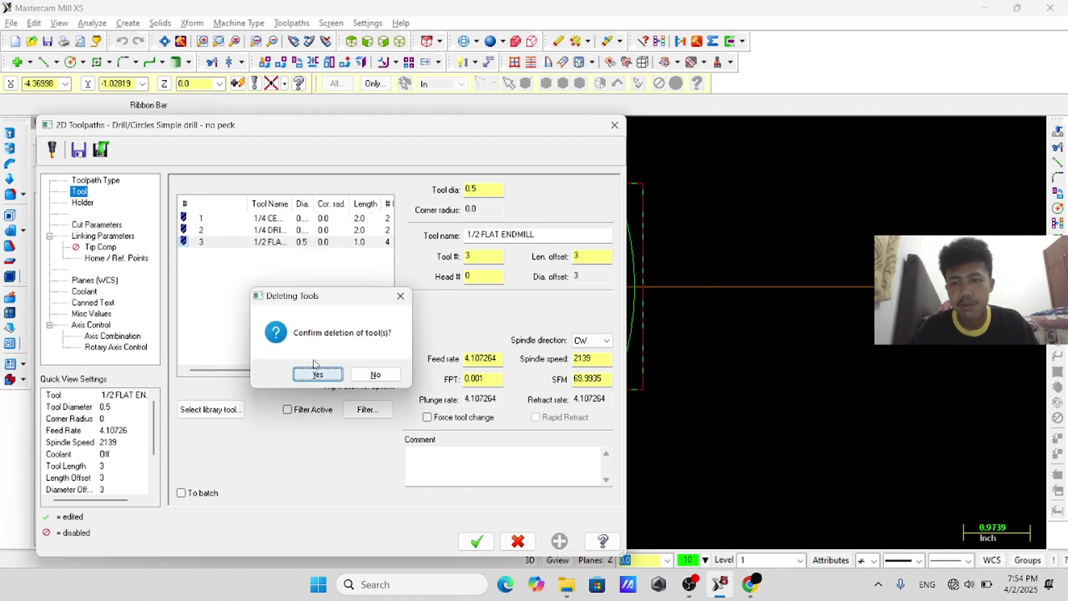
{"action": "left_click", "coordinate": [317, 372]}
{"action": "key", "text": "Delete"}
{"action": "left_click", "coordinate": [317, 374]}
{"action": "key", "text": "Delete"}
{"action": "left_click", "coordinate": [317, 374]}
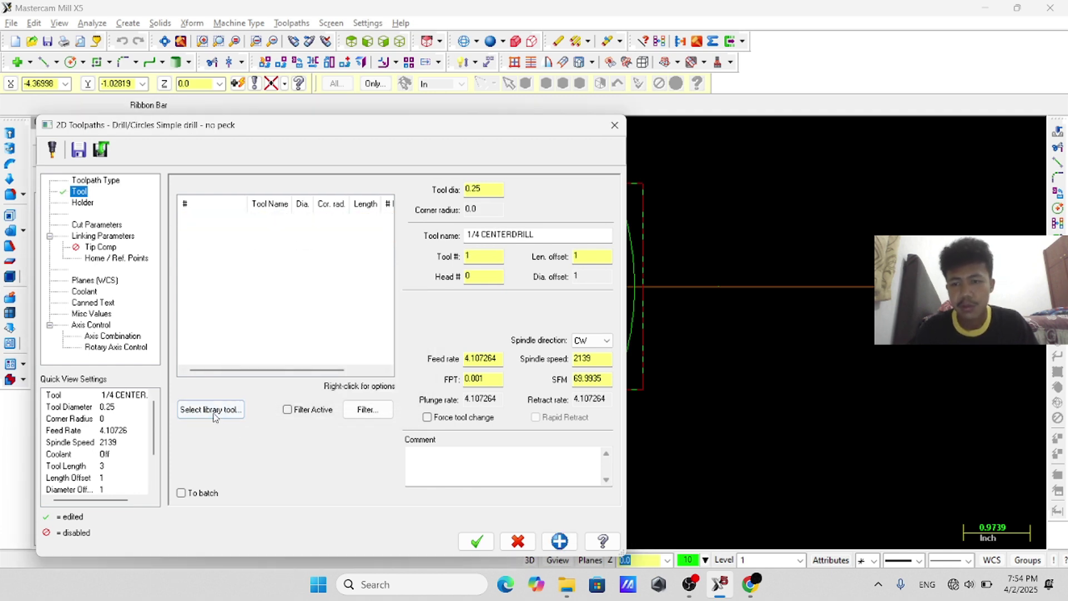
- Load the 1/4 center drill from the tool library with feed rate 7.0 and spindle speed 5000
{"action": "left_click", "coordinate": [211, 409]}
{"action": "left_click", "coordinate": [537, 379]}
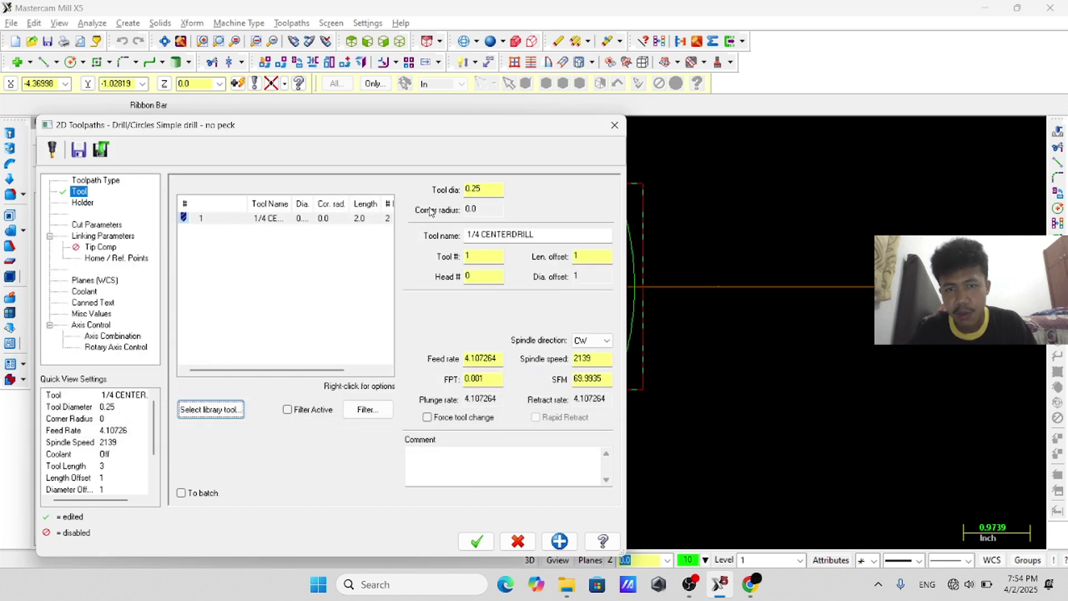
{"action": "double_click", "coordinate": [499, 358]}
{"action": "type", "text": "7.0"}
{"action": "left_click", "coordinate": [571, 364]}
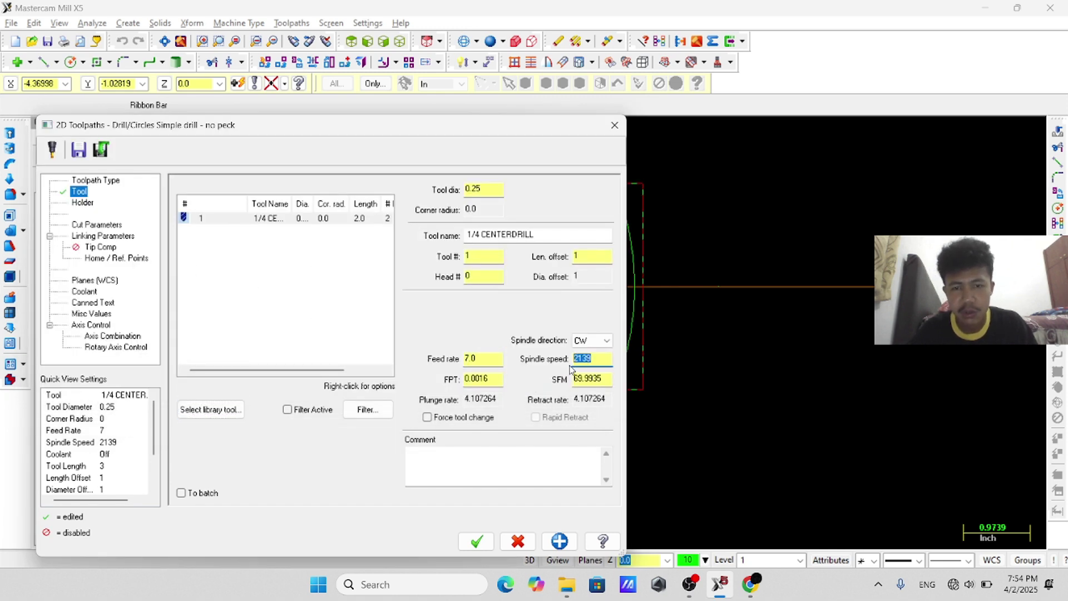
- Use a 2.0 clearance only at the operation's start and end, and set retract 0.1 and the drilling depth as absolute
{"action": "left_click", "coordinate": [100, 237]}
{"action": "left_click", "coordinate": [333, 221]}
{"action": "left_click", "coordinate": [334, 351]}
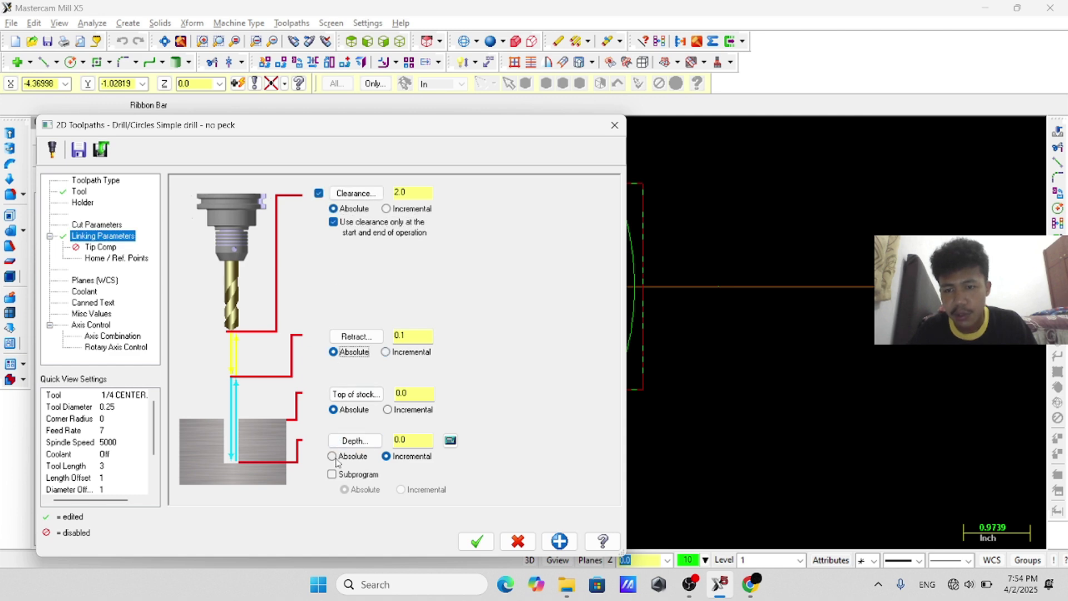
{"action": "left_click", "coordinate": [332, 456]}
{"action": "double_click", "coordinate": [396, 442]}
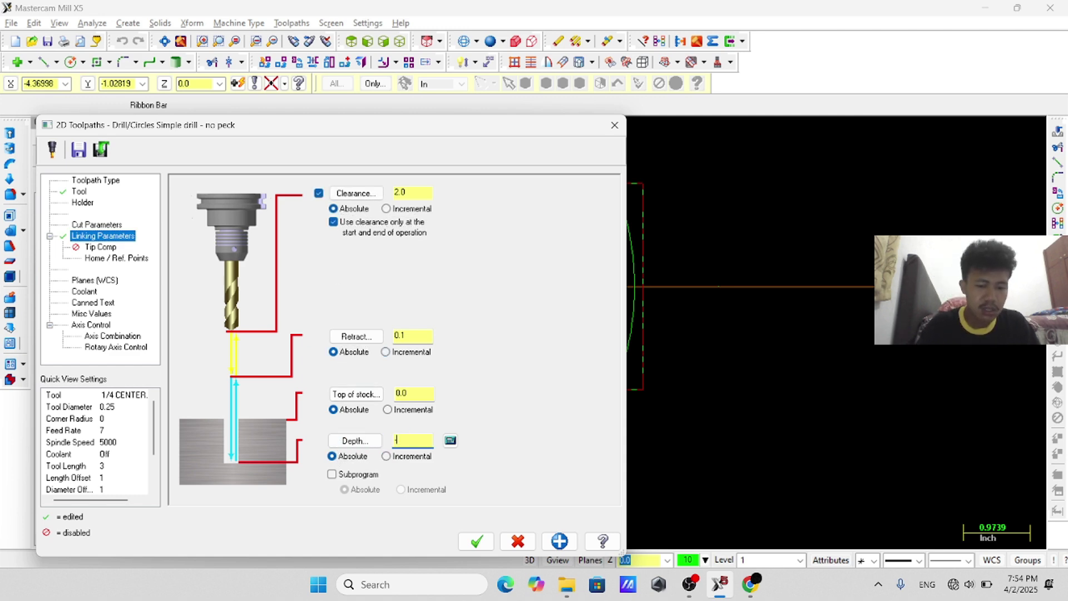
- Turn on flood coolant for the center drilling operation and accept its parameters
{"action": "left_click", "coordinate": [84, 292]}
{"action": "left_click", "coordinate": [412, 258]}
{"action": "left_click", "coordinate": [400, 278]}
{"action": "left_click", "coordinate": [476, 541]}
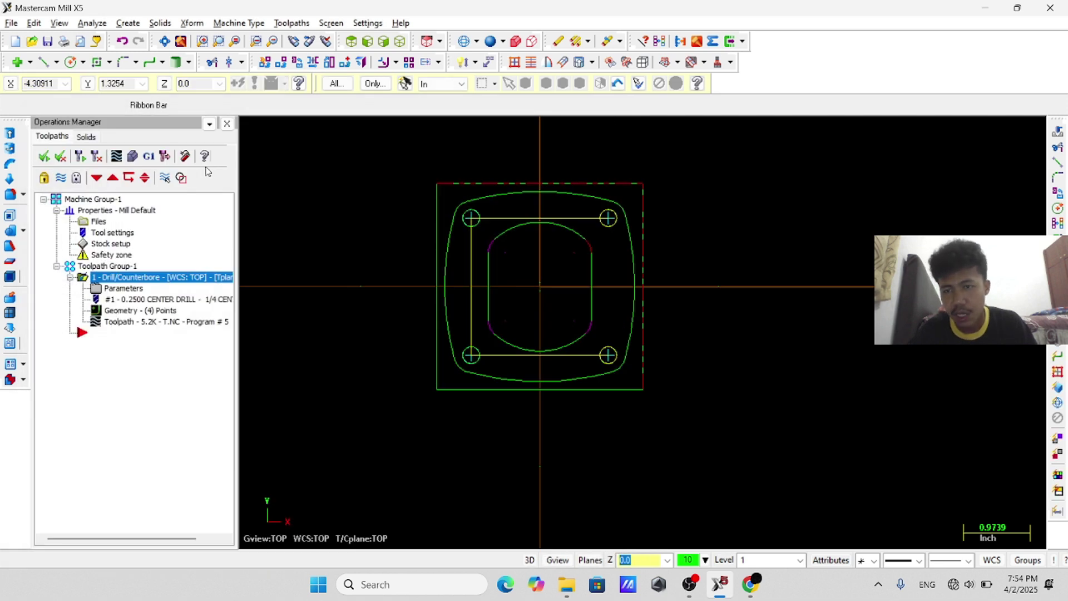
- Copy the center drilling operation and paste it as a second operation in the toolpath group
{"action": "right_click", "coordinate": [138, 283]}
{"action": "left_click", "coordinate": [167, 303]}
{"action": "right_click", "coordinate": [117, 333]}
{"action": "left_click", "coordinate": [161, 318]}
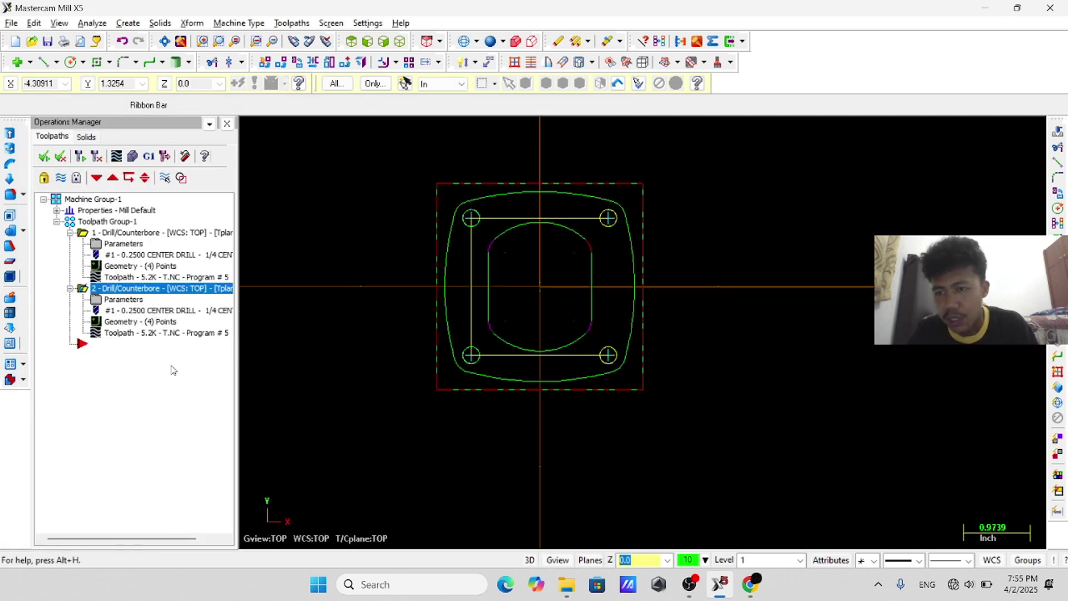
- Assign the library's 1/4 drill to the copied operation, with feed rate 8.0 and spindle speed 4750
{"action": "left_click", "coordinate": [136, 300]}
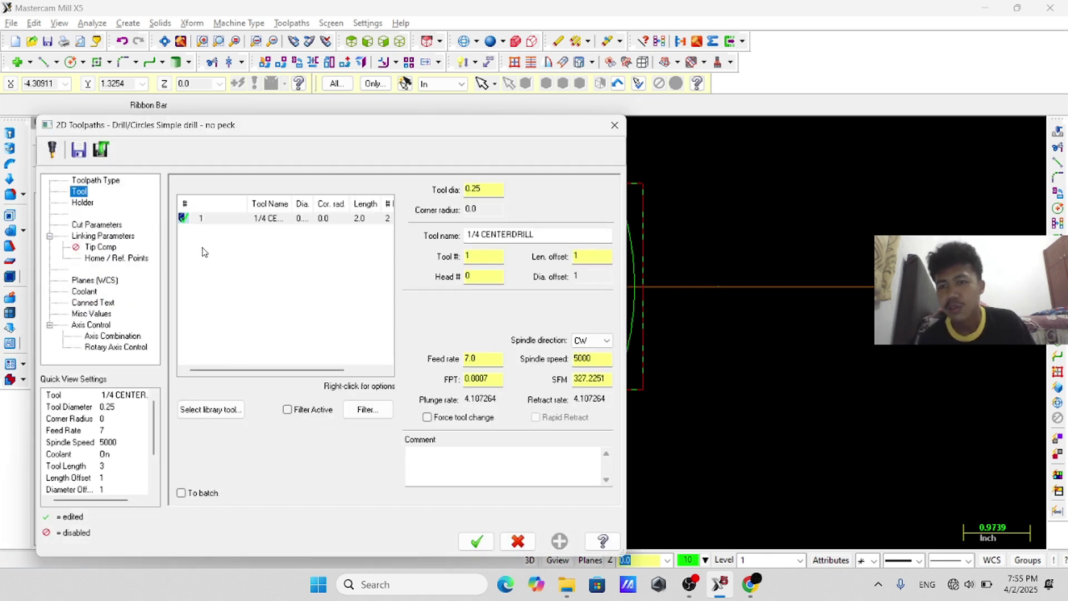
{"action": "left_click", "coordinate": [210, 409]}
{"action": "scroll", "coordinate": [196, 310], "scroll_direction": "down", "scroll_amount": 20}
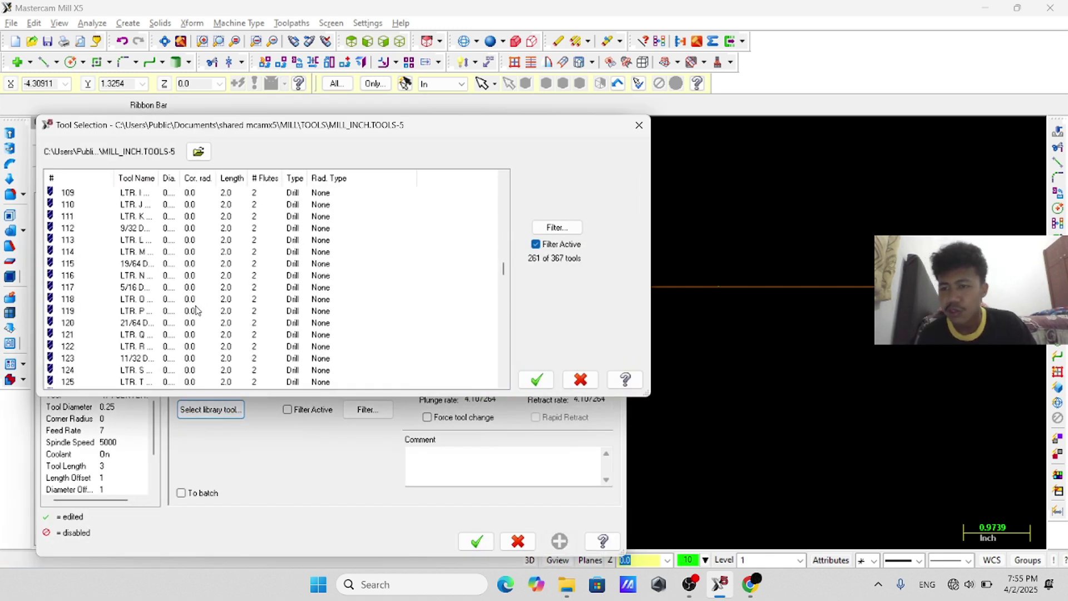
{"action": "scroll", "coordinate": [196, 311], "scroll_direction": "up", "scroll_amount": 4}
{"action": "left_click", "coordinate": [74, 276]}
{"action": "left_click", "coordinate": [537, 379]}
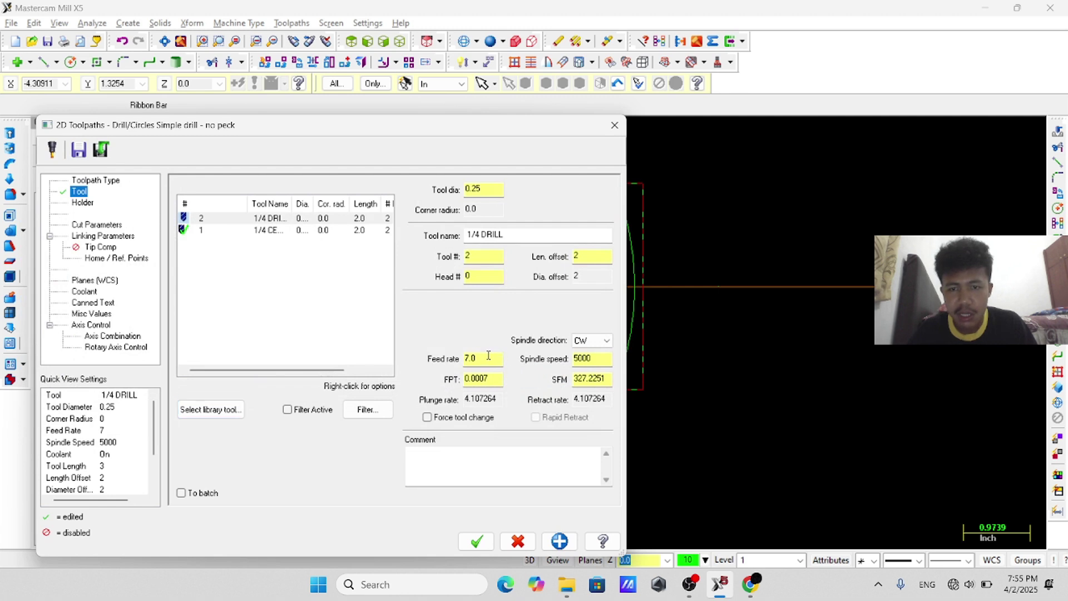
{"action": "left_click", "coordinate": [596, 359]}
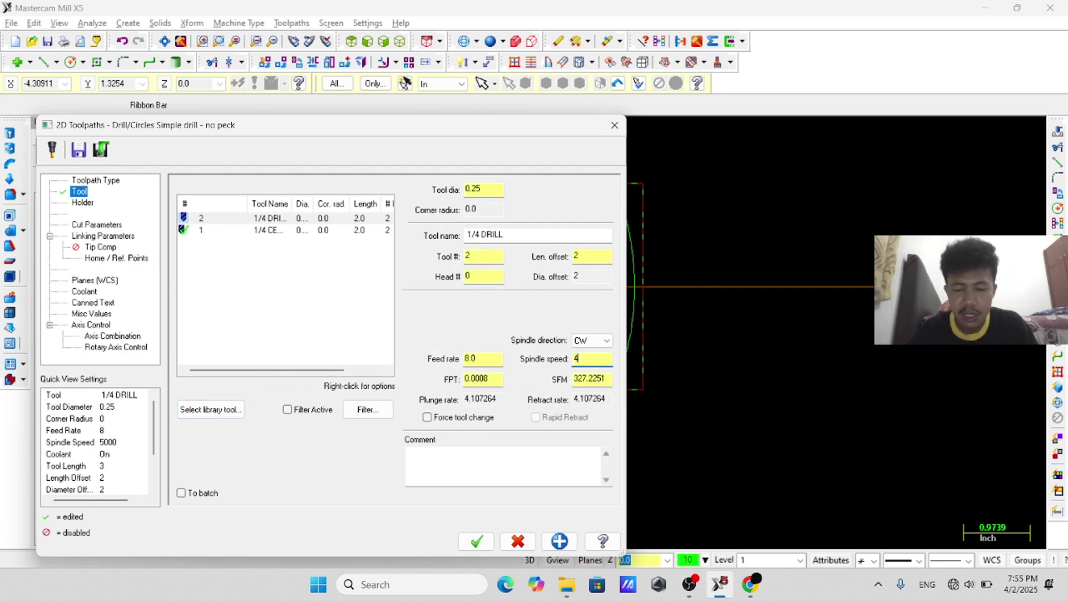
- Set the second drilling operation's absolute depth to -0.25 and enable tip compensation
{"action": "left_click", "coordinate": [103, 236]}
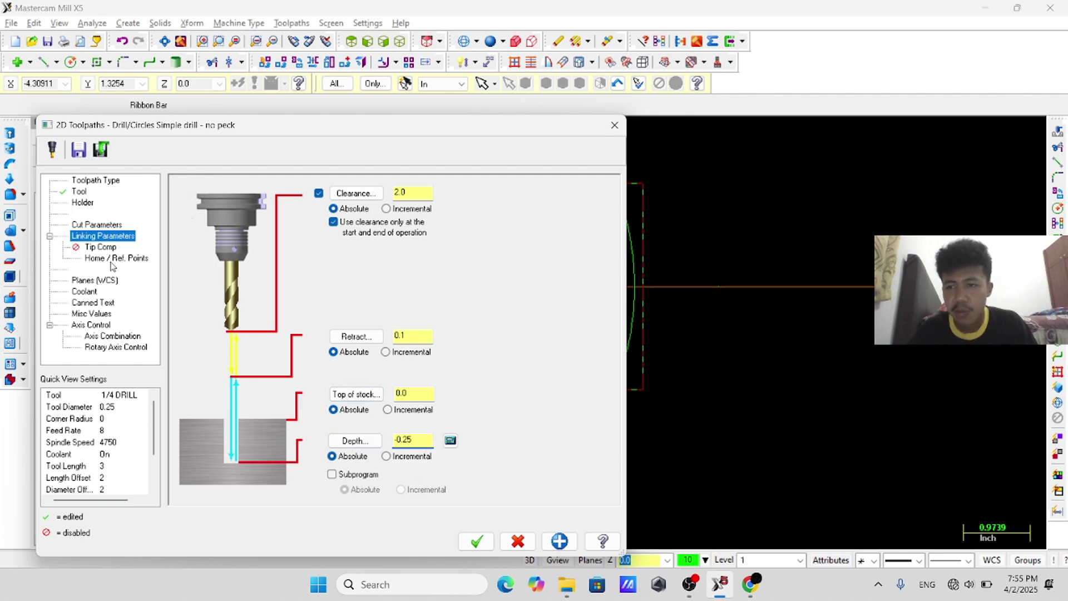
{"action": "left_click", "coordinate": [100, 246]}
{"action": "left_click", "coordinate": [193, 195]}
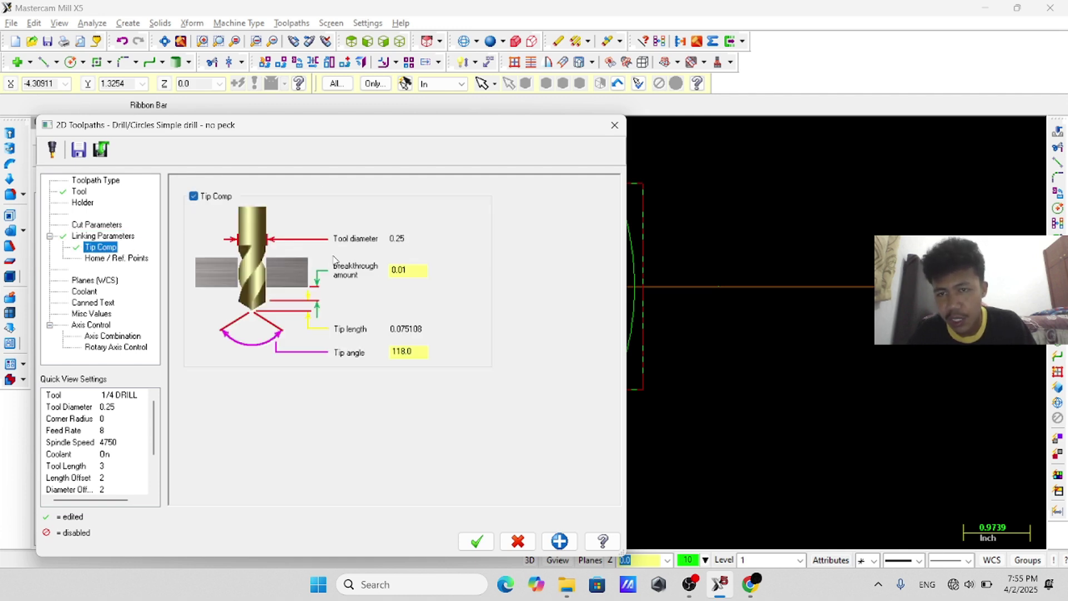
- Set flood coolant to On for the second drilling operation and accept its parameters
{"action": "left_click", "coordinate": [86, 293]}
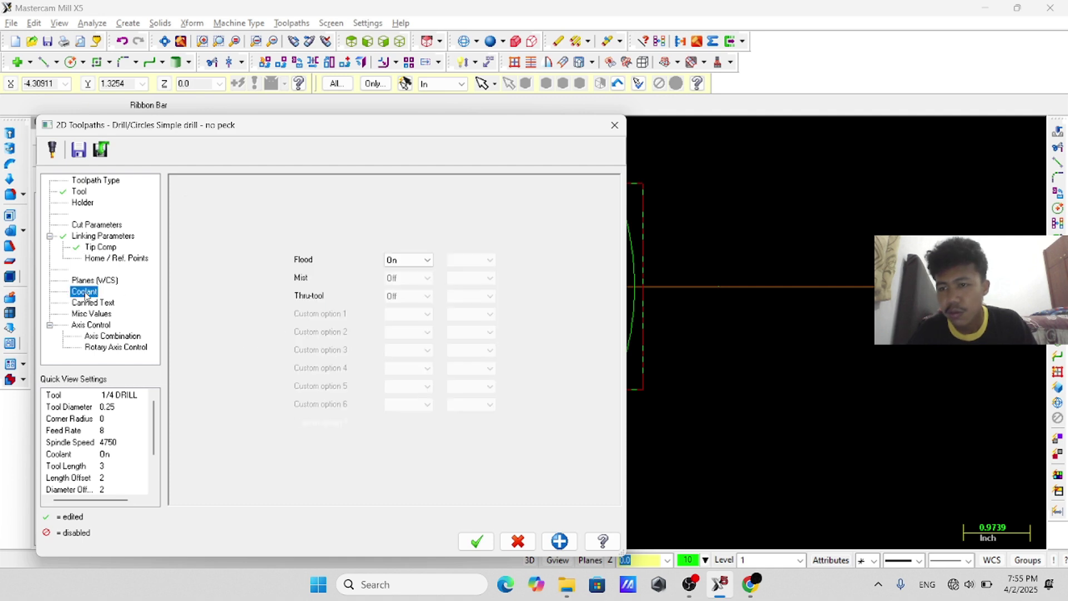
{"action": "left_click", "coordinate": [406, 263]}
{"action": "left_click", "coordinate": [407, 274]}
{"action": "left_click", "coordinate": [421, 262]}
{"action": "left_click", "coordinate": [416, 284]}
{"action": "left_click", "coordinate": [476, 541]}
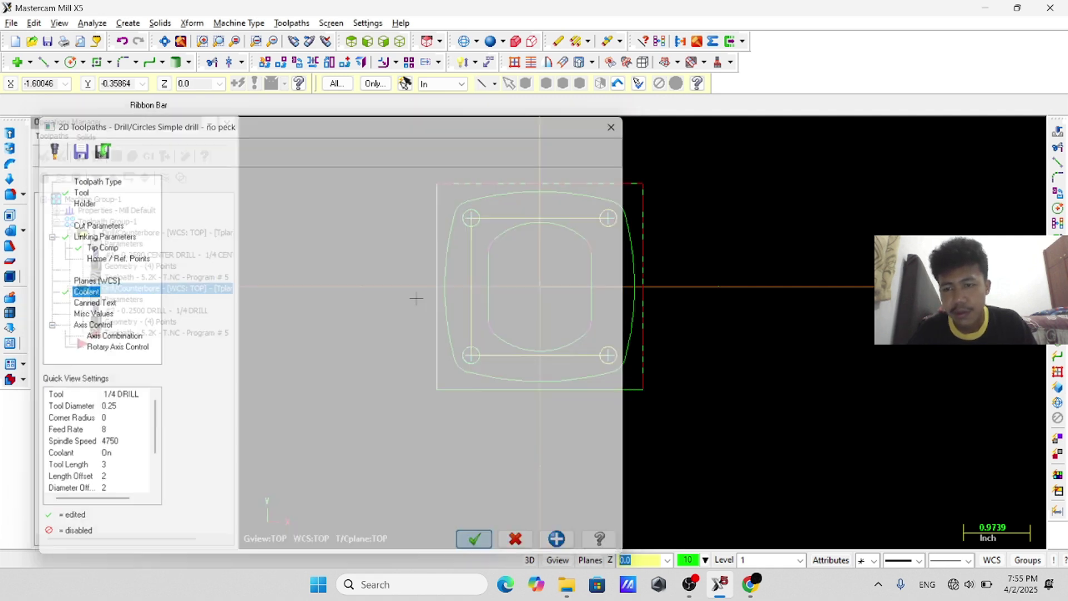
- Create a pocket toolpath chained along the closed center pocket outline
{"action": "left_click", "coordinate": [291, 23]}
{"action": "left_click", "coordinate": [306, 117]}
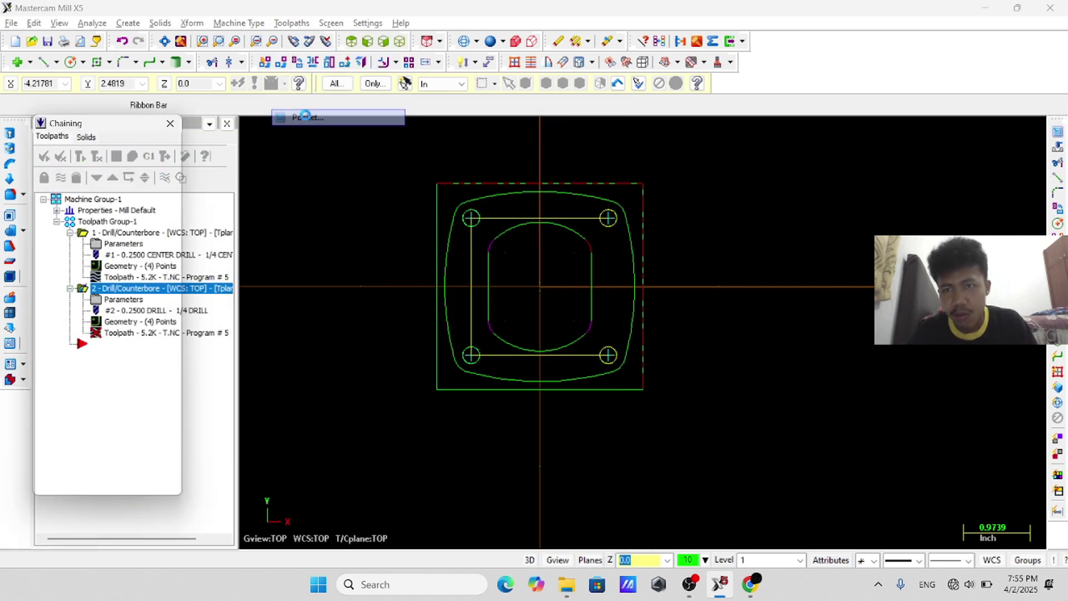
{"action": "left_click", "coordinate": [492, 238]}
{"action": "left_click", "coordinate": [84, 472]}
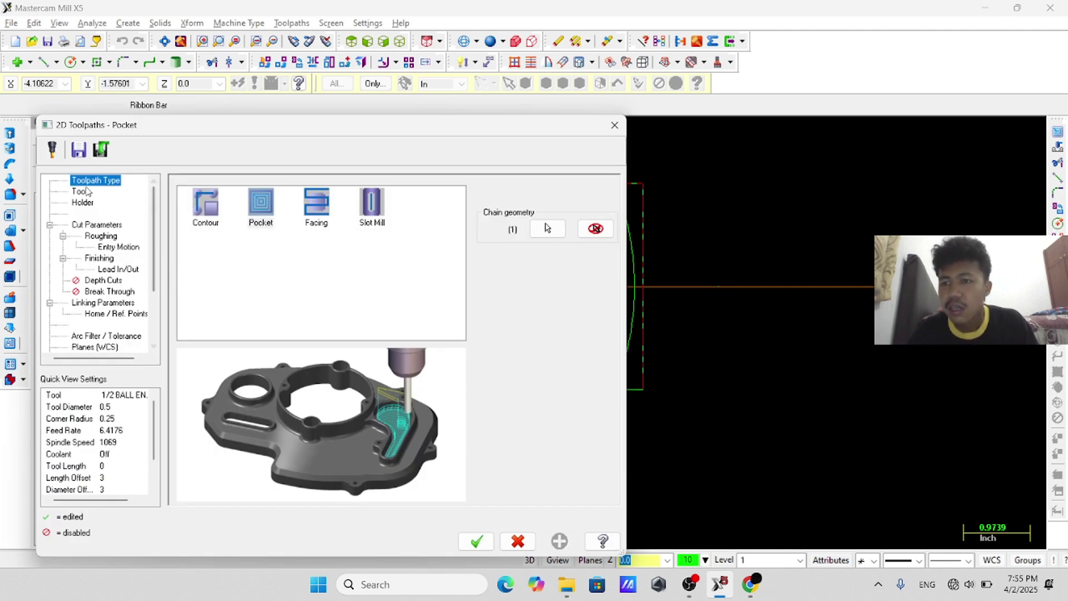
- Choose the 1/2 flat endmill from the tool library for the pocket toolpath
{"action": "left_click", "coordinate": [84, 198]}
{"action": "left_click", "coordinate": [210, 409]}
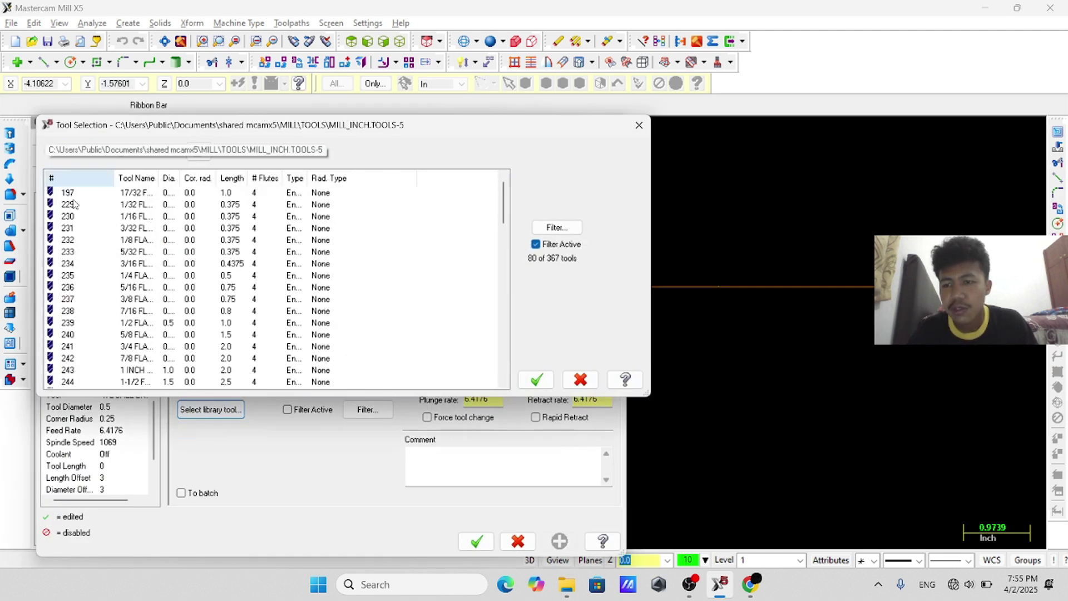
{"action": "left_click", "coordinate": [74, 324]}
{"action": "left_click", "coordinate": [536, 380]}
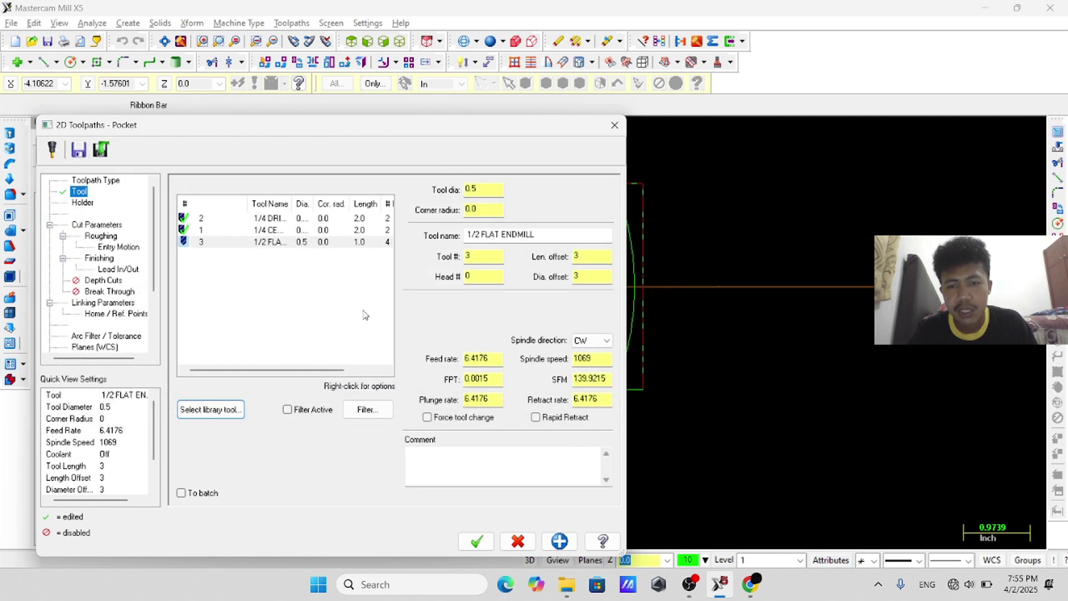
- Set pocket roughing to Constant Overlap Spiral and toggle the option to machine finish passes after roughing all pockets
{"action": "left_click", "coordinate": [96, 224]}
{"action": "left_click", "coordinate": [100, 235]}
{"action": "left_click", "coordinate": [271, 225]}
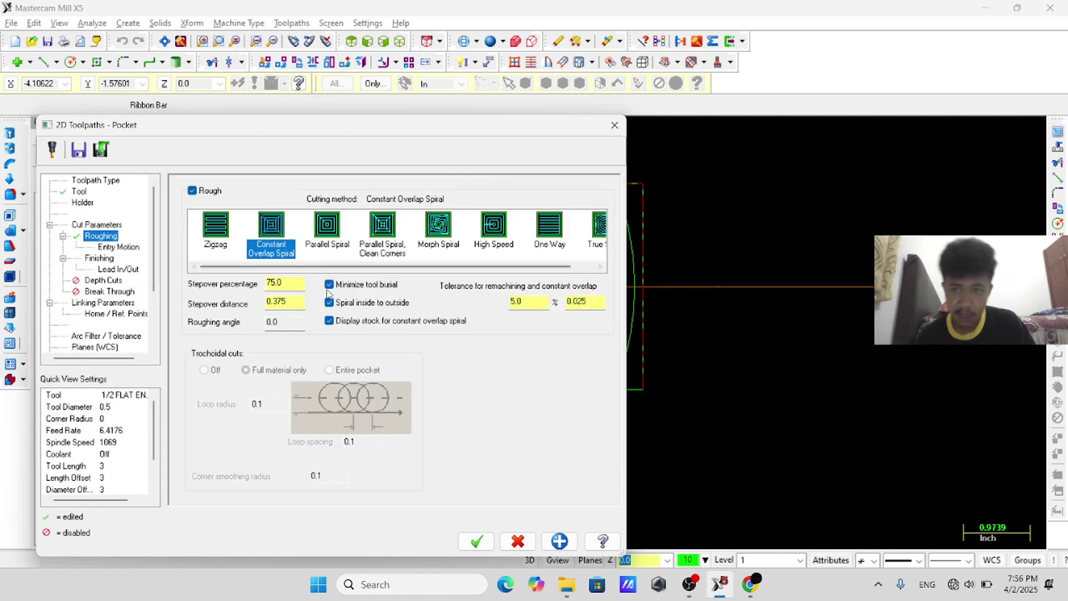
{"action": "left_click", "coordinate": [99, 257]}
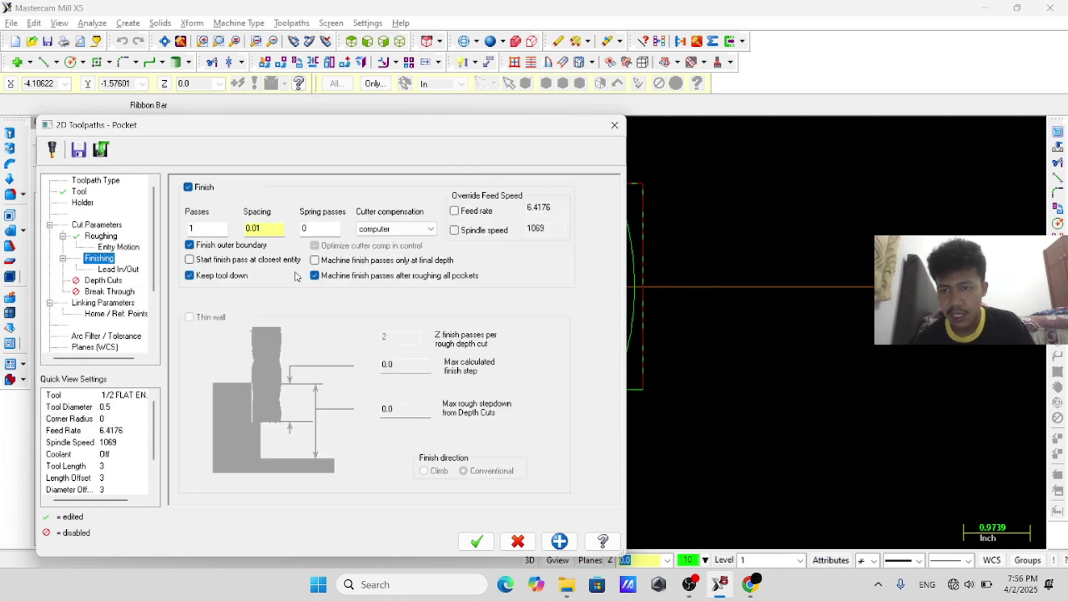
{"action": "left_click", "coordinate": [315, 275]}
- Set the pocket's absolute clearance to 2.0 at start and end only, retract 0.25, feed plane 0.2 and depth -0.125
{"action": "left_click", "coordinate": [104, 303]}
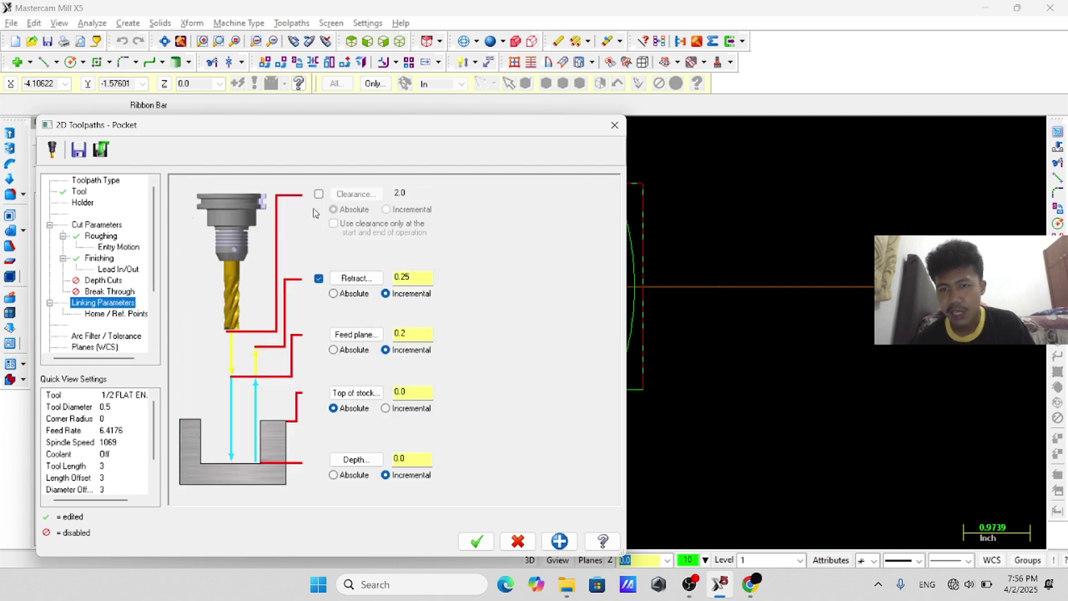
{"action": "left_click", "coordinate": [333, 349]}
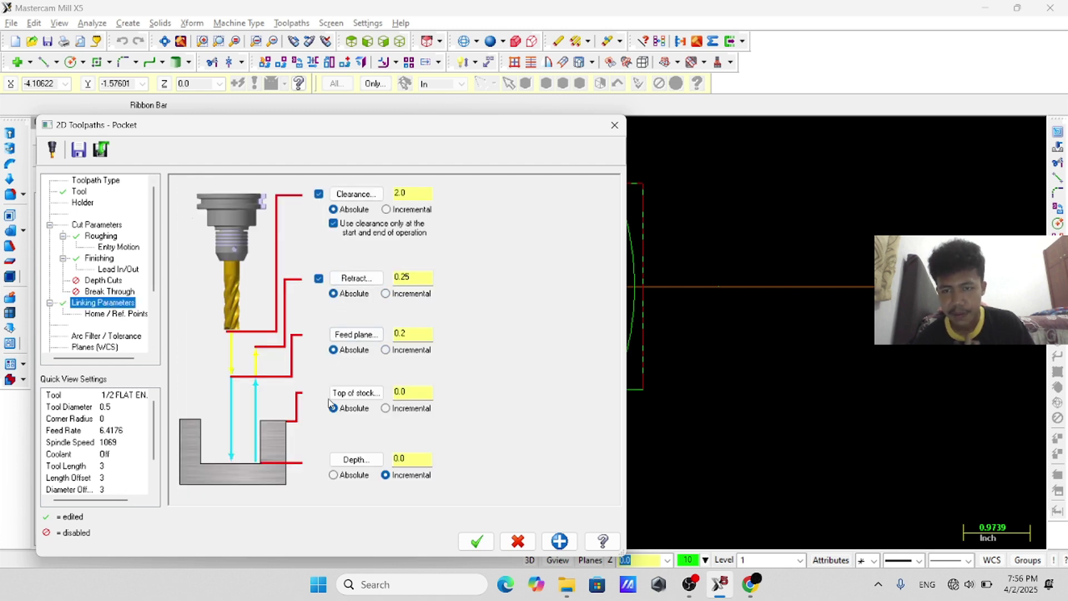
{"action": "left_click", "coordinate": [333, 475]}
{"action": "double_click", "coordinate": [398, 457]}
{"action": "key", "text": "BackSpace"}
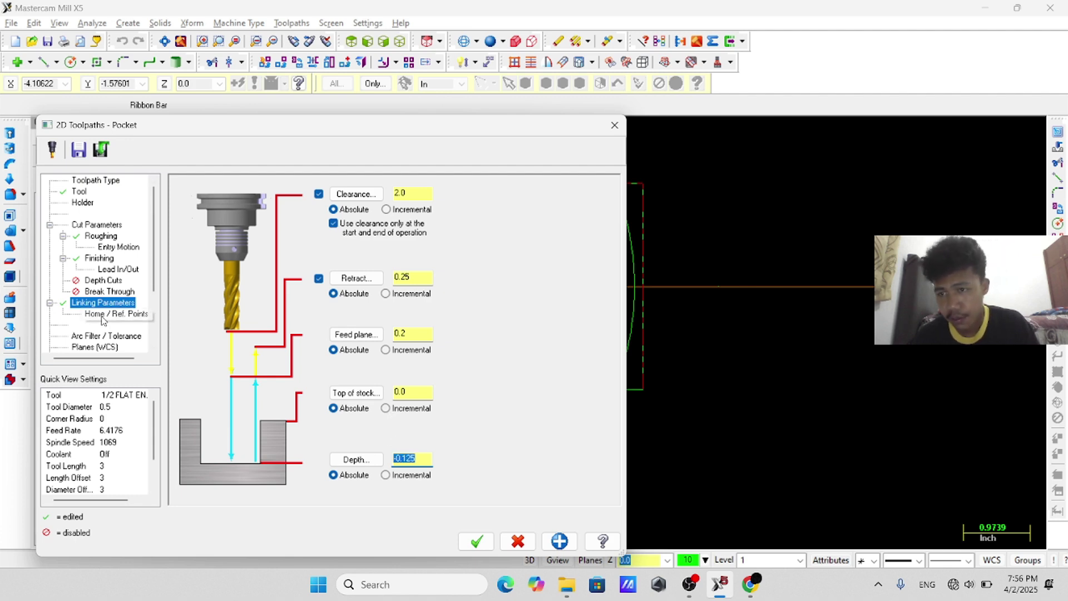
- Turn on coolant for the pocket toolpath and accept its parameters
{"action": "scroll", "coordinate": [101, 330], "scroll_direction": "down", "scroll_amount": 1}
{"action": "left_click", "coordinate": [83, 324]}
{"action": "left_click", "coordinate": [477, 540]}
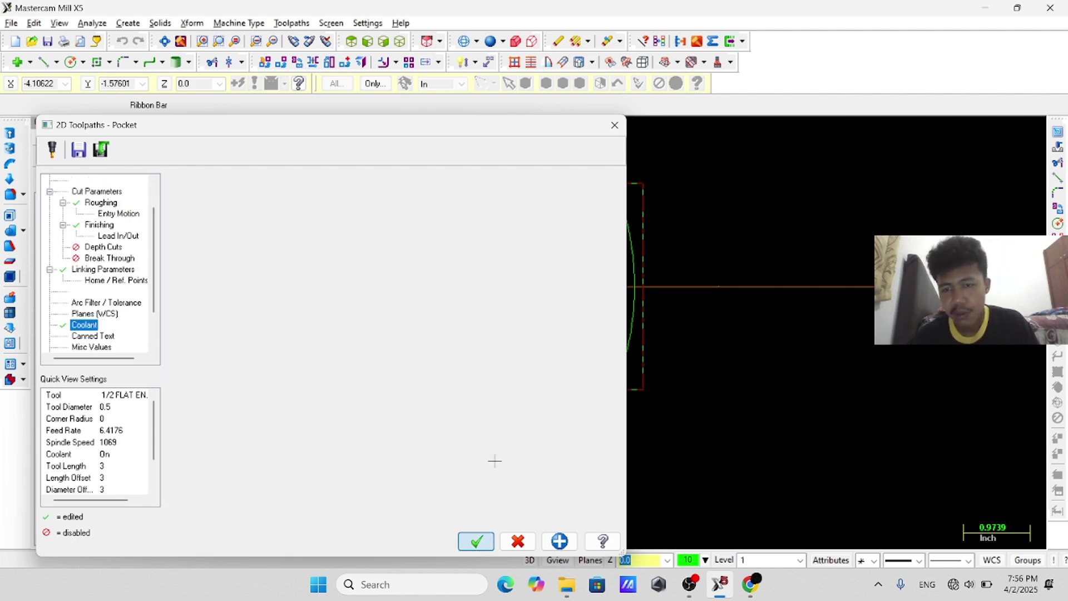
- Create a contour toolpath chained along the plate's outer curved profile
{"action": "left_click", "coordinate": [291, 23]}
{"action": "left_click", "coordinate": [307, 89]}
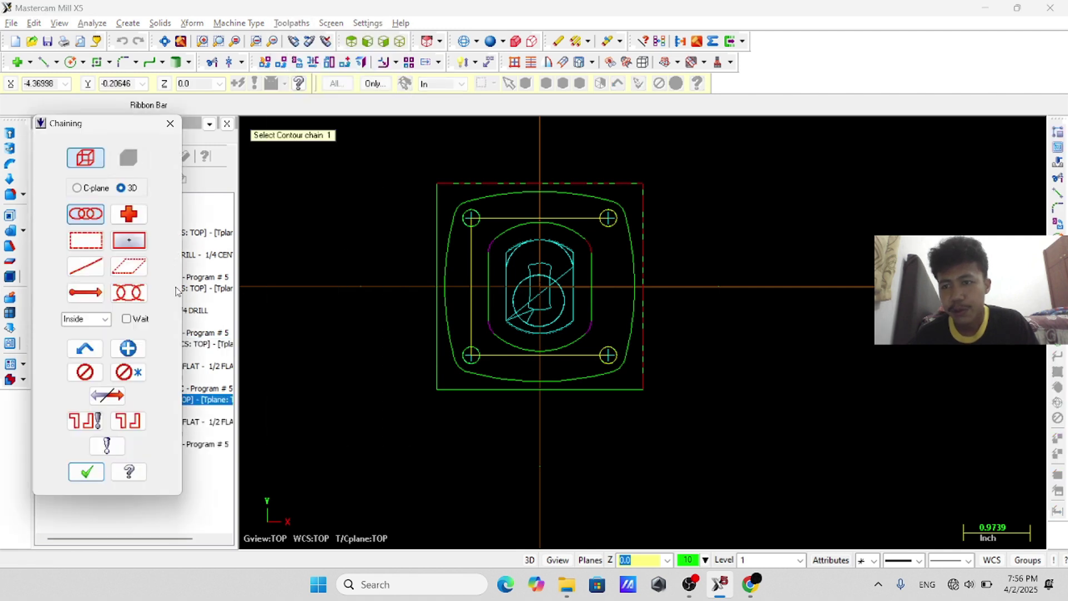
{"action": "left_click", "coordinate": [489, 196]}
{"action": "left_click", "coordinate": [88, 472]}
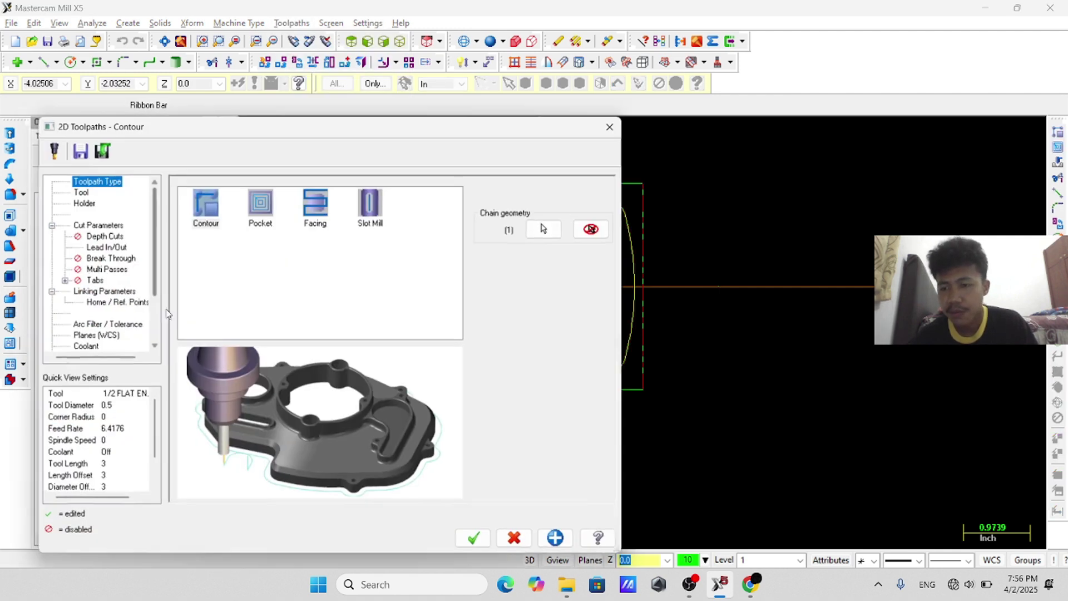
- Select the 1/2 flat endmill for the contour with feed rate 10, plunge rate 10, spindle speed 4500 and rapid retract
{"action": "left_click", "coordinate": [79, 192]}
{"action": "left_click", "coordinate": [281, 242]}
{"action": "left_click_drag", "start_coordinate": [500, 359], "coordinate": [437, 368]}
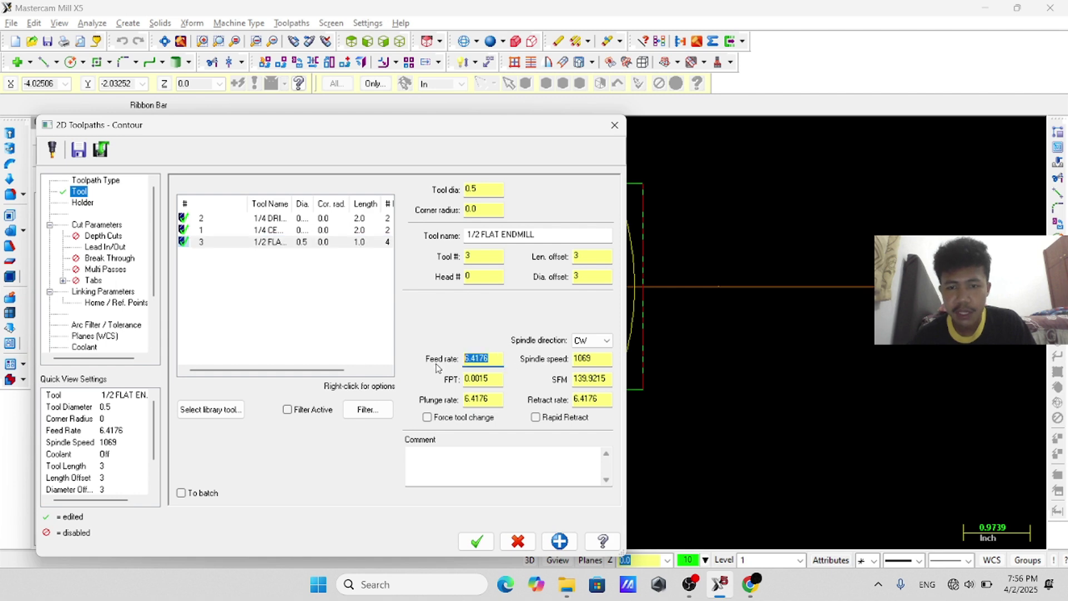
{"action": "left_click_drag", "start_coordinate": [493, 401], "coordinate": [451, 401]}
{"action": "type", "text": "20"}
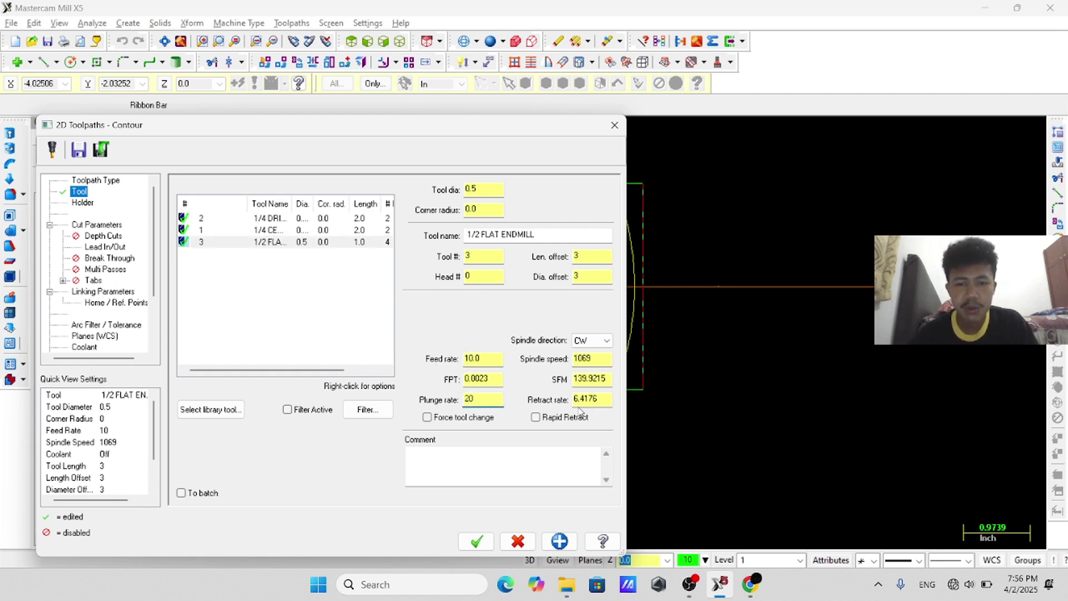
{"action": "left_click_drag", "start_coordinate": [600, 399], "coordinate": [575, 400]}
{"action": "type", "text": "20.0"}
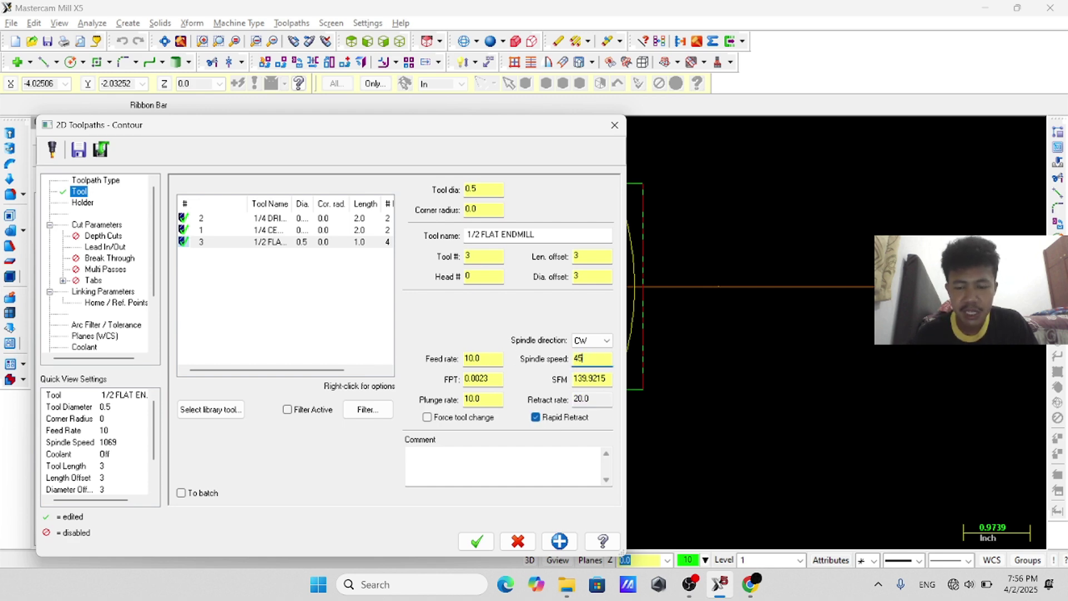
- Set the contour's lead-in line length and arc radius to 75% and copy the entry values to the exit
{"action": "left_click", "coordinate": [103, 237]}
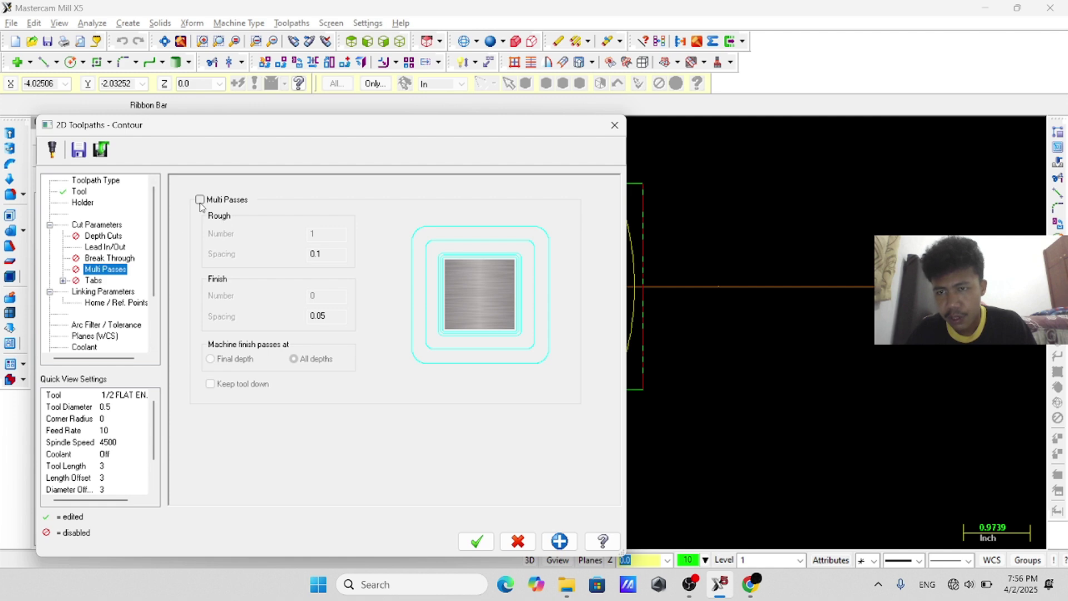
{"action": "key", "text": "Up"}
{"action": "key", "text": "Up"}
{"action": "left_click_drag", "start_coordinate": [259, 252], "coordinate": [204, 252]}
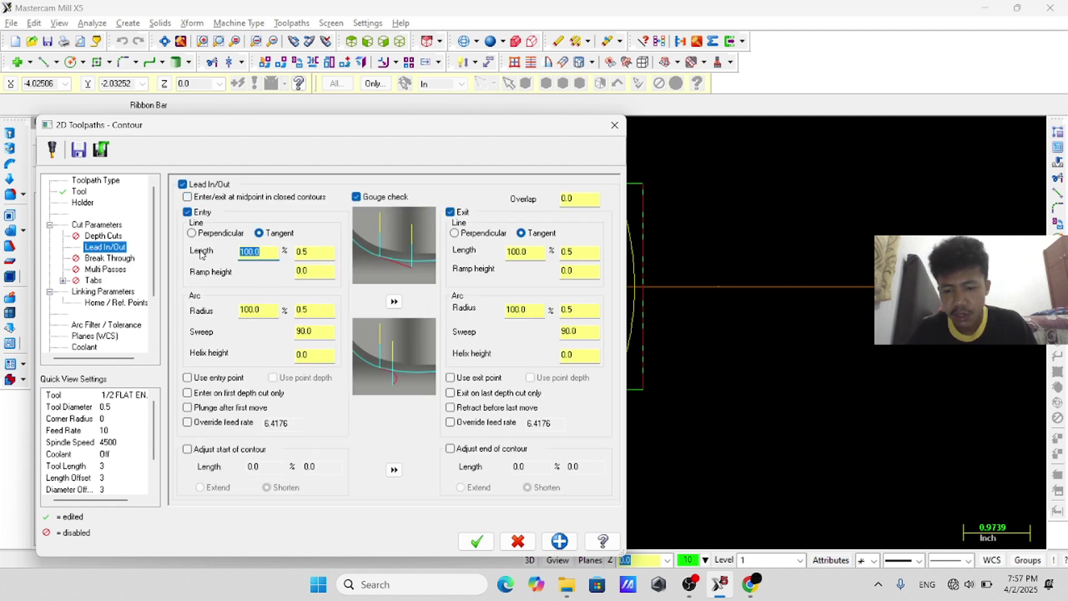
{"action": "type", "text": "75"}
{"action": "left_click_drag", "start_coordinate": [261, 310], "coordinate": [237, 310]}
{"action": "type", "text": "7"}
{"action": "left_click", "coordinate": [394, 301]}
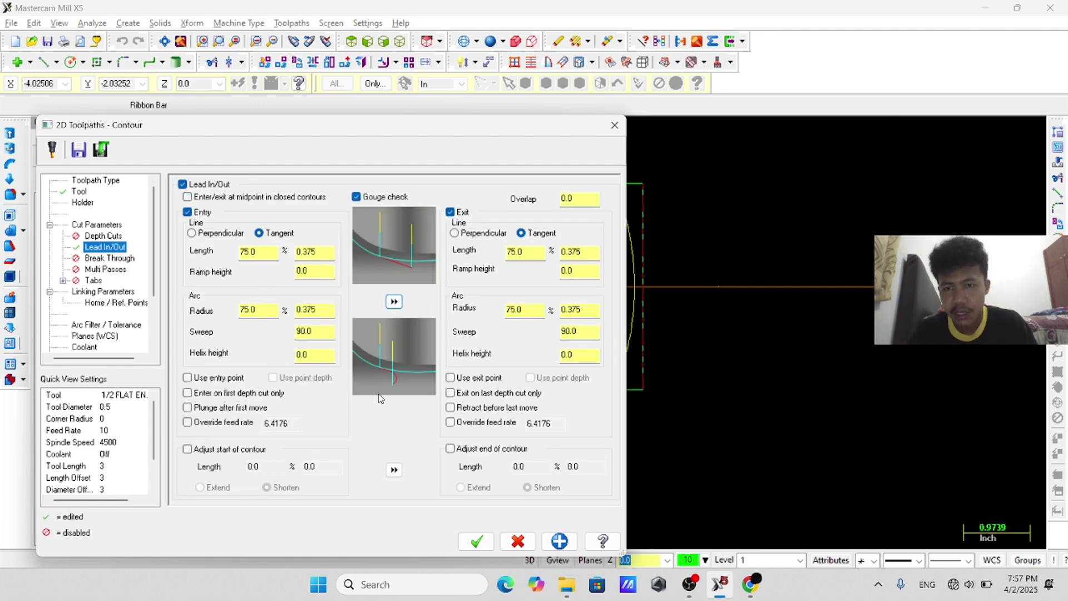
- Enable contour multi passes with rough spacing 0, one finish pass and finish spacing 0.03
{"action": "left_click", "coordinate": [105, 271]}
{"action": "left_click", "coordinate": [200, 199]}
{"action": "left_click_drag", "start_coordinate": [327, 253], "coordinate": [304, 258]}
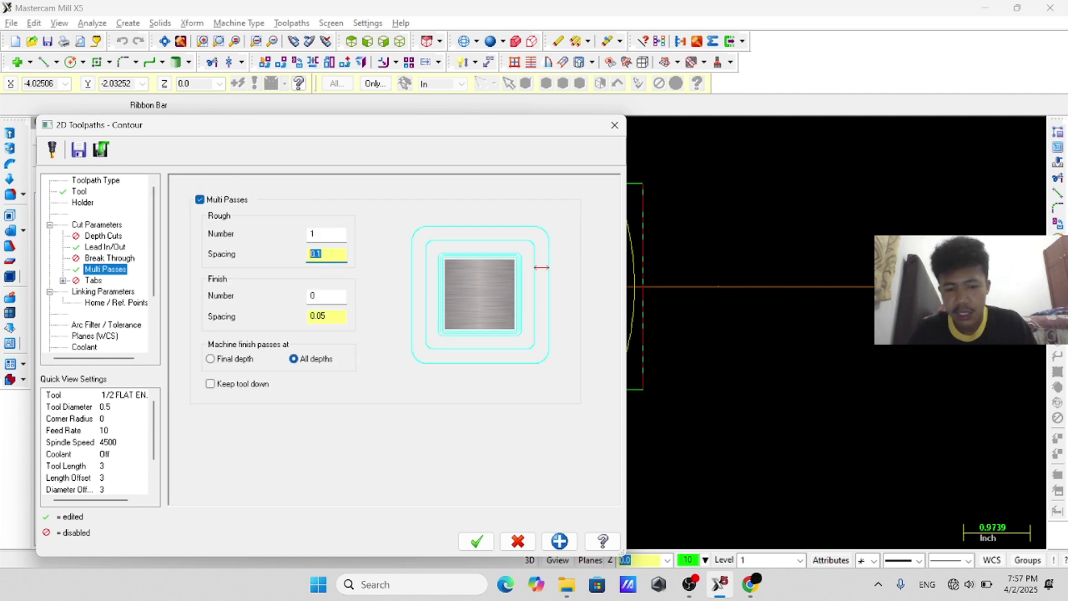
{"action": "type", "text": "0"}
{"action": "left_click_drag", "start_coordinate": [330, 293], "coordinate": [265, 294]}
{"action": "type", "text": "1"}
{"action": "left_click", "coordinate": [335, 316]}
{"action": "key", "text": "BackSpace"}
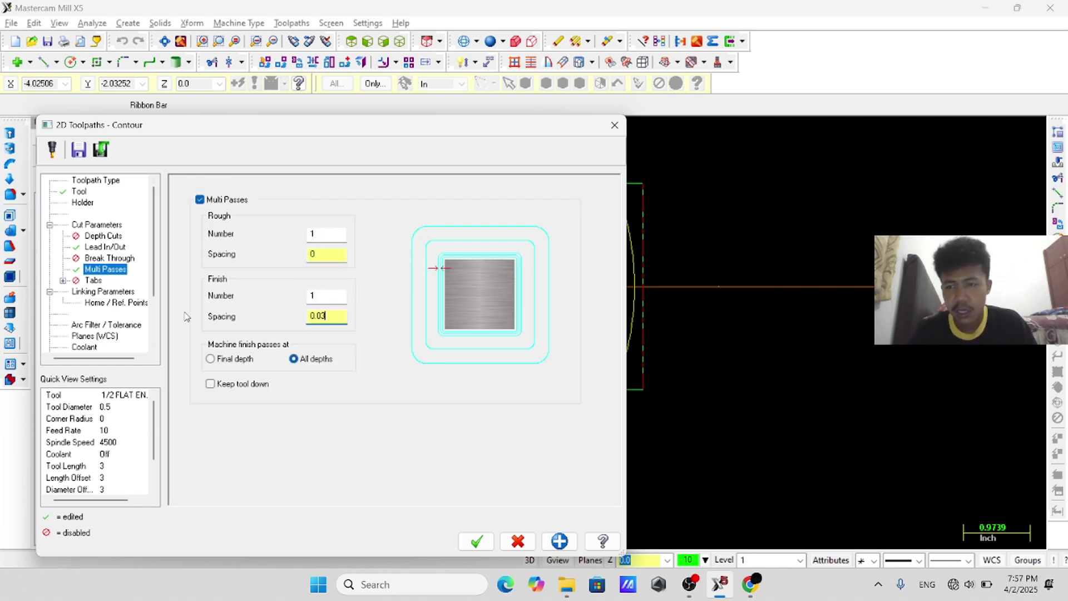
{"action": "type", "text": "3"}
- Set the contour depth to absolute -0.125, turn flood coolant on and accept the contour parameters
{"action": "left_click", "coordinate": [103, 291]}
{"action": "left_click", "coordinate": [333, 475]}
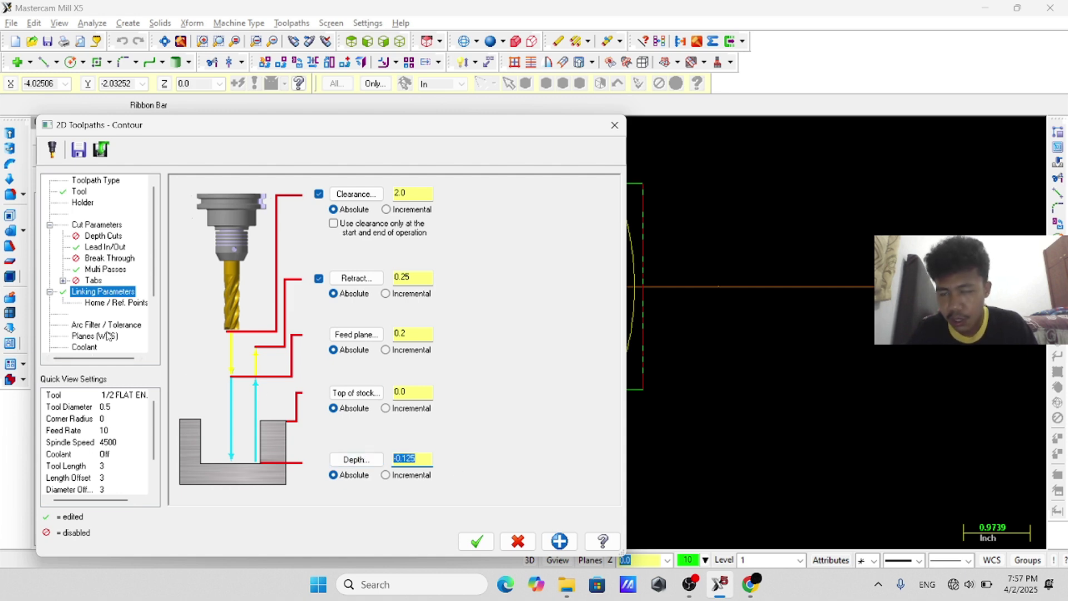
{"action": "left_click", "coordinate": [83, 346]}
{"action": "left_click", "coordinate": [408, 259]}
{"action": "left_click", "coordinate": [410, 272]}
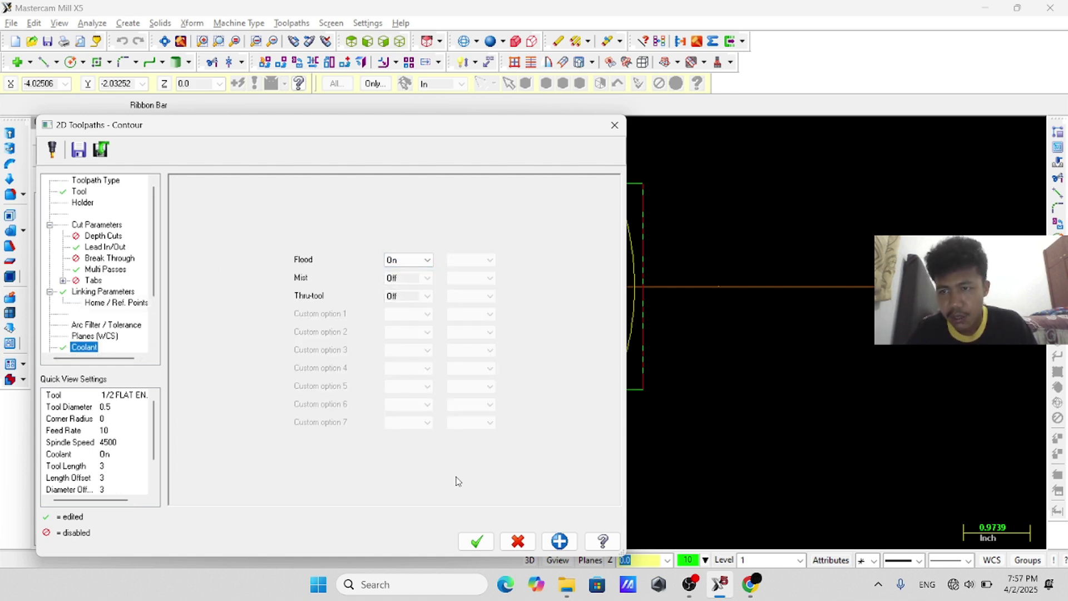
{"action": "left_click", "coordinate": [476, 541]}
- Edit the pocket toolpath's finishing lead-in line length and arc radius to 75% and copy them to the exit
{"action": "left_click", "coordinate": [128, 345]}
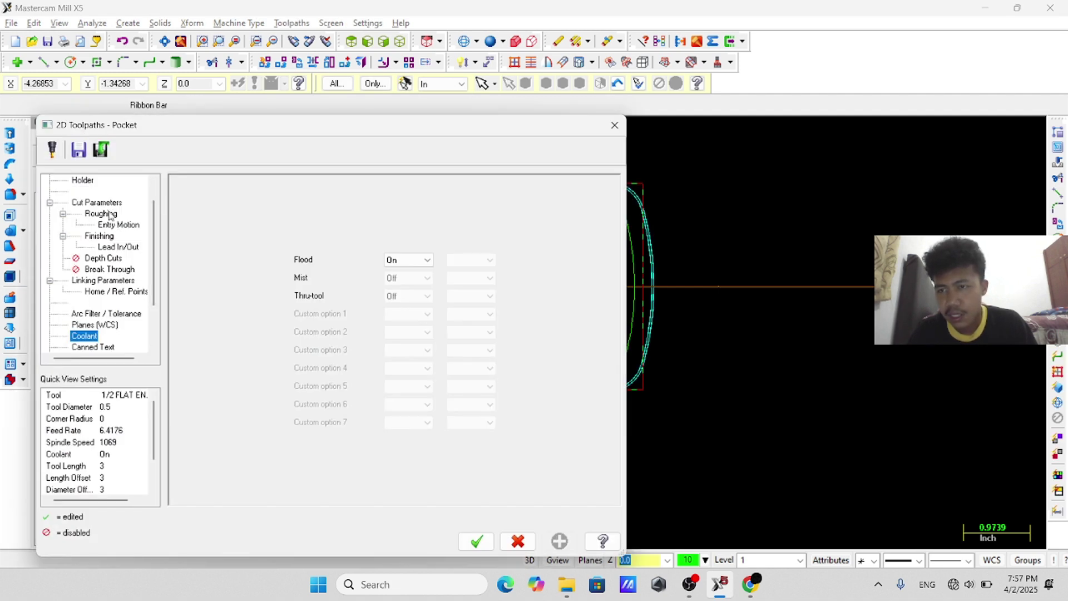
{"action": "left_click", "coordinate": [108, 213]}
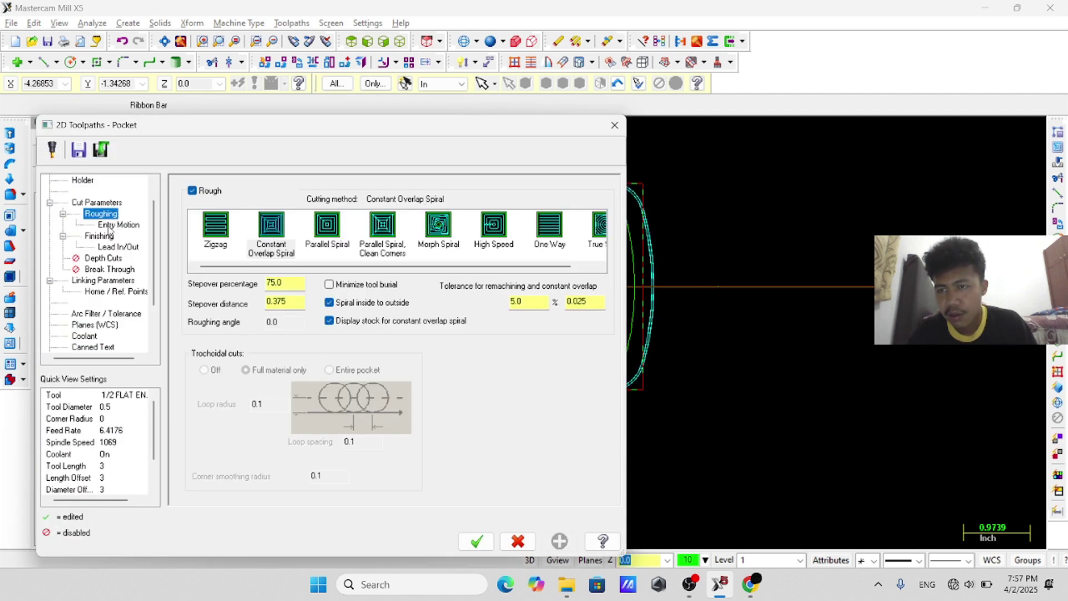
{"action": "left_click", "coordinate": [107, 247]}
{"action": "double_click", "coordinate": [237, 267]}
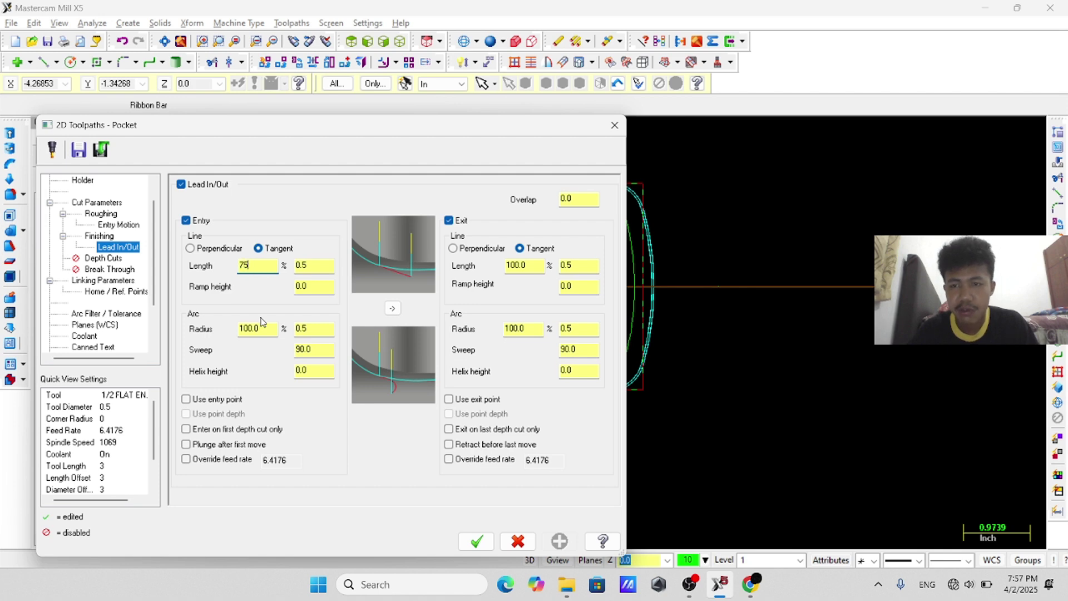
{"action": "left_click_drag", "start_coordinate": [260, 327], "coordinate": [225, 329]}
{"action": "type", "text": "75"}
{"action": "left_click", "coordinate": [397, 310]}
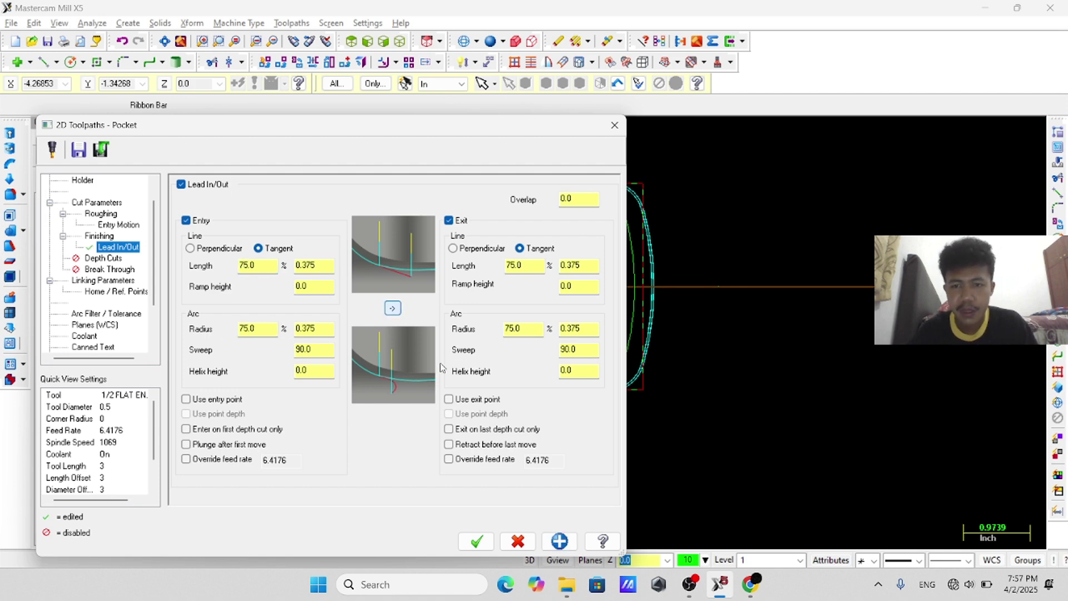
{"action": "left_click", "coordinate": [487, 545]}
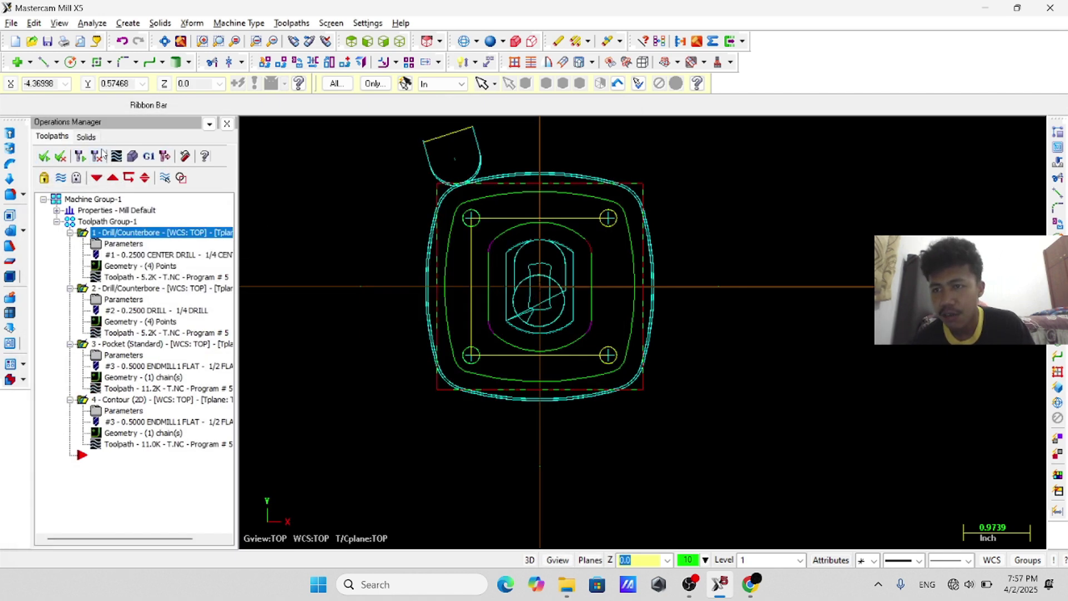
- Verify the drill, pocket and contour toolpaths on the stock in isometric view and inspect the machined plate
{"action": "left_click", "coordinate": [399, 41]}
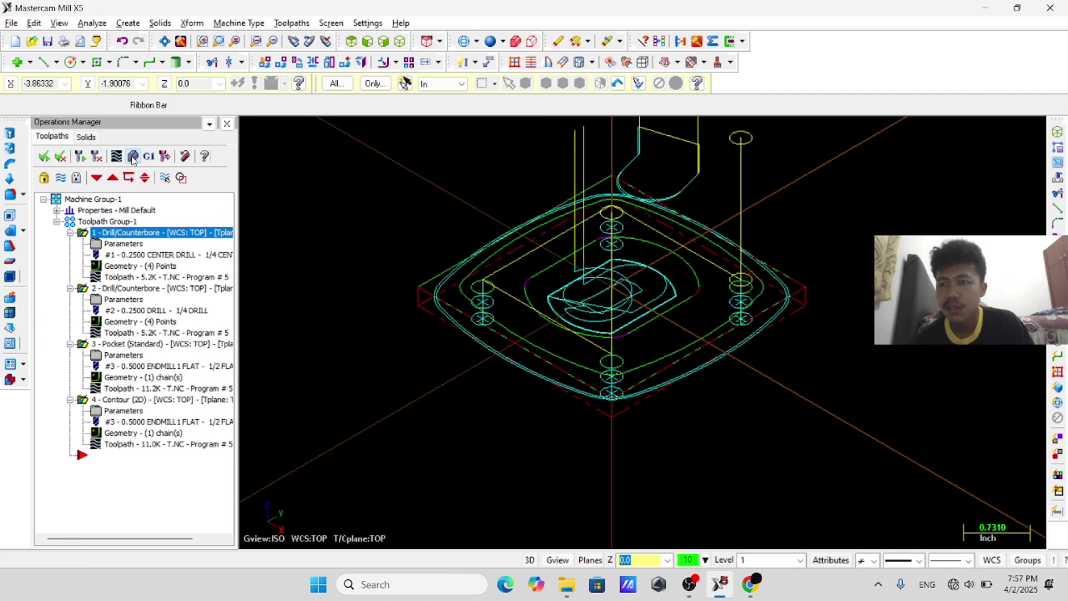
{"action": "left_click", "coordinate": [133, 156]}
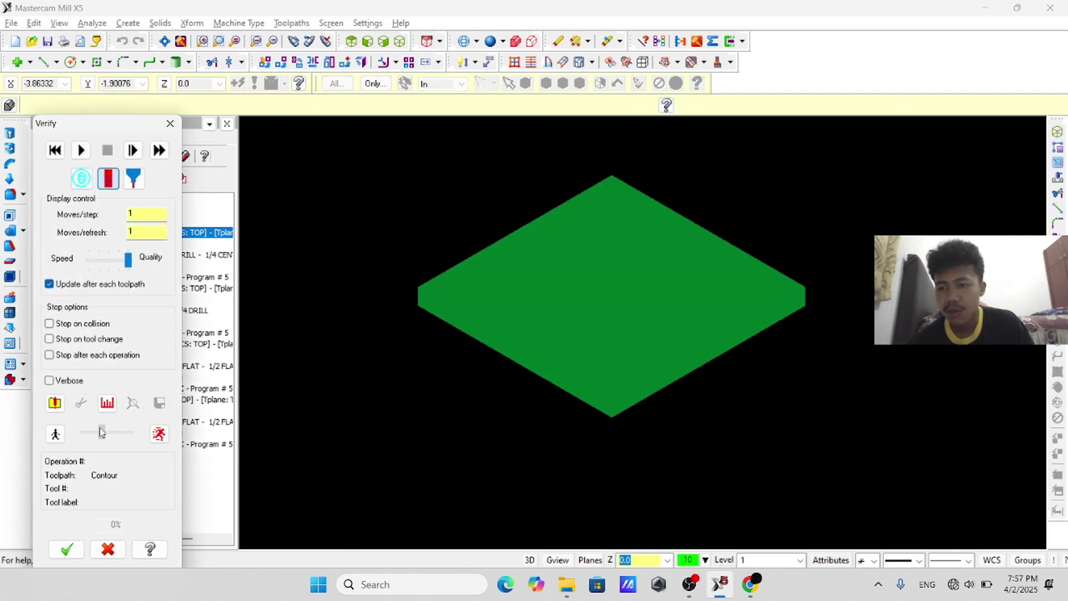
{"action": "left_click_drag", "start_coordinate": [101, 432], "coordinate": [104, 432]}
{"action": "left_click", "coordinate": [81, 150]}
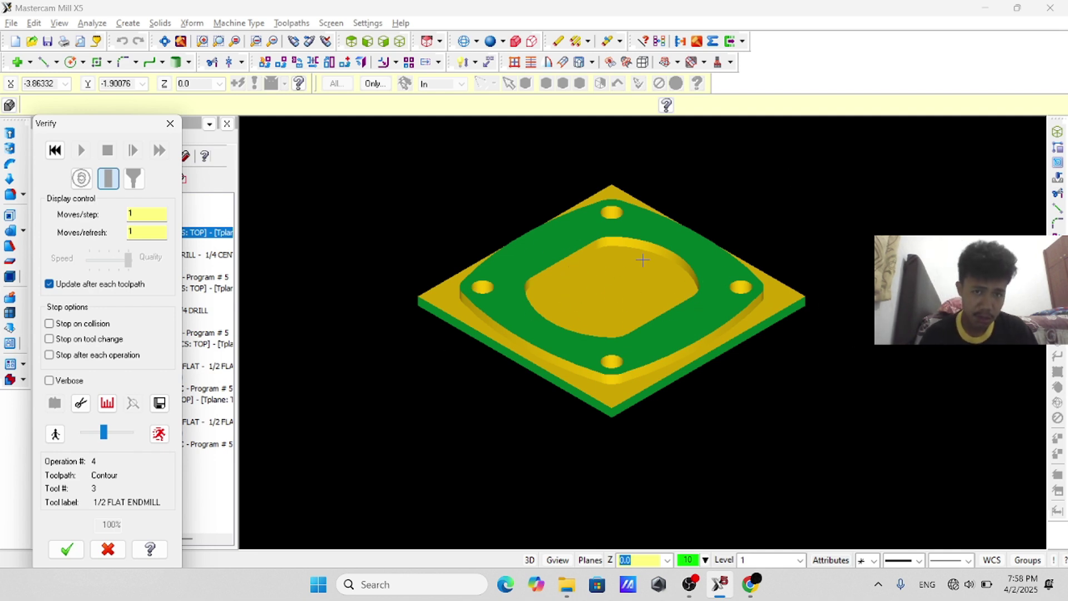
{"action": "mouse_move", "coordinate": [640, 341]}
{"action": "middle_mouse_down"}
{"action": "mouse_move", "coordinate": [648, 439]}
{"action": "mouse_move", "coordinate": [637, 351]}
{"action": "middle_mouse_up"}
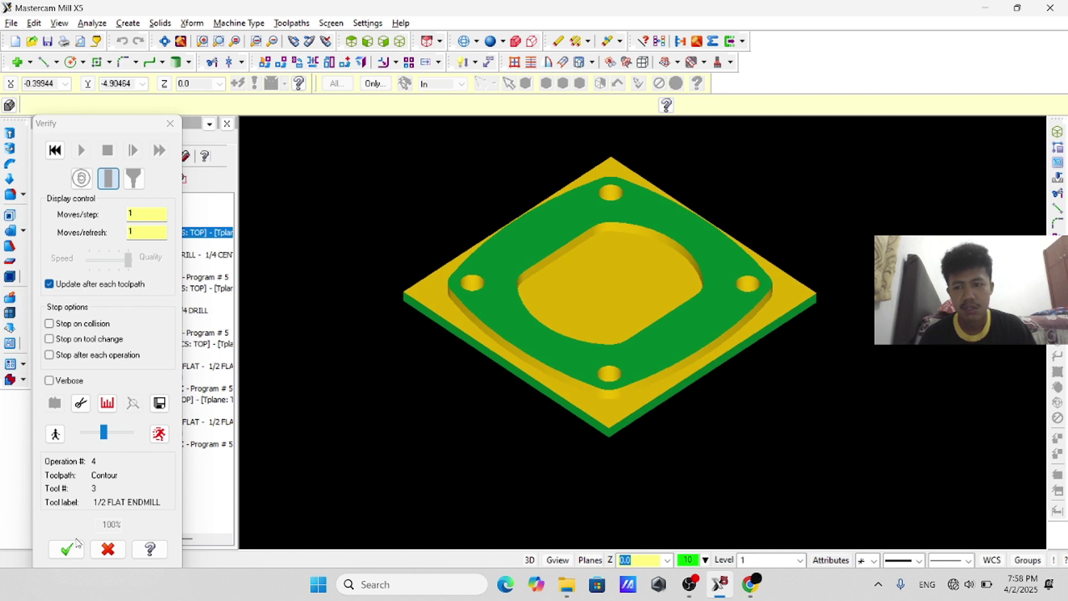
{"action": "mouse_move", "coordinate": [692, 596]}
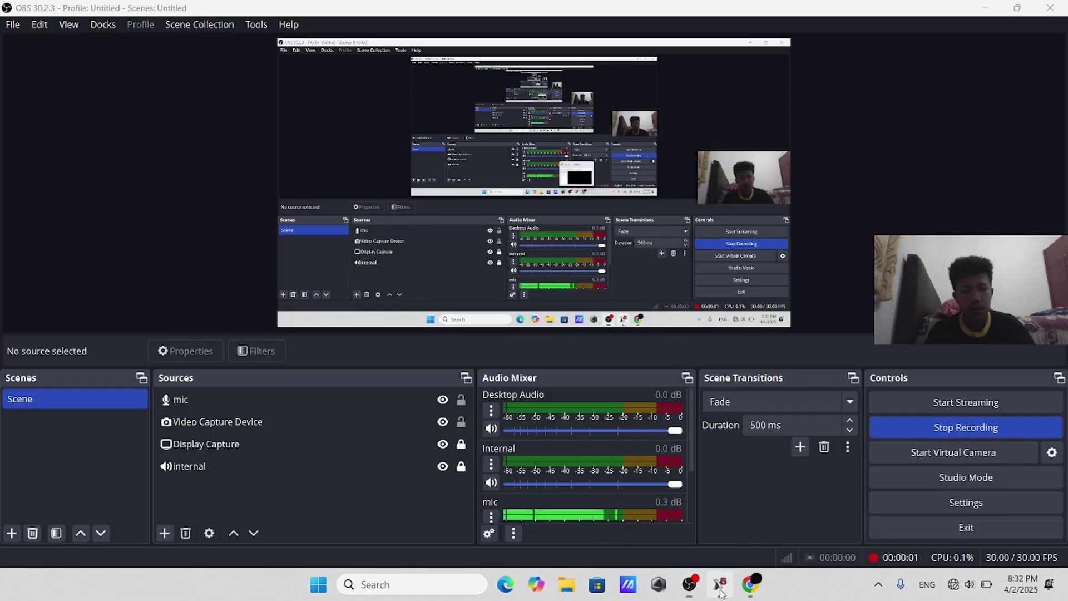
{"action": "left_click", "coordinate": [690, 582]}
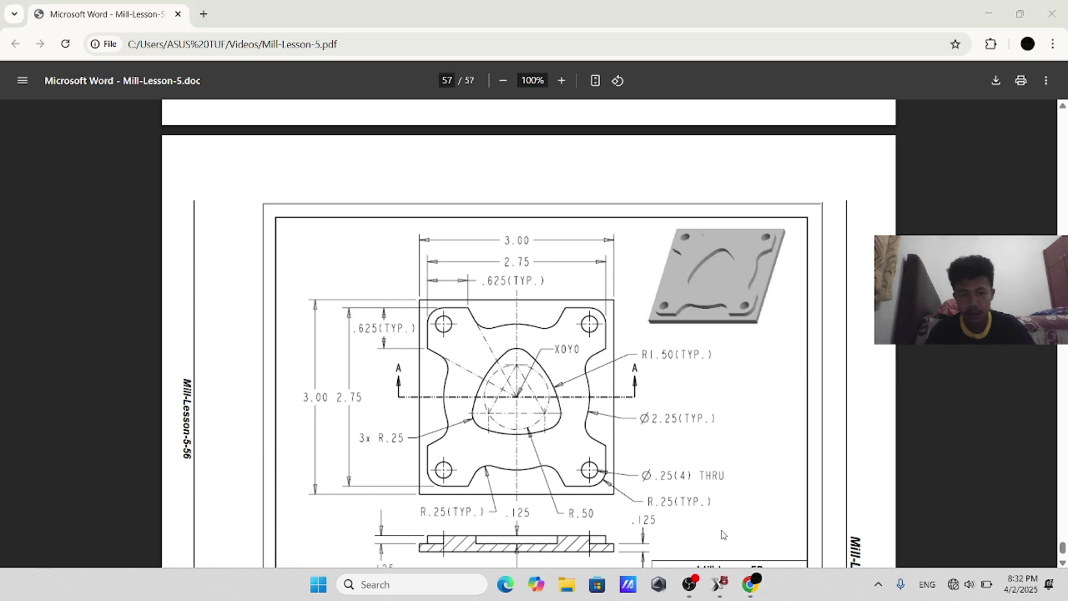
- Switch to Mastercam and draw a 3.0 by 3.0 rectangle centred on the origin
{"action": "left_click", "coordinate": [720, 584]}
{"action": "left_click", "coordinate": [96, 61]}
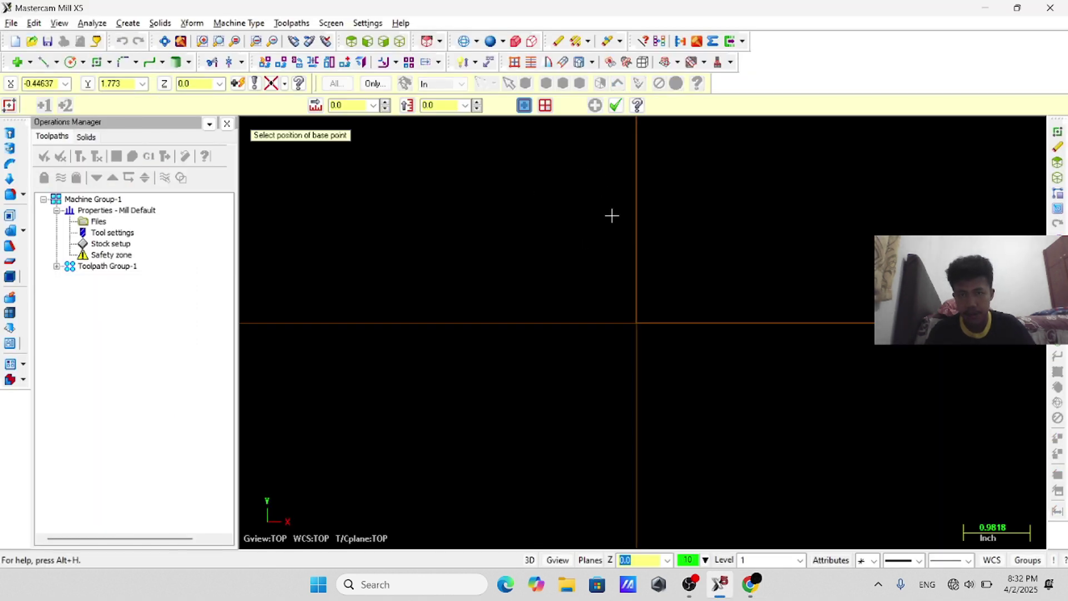
{"action": "left_click", "coordinate": [636, 324]}
{"action": "type", "text": "35"}
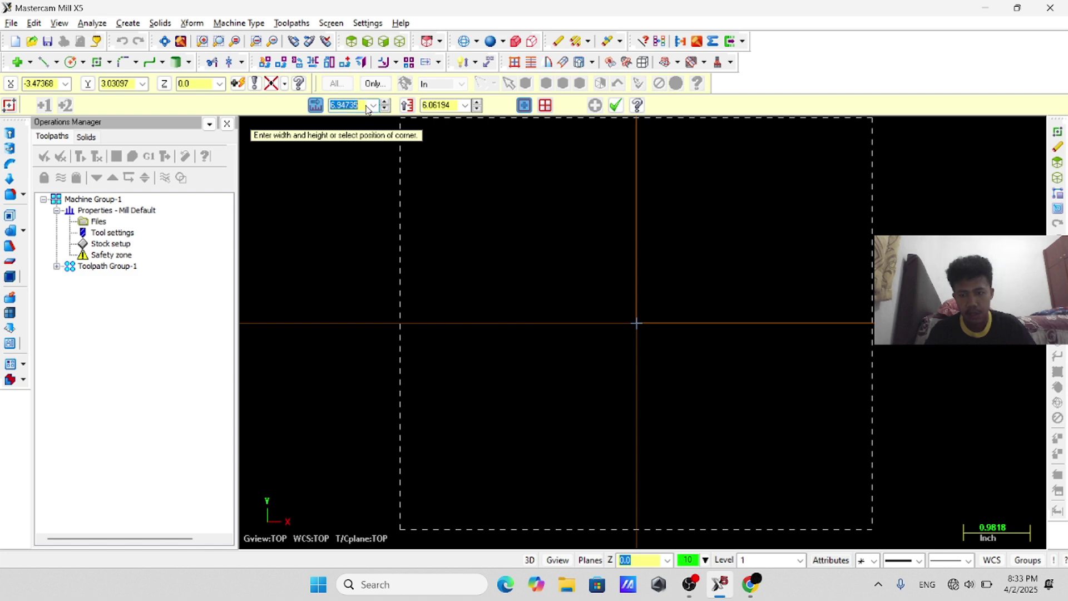
{"action": "key", "text": "Tab"}
{"action": "type", "text": "3"}
{"action": "key", "text": "Return"}
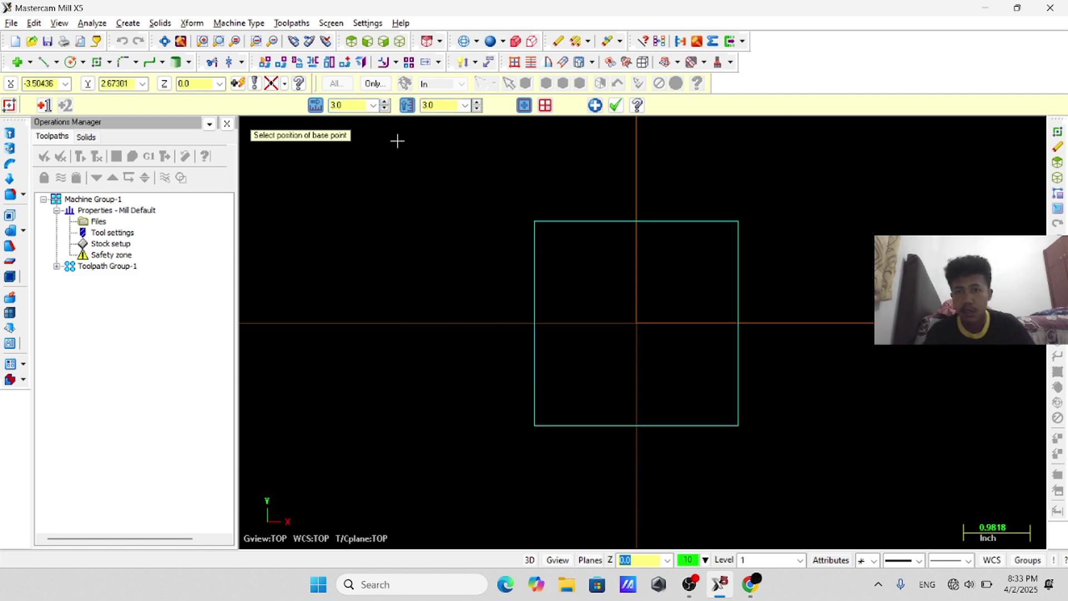
- Draw a 2.75 by 2.75 rectangle centred on the origin inside the outer square
{"action": "left_click", "coordinate": [636, 323]}
{"action": "type", "text": "2.7"}
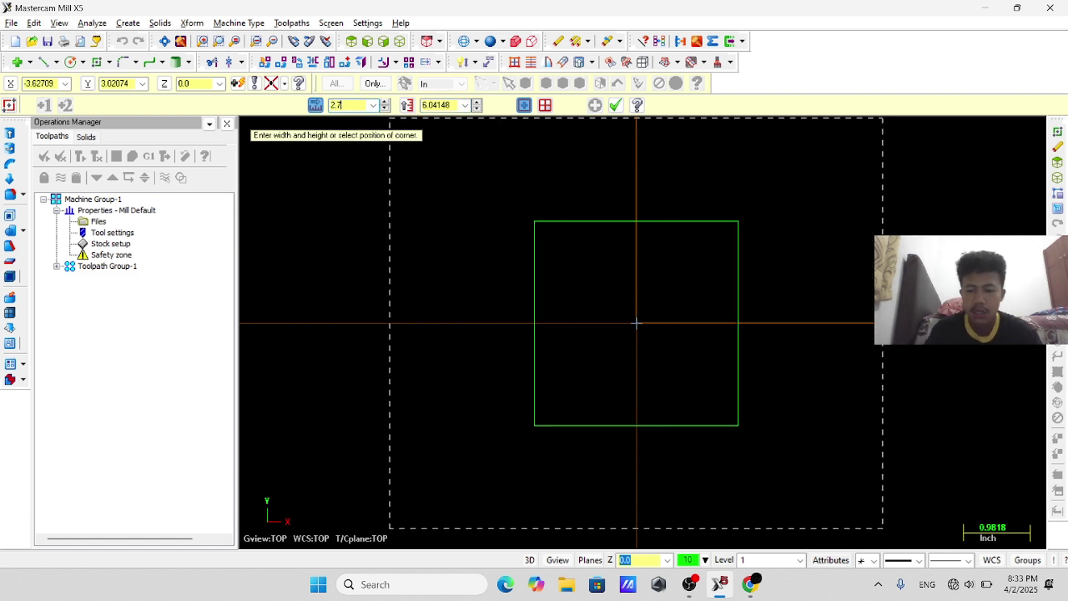
{"action": "type", "text": "5"}
{"action": "key", "text": "alt+Tab"}
{"action": "key", "text": "alt+Tab"}
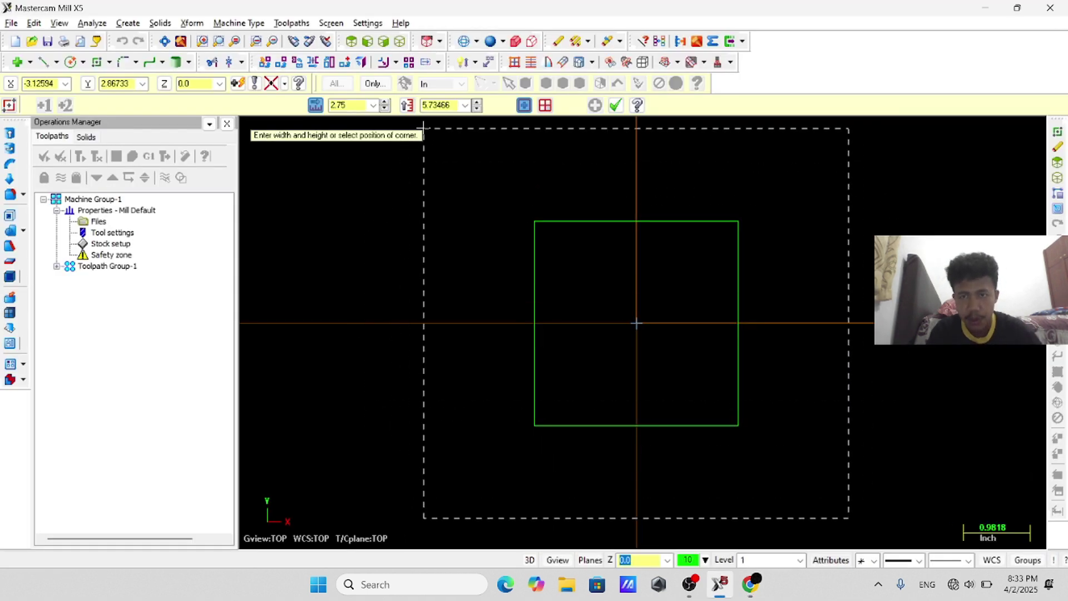
{"action": "left_click", "coordinate": [451, 105]}
{"action": "key", "text": "Return"}
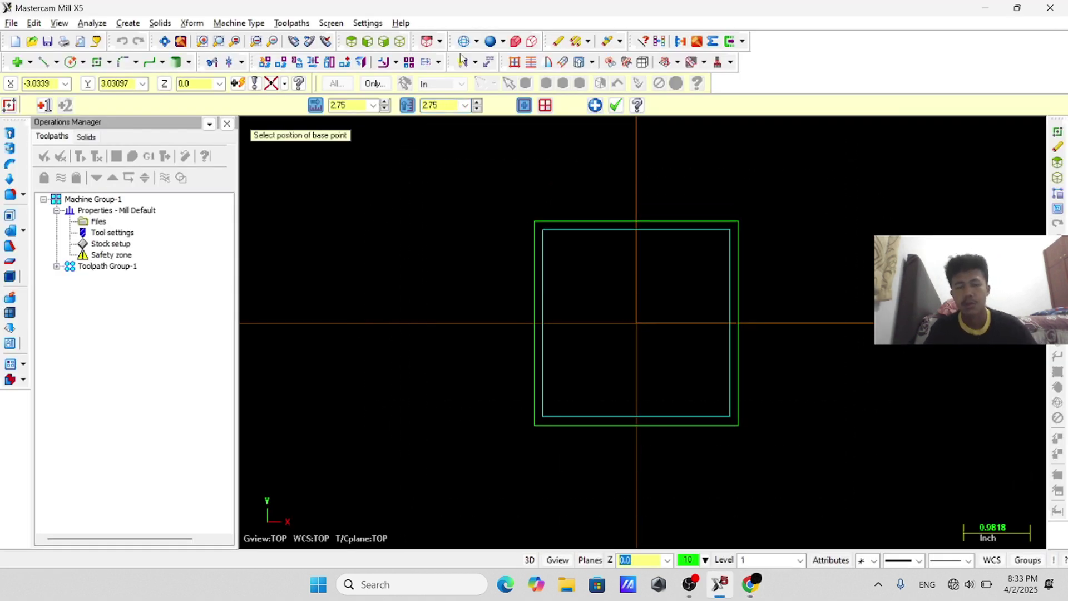
- Check the PDF drawing and draw a 0.625 horizontal line from the inner square's upper-left corner along its top edge
{"action": "scroll", "coordinate": [714, 183], "scroll_direction": "up", "scroll_amount": 6}
{"action": "left_click", "coordinate": [43, 62]}
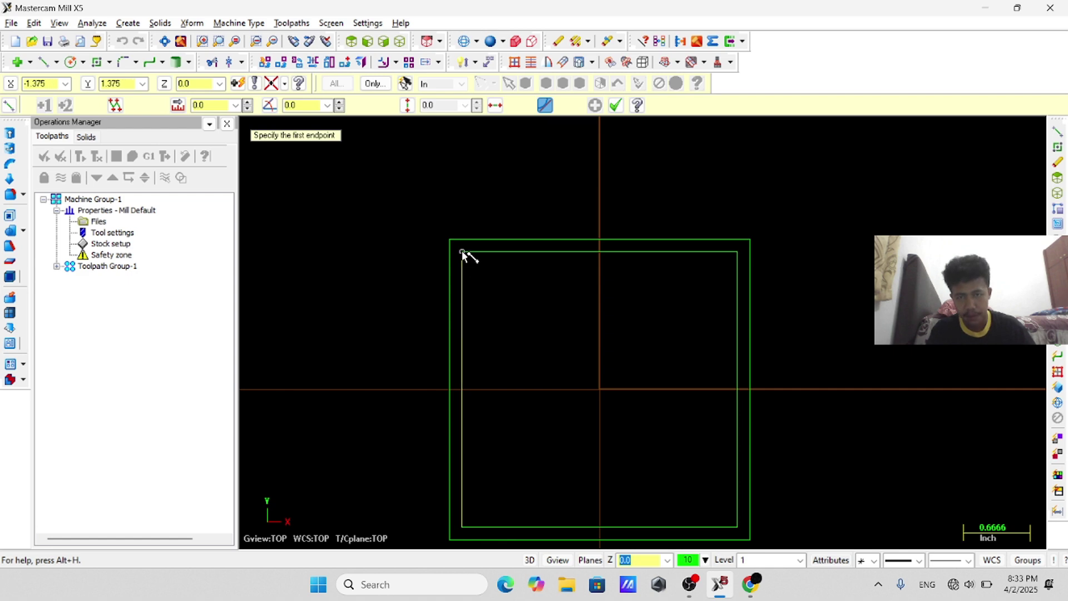
{"action": "left_click", "coordinate": [463, 252]}
{"action": "key", "text": "alt+Tab"}
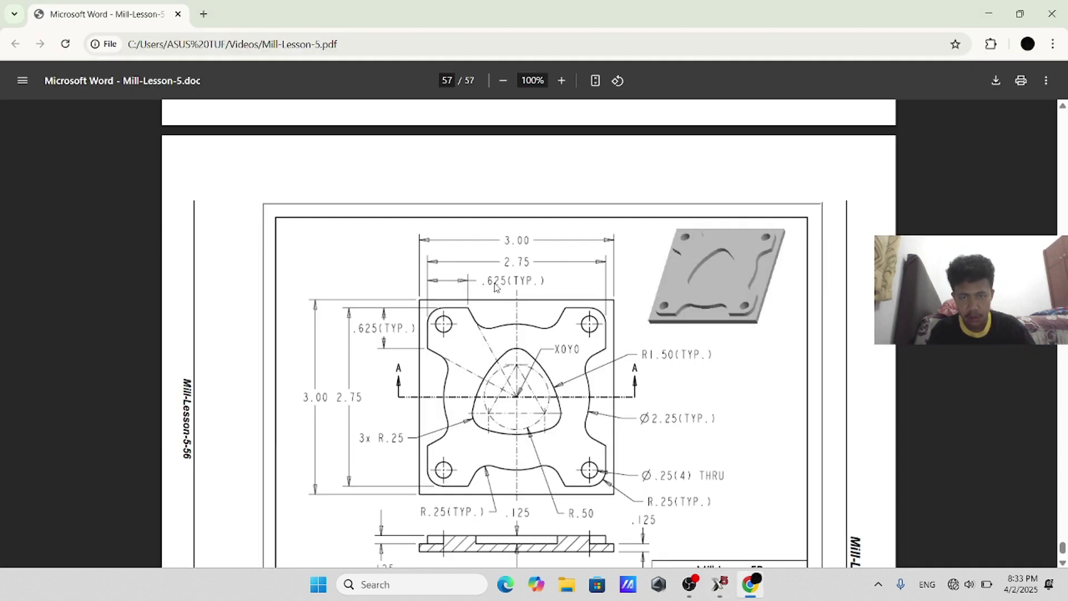
{"action": "key", "text": "alt+Tab"}
{"action": "left_click", "coordinate": [229, 107]}
{"action": "type", "text": "0.625"}
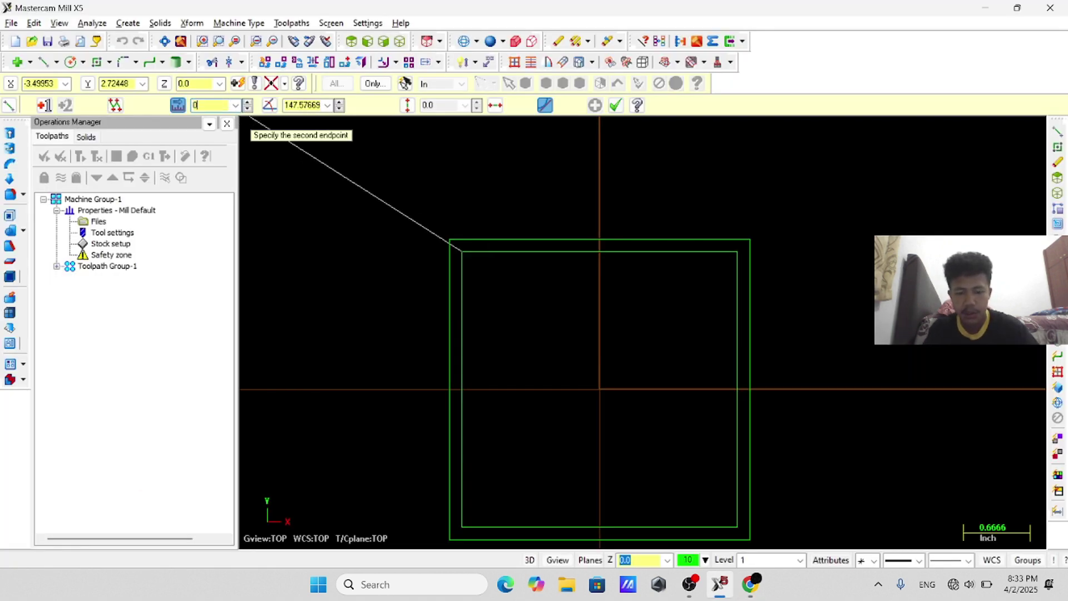
{"action": "left_click", "coordinate": [568, 251]}
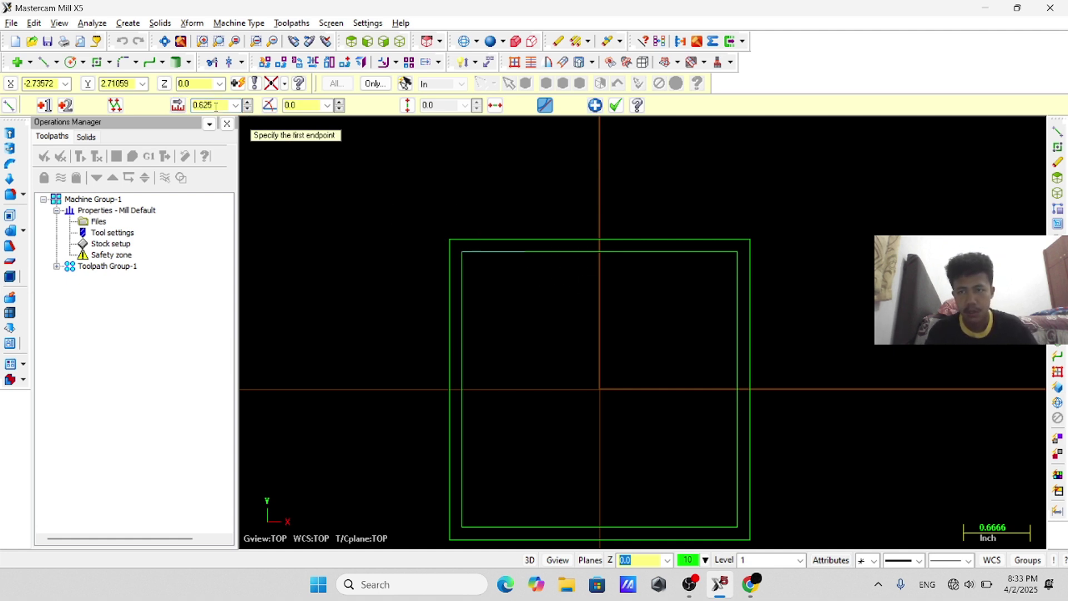
- Draw a 0.625 vertical line down from the inner square's upper-left corner along its left edge
{"action": "left_click", "coordinate": [462, 253]}
{"action": "left_click", "coordinate": [227, 105]}
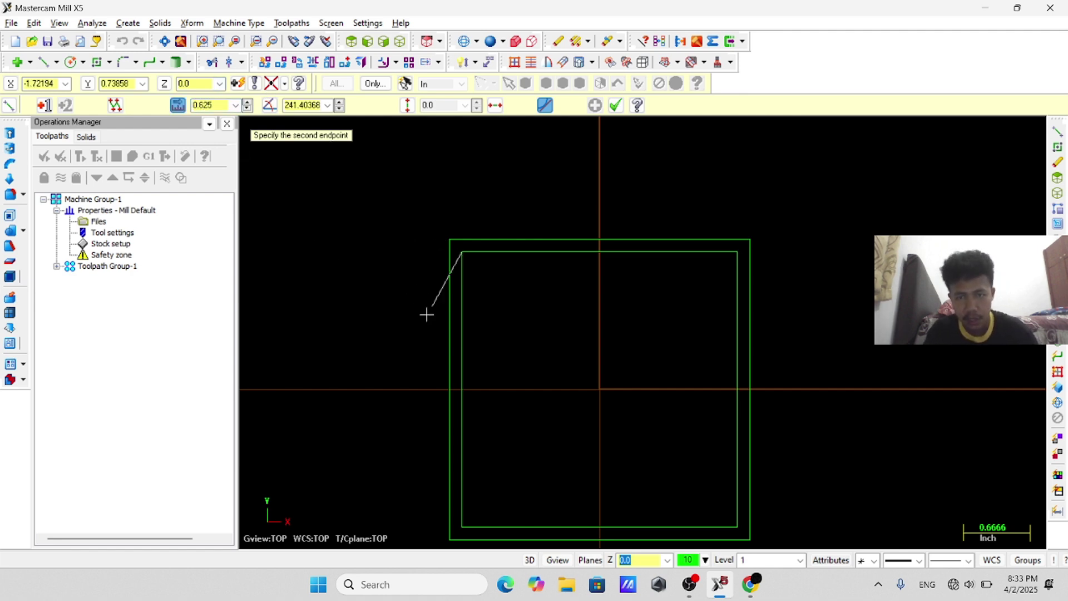
{"action": "left_click", "coordinate": [462, 334]}
{"action": "key", "text": "Escape"}
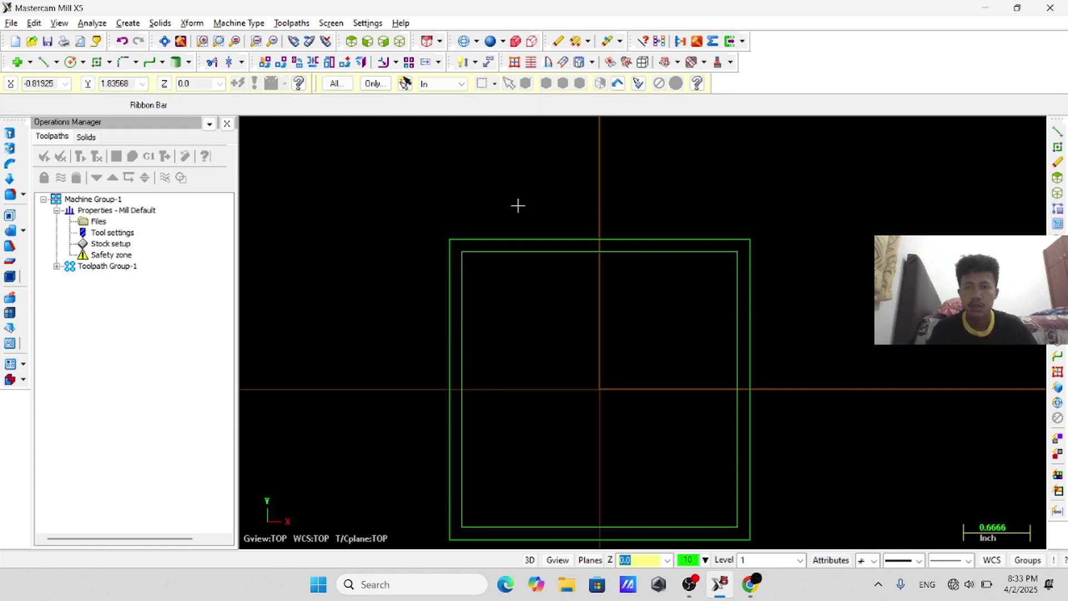
- Remove the four edges of the 2.75 square with the divide option of Trim
{"action": "left_click", "coordinate": [212, 62]}
{"action": "left_click", "coordinate": [598, 253]}
{"action": "left_click", "coordinate": [736, 453]}
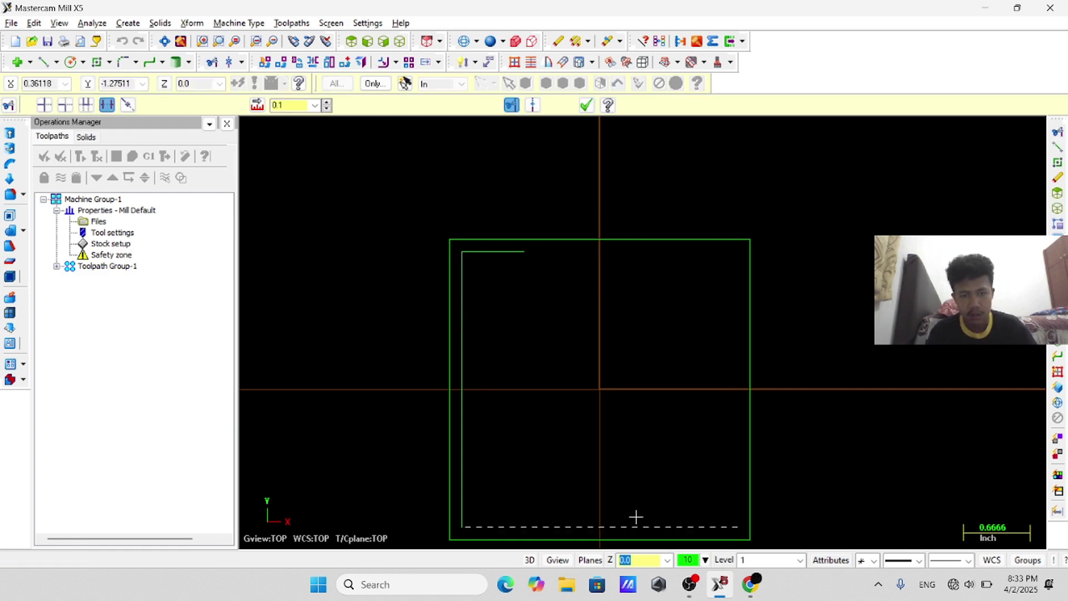
{"action": "left_click", "coordinate": [634, 526]}
{"action": "left_click", "coordinate": [462, 423]}
{"action": "key", "text": "Escape"}
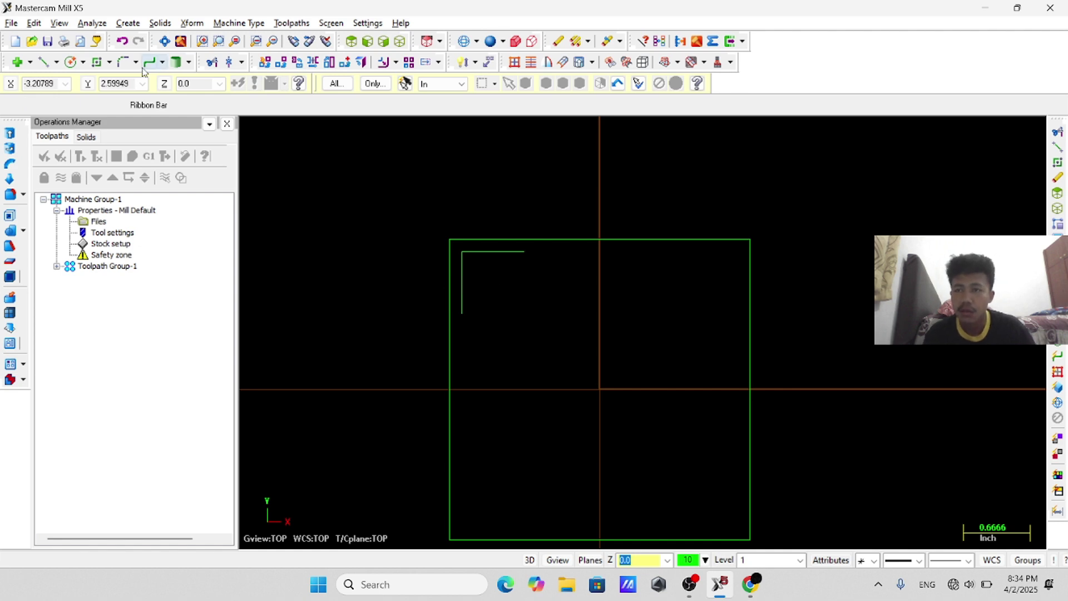
- Draw two lines joining the free ends of the 0.625 horizontal and vertical lines to the origin
{"action": "left_click", "coordinate": [43, 61]}
{"action": "left_click", "coordinate": [462, 314]}
{"action": "left_click", "coordinate": [599, 387]}
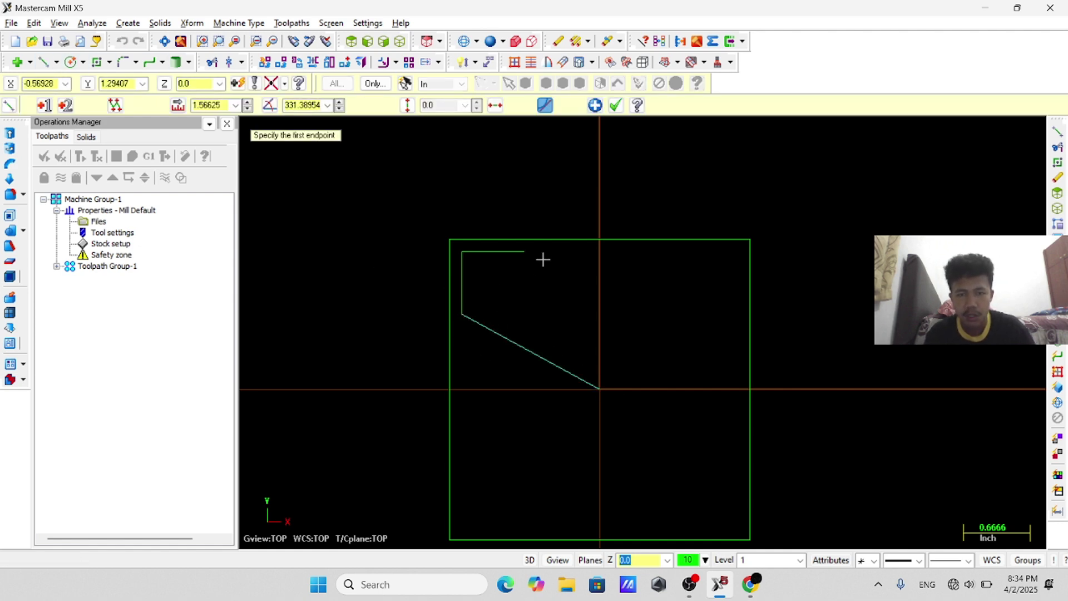
{"action": "left_click", "coordinate": [524, 251]}
{"action": "left_click", "coordinate": [599, 387]}
- Draw a 2.25 diameter circle centred on the origin, checking the diameter in the PDF drawing
{"action": "left_click", "coordinate": [70, 61]}
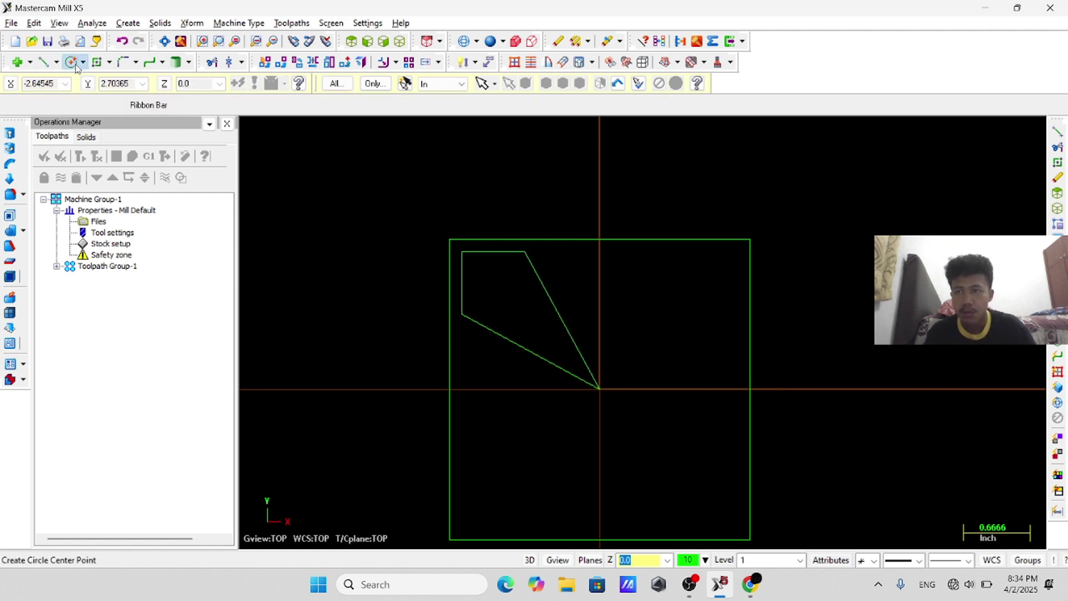
{"action": "left_click", "coordinate": [600, 388]}
{"action": "key", "text": "alt+Tab"}
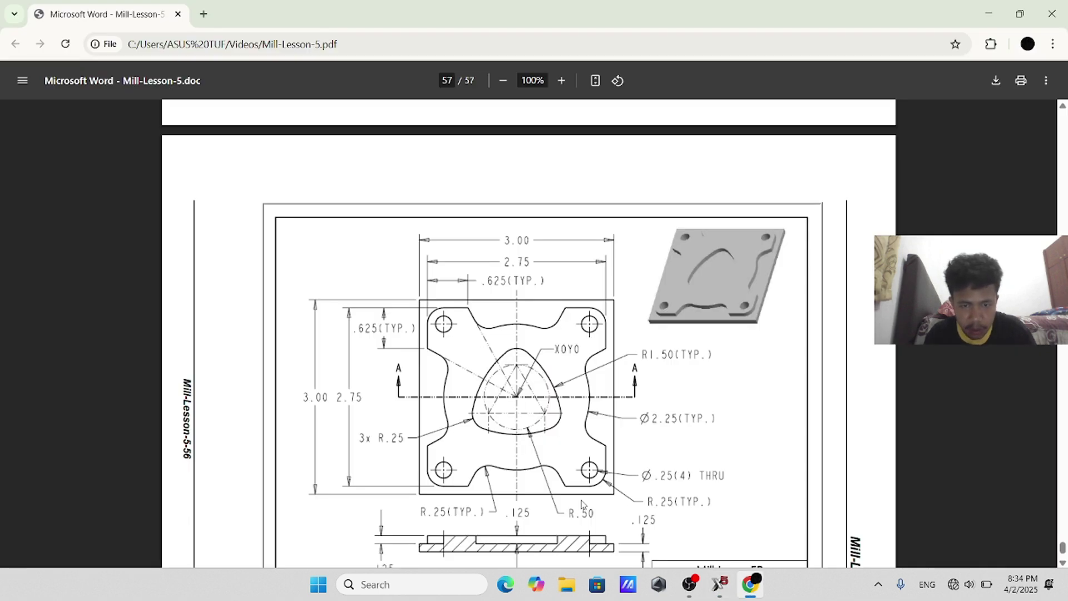
{"action": "key", "text": "alt+Tab"}
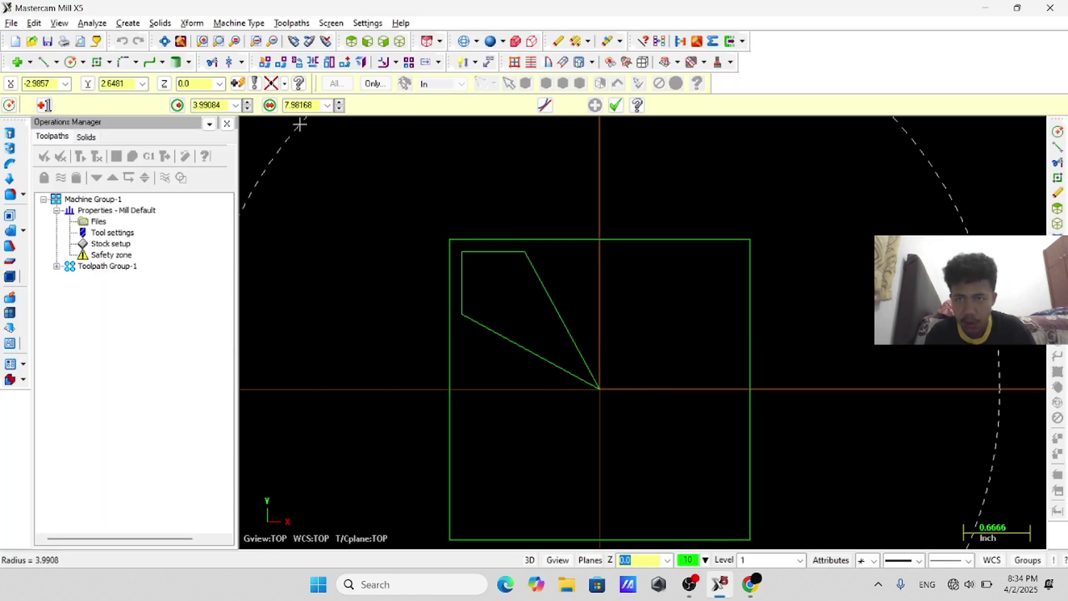
{"action": "left_click", "coordinate": [319, 105]}
{"action": "type", "text": "2.25"}
{"action": "key", "text": "Return"}
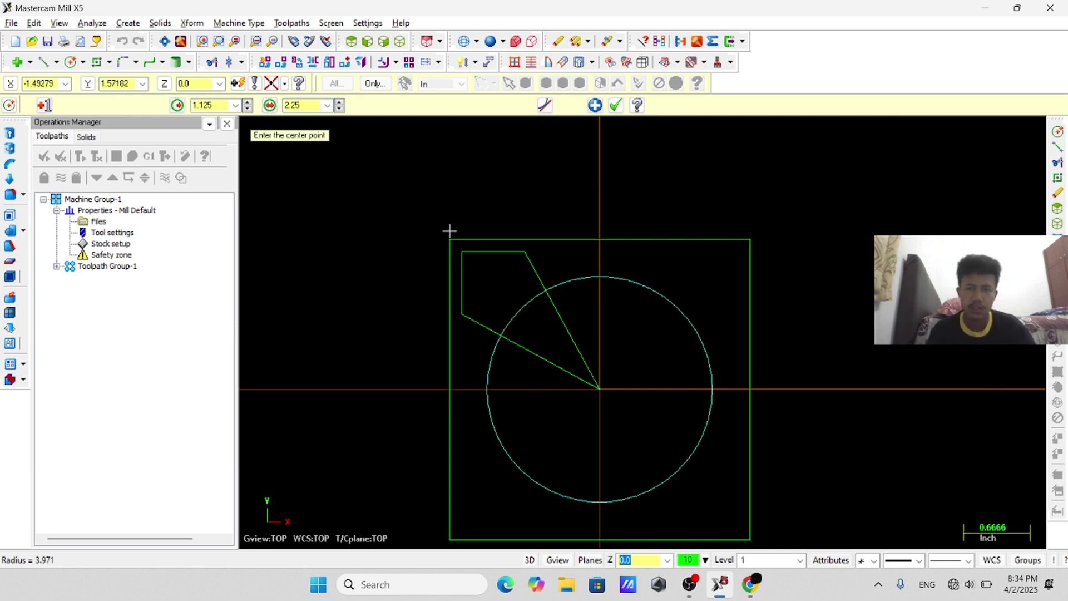
- Fillet the upper-left corner between the two 0.625 lines with a 0.25 radius and trimming enabled
{"action": "left_click", "coordinate": [123, 62]}
{"action": "key", "text": "alt+Tab"}
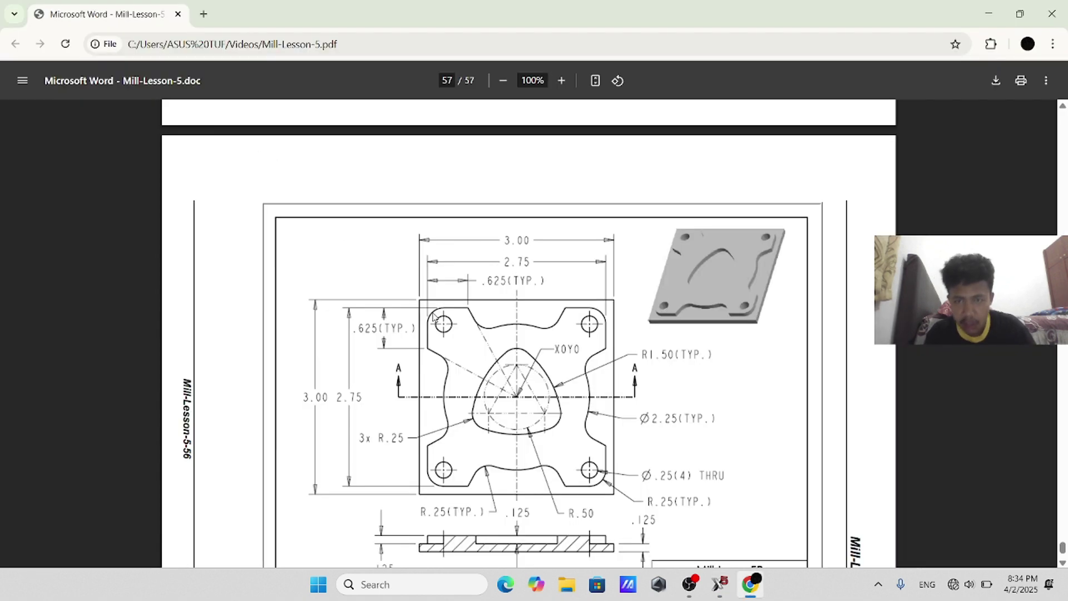
{"action": "key", "text": "alt+Tab"}
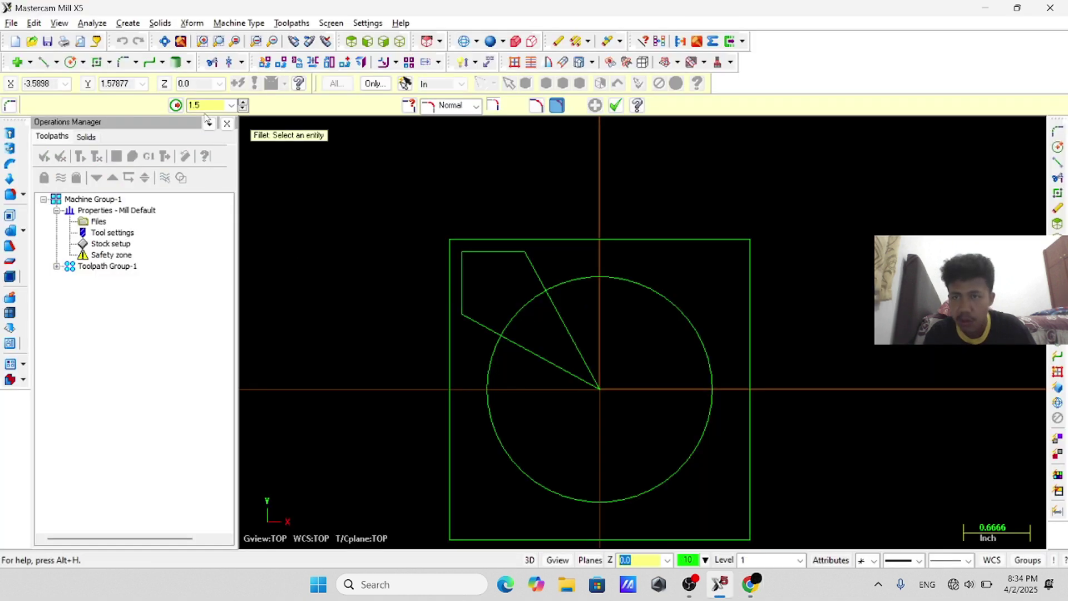
{"action": "double_click", "coordinate": [189, 105]}
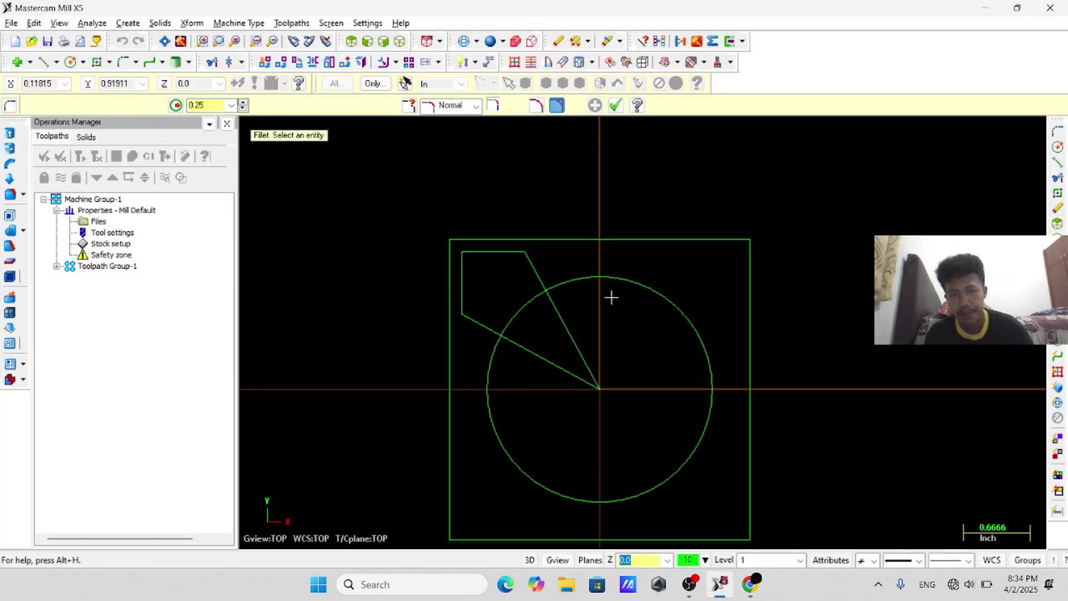
{"action": "left_click", "coordinate": [482, 253]}
{"action": "key", "text": "Escape"}
{"action": "left_click", "coordinate": [536, 106]}
{"action": "left_click", "coordinate": [490, 252]}
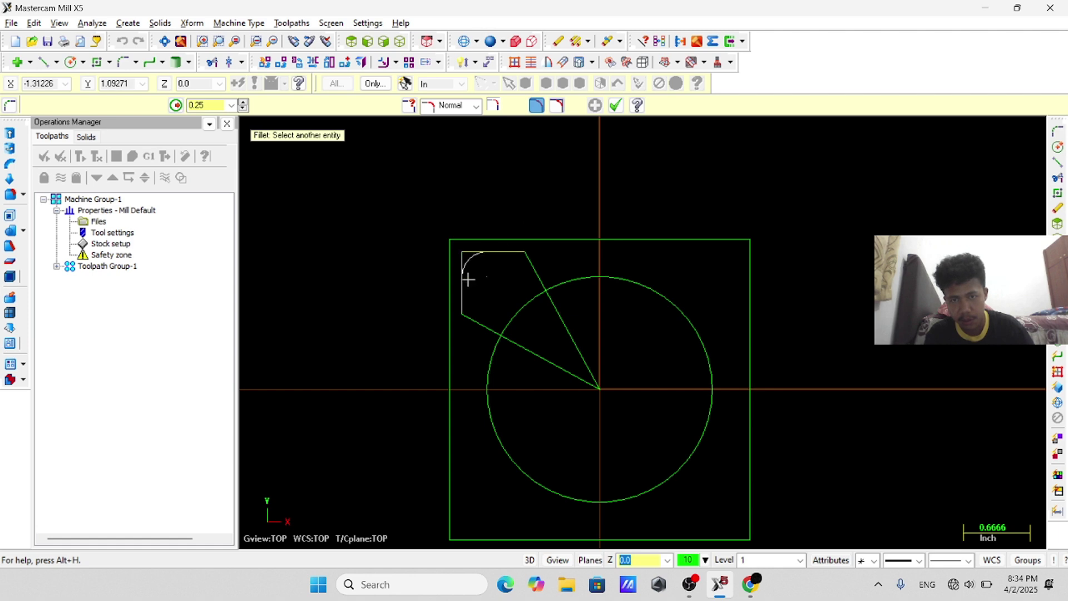
{"action": "left_click", "coordinate": [467, 279]}
{"action": "key", "text": "Escape"}
- Draw a 0.25 diameter hole circle at the centre of the upper-left corner fillet
{"action": "left_click", "coordinate": [69, 60]}
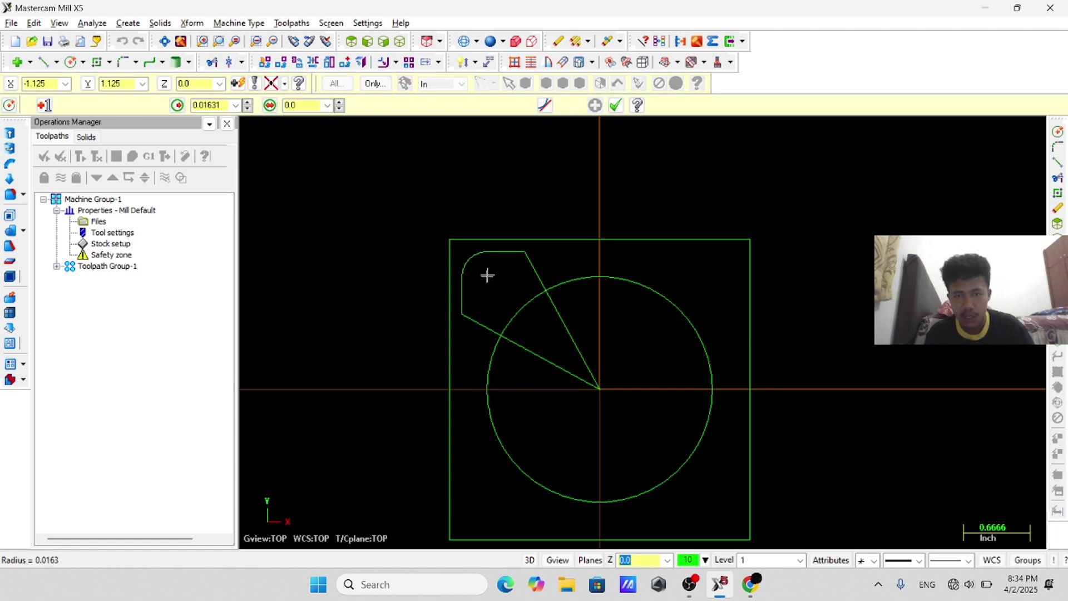
{"action": "key", "text": "alt+Tab"}
{"action": "key", "text": "alt+Tab"}
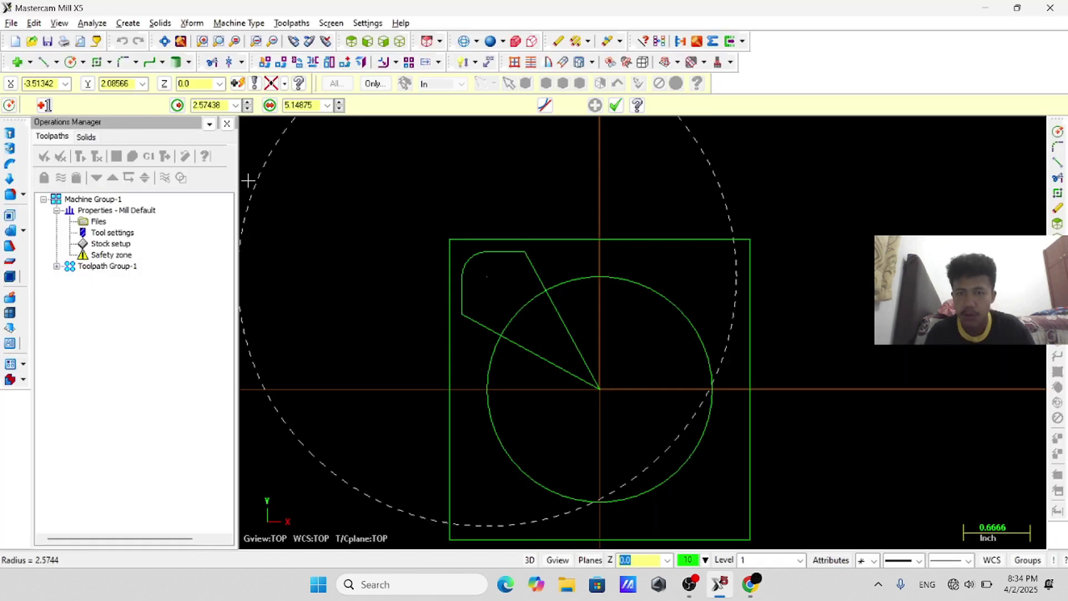
{"action": "left_click", "coordinate": [318, 104]}
{"action": "type", "text": "0.25"}
{"action": "key", "text": "Return"}
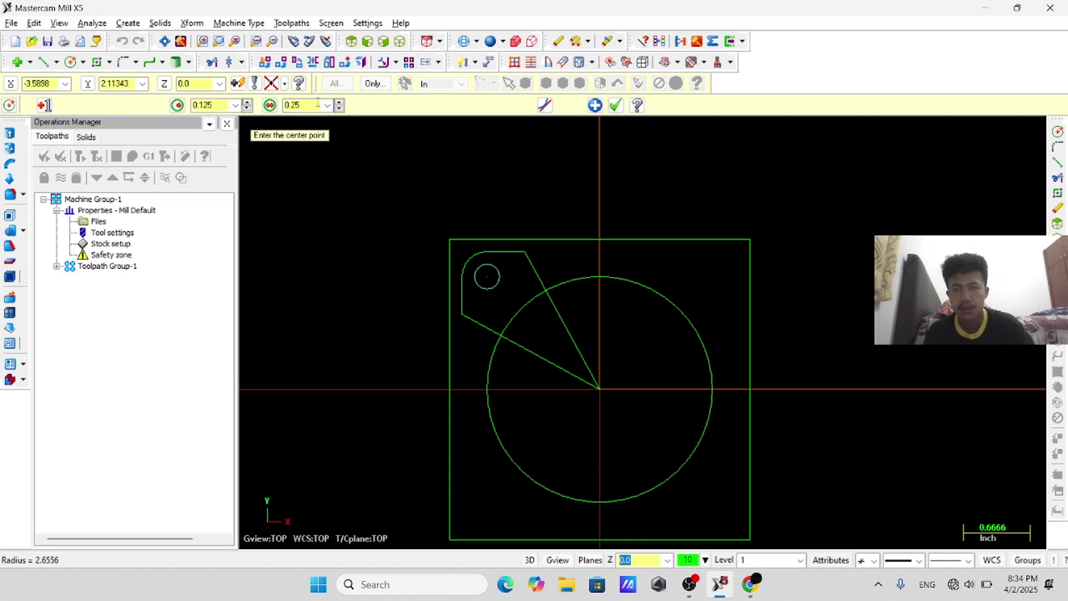
{"action": "key", "text": "Escape"}
- Check the PDF drawing and add a 0.25 untrimmed fillet between the upper slanted line and the 2.25 circle
{"action": "left_click", "coordinate": [124, 62]}
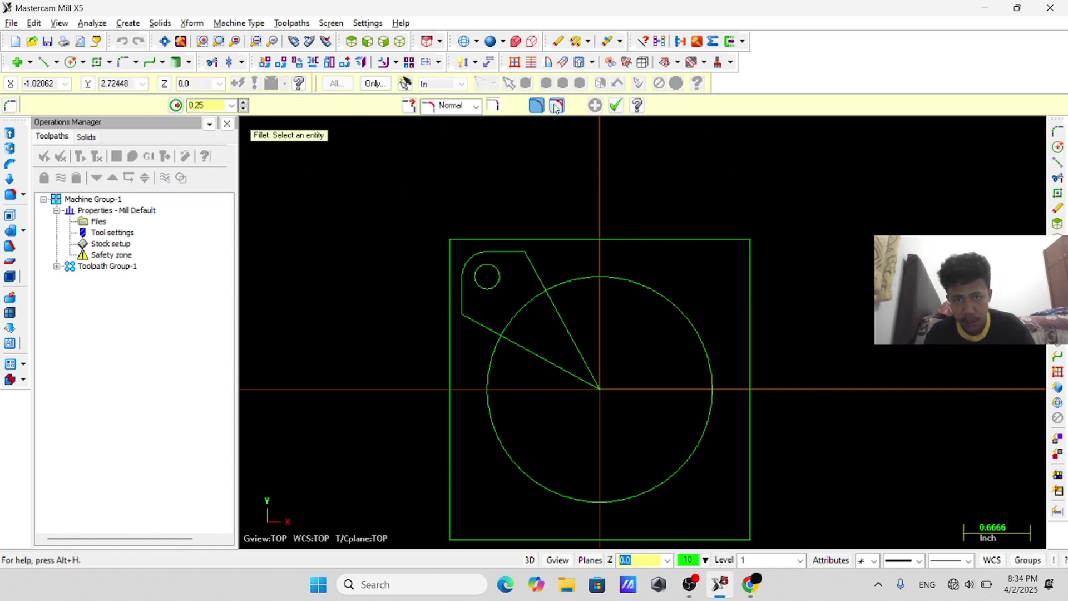
{"action": "key", "text": "alt+Tab"}
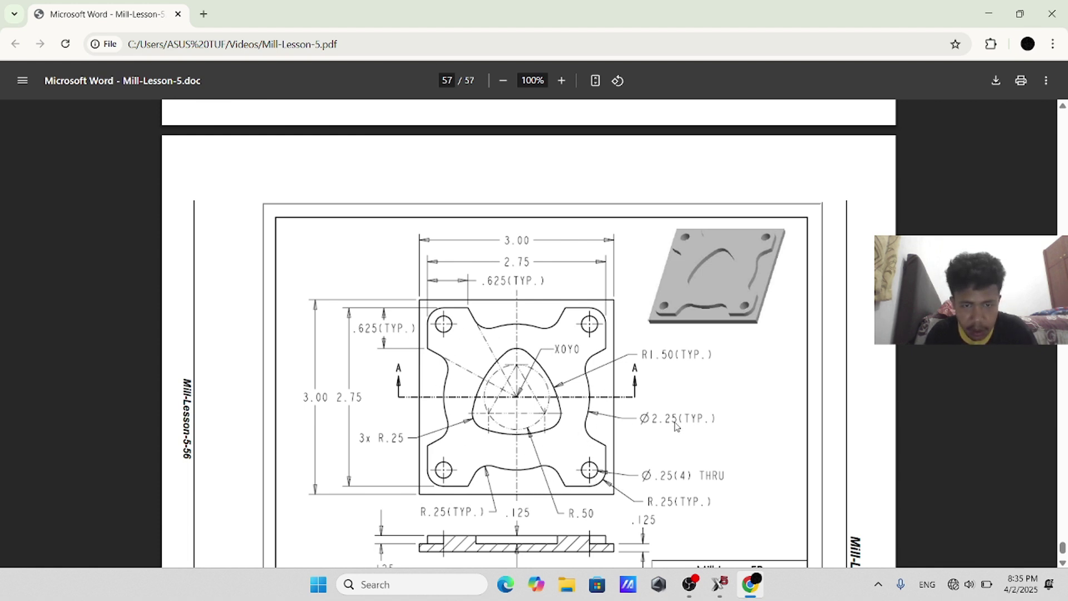
{"action": "key", "text": "alt+Tab"}
{"action": "double_click", "coordinate": [210, 105]}
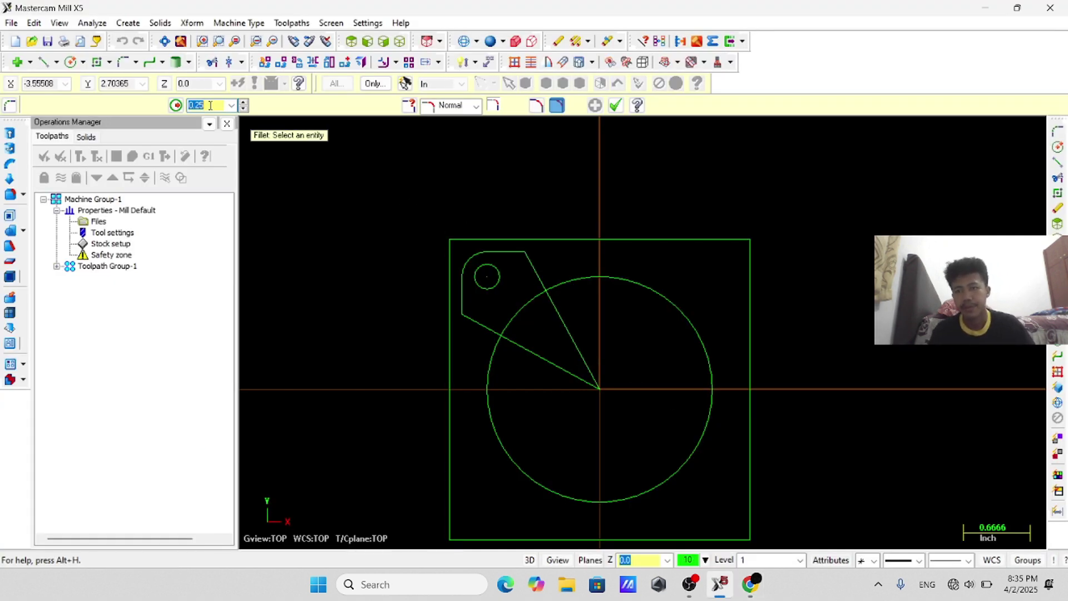
{"action": "left_click", "coordinate": [536, 275]}
{"action": "key", "text": "alt+Tab"}
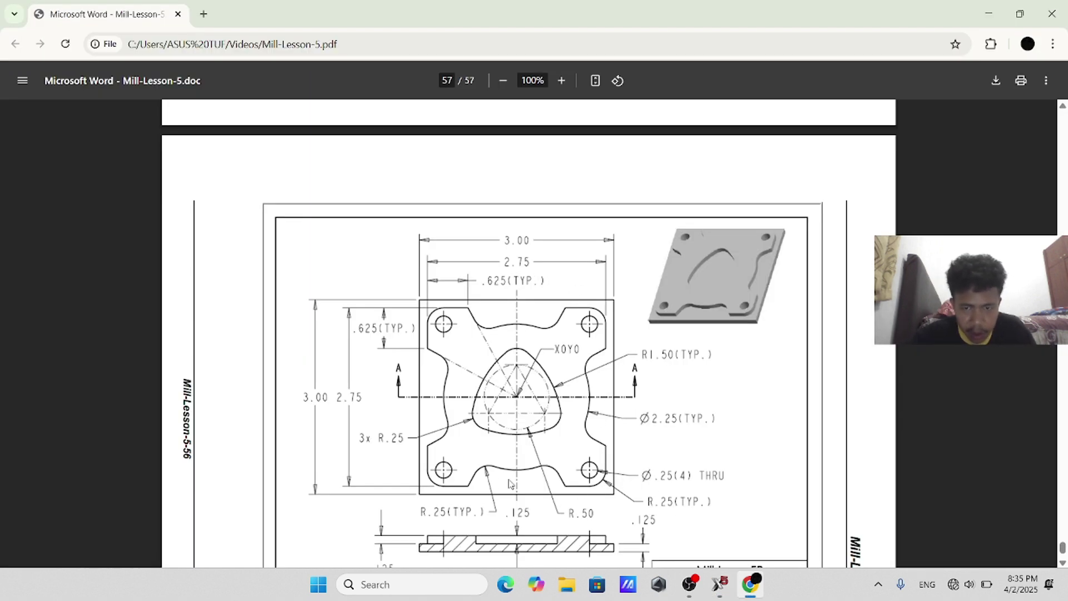
{"action": "key", "text": "alt+Tab"}
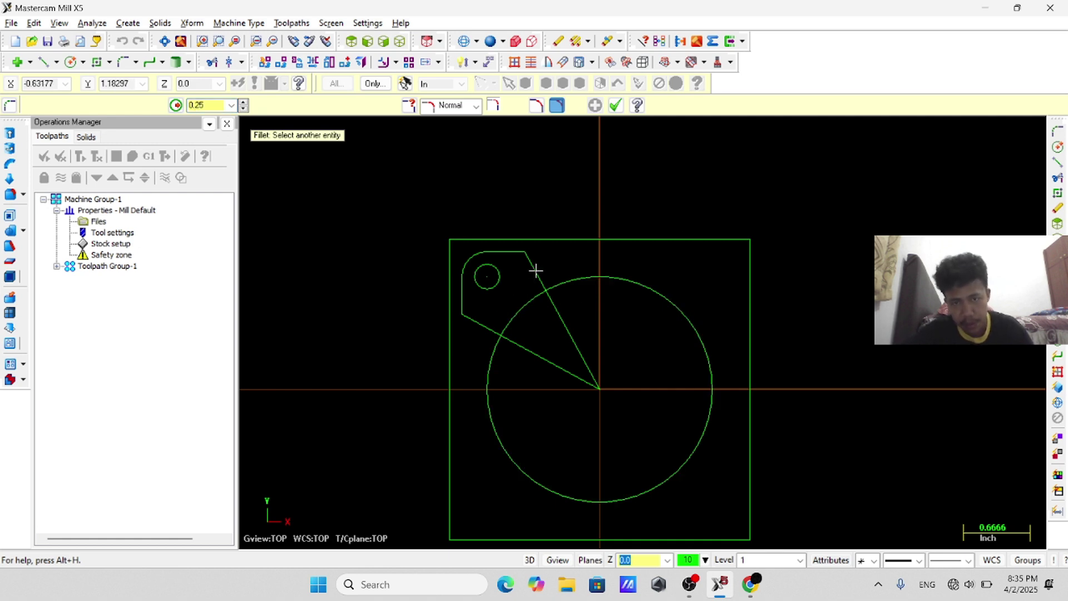
{"action": "left_click", "coordinate": [573, 274]}
{"action": "left_click", "coordinate": [536, 105]}
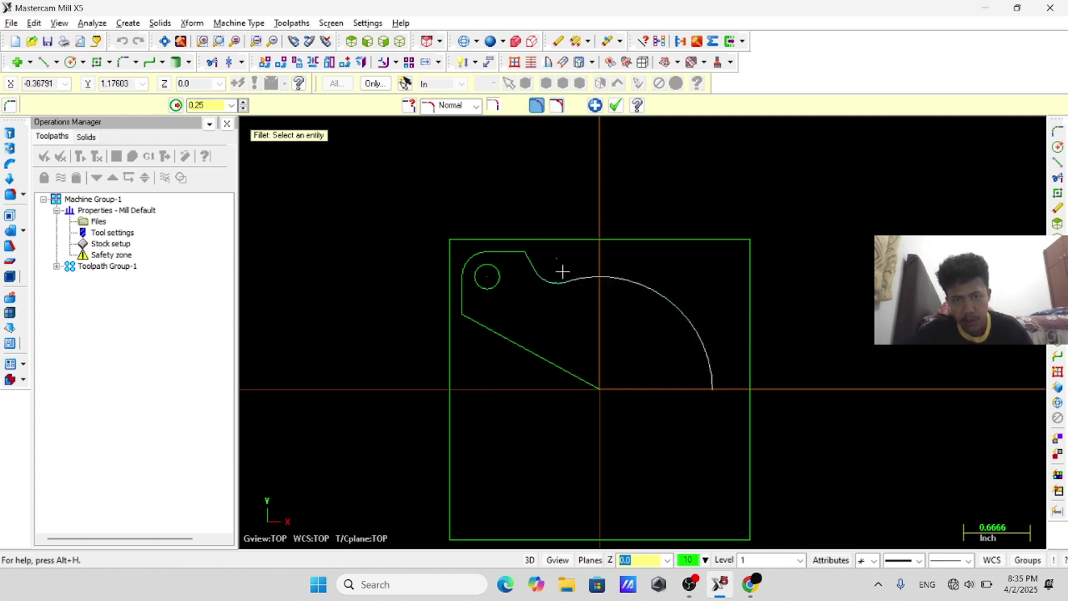
{"action": "left_click", "coordinate": [557, 106]}
- Add a 0.25 untrimmed fillet between the lower slanted line and the 2.25 circle's left side
{"action": "left_click", "coordinate": [477, 323]}
{"action": "left_click", "coordinate": [493, 355]}
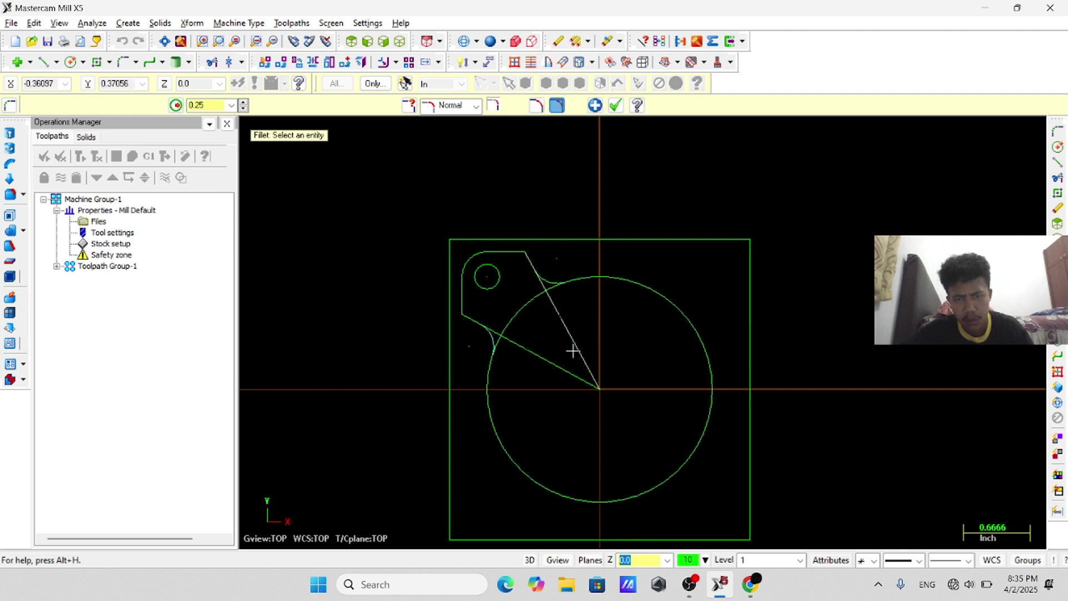
{"action": "key", "text": "Escape"}
- Draw a vertical line upward and a horizontal line leftward from the origin, both extending past the 2.25 circle
{"action": "left_click", "coordinate": [43, 62]}
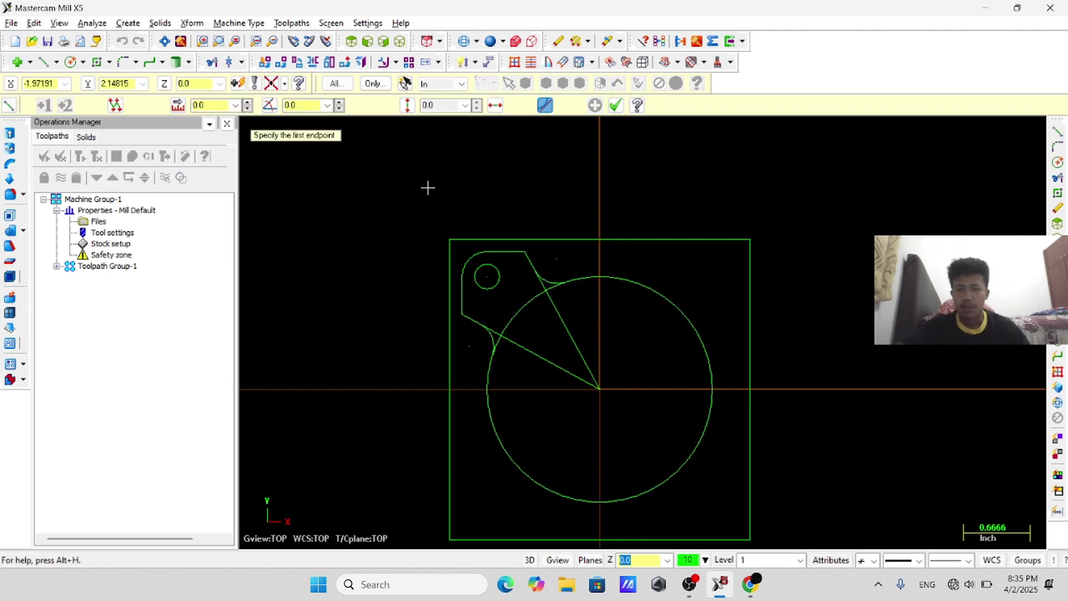
{"action": "left_click", "coordinate": [599, 389]}
{"action": "left_click", "coordinate": [599, 259]}
{"action": "left_click", "coordinate": [599, 389]}
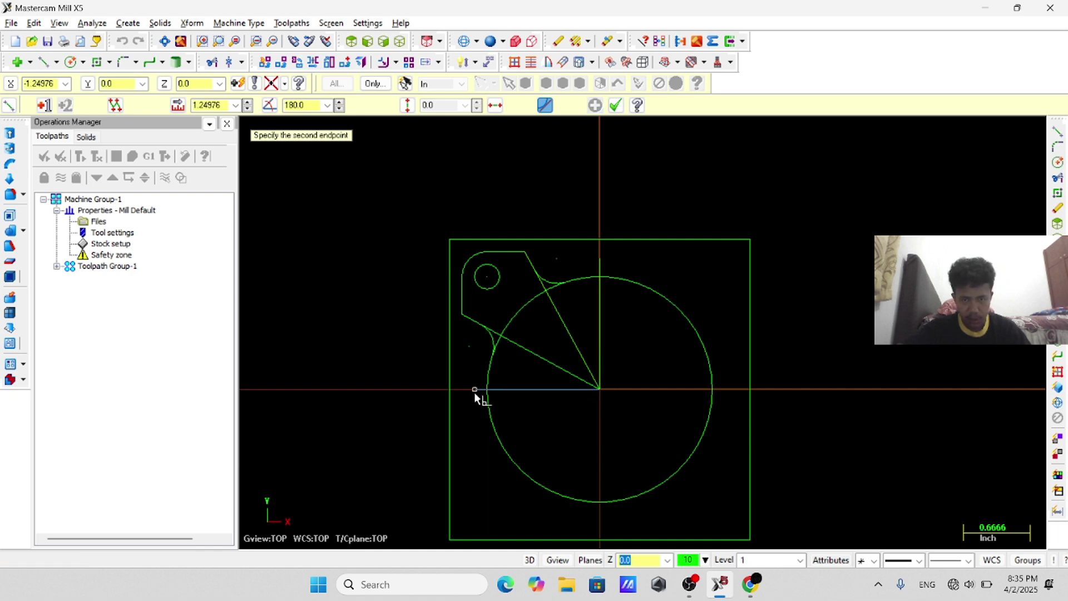
{"action": "left_click", "coordinate": [469, 388]}
{"action": "key", "text": "Escape"}
- Trim the 2.25 circle to the upper-left quadrant and remove the slanted line and arc portions inside the fillets
{"action": "left_click", "coordinate": [213, 62]}
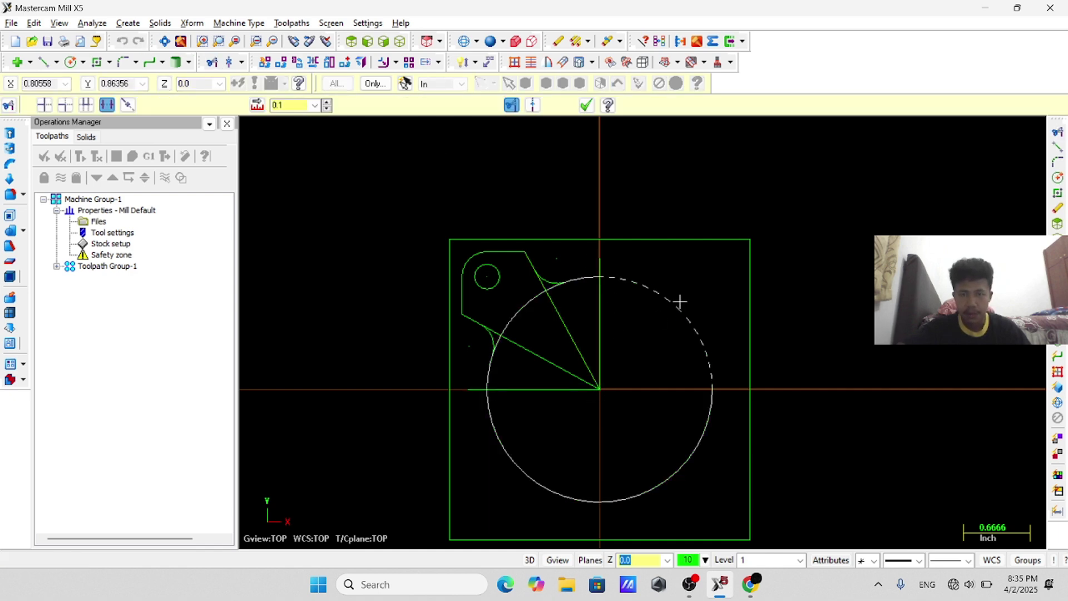
{"action": "left_click", "coordinate": [679, 300]}
{"action": "left_click", "coordinate": [524, 472]}
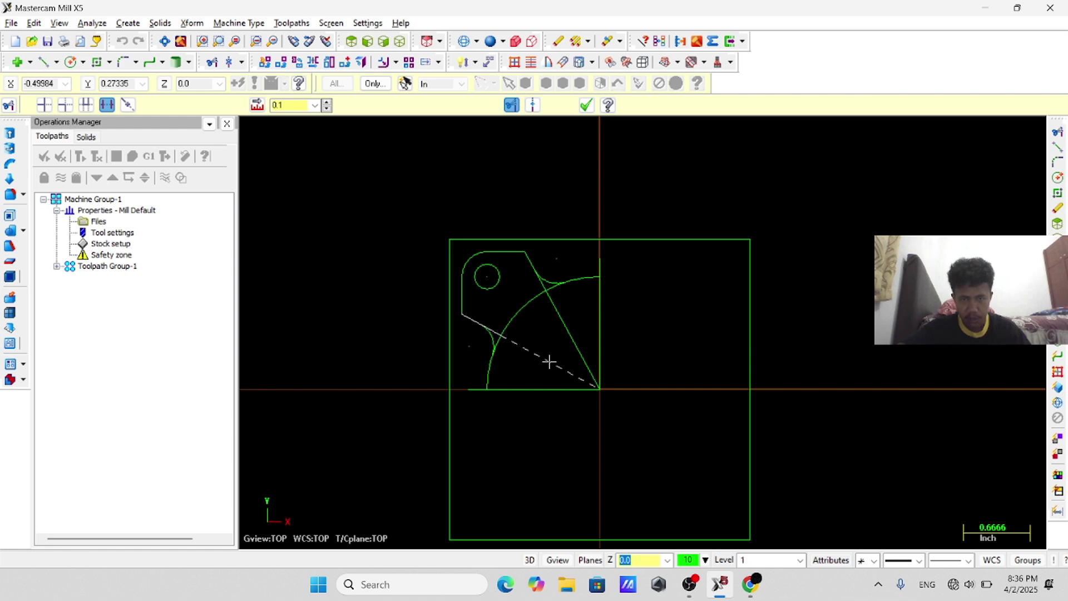
{"action": "left_click", "coordinate": [549, 362]}
{"action": "left_click", "coordinate": [565, 332]}
{"action": "left_click", "coordinate": [518, 306]}
{"action": "left_click", "coordinate": [549, 289]}
{"action": "left_click", "coordinate": [546, 288]}
{"action": "left_click", "coordinate": [500, 333]}
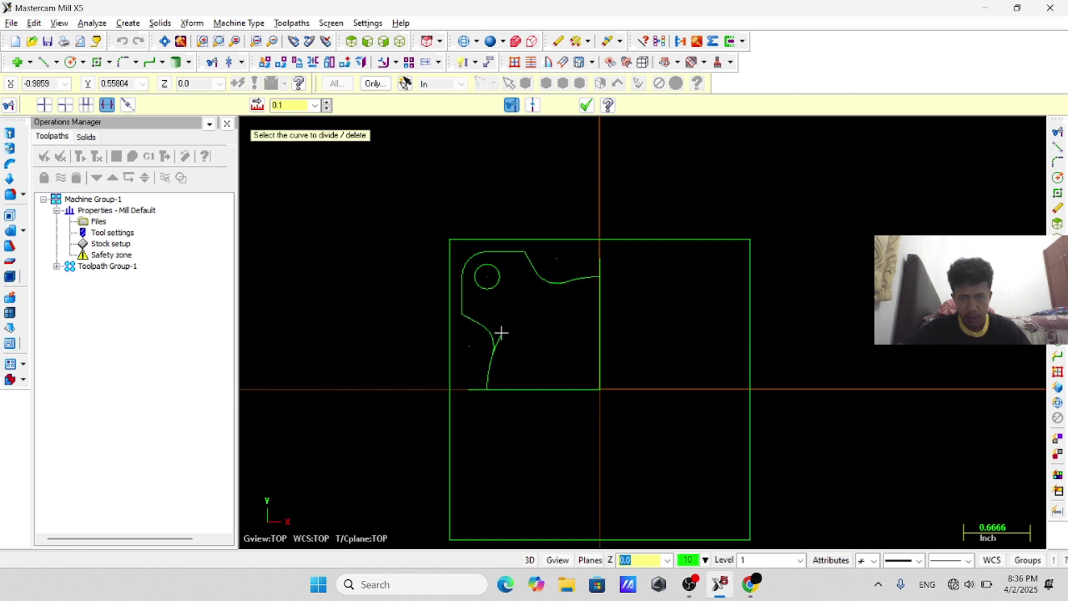
{"action": "key", "text": "alt+Tab"}
{"action": "key", "text": "alt+Tab"}
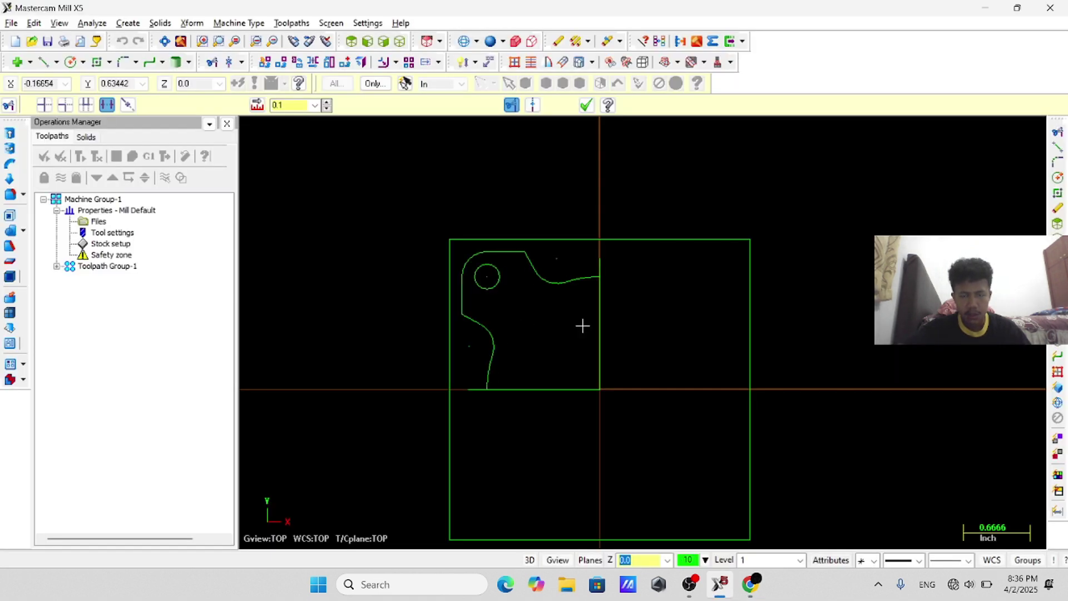
- Remove the remaining construction line segments along the horizontal and vertical axes
{"action": "left_click", "coordinate": [534, 389]}
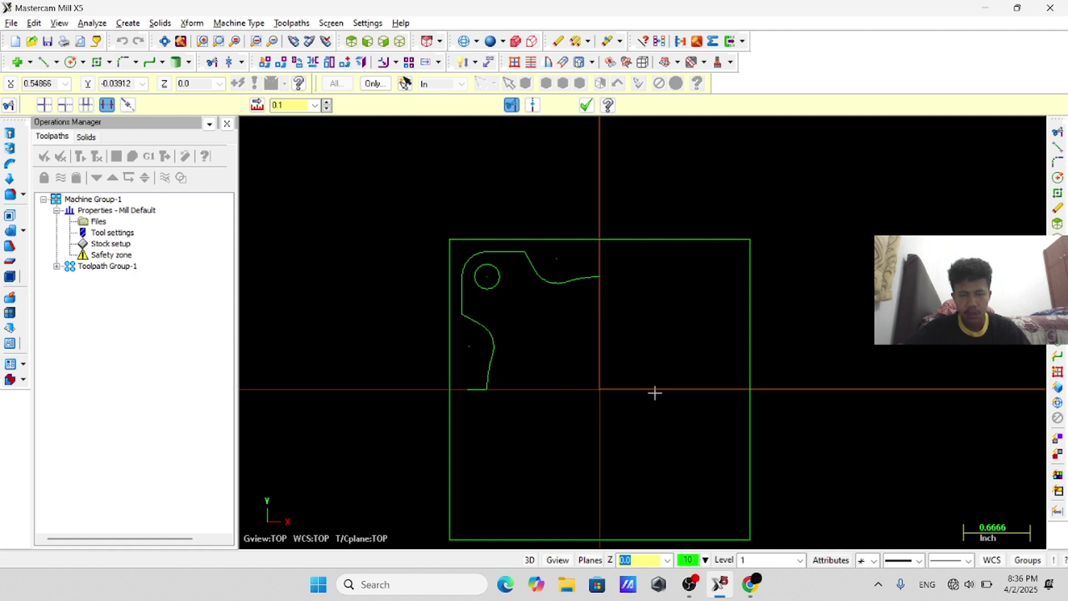
{"action": "left_click", "coordinate": [478, 389]}
{"action": "key", "text": "Escape"}
- Rotate the upper-left quarter profile and its hole about the origin as 3 copies with 90 degrees between them
{"action": "left_click_drag", "start_coordinate": [622, 429], "coordinate": [452, 240]}
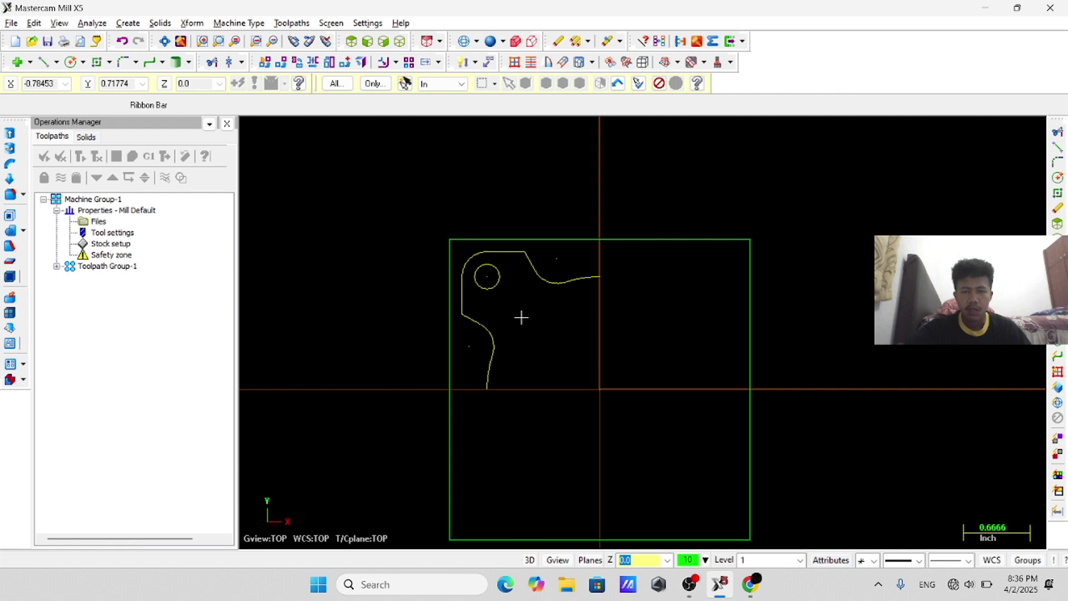
{"action": "left_click", "coordinate": [298, 62]}
{"action": "key", "text": "Tab"}
{"action": "type", "text": "90"}
{"action": "key", "text": "Return"}
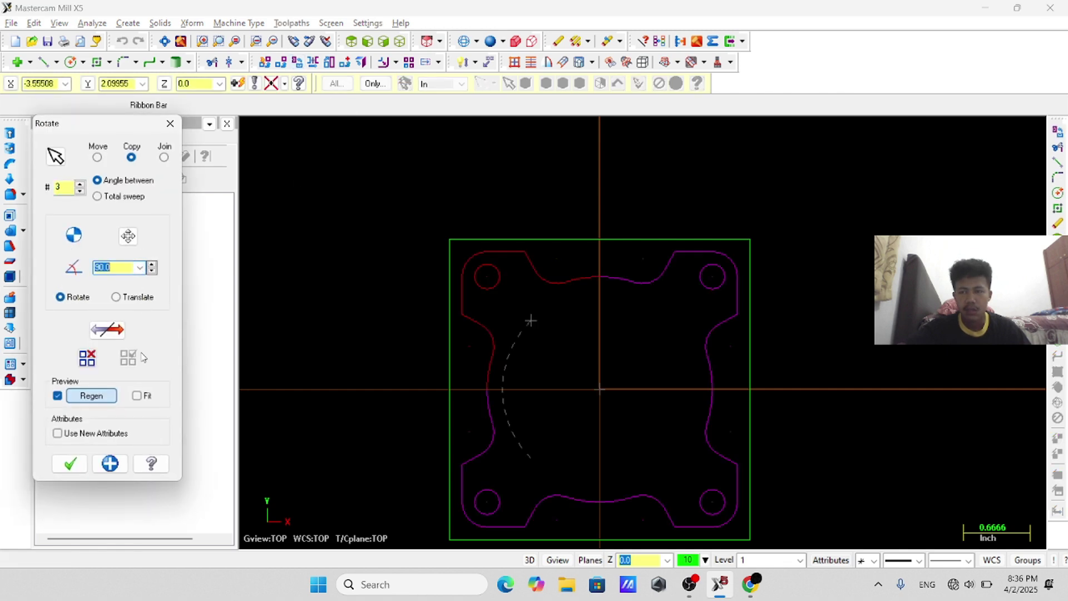
{"action": "left_click", "coordinate": [118, 456]}
- Check the PDF drawing and create a 3-sided corner-type polygon with a 0.5 radius centred on the origin
{"action": "key", "text": "alt+Tab"}
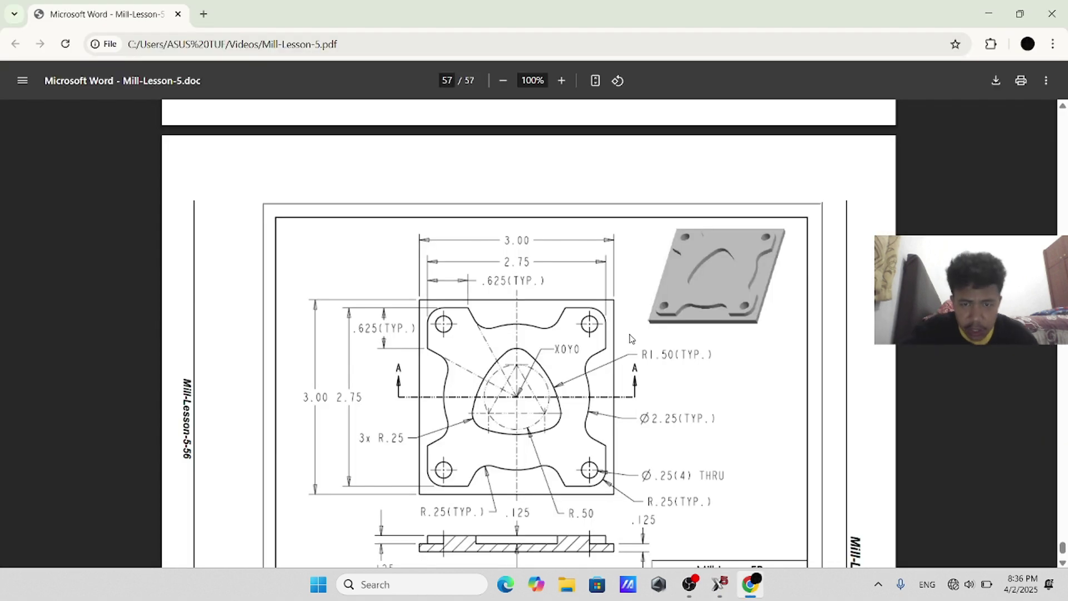
{"action": "key", "text": "alt+Tab"}
{"action": "key", "text": "alt+Tab"}
{"action": "key", "text": "alt+Tab"}
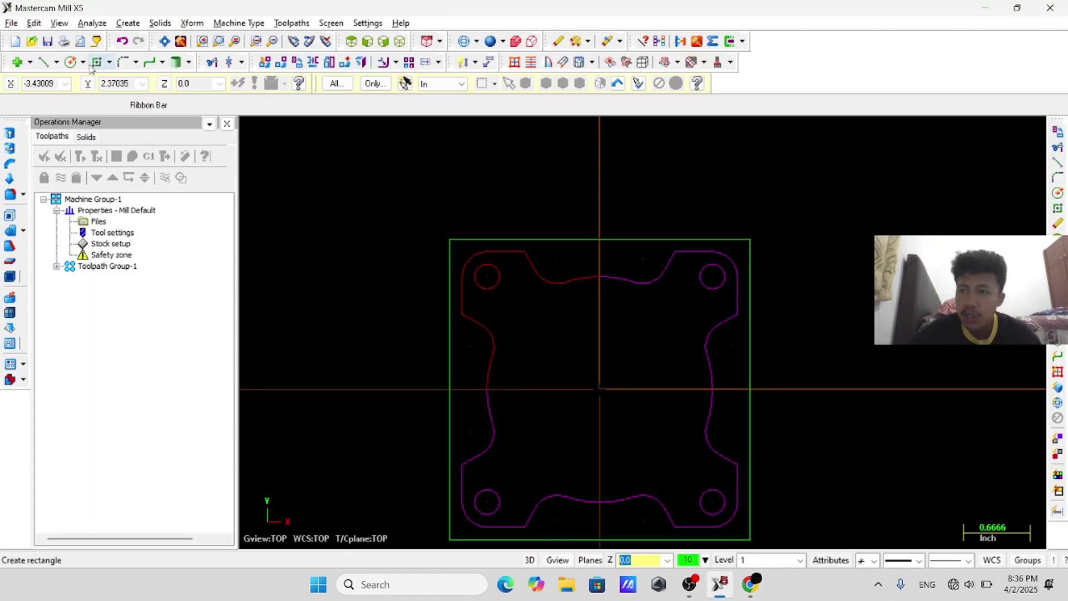
{"action": "left_click", "coordinate": [133, 24]}
{"action": "left_click", "coordinate": [161, 236]}
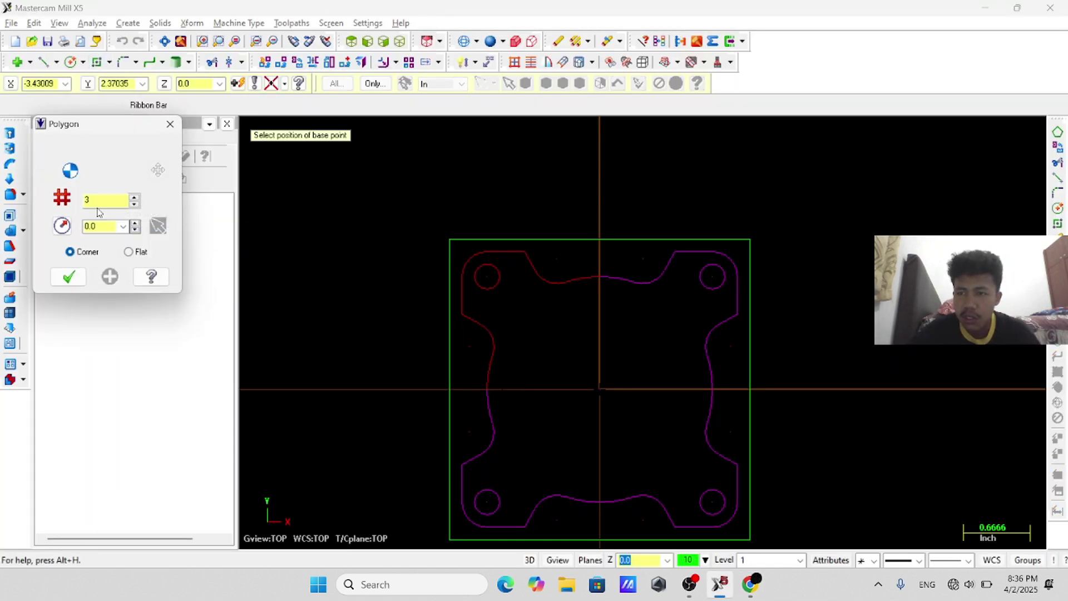
{"action": "type", "text": "3"}
{"action": "key", "text": "Tab"}
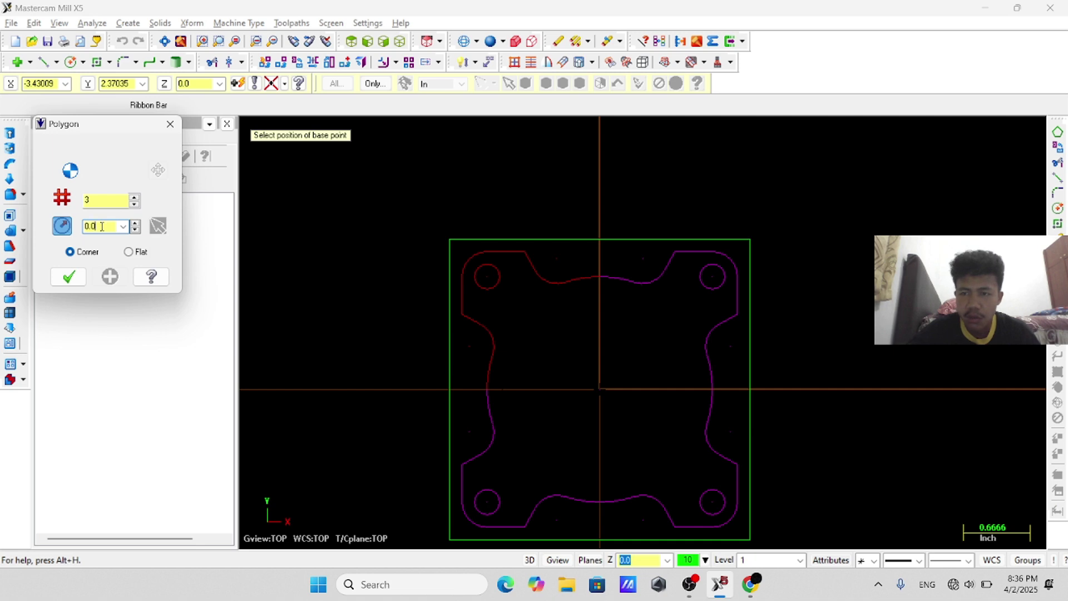
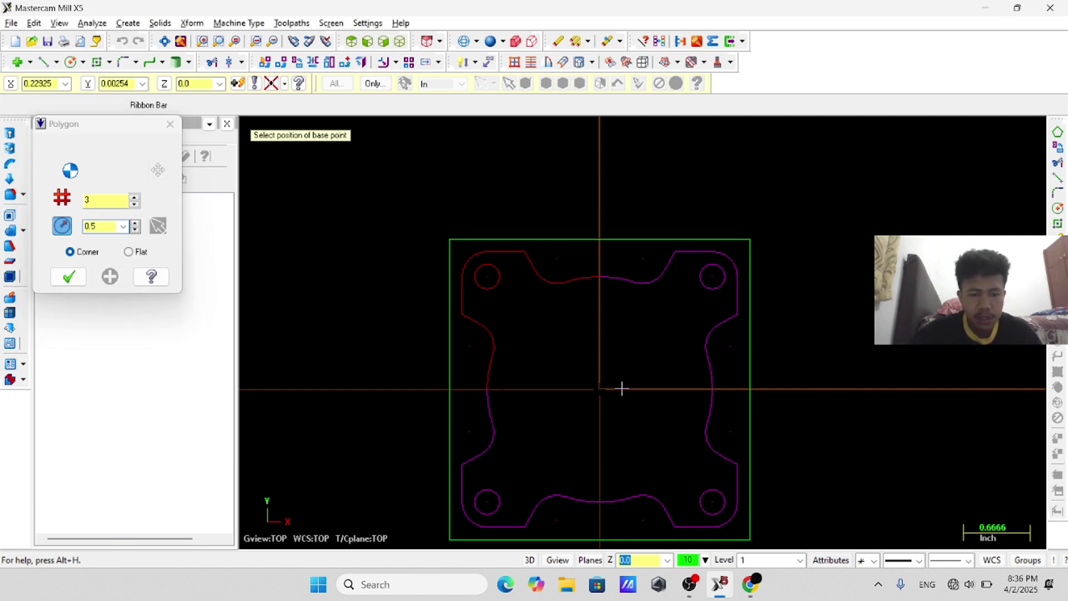
{"action": "left_click", "coordinate": [600, 389]}
{"action": "left_click", "coordinate": [61, 284]}
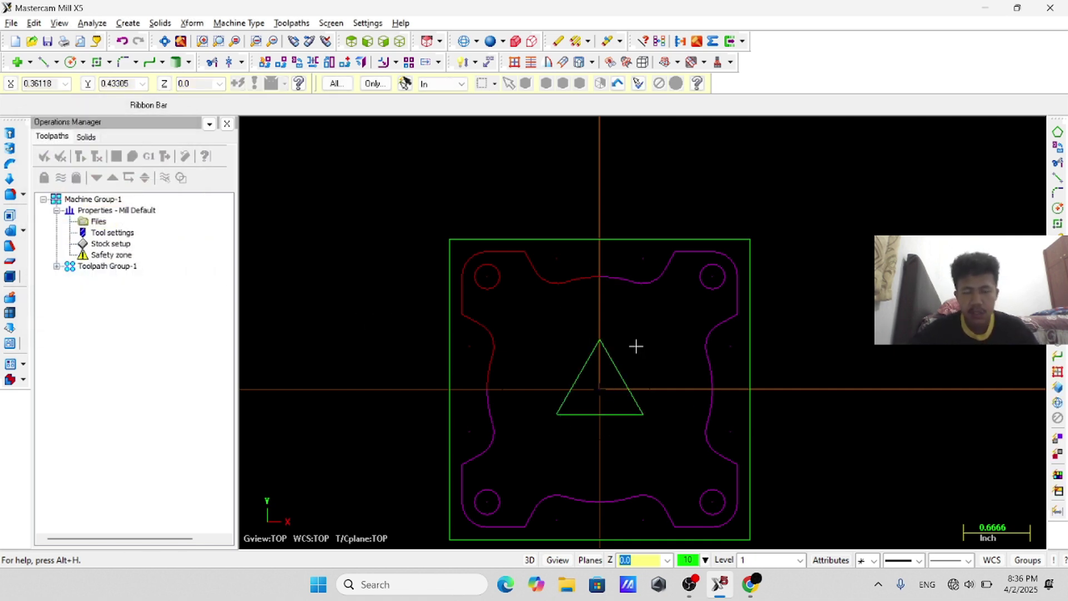
- Check the PDF drawing, create a 0.5 radius circle on the triangle's top vertex and delete it
{"action": "left_click", "coordinate": [70, 63]}
{"action": "key", "text": "alt+Tab"}
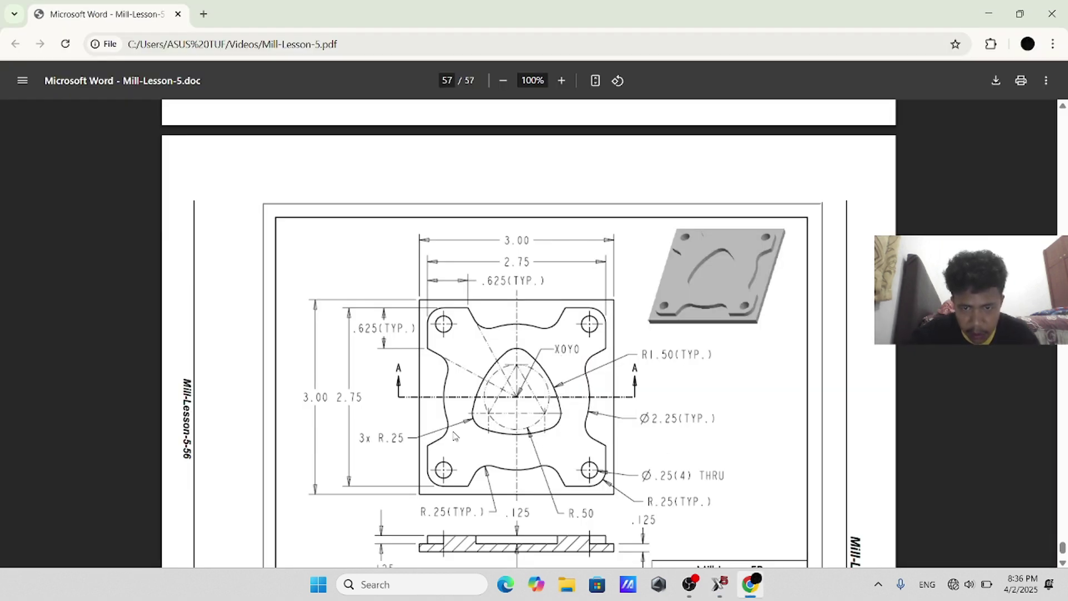
{"action": "key", "text": "alt+Tab"}
{"action": "key", "text": "super+Tab"}
{"action": "left_click", "coordinate": [478, 289]}
{"action": "key", "text": "alt+Tab"}
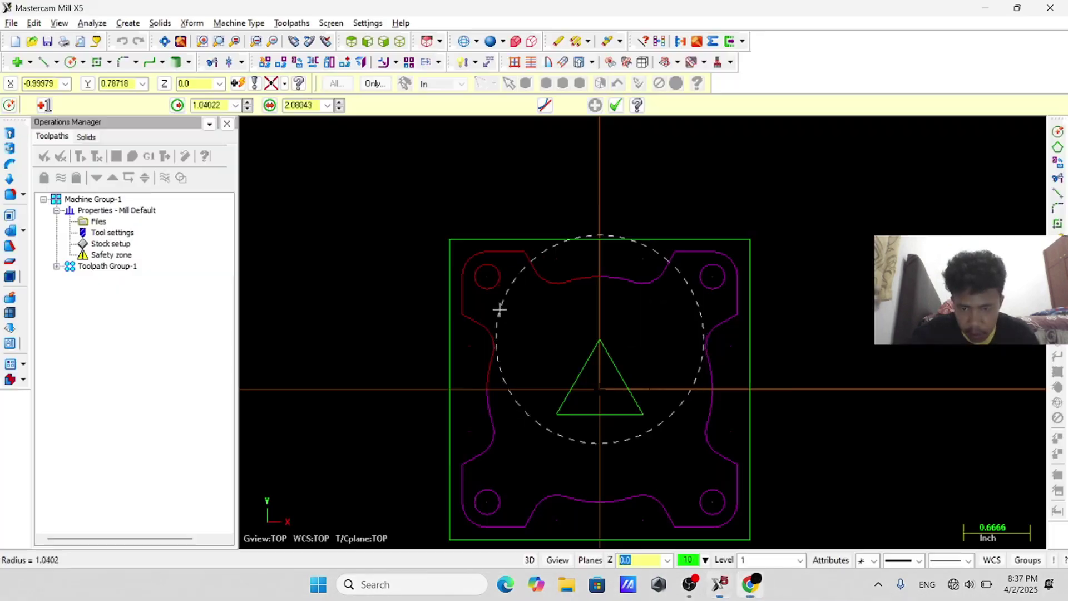
{"action": "key", "text": "alt+Tab"}
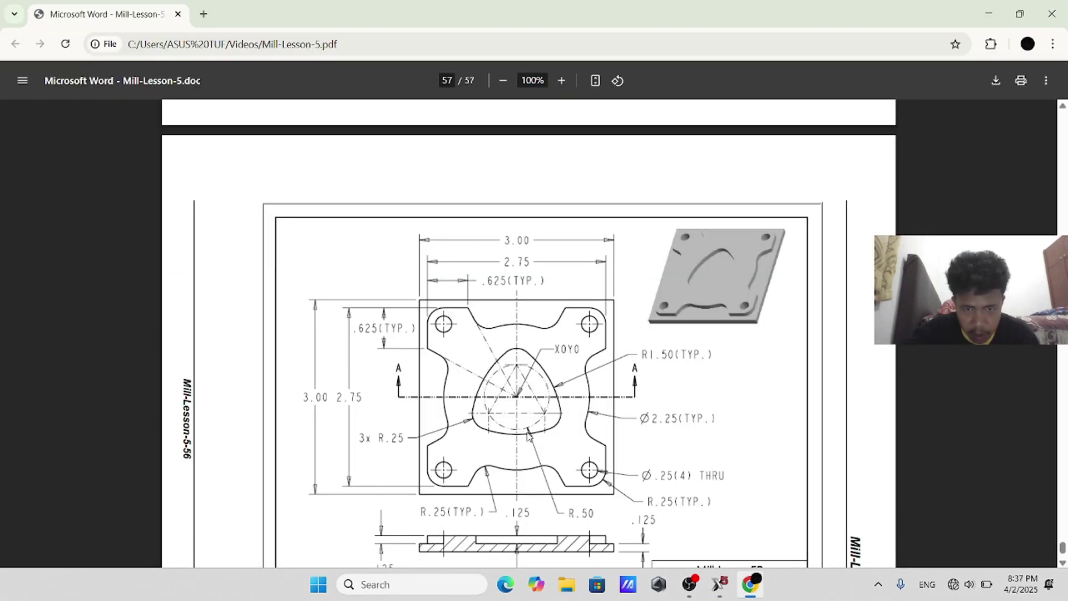
{"action": "key", "text": "alt+Tab"}
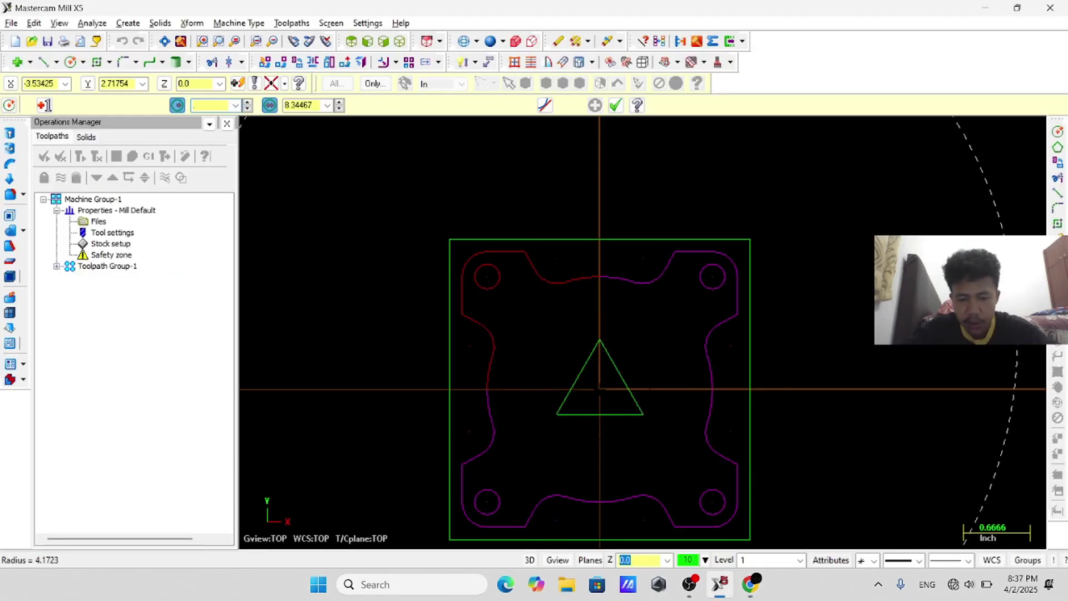
{"action": "key", "text": "Return"}
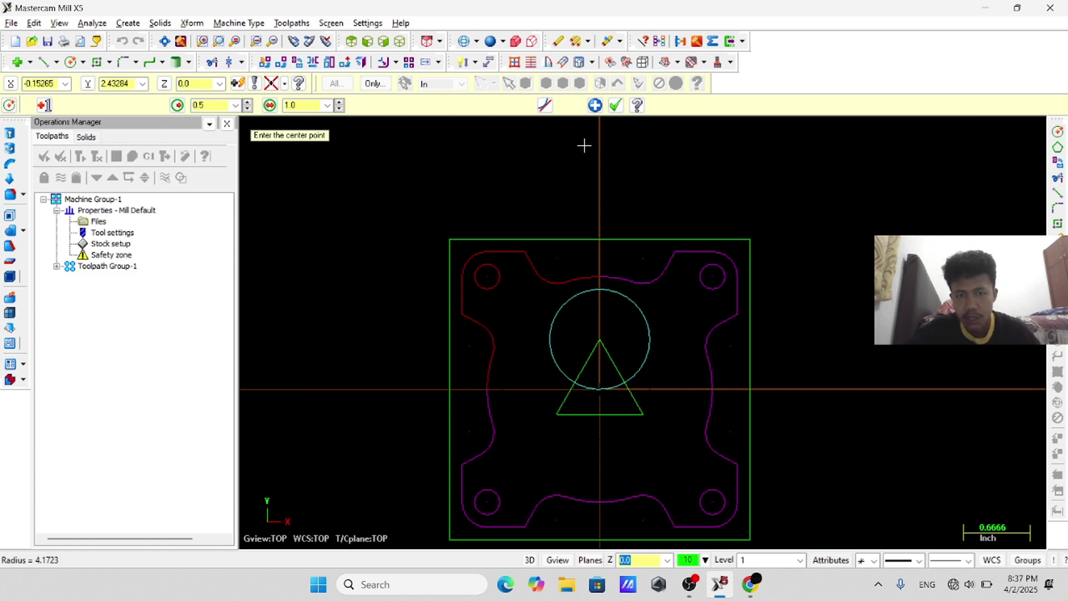
{"action": "key", "text": "Escape"}
{"action": "left_click", "coordinate": [645, 317]}
{"action": "key", "text": "Delete"}
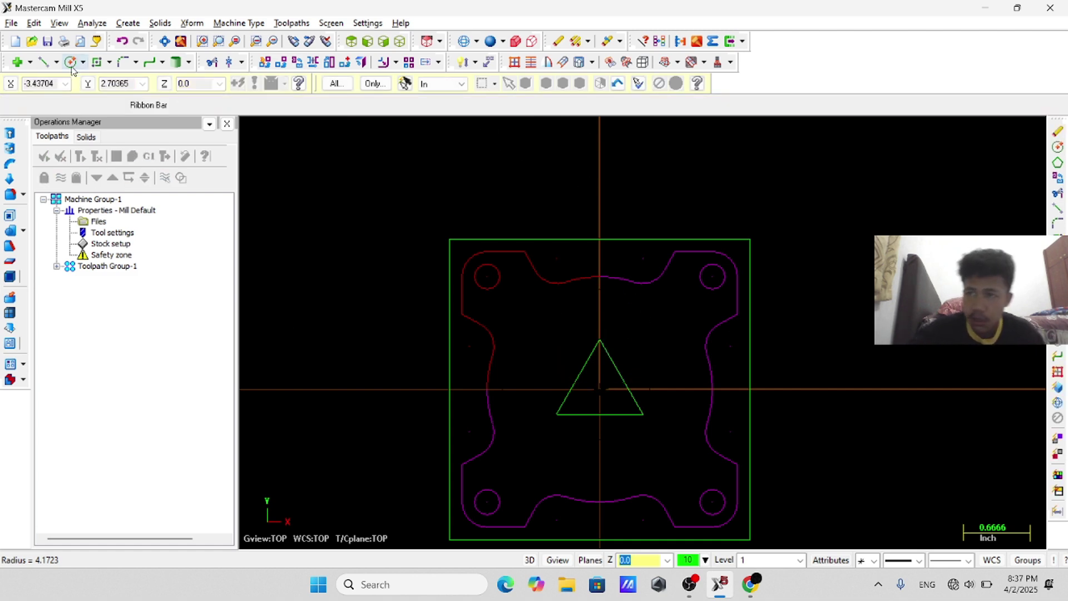
- Check the pocket's corner radius in the PDF drawing and create a 0.25 radius circle on the triangle's top vertex
{"action": "left_click", "coordinate": [70, 62]}
{"action": "key", "text": "alt+Tab"}
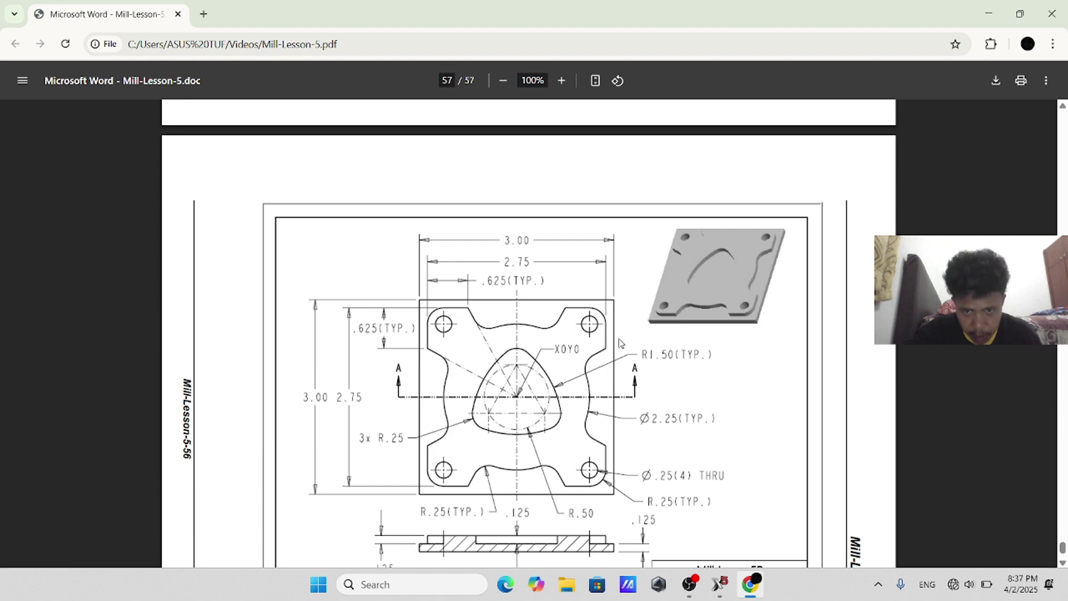
{"action": "key", "text": "alt+Tab"}
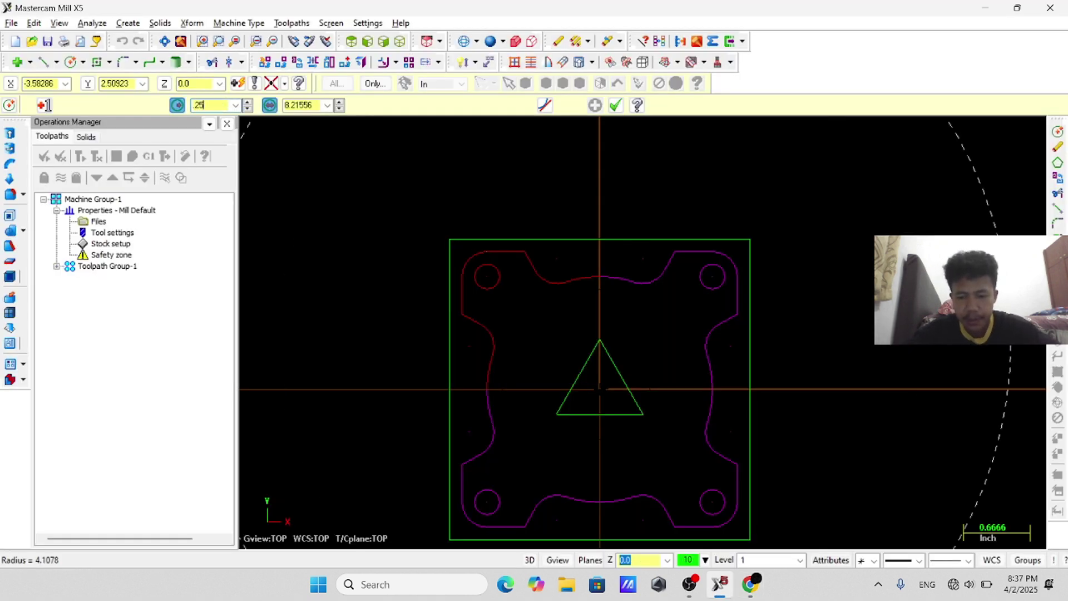
{"action": "type", "text": ".25"}
{"action": "key", "text": "Return"}
- Create a 0.25 radius circle on each of the triangle's two lower vertices
{"action": "left_click", "coordinate": [643, 415]}
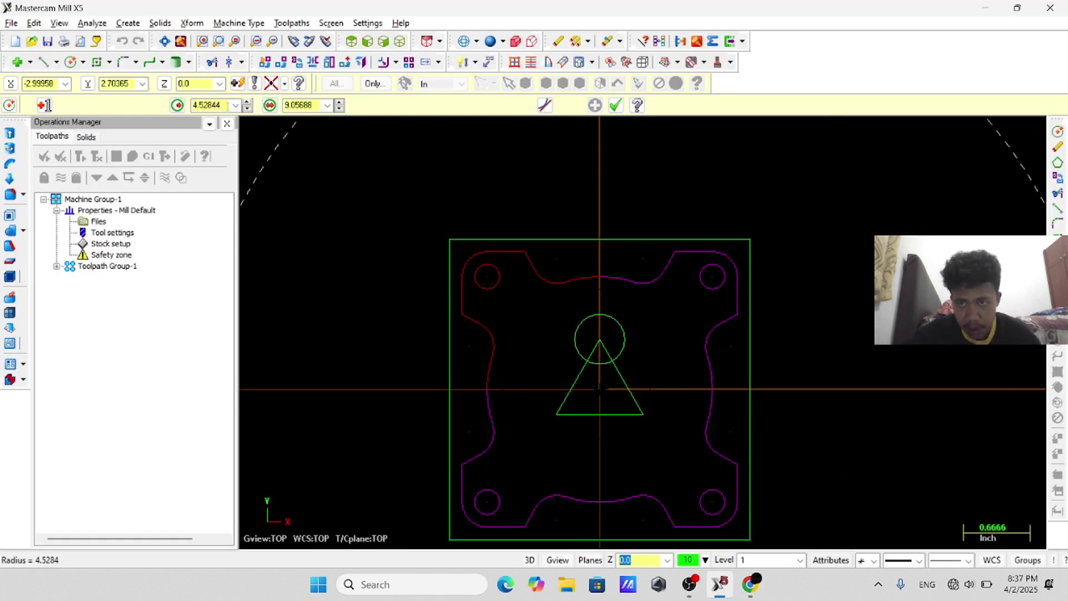
{"action": "left_click", "coordinate": [228, 105]}
{"action": "type", "text": ".25"}
{"action": "key", "text": "Return"}
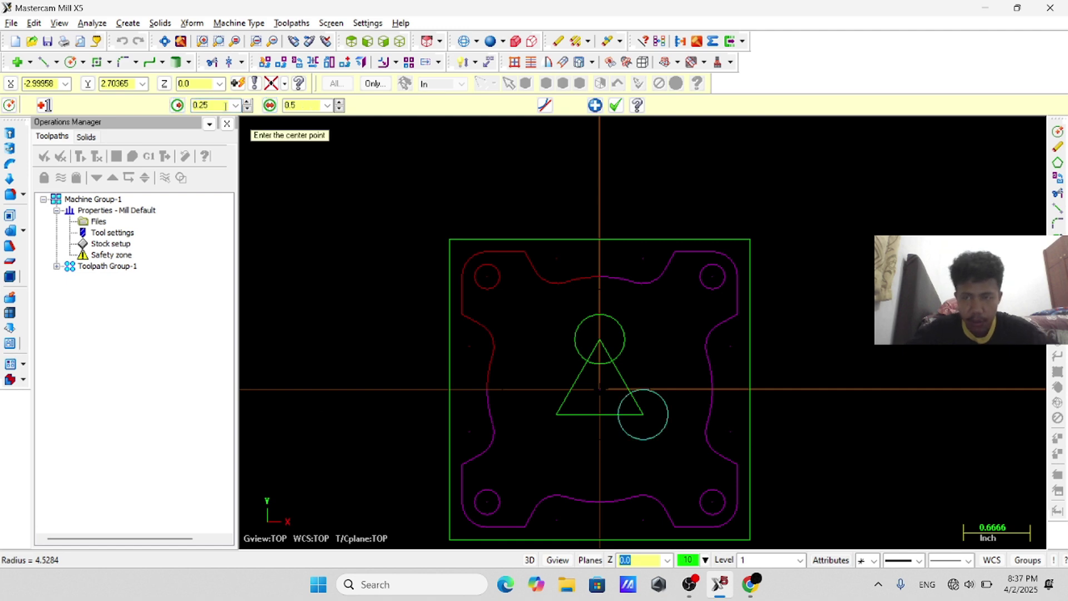
{"action": "left_click", "coordinate": [557, 414]}
{"action": "left_click", "coordinate": [219, 105]}
{"action": "type", "text": ".2"}
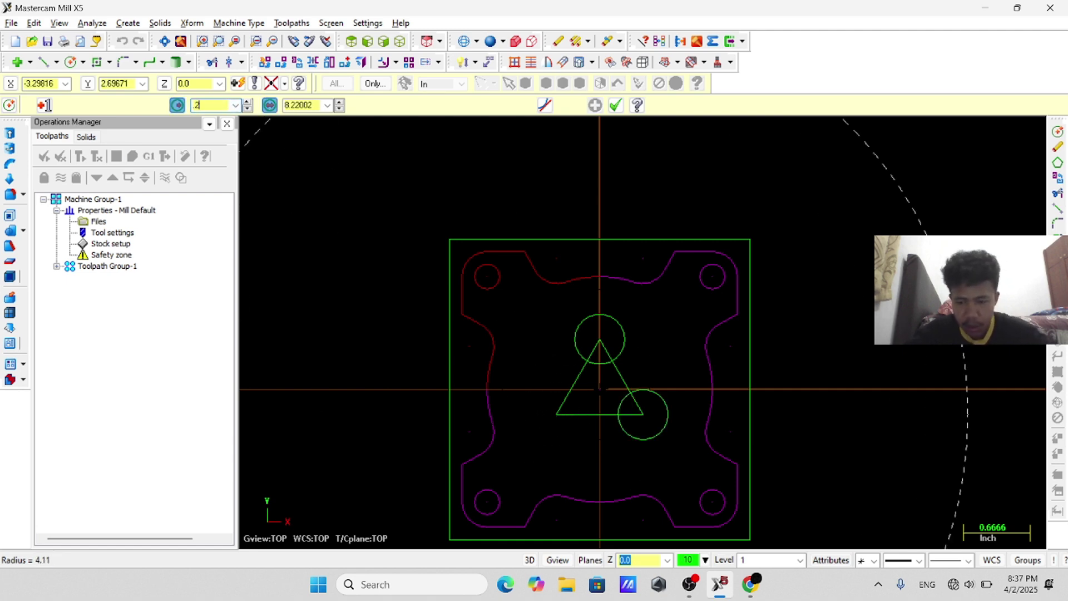
{"action": "type", "text": "5"}
{"action": "key", "text": "Return"}
{"action": "key", "text": "Escape"}
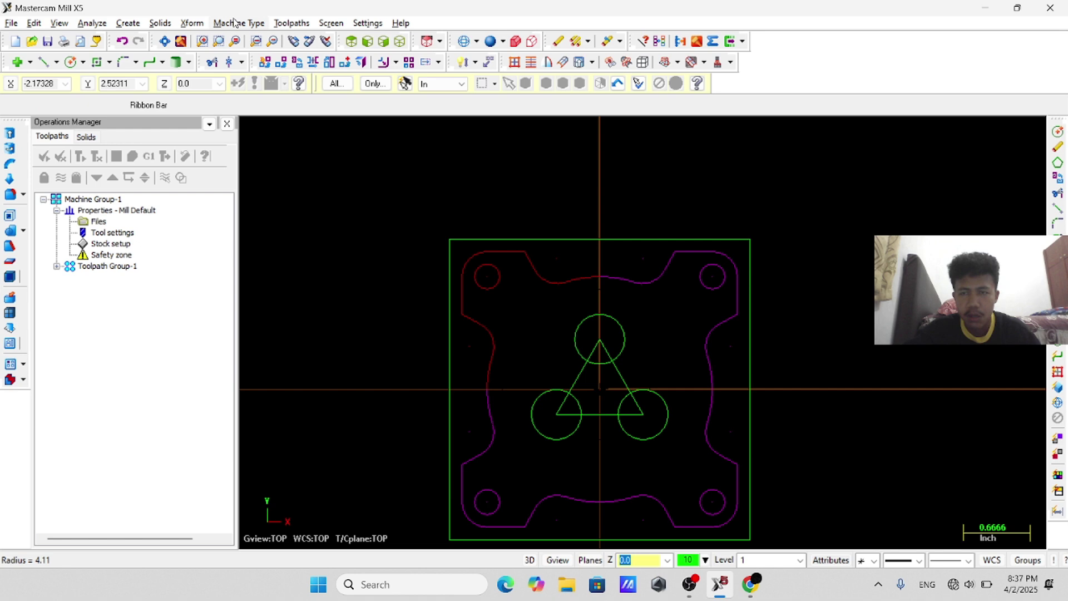
- Check the PDF drawing and join the top and lower-right circles with a 1.5 radius fillet along their outer side
{"action": "left_click", "coordinate": [123, 62]}
{"action": "left_click", "coordinate": [621, 320]}
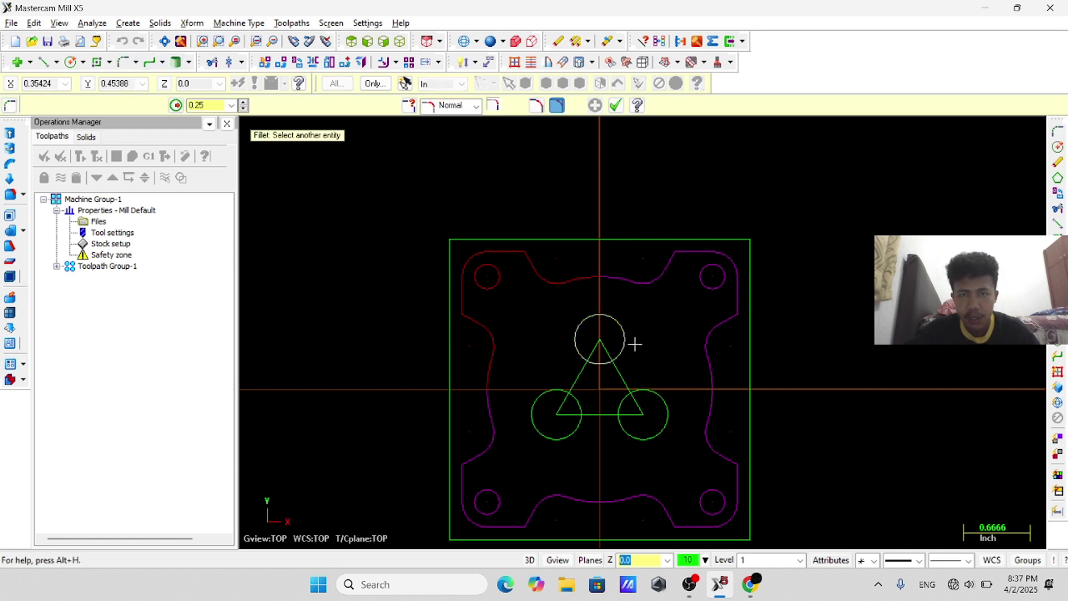
{"action": "key", "text": "alt+Tab"}
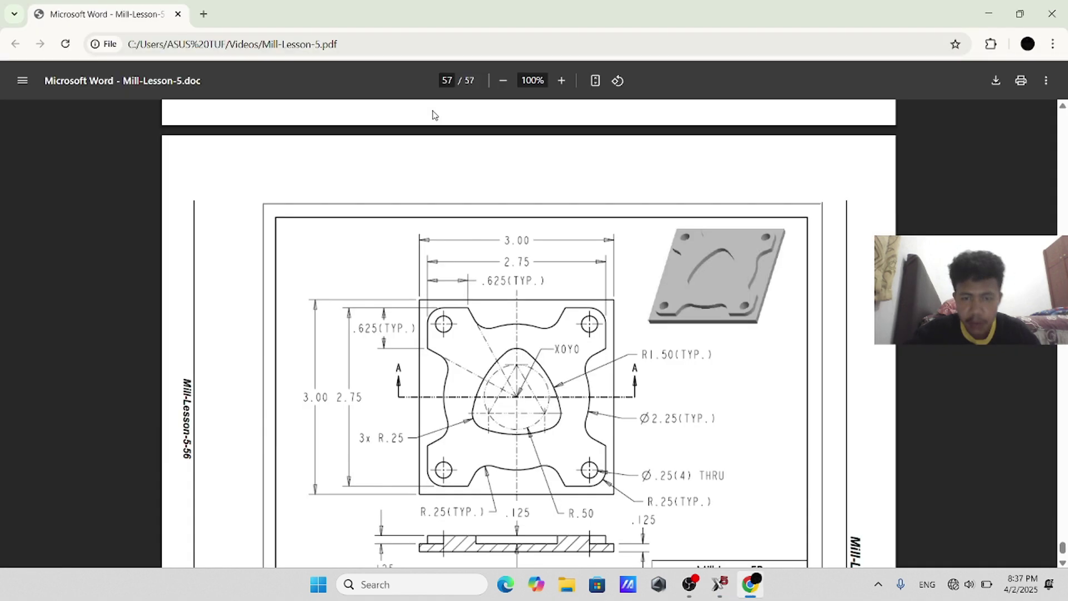
{"action": "key", "text": "alt+Tab"}
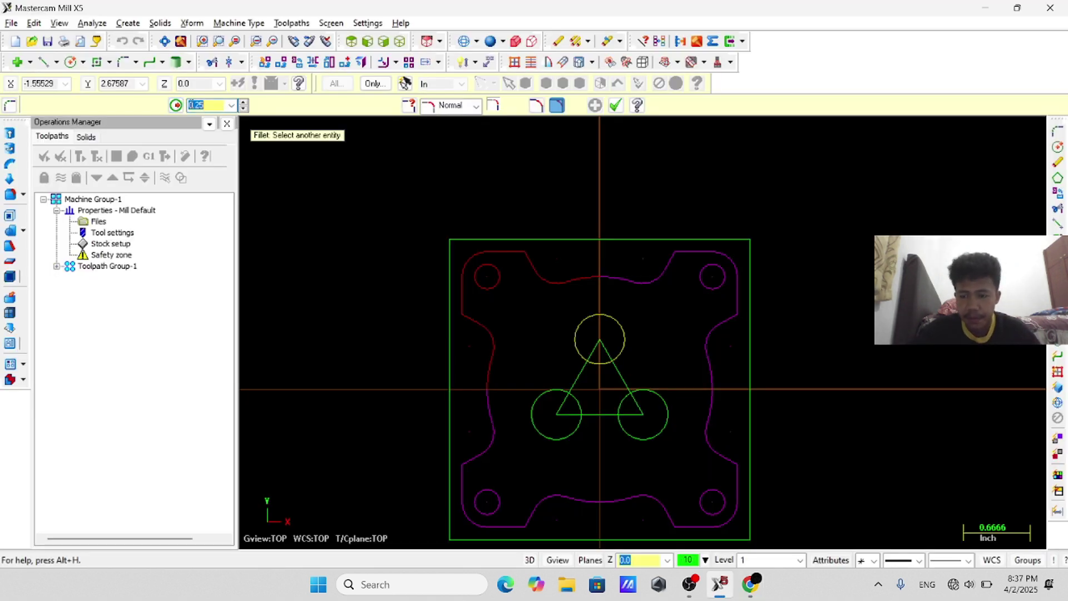
{"action": "left_click", "coordinate": [653, 391]}
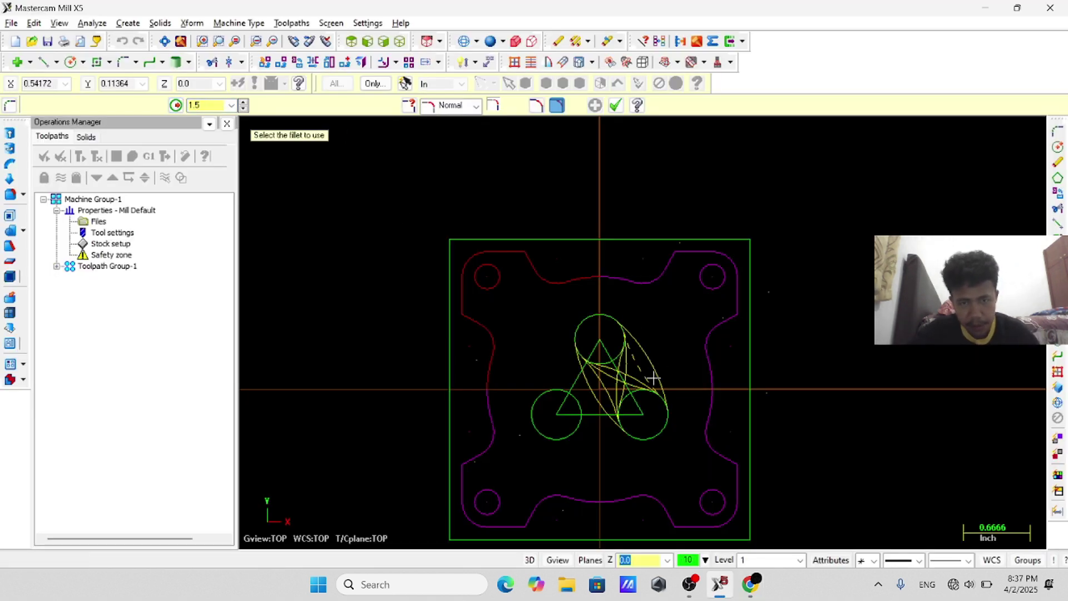
{"action": "left_click", "coordinate": [650, 352]}
- Add 1.5 radius outer fillets between the two lower circles and between the lower-left and top circles
{"action": "left_click", "coordinate": [646, 436]}
{"action": "left_click", "coordinate": [567, 438]}
{"action": "left_click", "coordinate": [600, 452]}
{"action": "left_click", "coordinate": [548, 394]}
{"action": "left_click", "coordinate": [573, 338]}
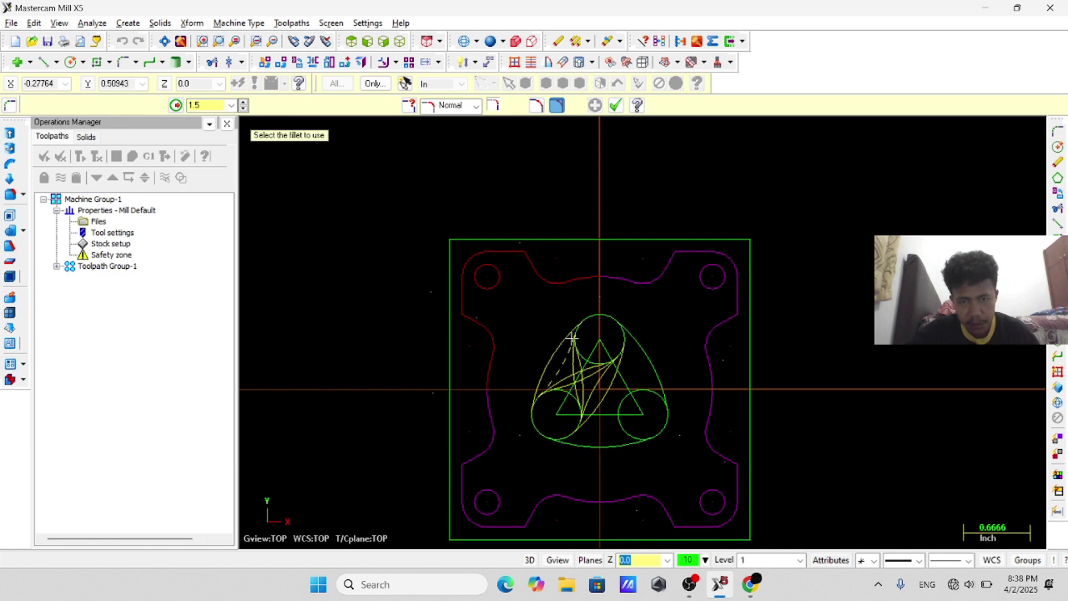
{"action": "left_click", "coordinate": [553, 354]}
{"action": "key", "text": "Escape"}
- Delete the three construction triangle lines inside the pocket outline
{"action": "left_click", "coordinate": [609, 398]}
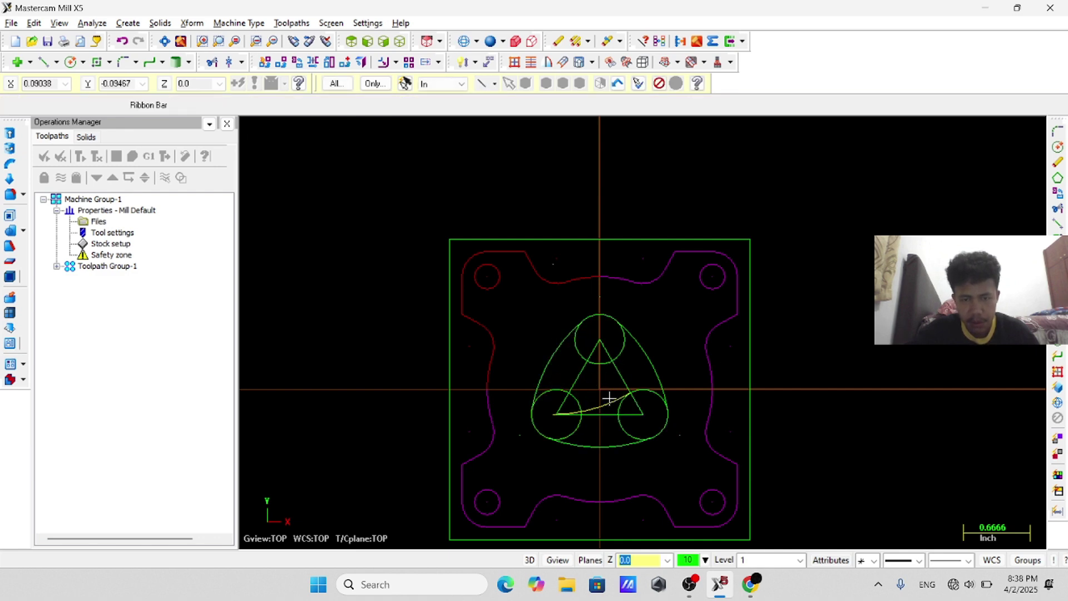
{"action": "left_click", "coordinate": [616, 385]}
{"action": "left_click", "coordinate": [579, 372]}
{"action": "key", "text": "Delete"}
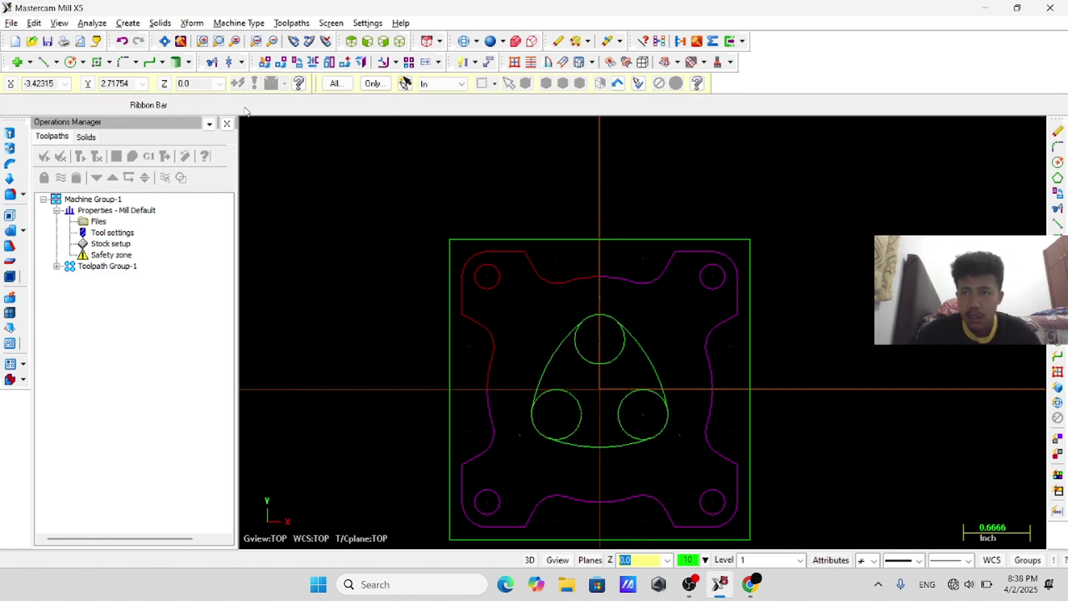
- Trim away the inner arcs of the three 0.25 radius circles, leaving a closed rounded triangular outline
{"action": "left_click", "coordinate": [216, 64]}
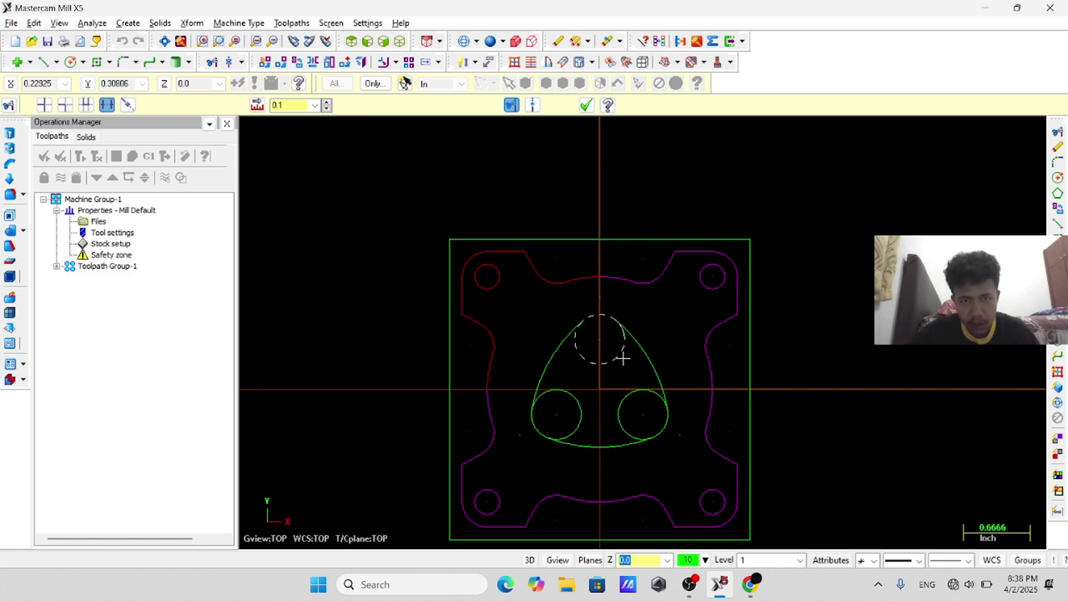
{"action": "left_click", "coordinate": [592, 355]}
{"action": "left_click", "coordinate": [639, 389]}
{"action": "left_click", "coordinate": [575, 403]}
{"action": "key", "text": "Escape"}
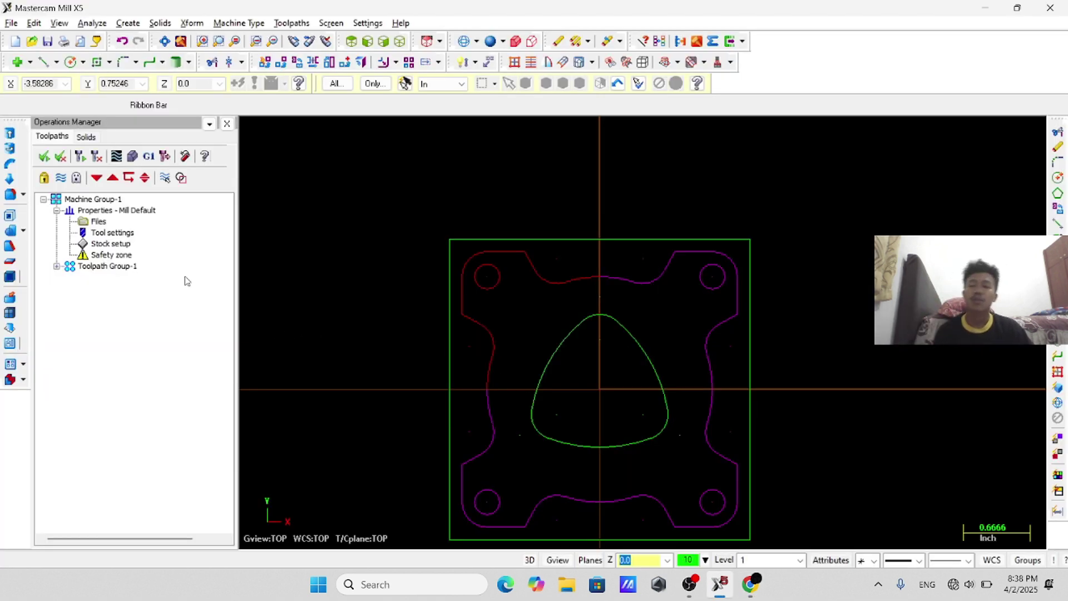
- Configure tool settings: program 5, default feeds, sequential and duplicate-checked tool numbers, modal overrides, sequence start and increment 1.0, material ALUMINUM inch - 6061
{"action": "left_click", "coordinate": [114, 233]}
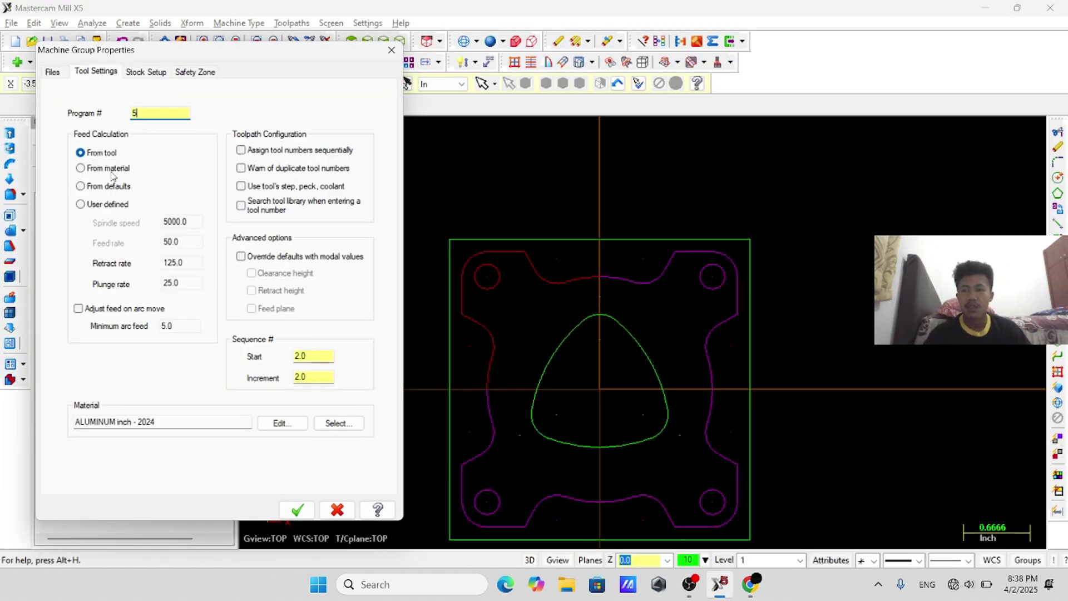
{"action": "left_click", "coordinate": [241, 256]}
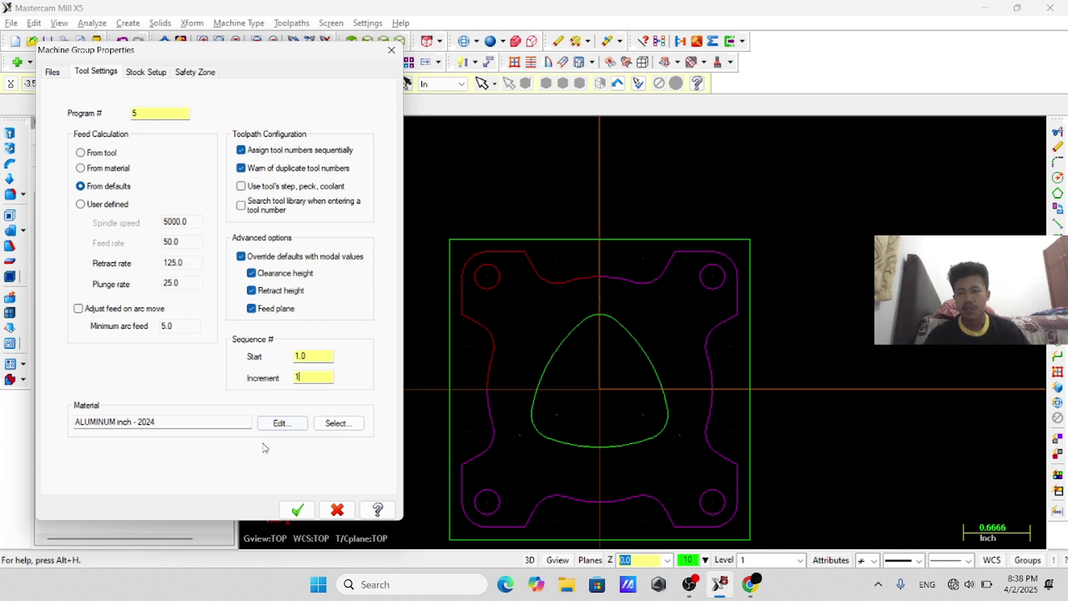
{"action": "left_click", "coordinate": [339, 423]}
{"action": "left_click", "coordinate": [114, 160]}
{"action": "left_click", "coordinate": [166, 401]}
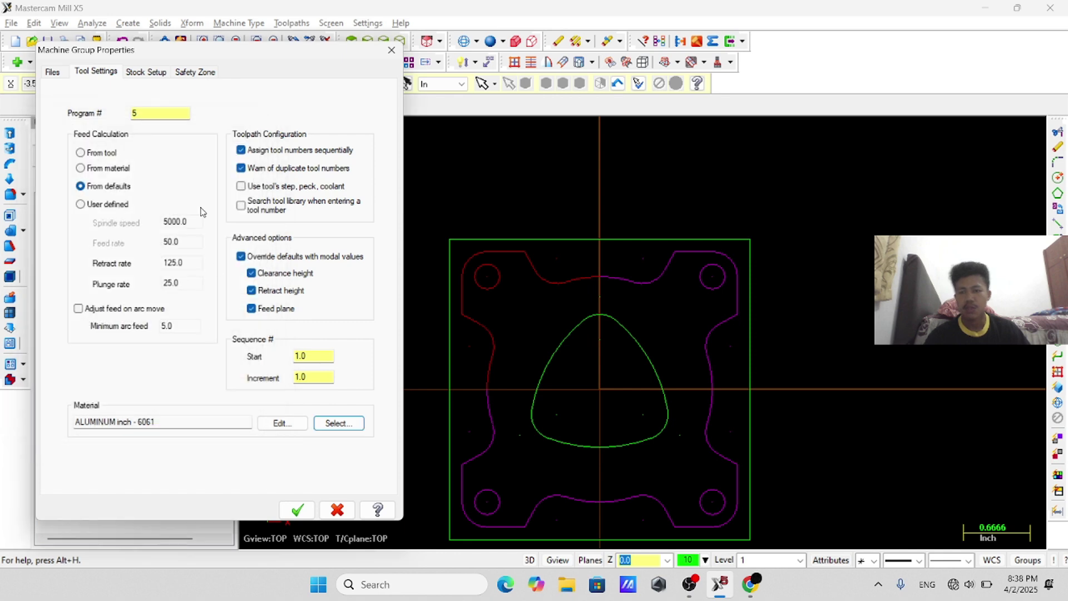
- Define a rectangular 3.0 by 3.0 stock with its thickness, displayed and fitted to the screen
{"action": "left_click", "coordinate": [146, 71]}
{"action": "left_click", "coordinate": [62, 260]}
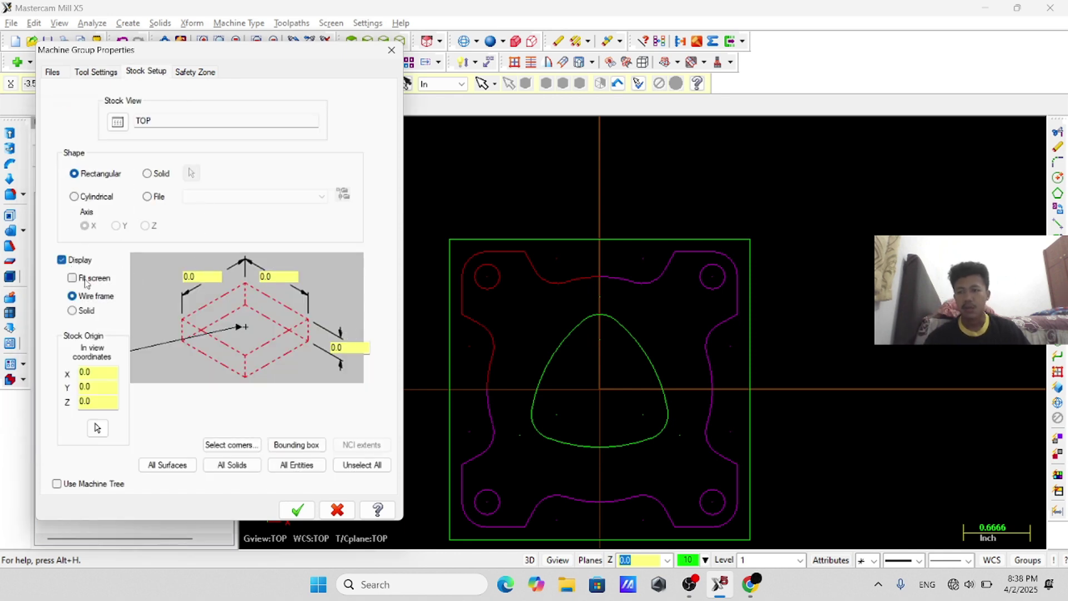
{"action": "left_click", "coordinate": [72, 278]}
{"action": "left_click", "coordinate": [200, 276]}
{"action": "type", "text": "3"}
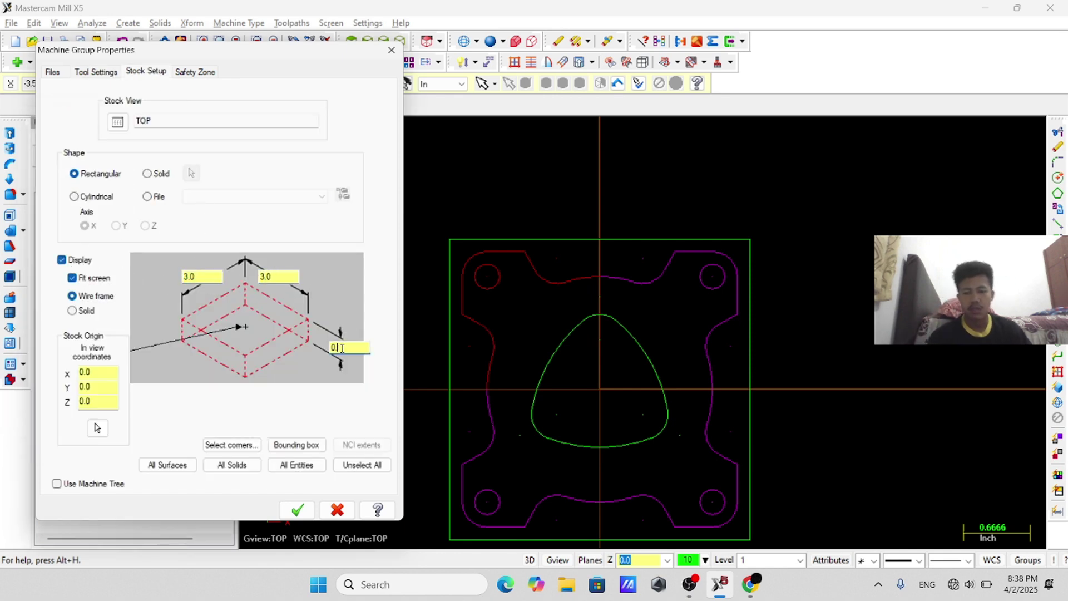
{"action": "left_click", "coordinate": [298, 509]}
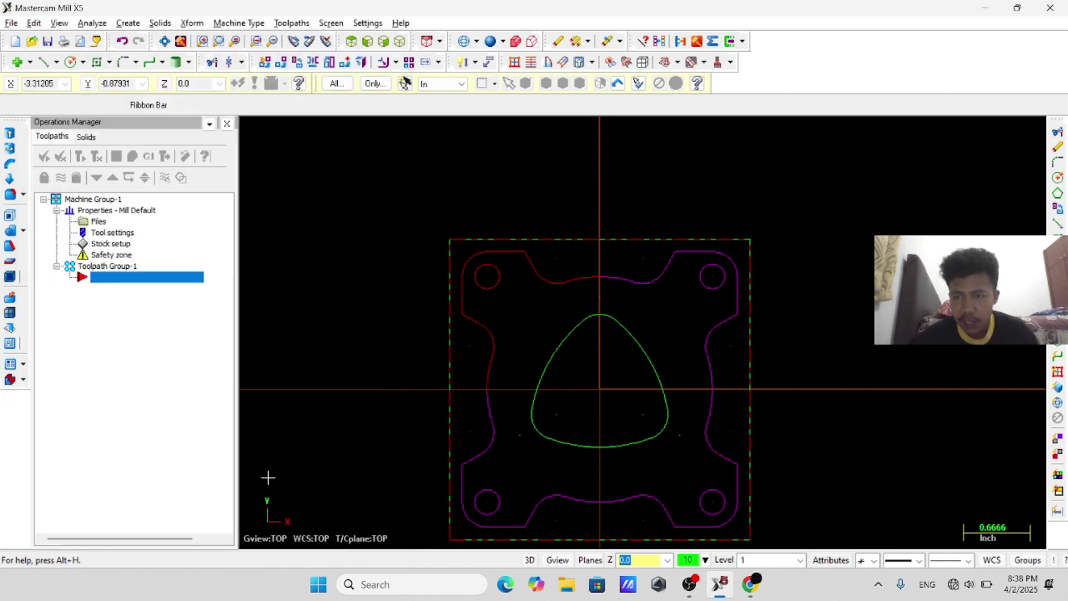
- Start a drill toolpath using the four corner hole circles as drill points
{"action": "right_click", "coordinate": [118, 276]}
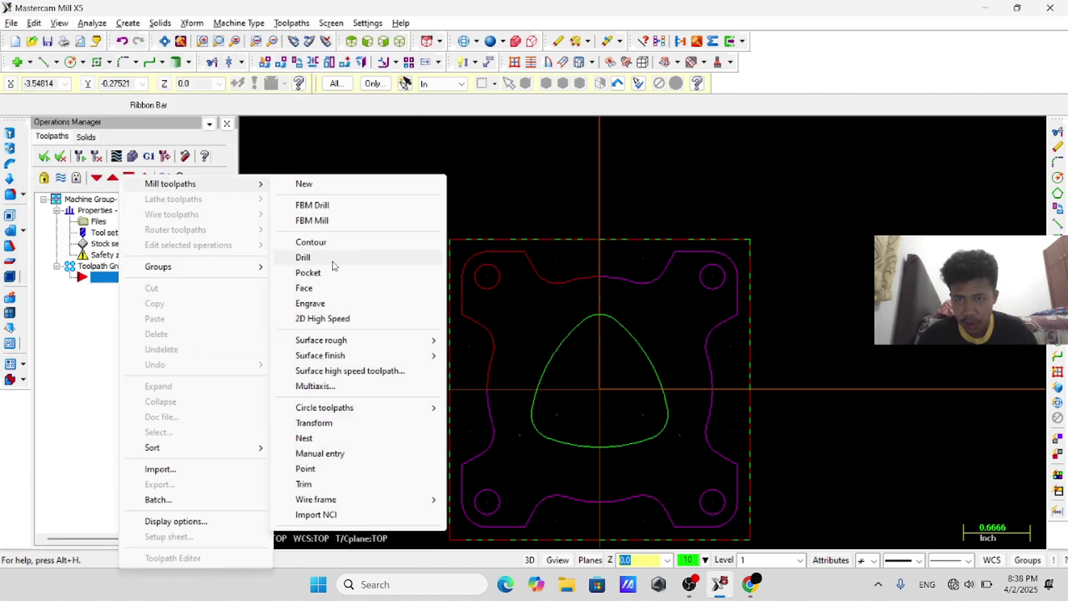
{"action": "left_click", "coordinate": [320, 245]}
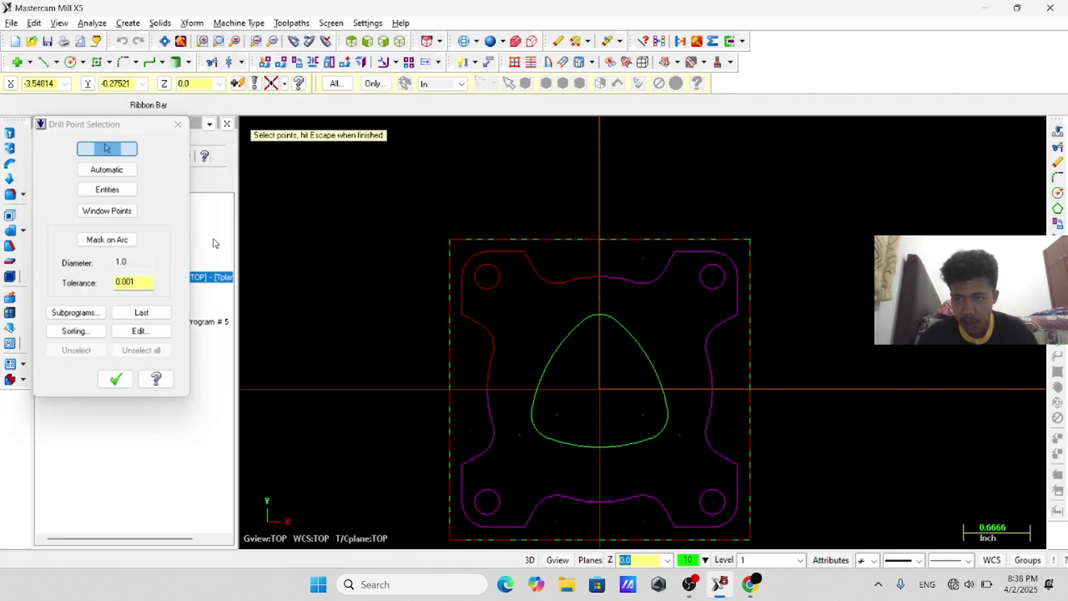
{"action": "left_click", "coordinate": [115, 192]}
{"action": "left_click", "coordinate": [495, 286]}
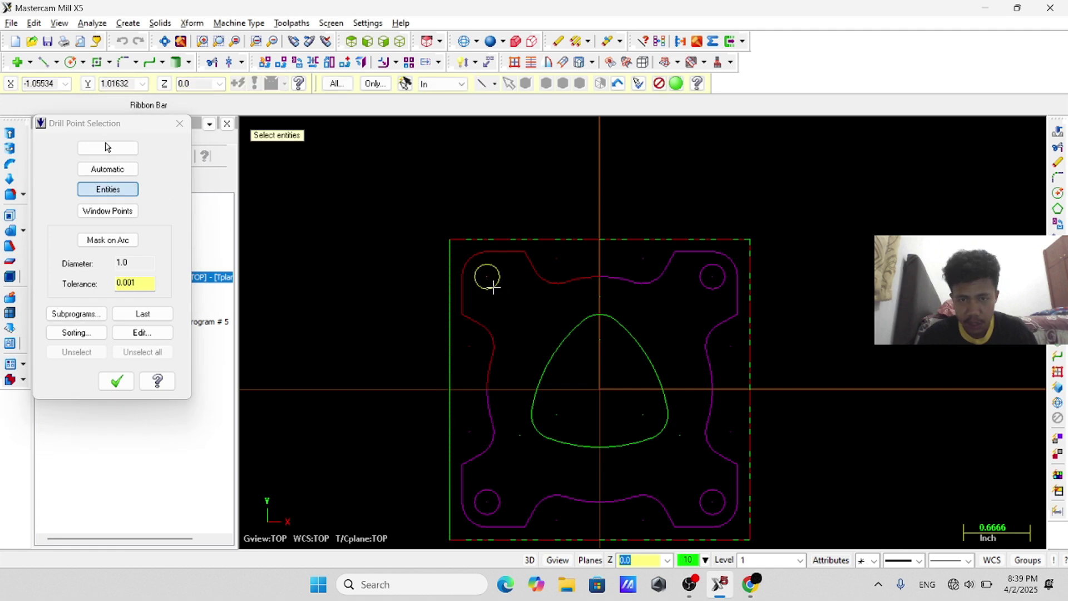
{"action": "left_click", "coordinate": [495, 511]}
{"action": "left_click", "coordinate": [701, 509]}
{"action": "left_click", "coordinate": [702, 283]}
{"action": "key", "text": "Return"}
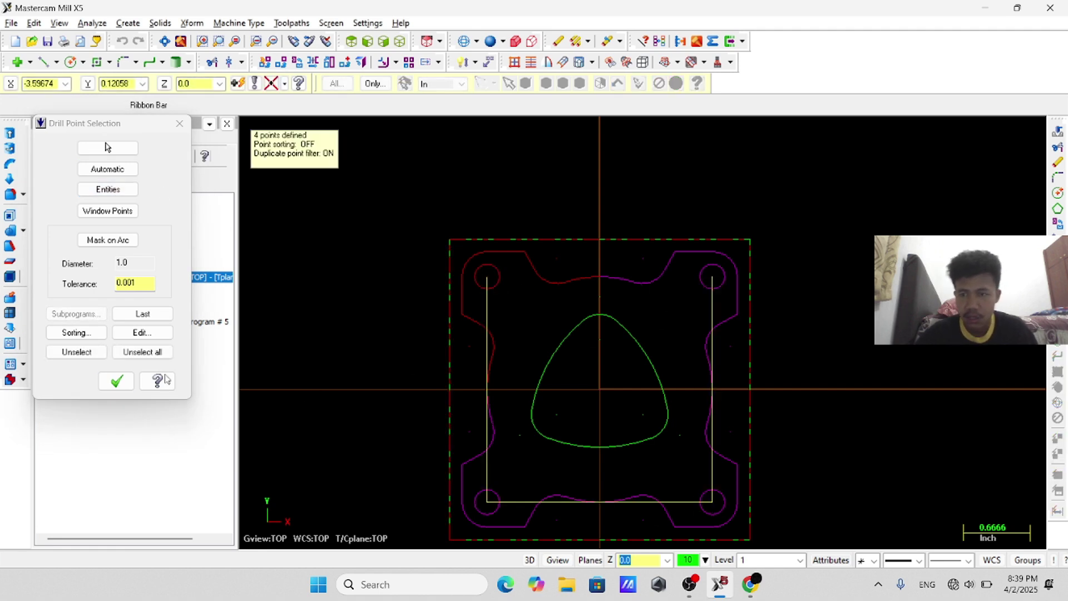
{"action": "left_click", "coordinate": [117, 381]}
- Choose the 1/4 centerdrill from the tool library and set its feed rate to 7.0 and spindle speed to 5000
{"action": "left_click", "coordinate": [78, 193]}
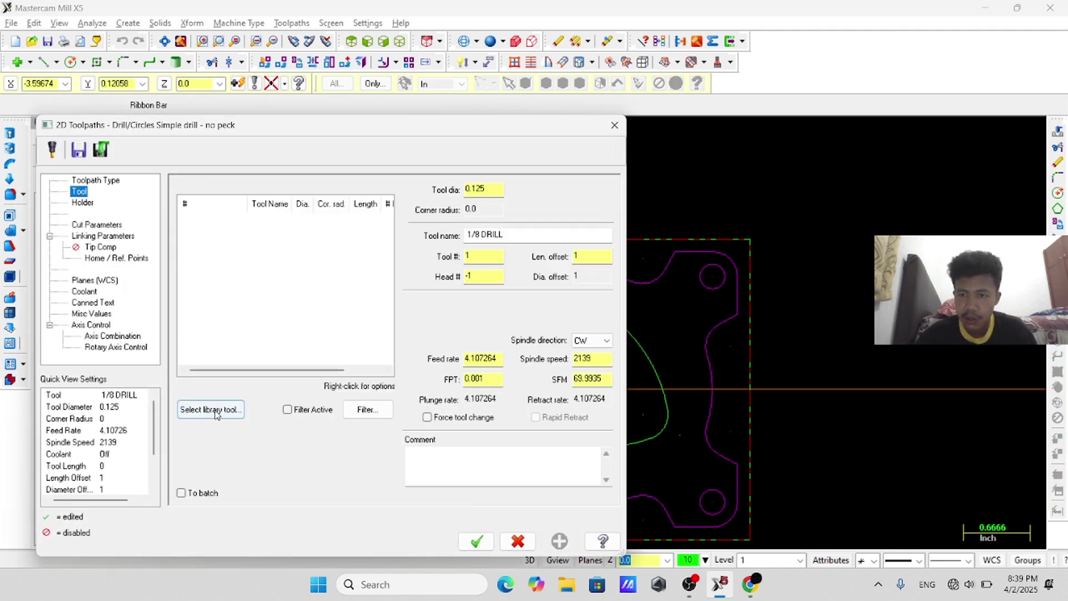
{"action": "left_click", "coordinate": [211, 409]}
{"action": "left_click", "coordinate": [166, 205]}
{"action": "left_click", "coordinate": [535, 382]}
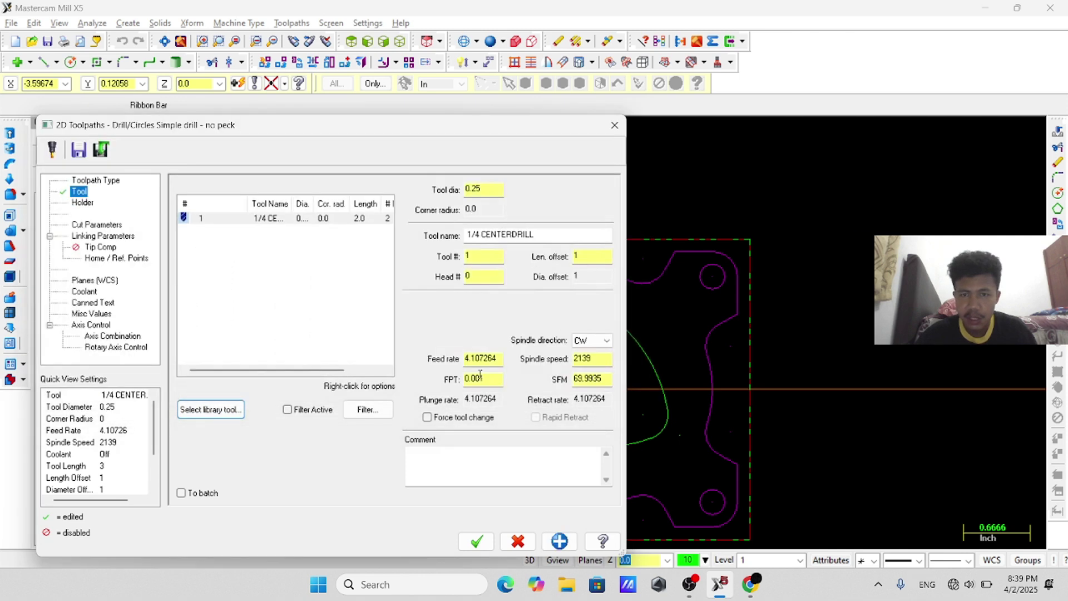
{"action": "left_click_drag", "start_coordinate": [497, 360], "coordinate": [447, 361]}
{"action": "key", "text": "Tab"}
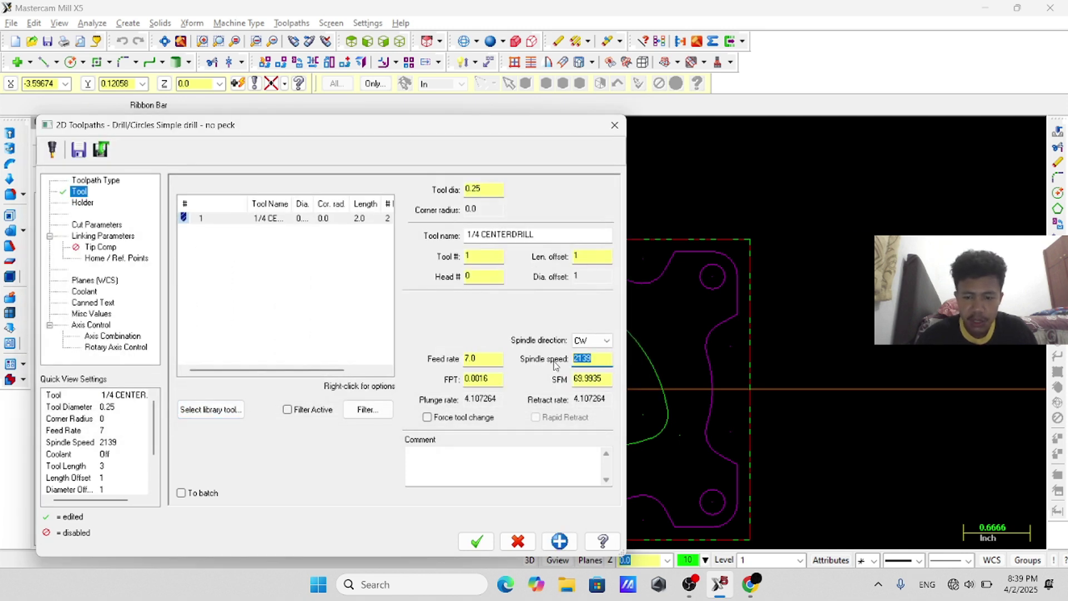
{"action": "type", "text": "5000"}
- Enable clearance only at operation start and end, use absolute retract and depth, set depth to -0.2, and turn on flood coolant for center drilling
{"action": "left_click", "coordinate": [102, 237]}
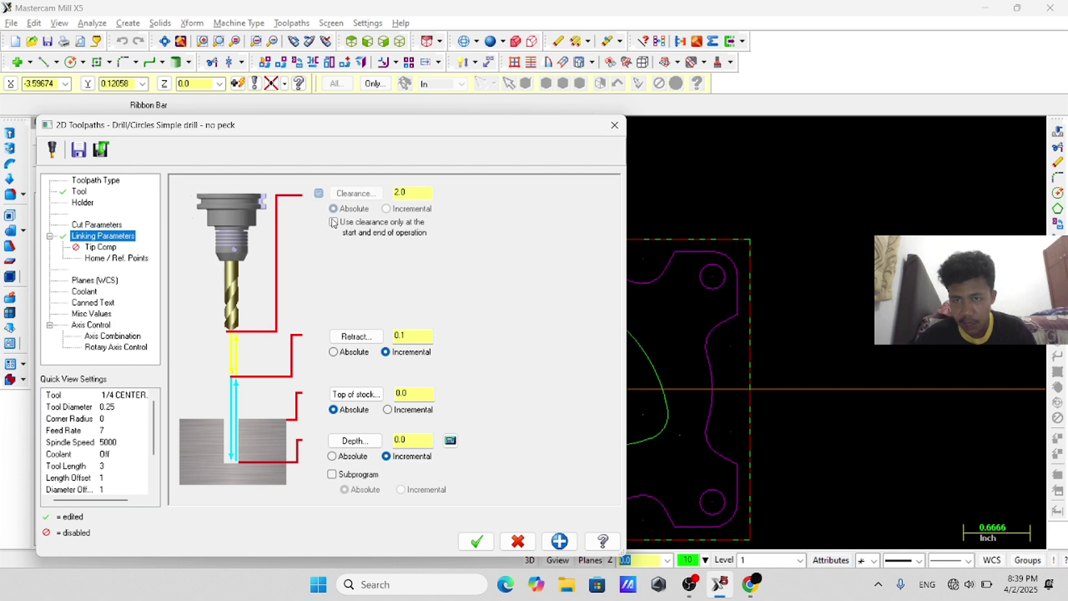
{"action": "left_click_drag", "start_coordinate": [413, 441], "coordinate": [374, 434]}
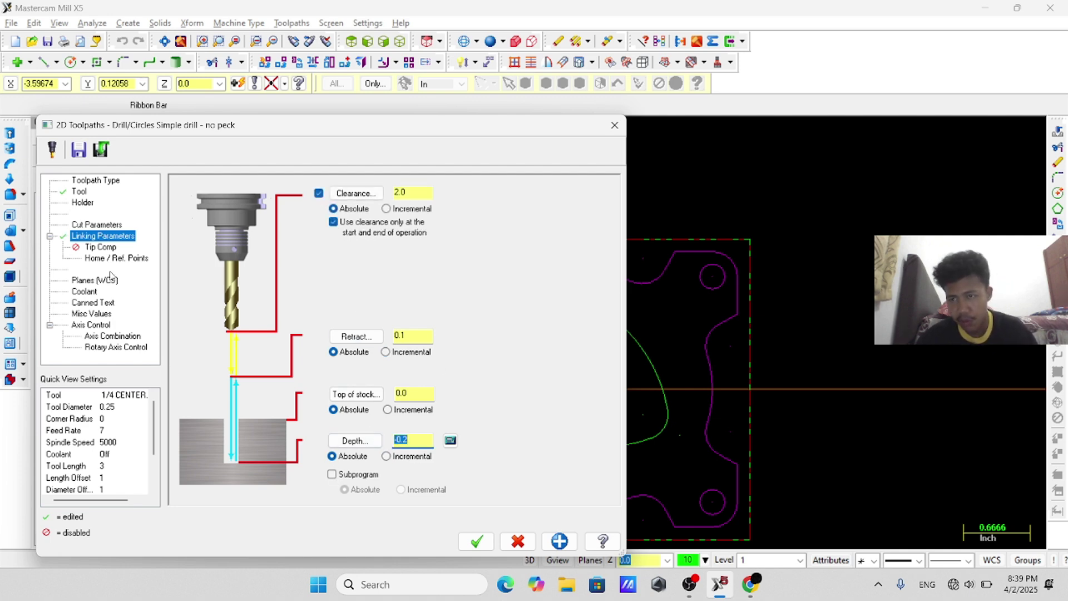
{"action": "left_click", "coordinate": [84, 290]}
{"action": "left_click", "coordinate": [415, 261]}
{"action": "left_click", "coordinate": [409, 278]}
{"action": "left_click", "coordinate": [477, 541]}
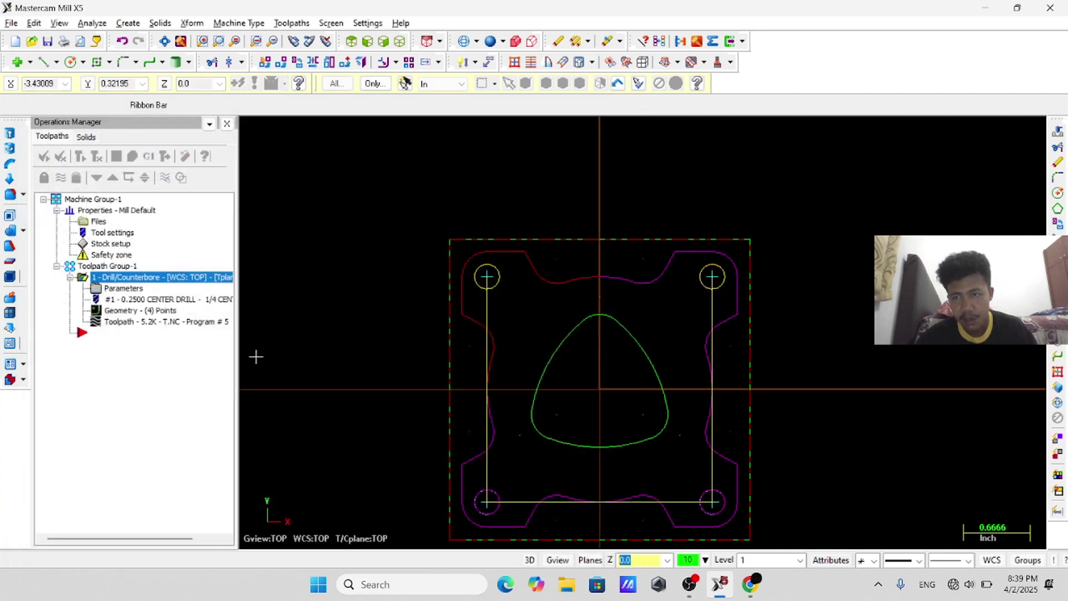
- Duplicate the center drill operation at the end of the toolpath group
{"action": "right_click", "coordinate": [173, 282]}
{"action": "left_click", "coordinate": [214, 303]}
{"action": "right_click", "coordinate": [128, 334]}
{"action": "left_click", "coordinate": [178, 318]}
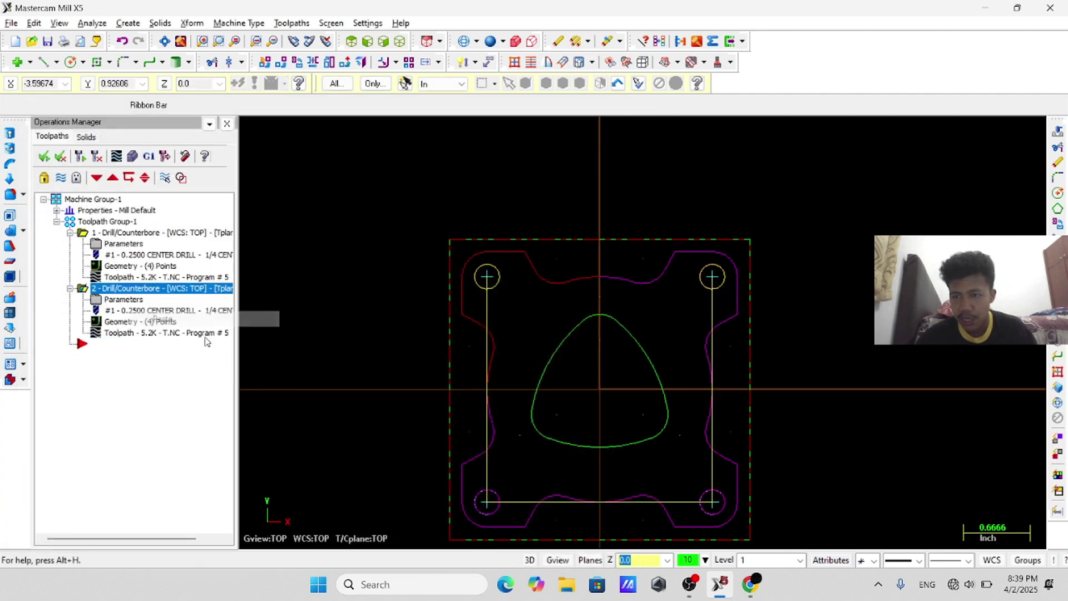
- Choose the 1/4 drill from the tool library for the copied drill operation
{"action": "left_click", "coordinate": [125, 304]}
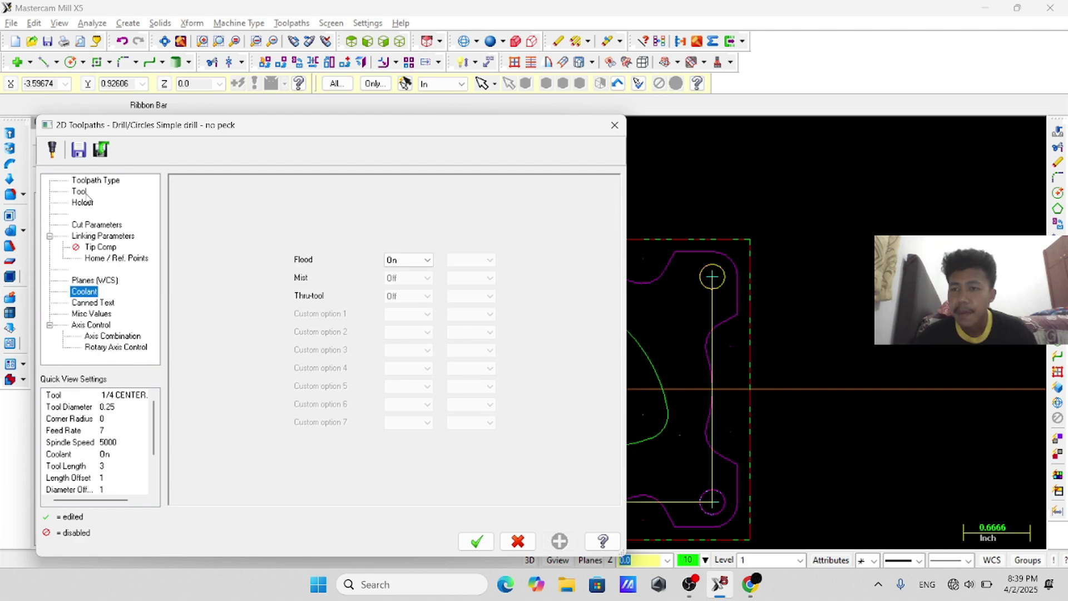
{"action": "left_click", "coordinate": [79, 191]}
{"action": "left_click", "coordinate": [210, 409]}
{"action": "scroll", "coordinate": [196, 251], "scroll_direction": "down", "scroll_amount": 20}
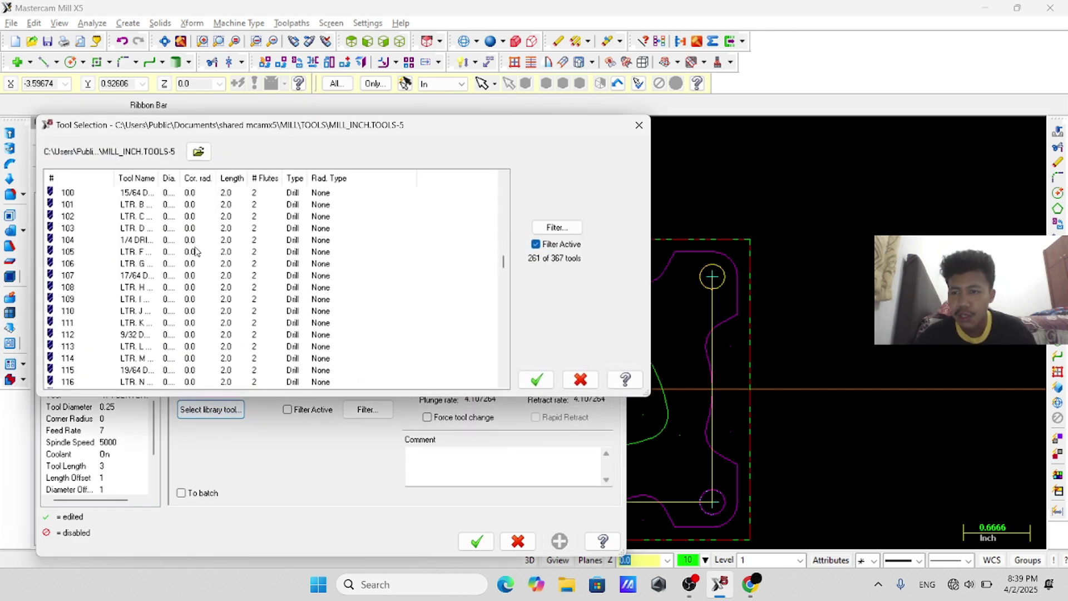
{"action": "scroll", "coordinate": [196, 252], "scroll_direction": "up", "scroll_amount": 1}
{"action": "left_click", "coordinate": [75, 282]}
{"action": "left_click", "coordinate": [537, 379]}
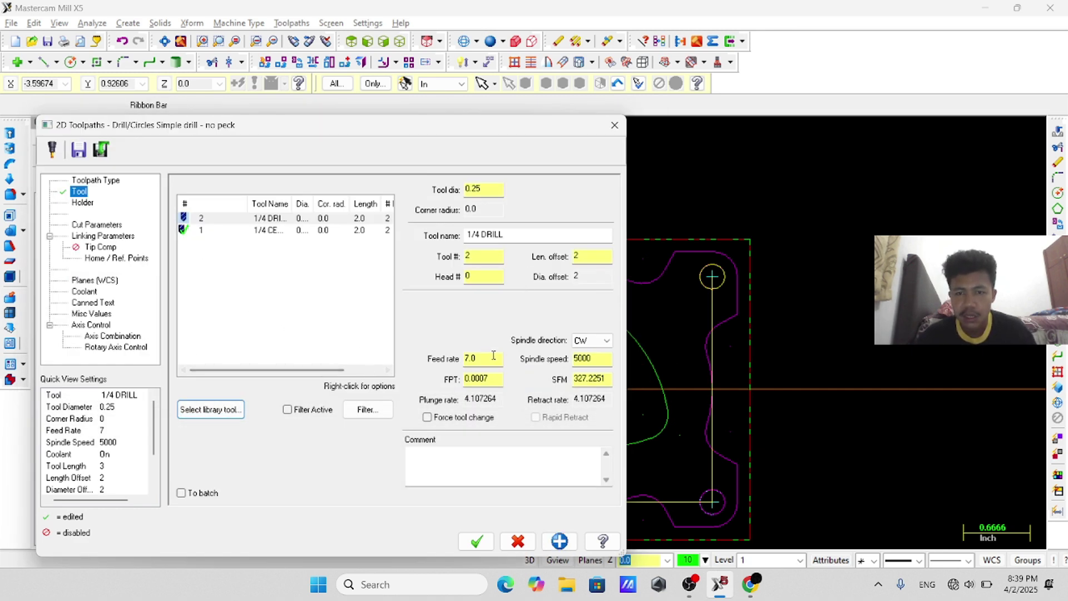
- Set the 1/4 drill's feed rate to 8.0 and spindle speed to 4750
{"action": "left_click_drag", "start_coordinate": [493, 355], "coordinate": [440, 365]}
{"action": "type", "text": "8"}
{"action": "left_click_drag", "start_coordinate": [600, 360], "coordinate": [553, 367]}
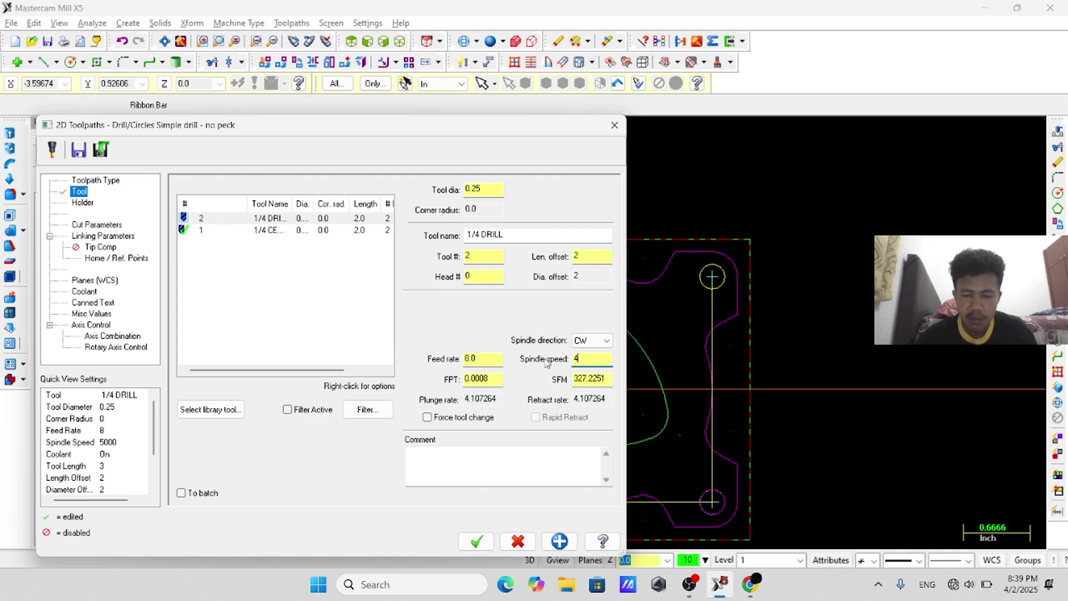
{"action": "type", "text": "4750"}
- Enable tip compensation for the 1/4 drill operation, check its flood coolant setting, and accept the parameters
{"action": "left_click", "coordinate": [107, 236]}
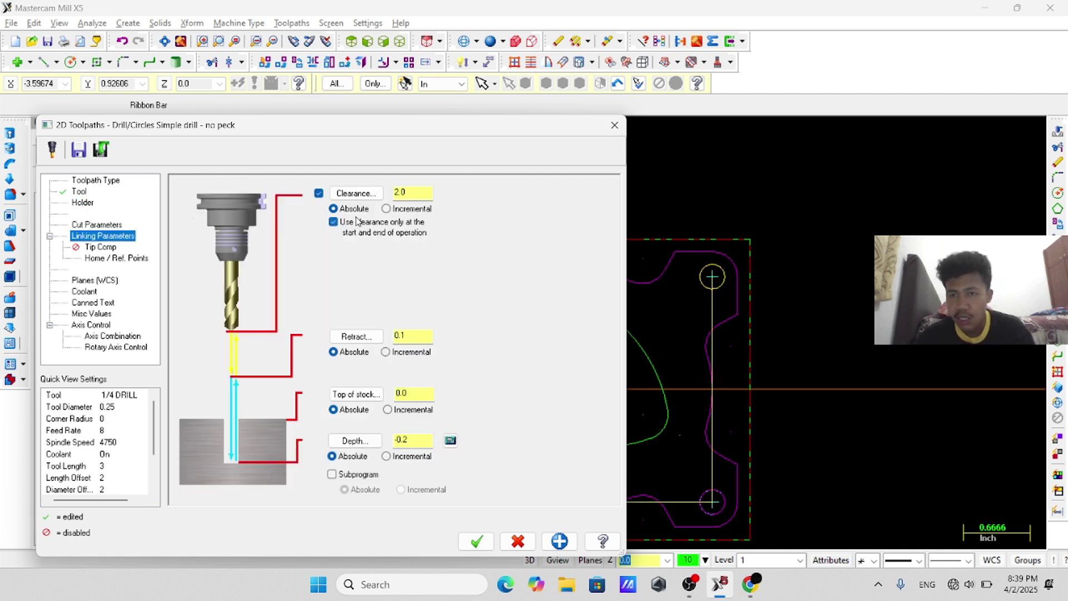
{"action": "left_click", "coordinate": [100, 247]}
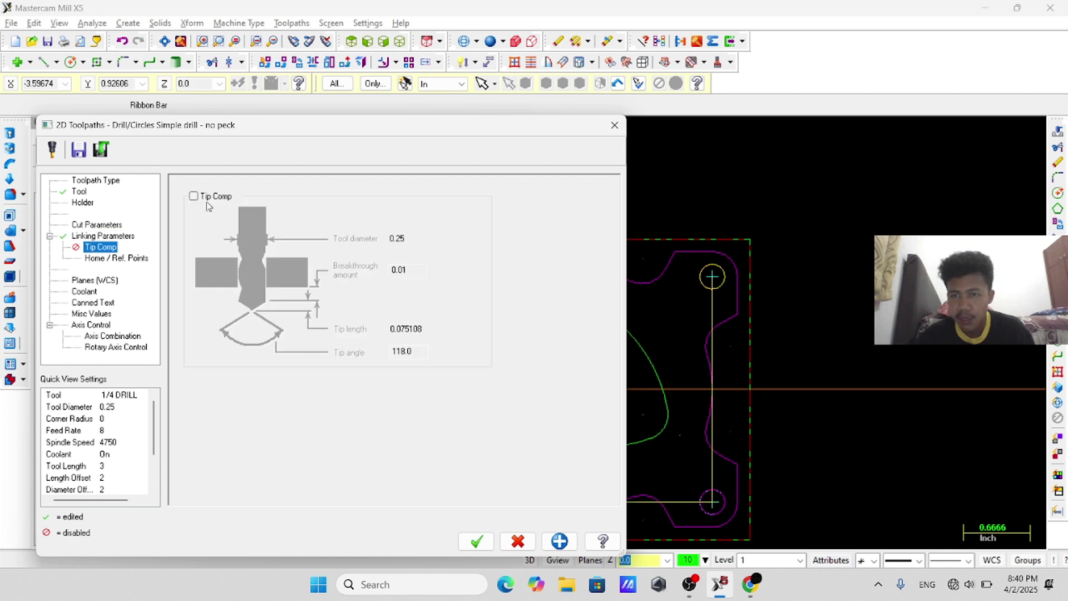
{"action": "left_click", "coordinate": [194, 196]}
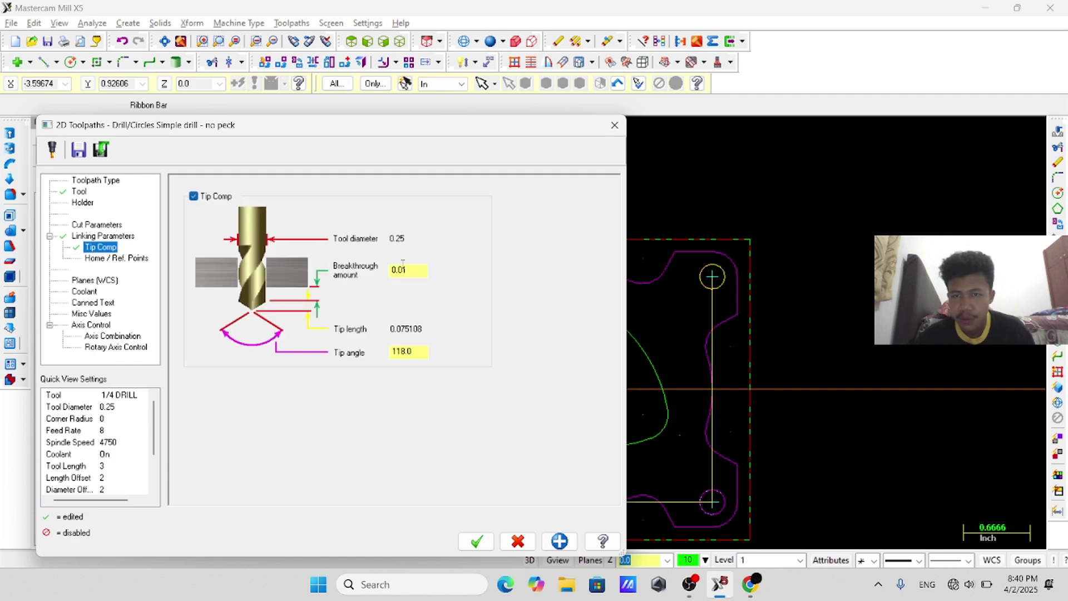
{"action": "left_click", "coordinate": [89, 291]}
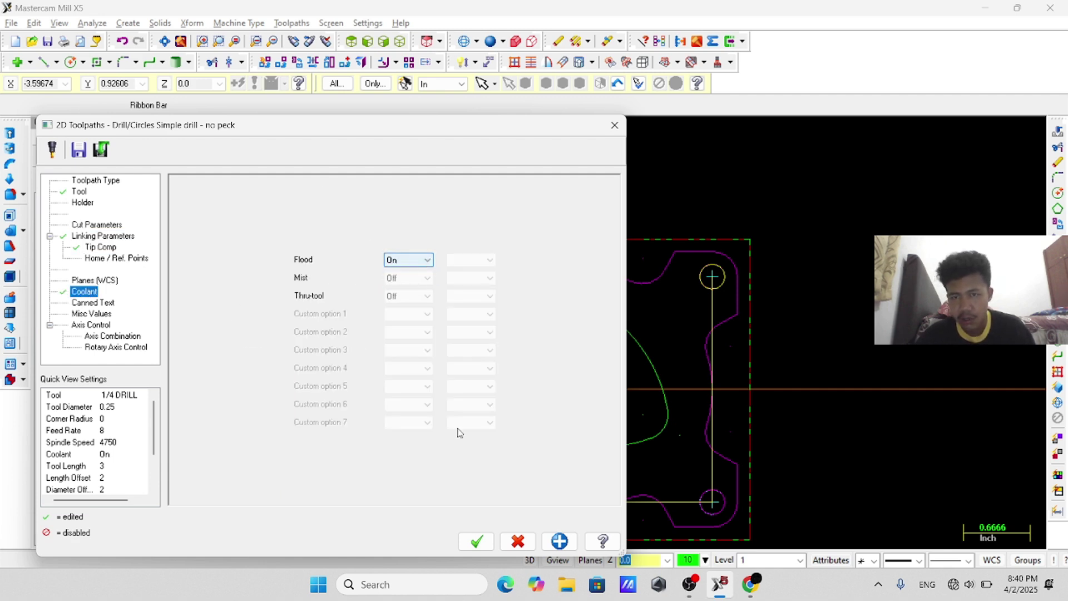
{"action": "left_click", "coordinate": [476, 540]}
- Start a pocket toolpath after the drill operations, using the central rounded triangle as its chain
{"action": "left_click", "coordinate": [121, 345]}
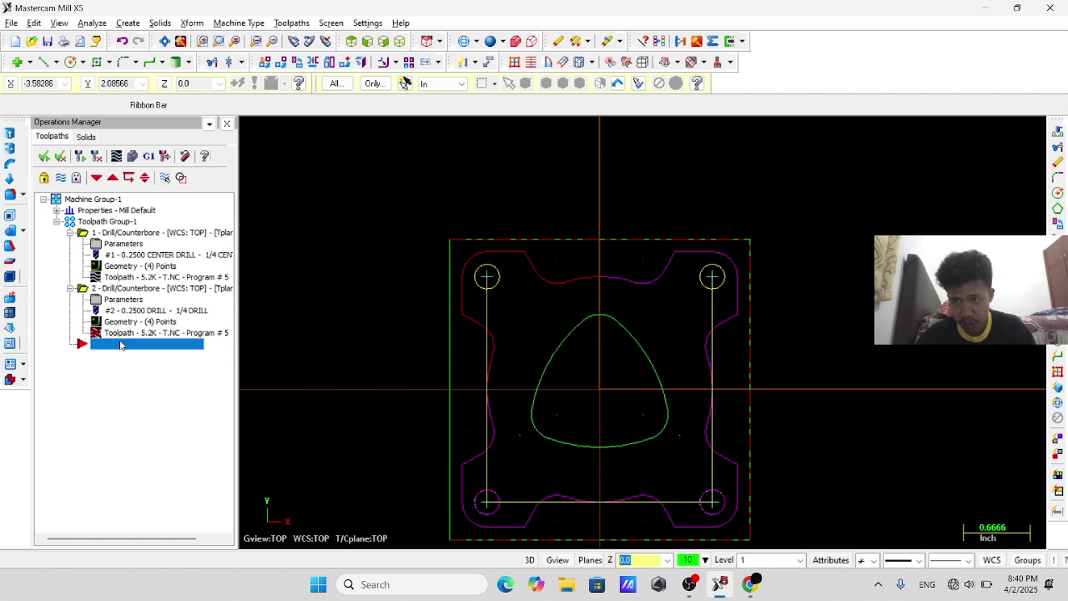
{"action": "right_click", "coordinate": [121, 345]}
{"action": "mouse_move", "coordinate": [262, 185]}
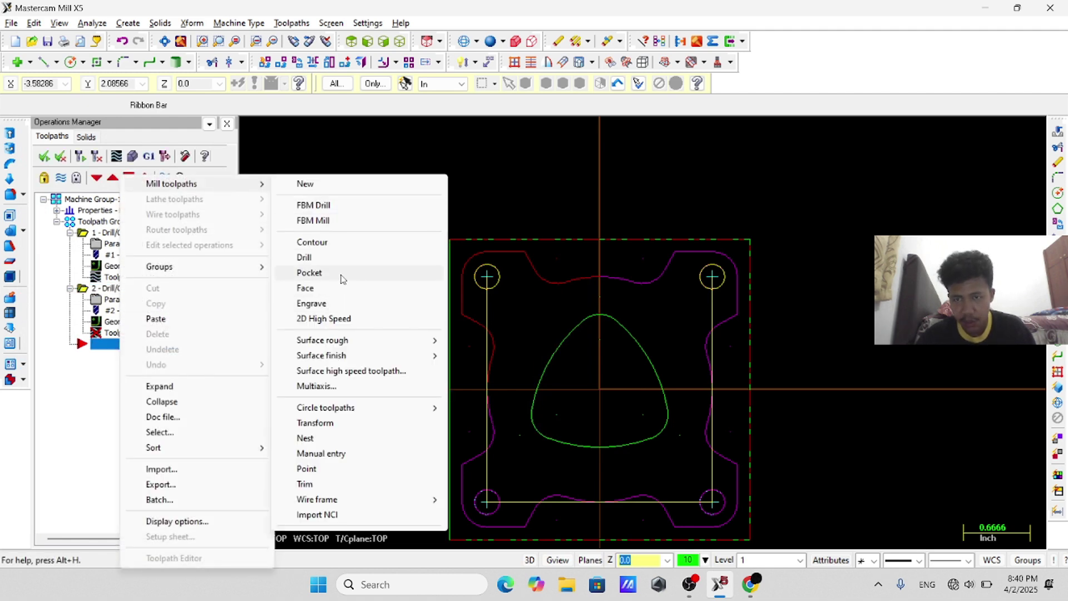
{"action": "left_click", "coordinate": [309, 272]}
{"action": "left_click", "coordinate": [616, 321]}
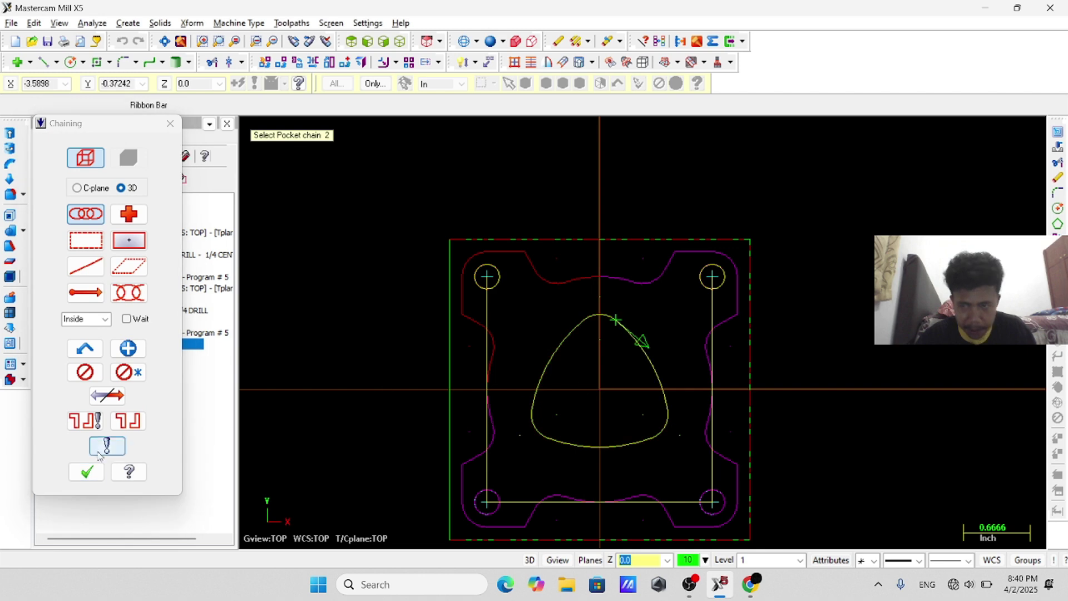
{"action": "key", "text": "Return"}
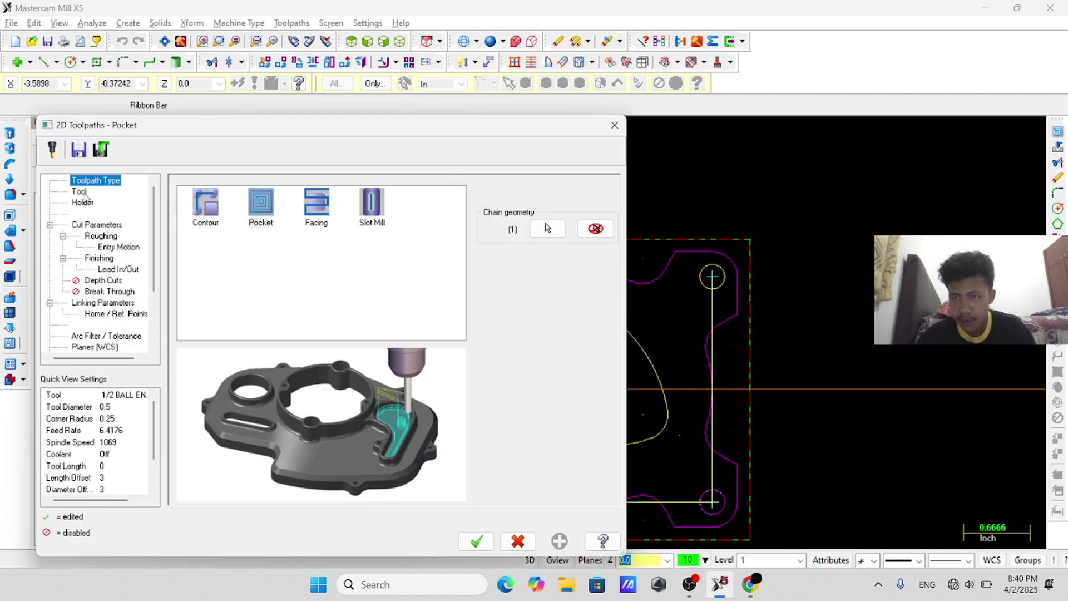
- Choose the 1/2 flat endmill from the tool library for the pocket
{"action": "left_click", "coordinate": [86, 195]}
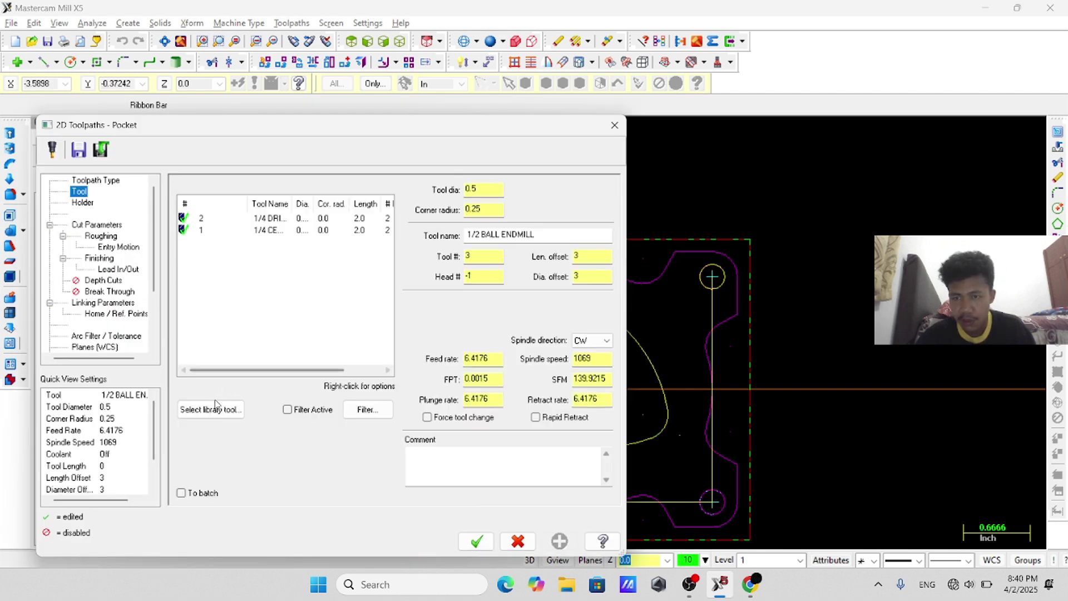
{"action": "left_click", "coordinate": [210, 409]}
{"action": "left_click", "coordinate": [154, 322]}
{"action": "left_click", "coordinate": [537, 379]}
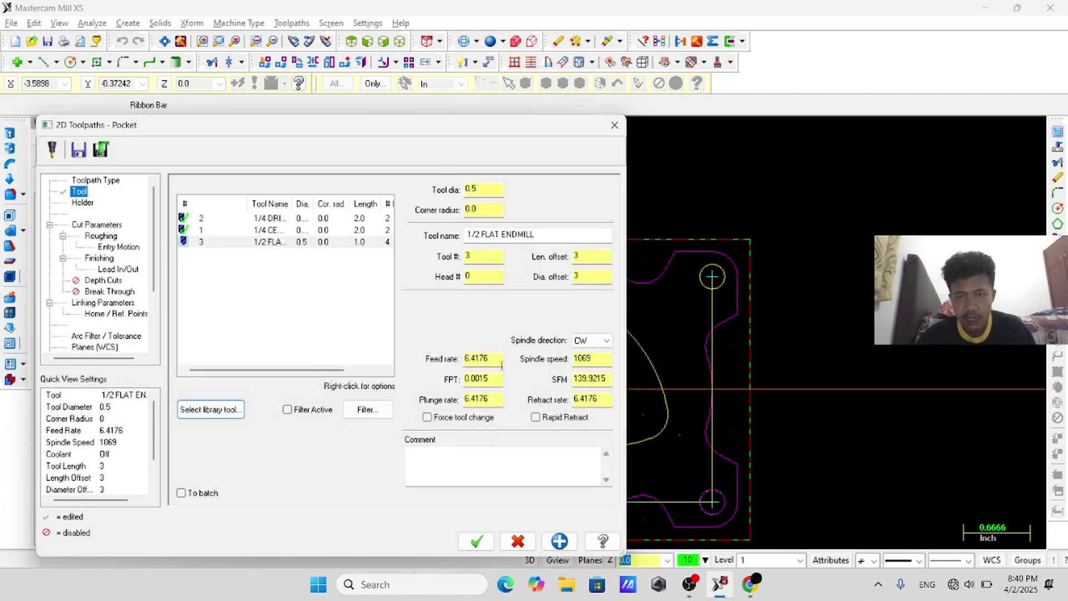
- Set the endmill's feed and plunge rates to 10.0, retract rate to 20.0 and spindle speed to 4500, with rapid retract enabled
{"action": "left_click_drag", "start_coordinate": [488, 362], "coordinate": [458, 362]}
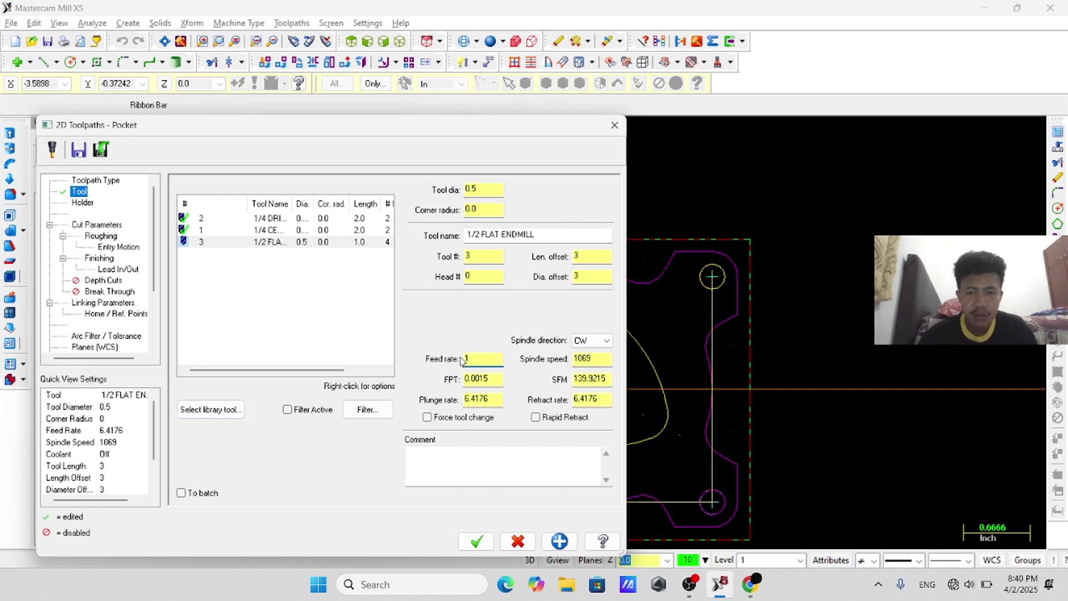
{"action": "type", "text": "10"}
{"action": "left_click_drag", "start_coordinate": [494, 402], "coordinate": [466, 398]}
{"action": "left_click_drag", "start_coordinate": [607, 359], "coordinate": [573, 361]}
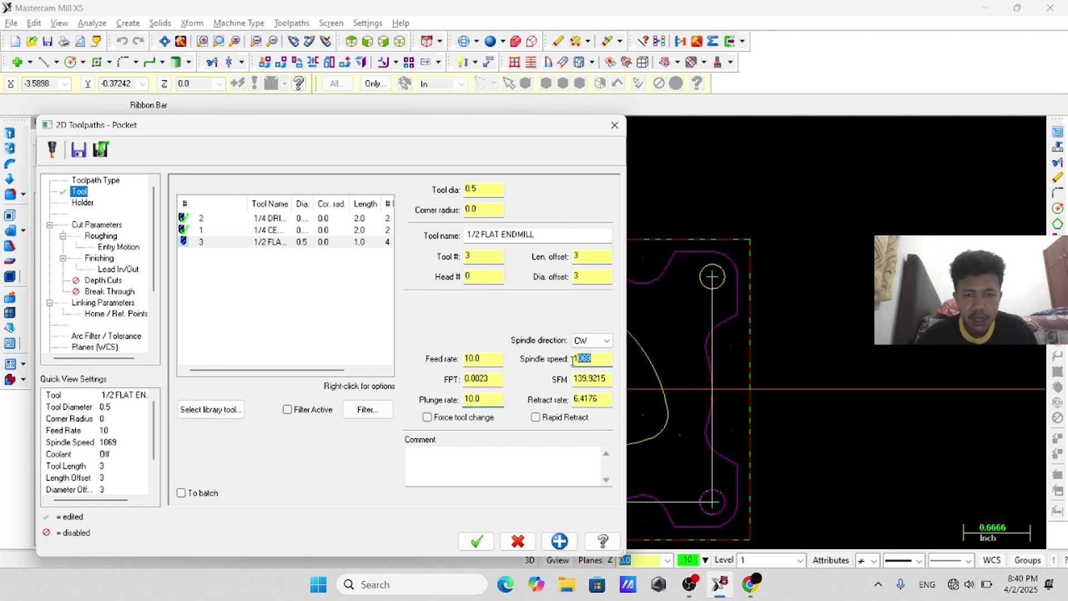
{"action": "left_click_drag", "start_coordinate": [596, 399], "coordinate": [562, 396]}
{"action": "type", "text": "20"}
{"action": "left_click", "coordinate": [548, 418]}
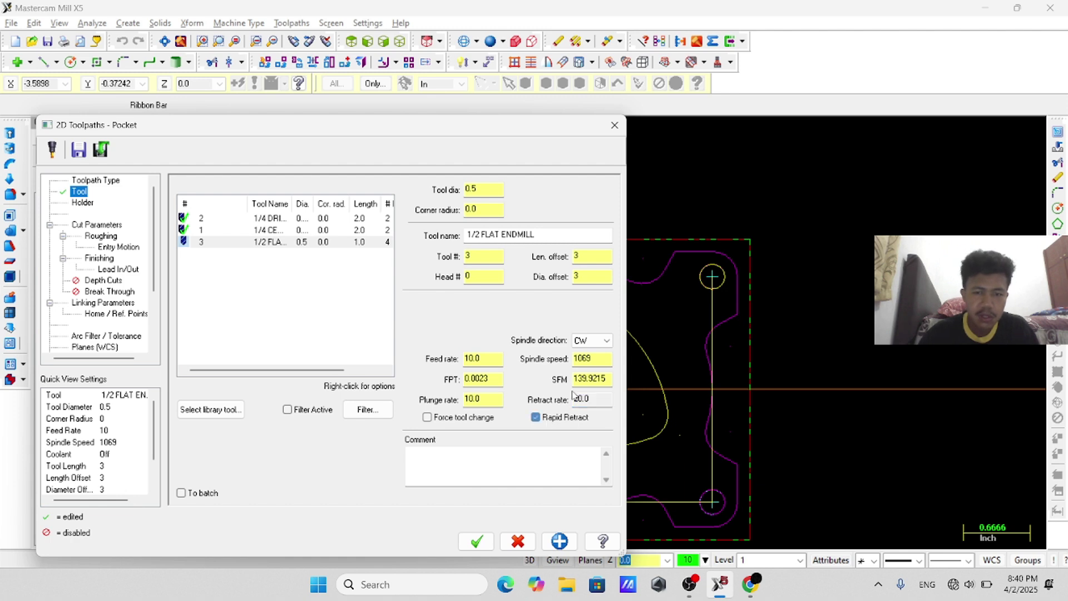
- Set pocket roughing to Constant Overlap Spiral and machine the finish passes only at final depth
{"action": "left_click", "coordinate": [100, 236]}
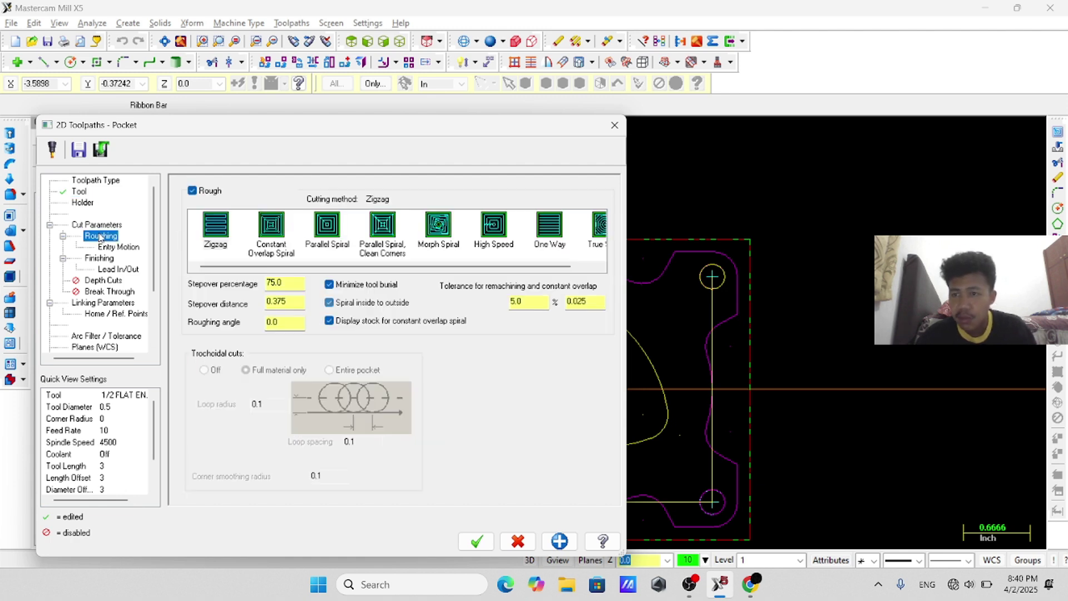
{"action": "left_click", "coordinate": [271, 228]}
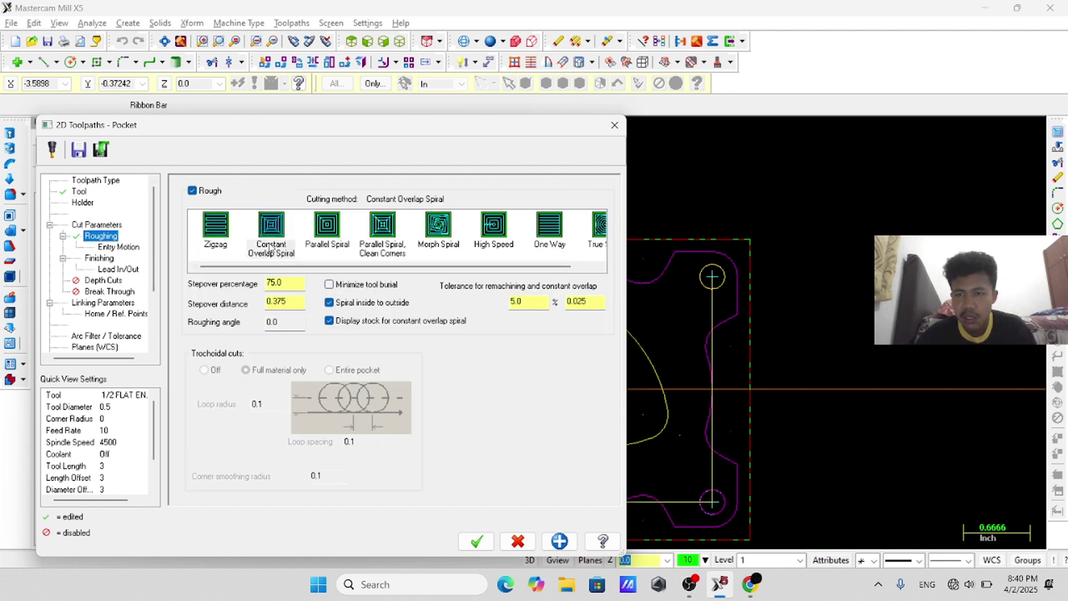
{"action": "left_click", "coordinate": [112, 259]}
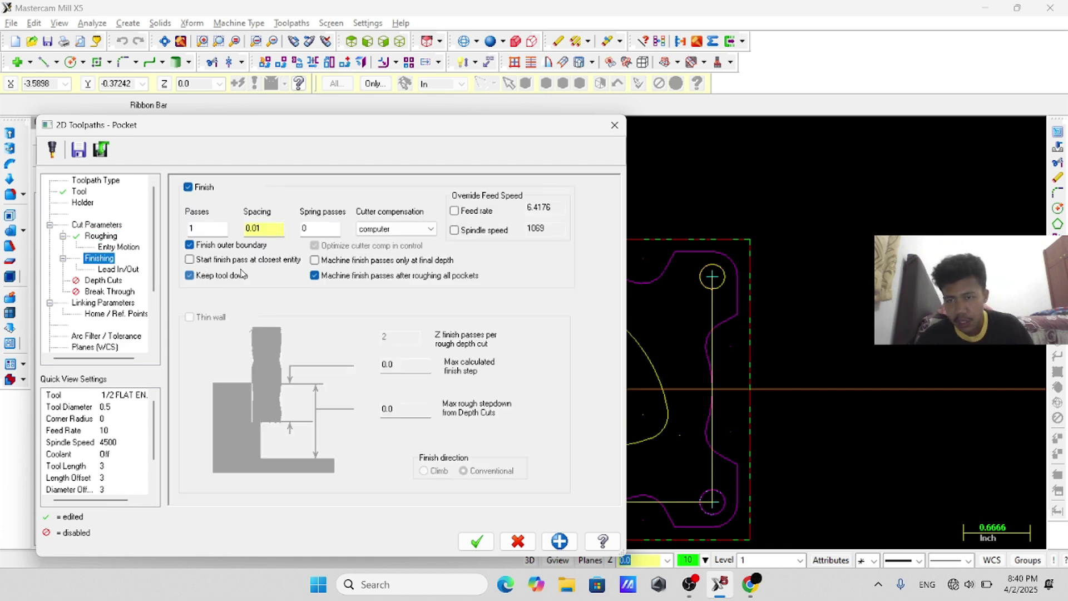
{"action": "left_click", "coordinate": [315, 260]}
- Set the pocket's entry line length and arc radius to 75% and copy the entry values to the exit
{"action": "left_click", "coordinate": [117, 269]}
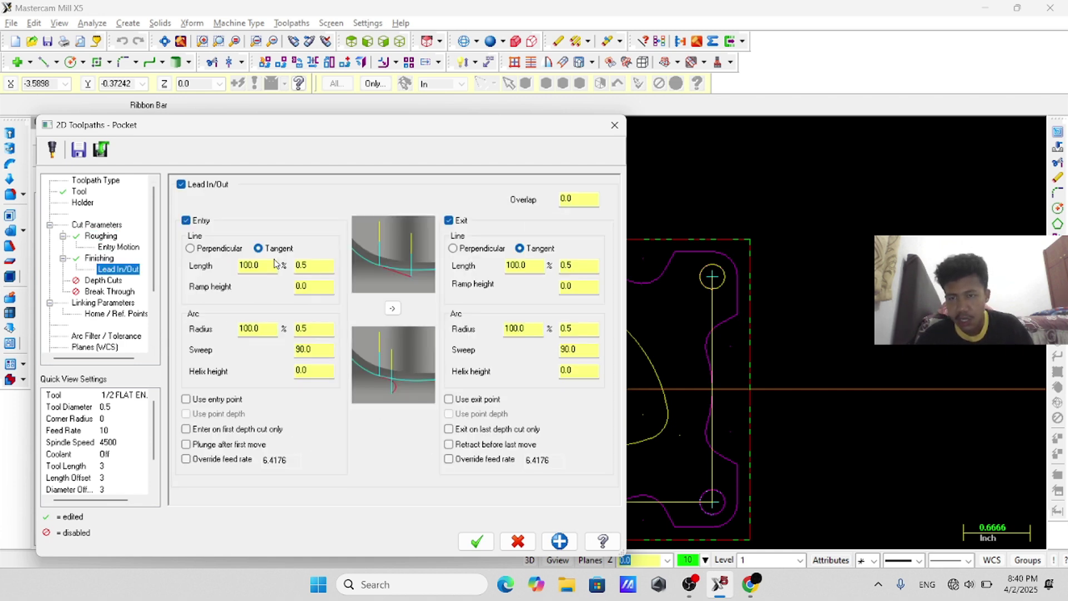
{"action": "left_click_drag", "start_coordinate": [277, 266], "coordinate": [231, 269]}
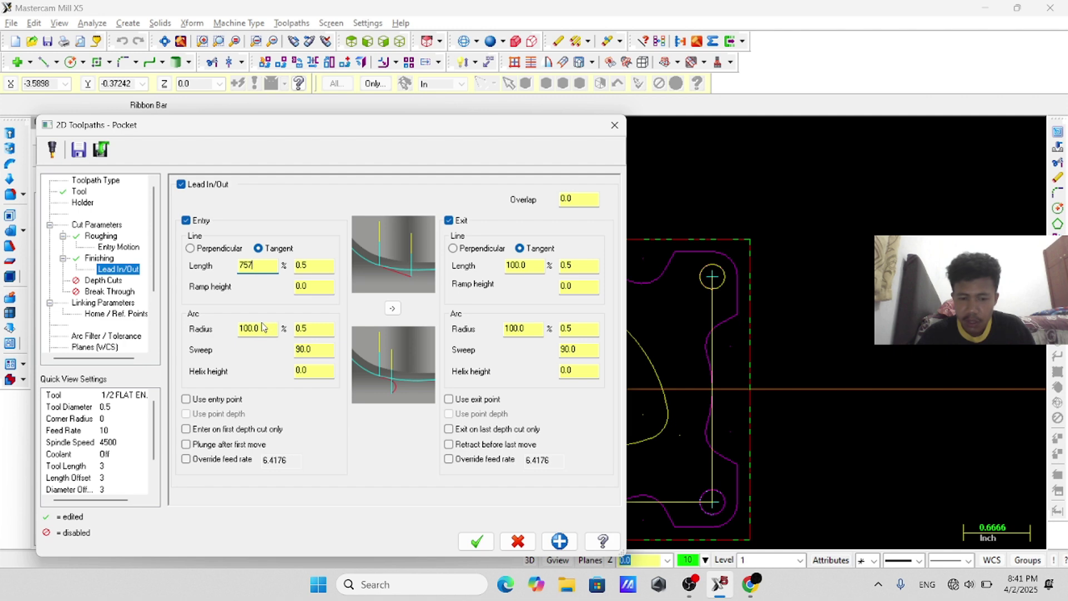
{"action": "left_click_drag", "start_coordinate": [258, 327], "coordinate": [218, 330]}
{"action": "left_click", "coordinate": [392, 307]}
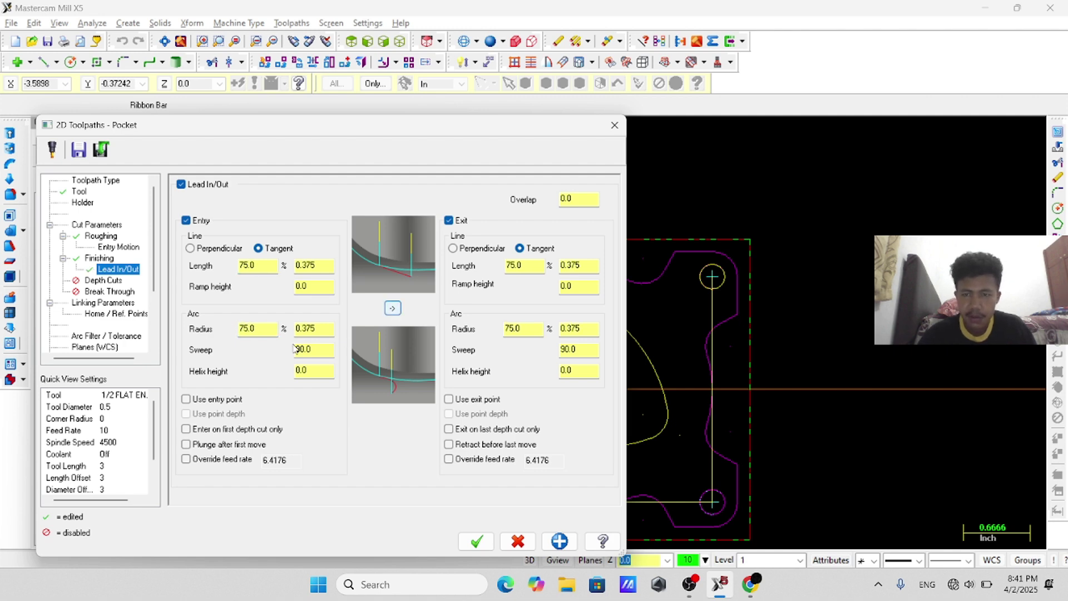
- Enable clearance only at the pocket's start and end, make retract, feed plane and depth absolute, and set depth to -0.125
{"action": "left_click", "coordinate": [109, 291]}
{"action": "left_click", "coordinate": [103, 302]}
{"action": "left_click", "coordinate": [319, 194]}
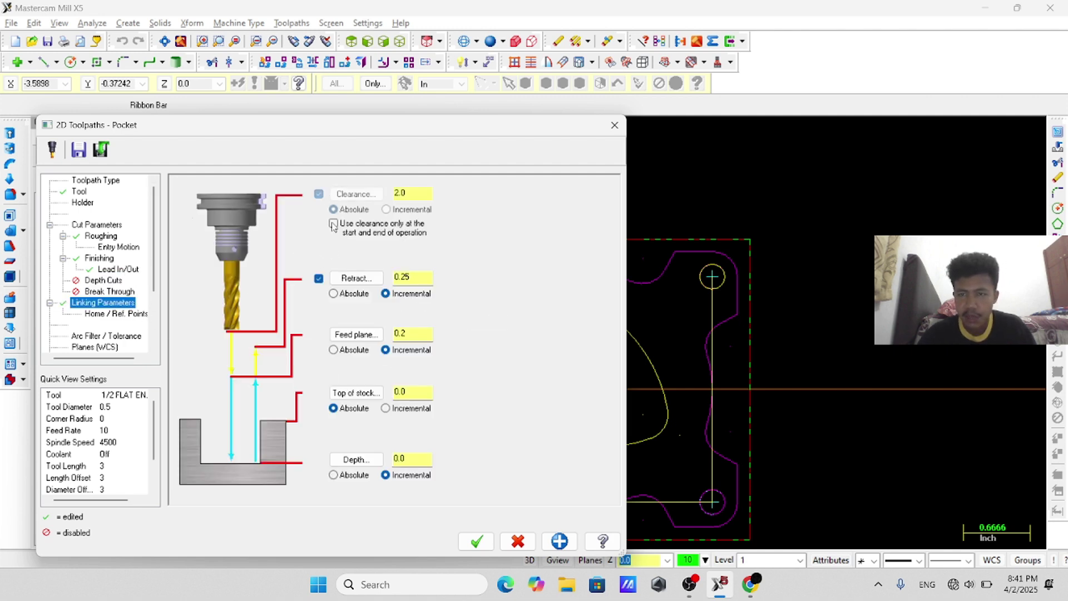
{"action": "left_click", "coordinate": [333, 223]}
{"action": "left_click", "coordinate": [333, 293]}
{"action": "left_click", "coordinate": [333, 349]}
{"action": "left_click", "coordinate": [333, 474]}
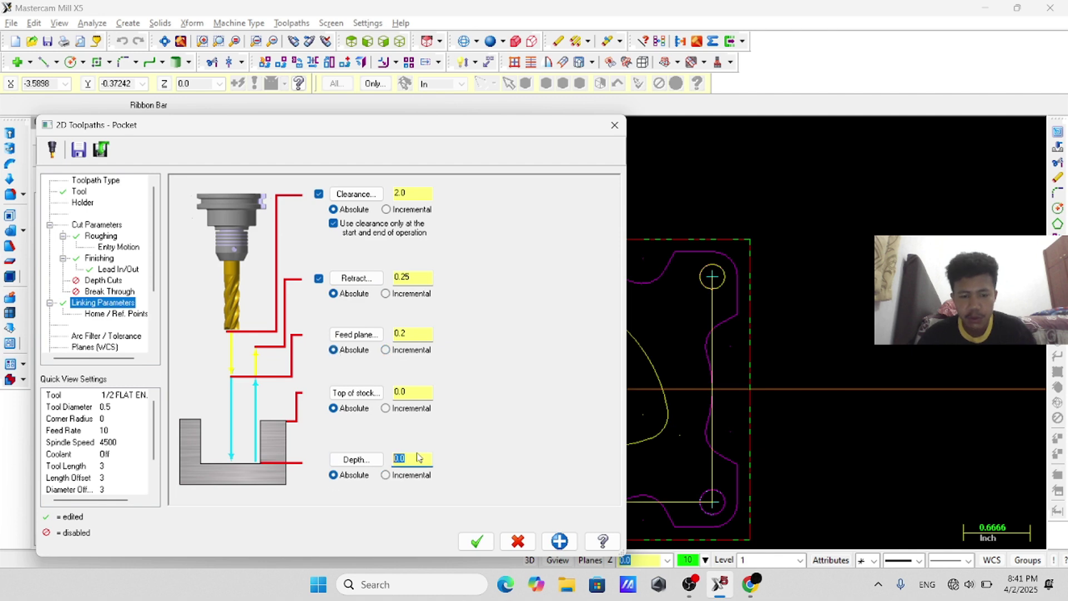
{"action": "type", "text": "-"}
- Turn on flood coolant for the pocket and accept the toolpath parameters
{"action": "scroll", "coordinate": [101, 278], "scroll_direction": "down", "scroll_amount": 2}
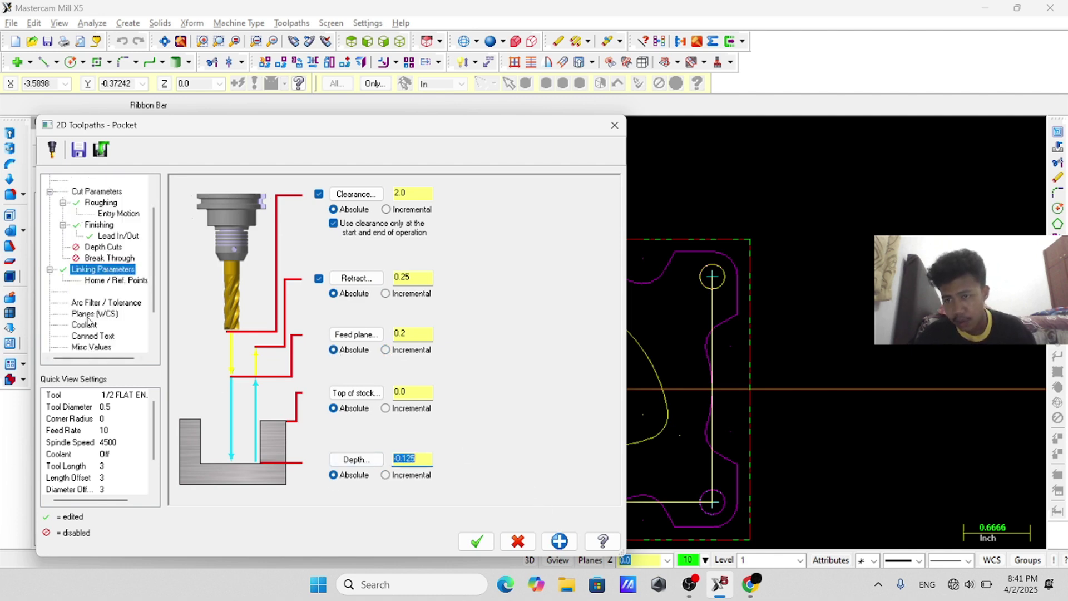
{"action": "left_click", "coordinate": [84, 291]}
{"action": "left_click", "coordinate": [408, 259]}
{"action": "left_click", "coordinate": [400, 281]}
{"action": "left_click", "coordinate": [476, 541]}
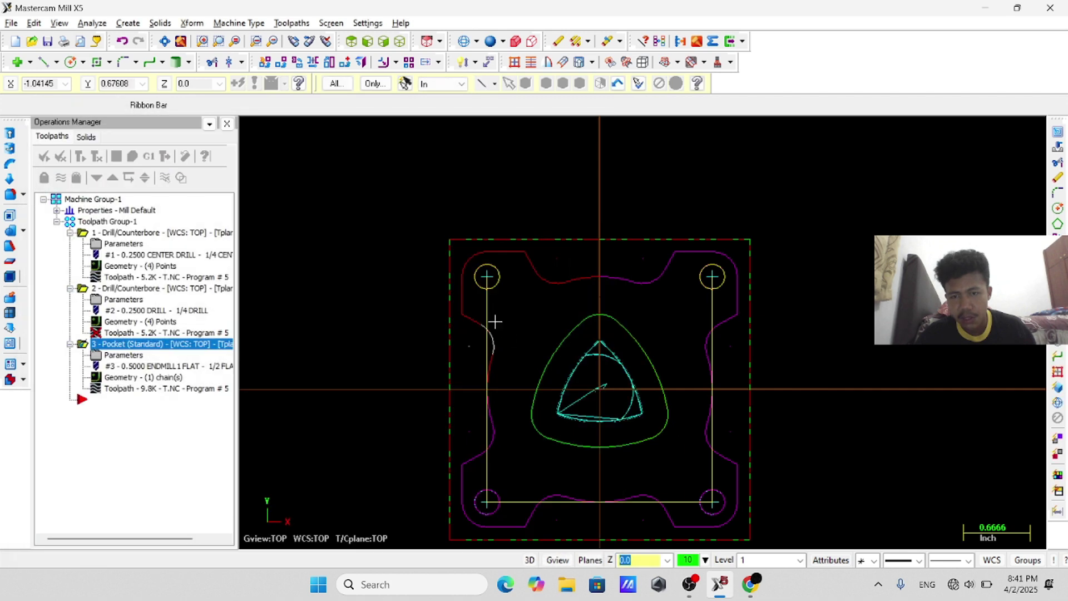
- Start a contour toolpath after the pocket, chaining the plate's outer profile
{"action": "right_click", "coordinate": [128, 399]}
{"action": "mouse_move", "coordinate": [184, 12]}
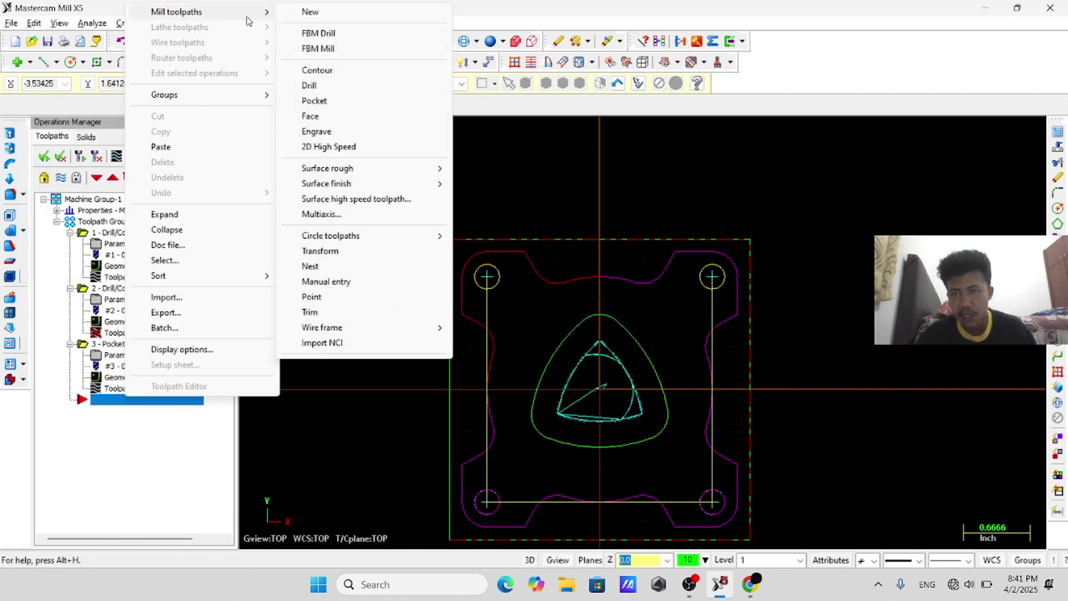
{"action": "left_click", "coordinate": [336, 68]}
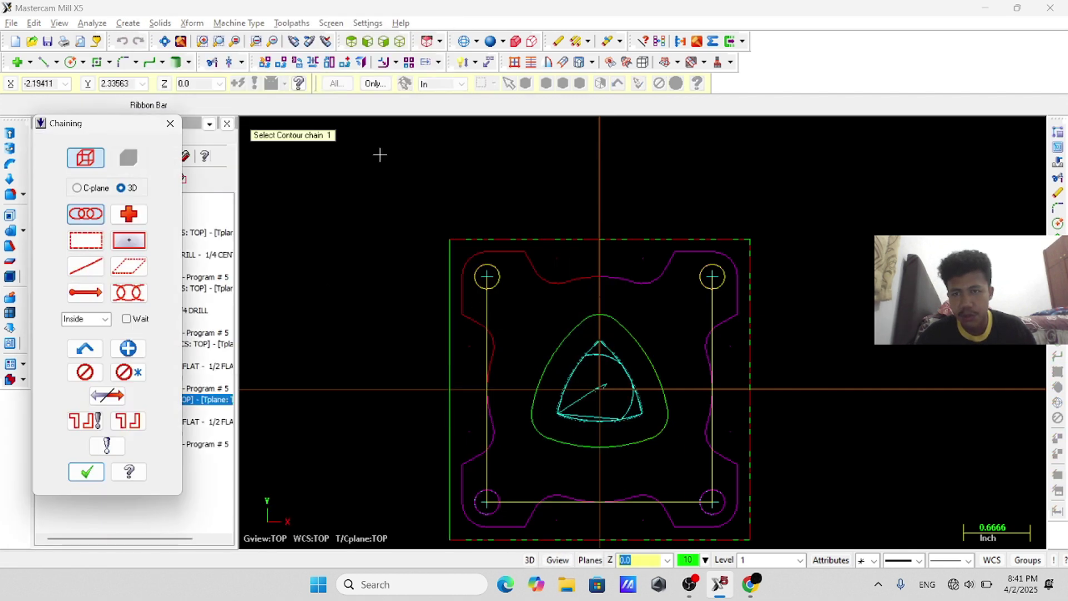
{"action": "left_click", "coordinate": [609, 276]}
{"action": "left_click", "coordinate": [85, 471]}
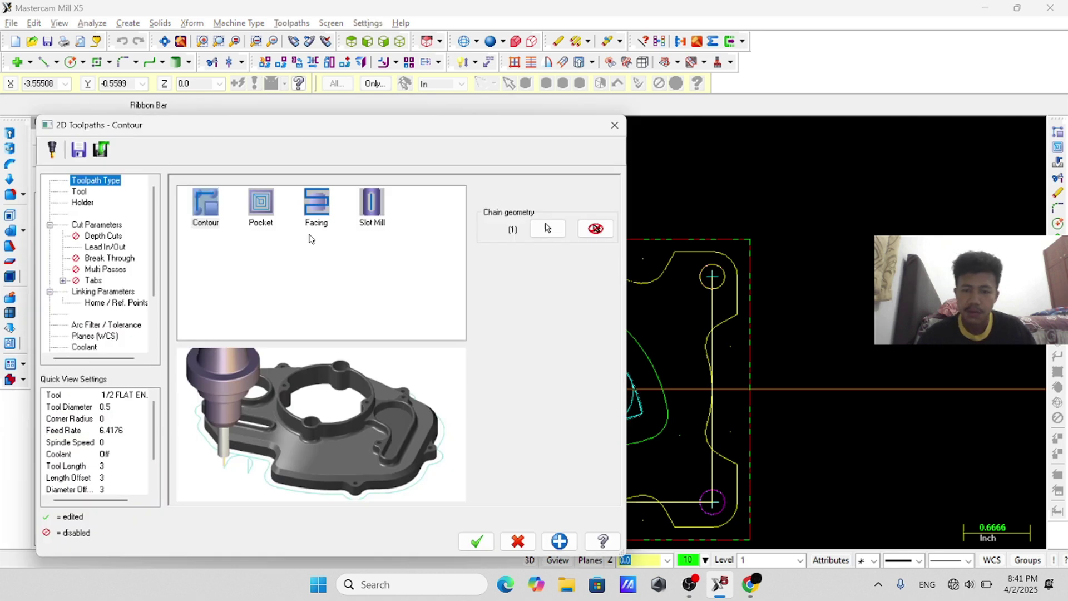
- Select the 1/2 flat endmill for the contour, with feed and plunge rates of 10, rapid retract and spindle speed 4500
{"action": "left_click", "coordinate": [80, 193]}
{"action": "left_click", "coordinate": [256, 242]}
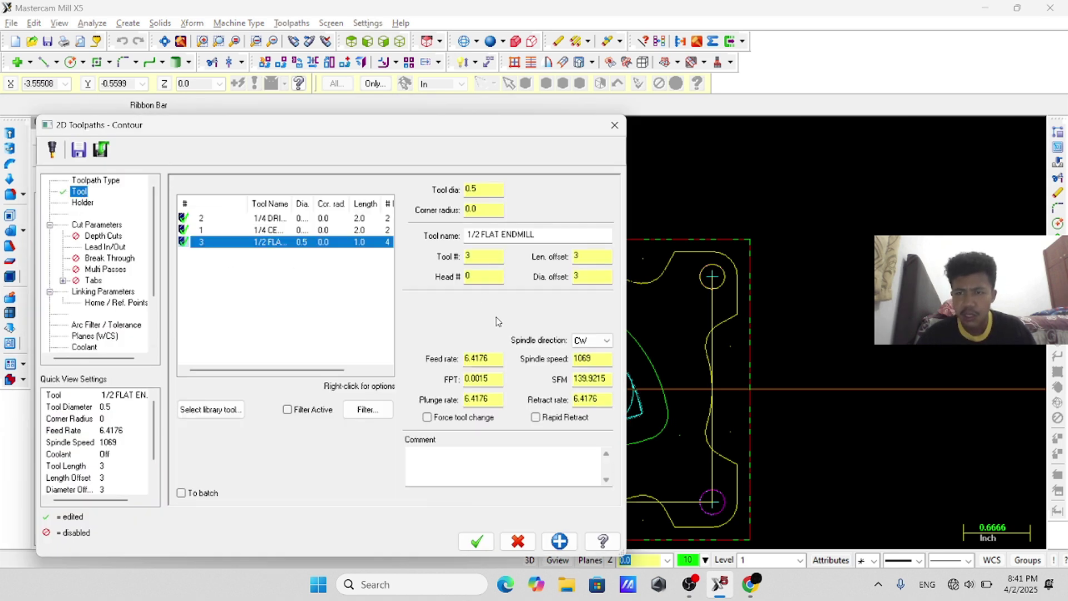
{"action": "left_click", "coordinate": [452, 359]}
{"action": "type", "text": "10"}
{"action": "left_click", "coordinate": [457, 404]}
{"action": "type", "text": "1"}
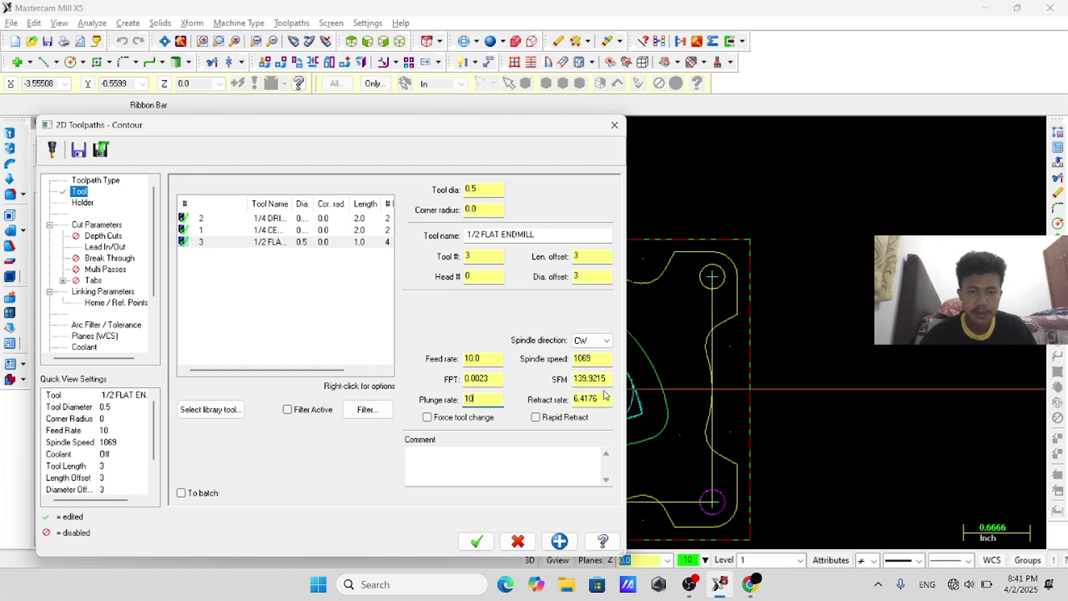
{"action": "key", "text": "Tab"}
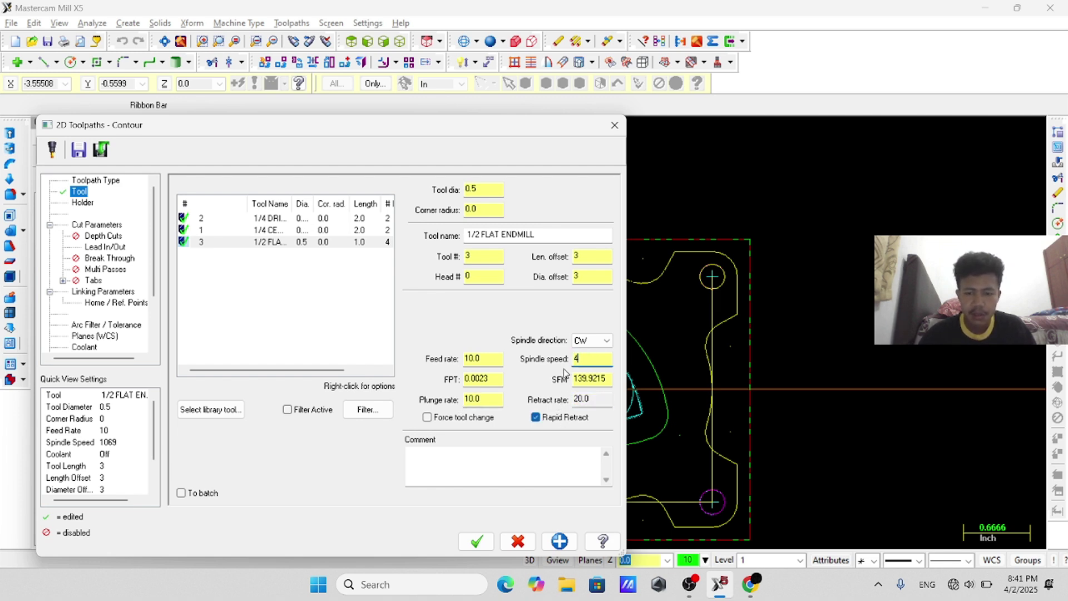
{"action": "type", "text": "4500"}
- Set the contour's entry line length and arc radius to 75% and copy the entry values to the exit
{"action": "left_click", "coordinate": [102, 235]}
{"action": "left_click", "coordinate": [114, 246]}
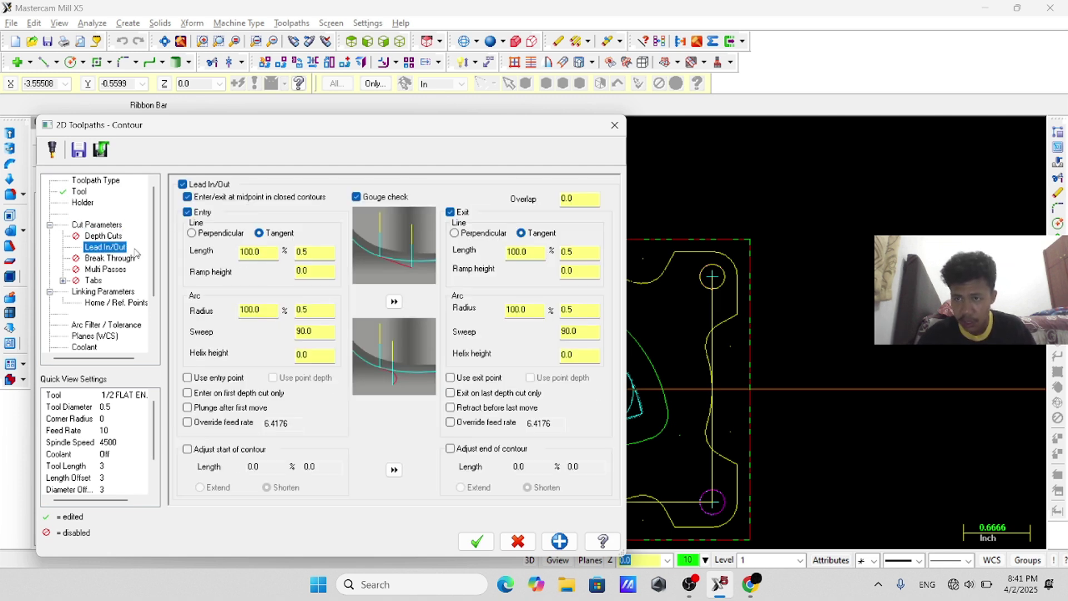
{"action": "double_click", "coordinate": [276, 308]}
{"action": "type", "text": "75"}
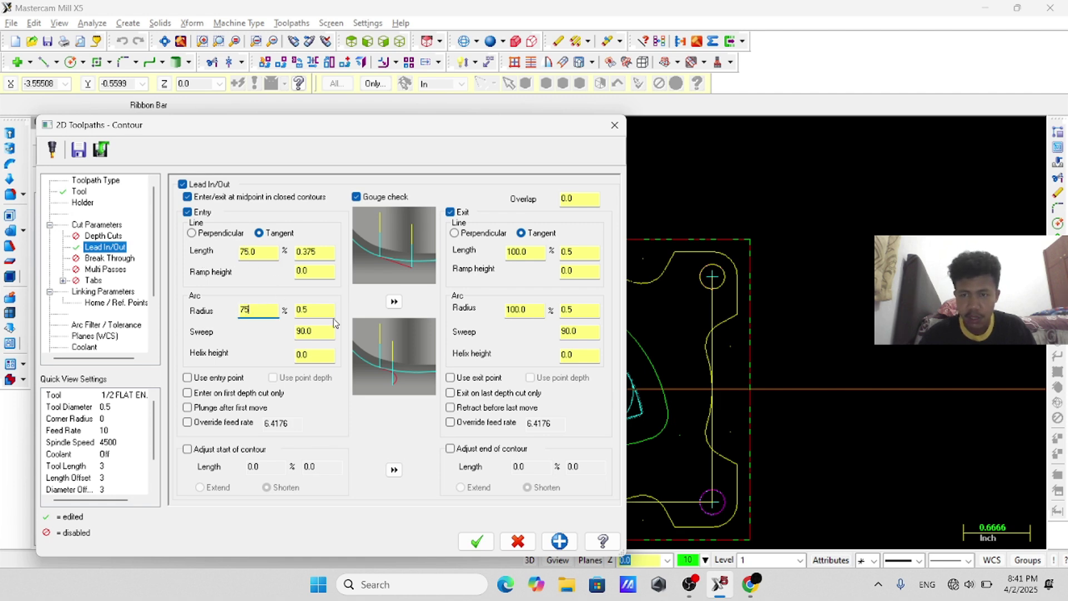
{"action": "left_click", "coordinate": [394, 302]}
- Enable multi passes for the contour with one rough pass at 0.0 spacing and one finish pass
{"action": "left_click", "coordinate": [106, 269]}
{"action": "left_click", "coordinate": [200, 199]}
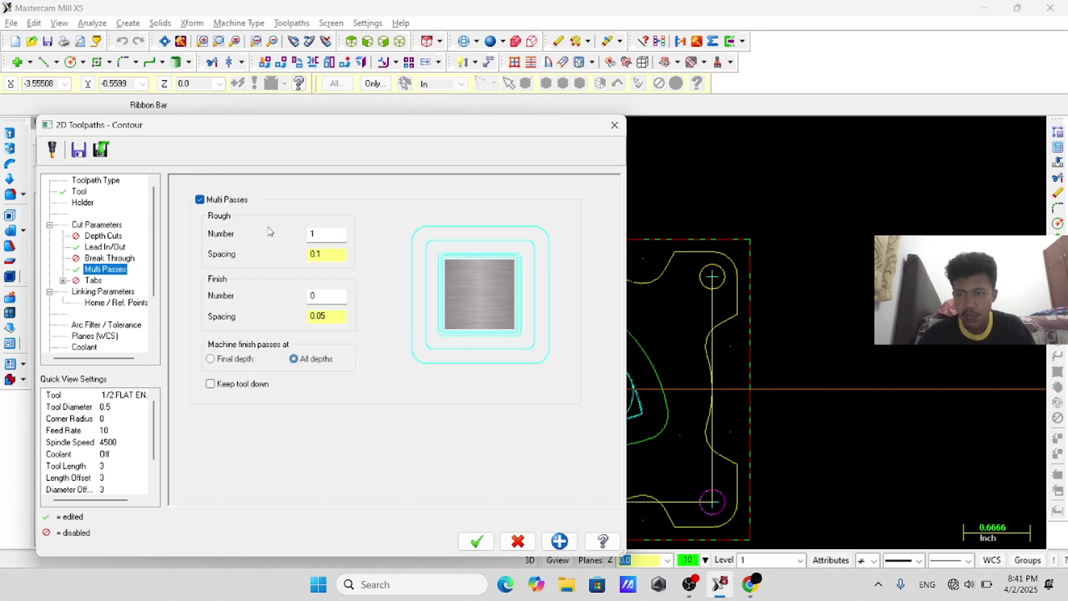
{"action": "double_click", "coordinate": [324, 300]}
{"action": "type", "text": "1"}
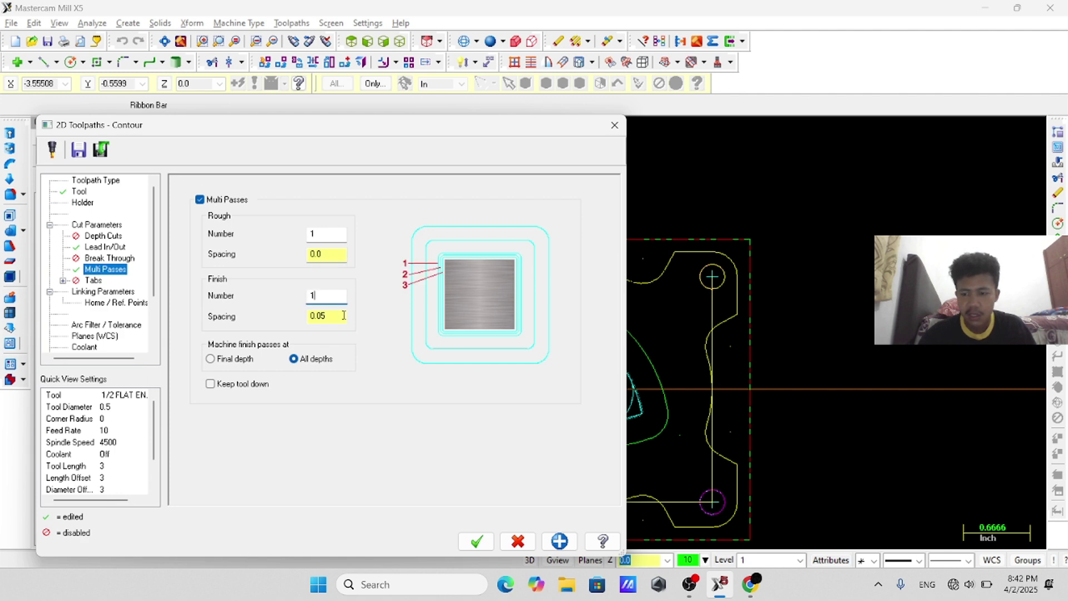
{"action": "double_click", "coordinate": [317, 316]}
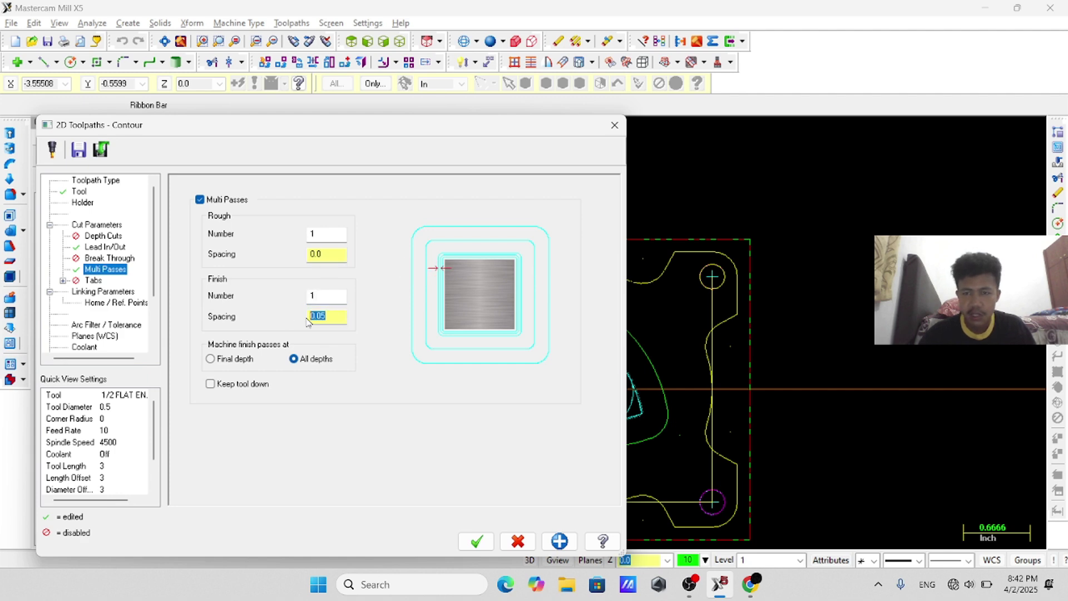
- Check the contour's depth in the linking parameters, turn on flood coolant and accept the toolpath
{"action": "left_click", "coordinate": [103, 291]}
{"action": "double_click", "coordinate": [395, 458]}
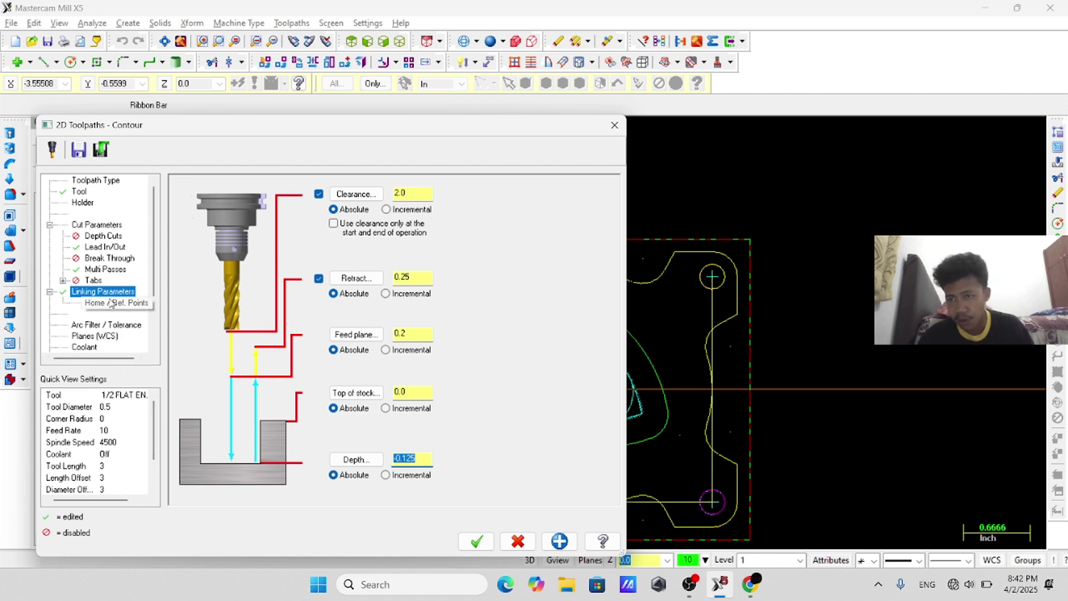
{"action": "scroll", "coordinate": [89, 300], "scroll_direction": "down", "scroll_amount": 2}
{"action": "left_click", "coordinate": [84, 280]}
{"action": "left_click", "coordinate": [409, 260]}
{"action": "left_click", "coordinate": [400, 277]}
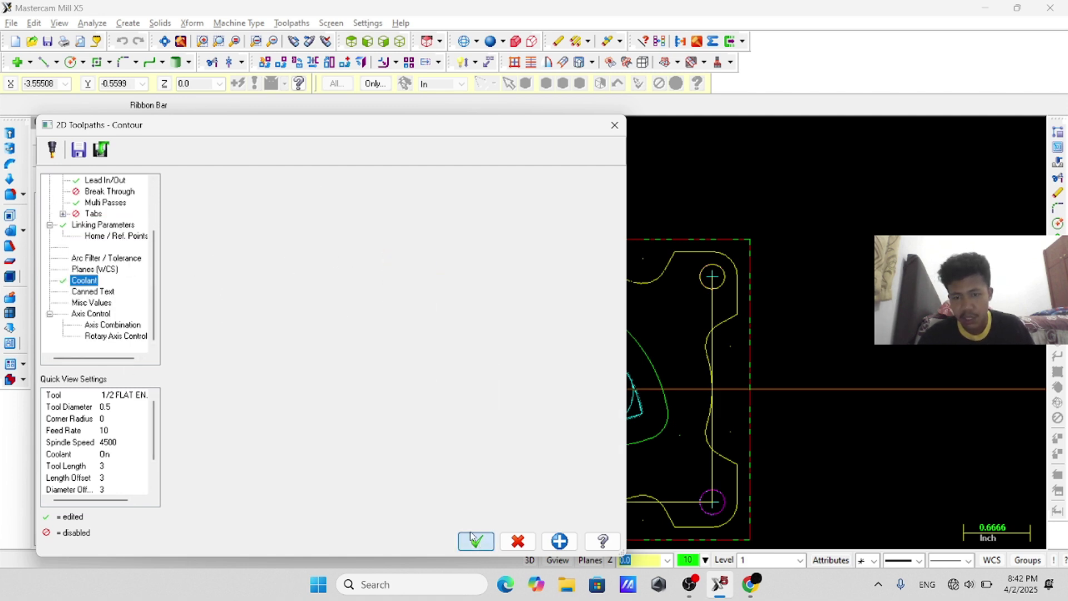
{"action": "left_click", "coordinate": [476, 541]}
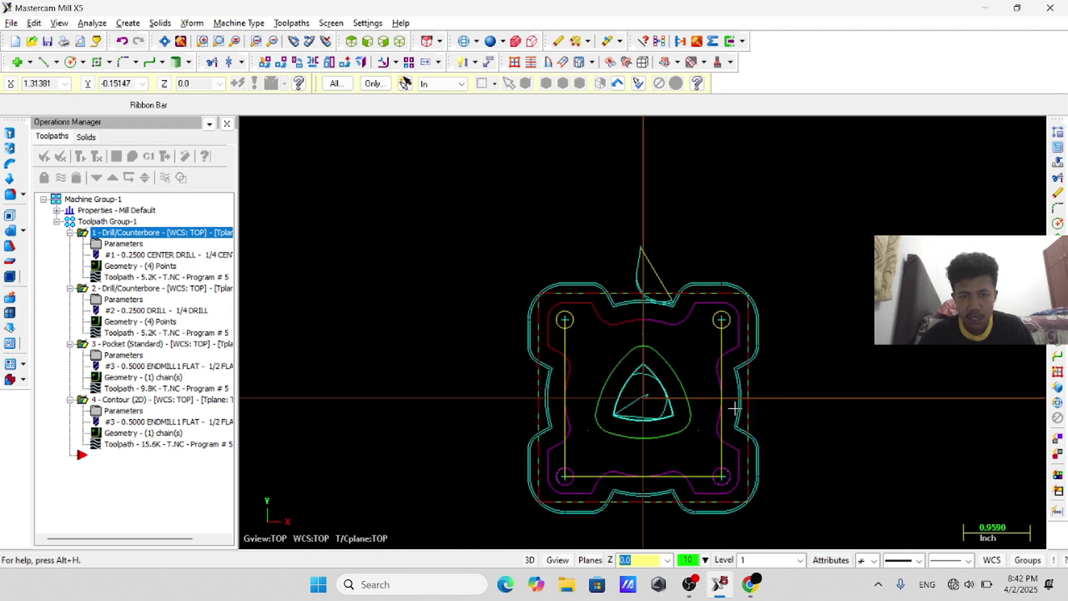
- Verify all four operations on the stock from an isometric view at a reduced simulation speed and examine the machined plate
{"action": "left_click", "coordinate": [400, 42]}
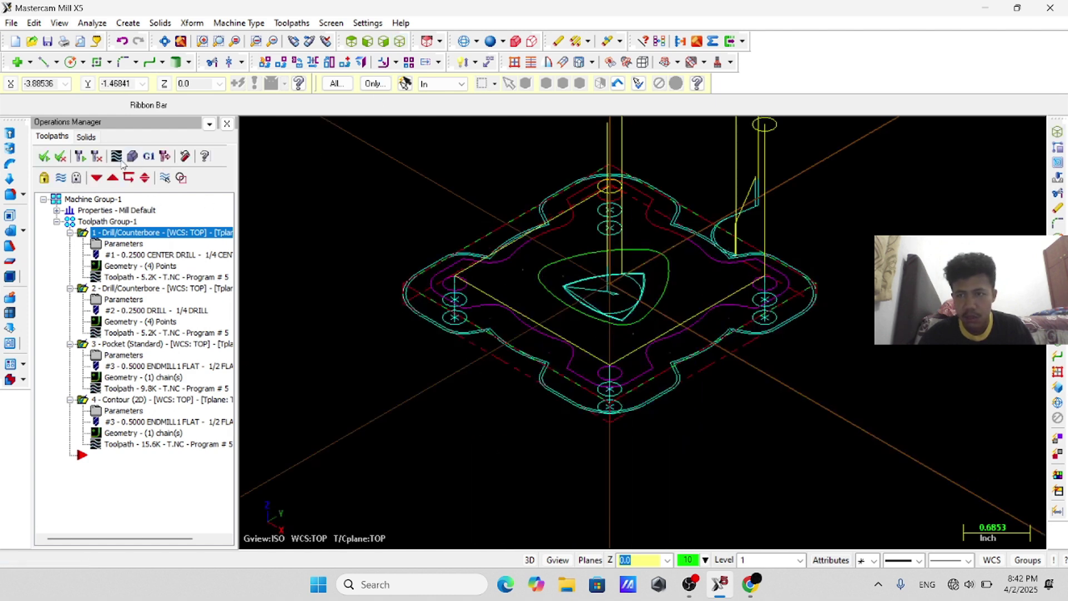
{"action": "left_click", "coordinate": [132, 156]}
{"action": "middle_click_drag", "start_coordinate": [615, 229], "coordinate": [589, 274]}
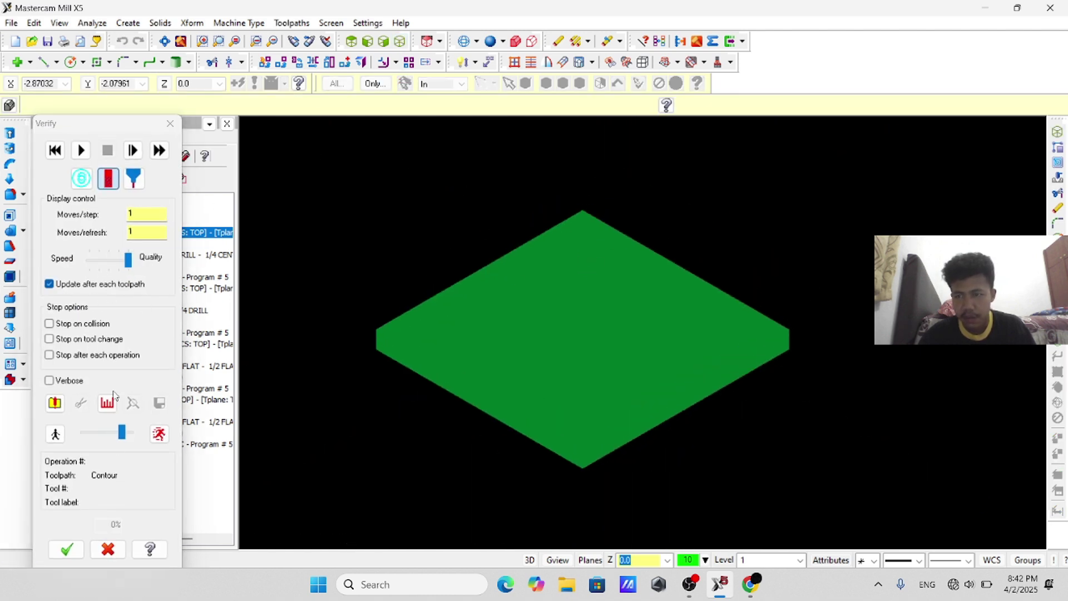
{"action": "left_click_drag", "start_coordinate": [122, 433], "coordinate": [105, 434]}
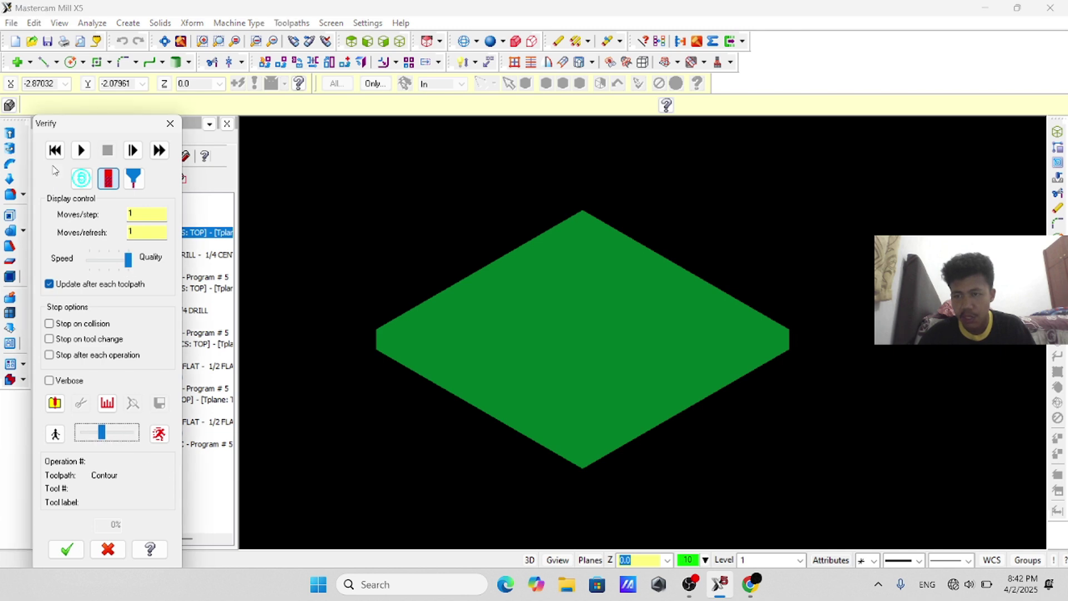
{"action": "left_click", "coordinate": [81, 150]}
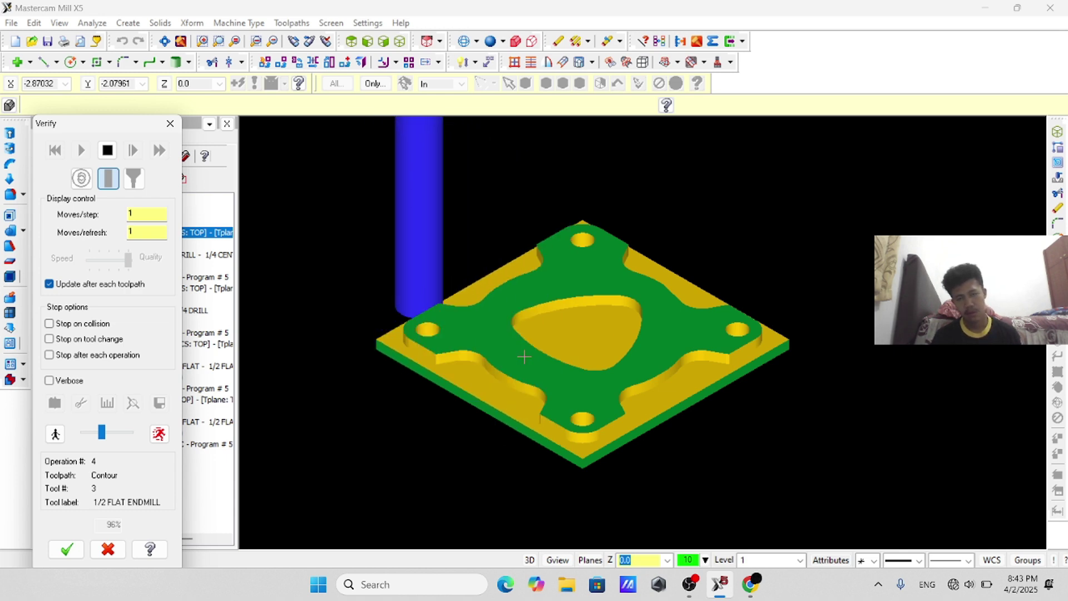
{"action": "middle_click_drag", "start_coordinate": [600, 352], "coordinate": [596, 378]}
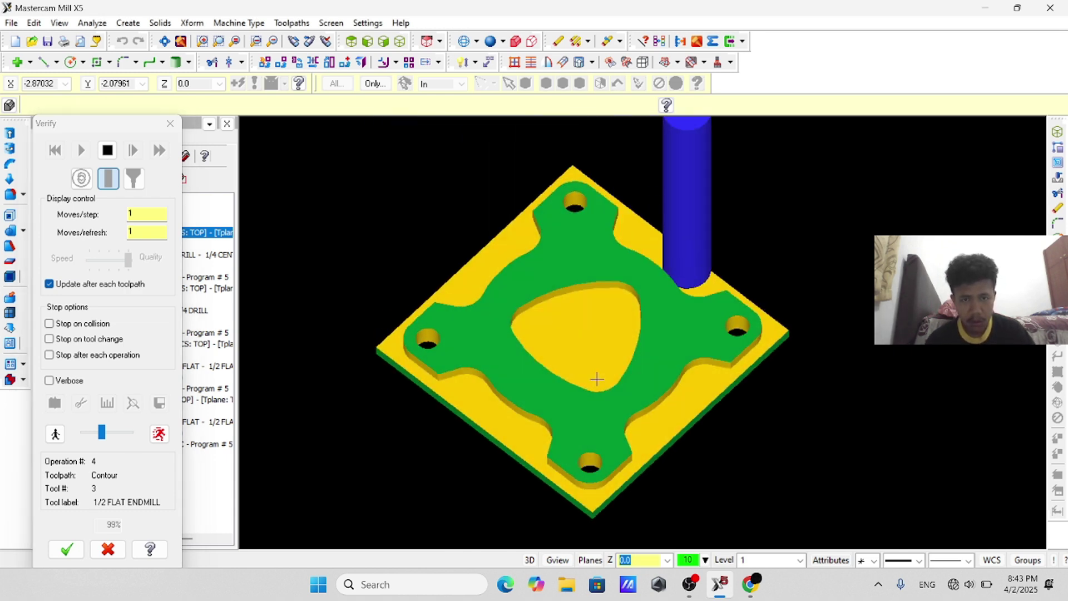
{"action": "scroll", "coordinate": [597, 378], "scroll_direction": "up", "scroll_amount": 1}
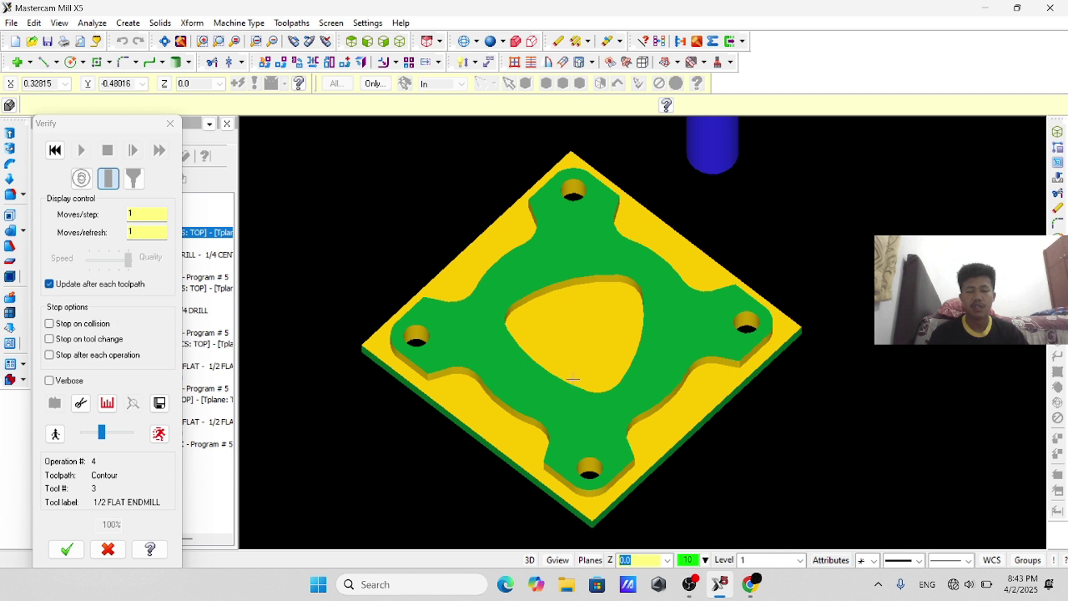
{"action": "left_click", "coordinate": [690, 584]}
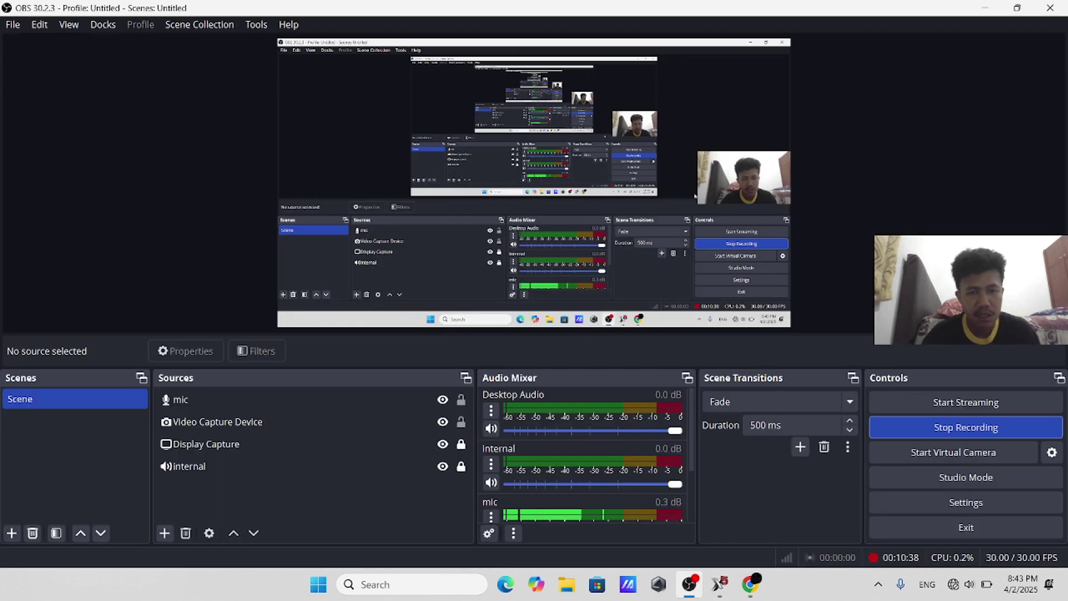